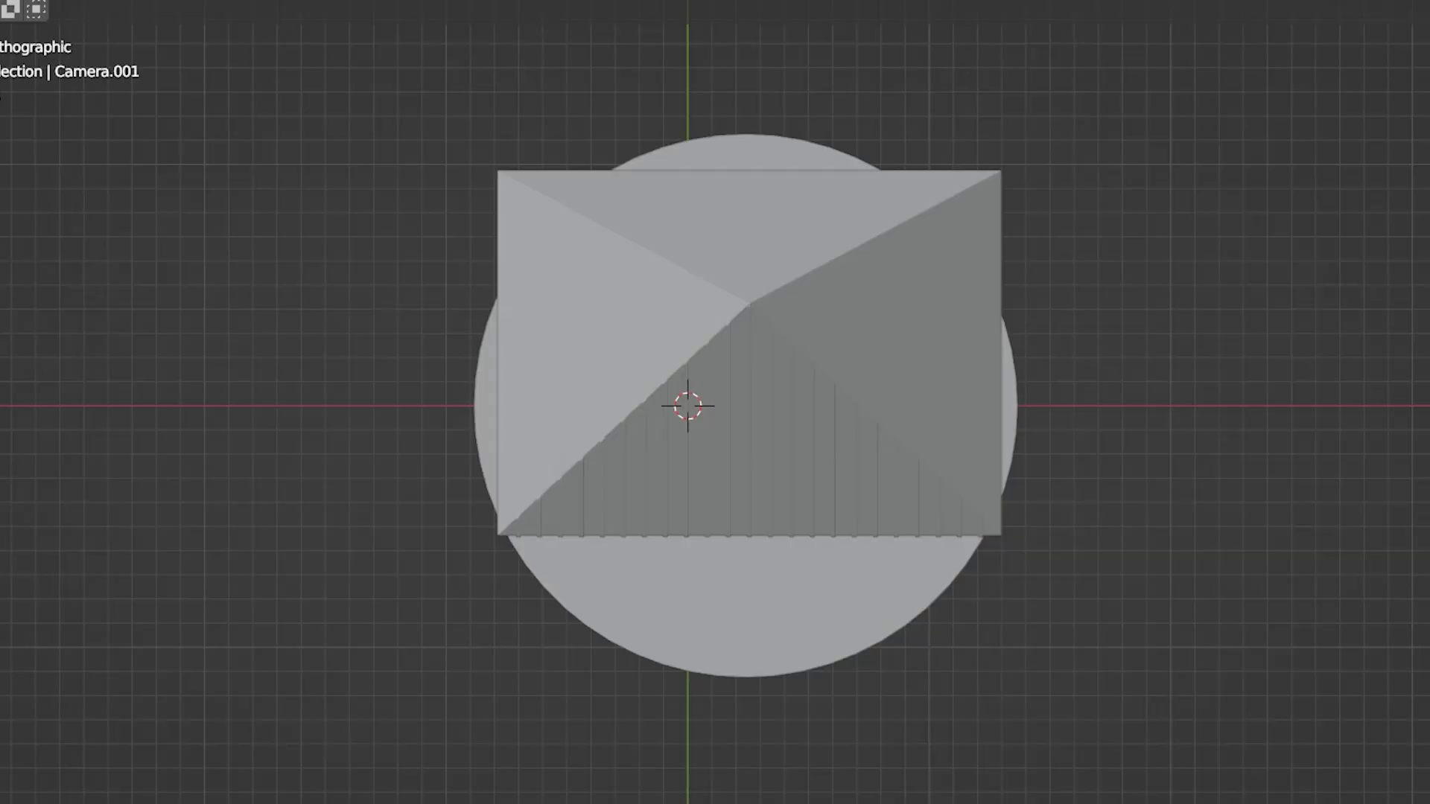
key("KP_1")
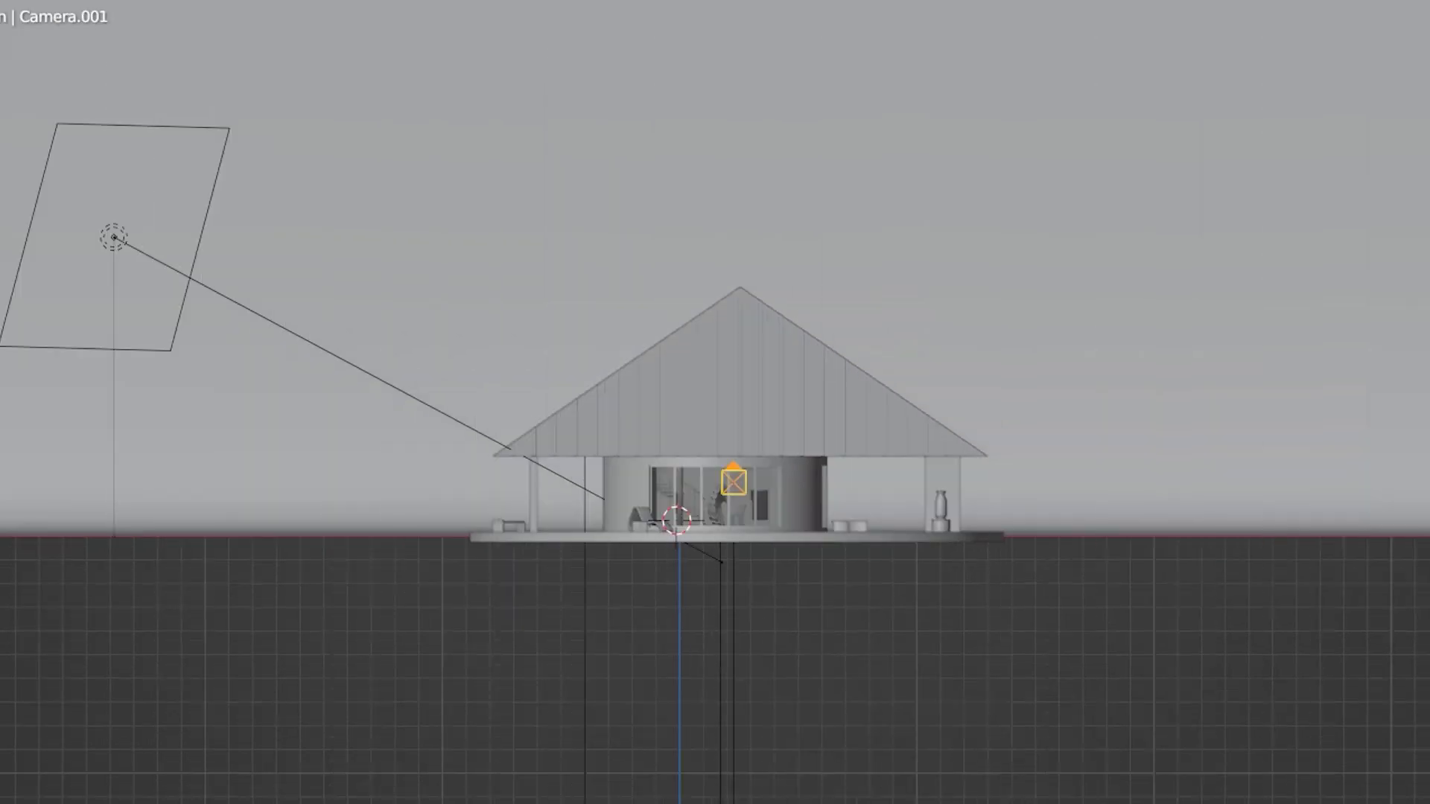
key("KP_0")
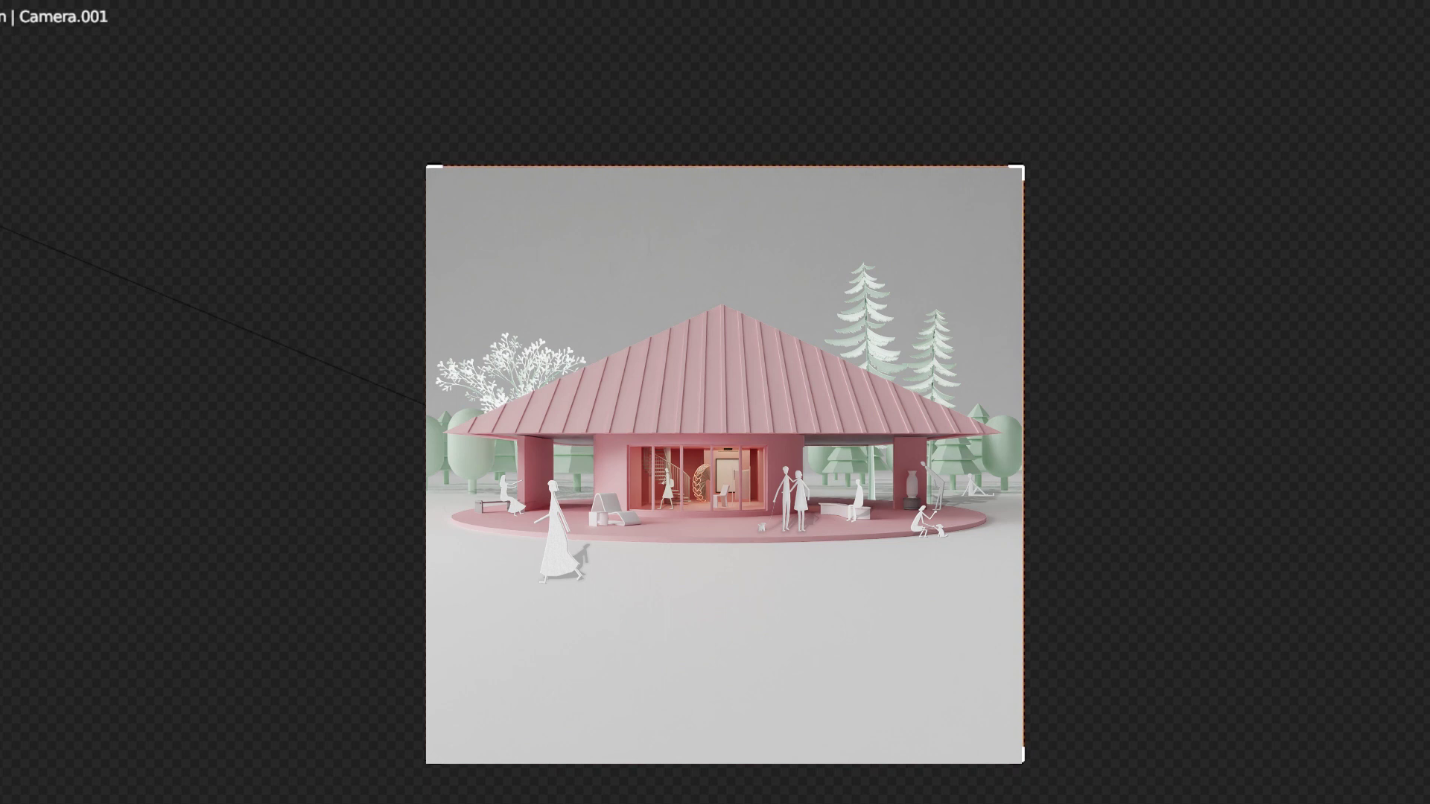
scroll(724, 465, "up", 5)
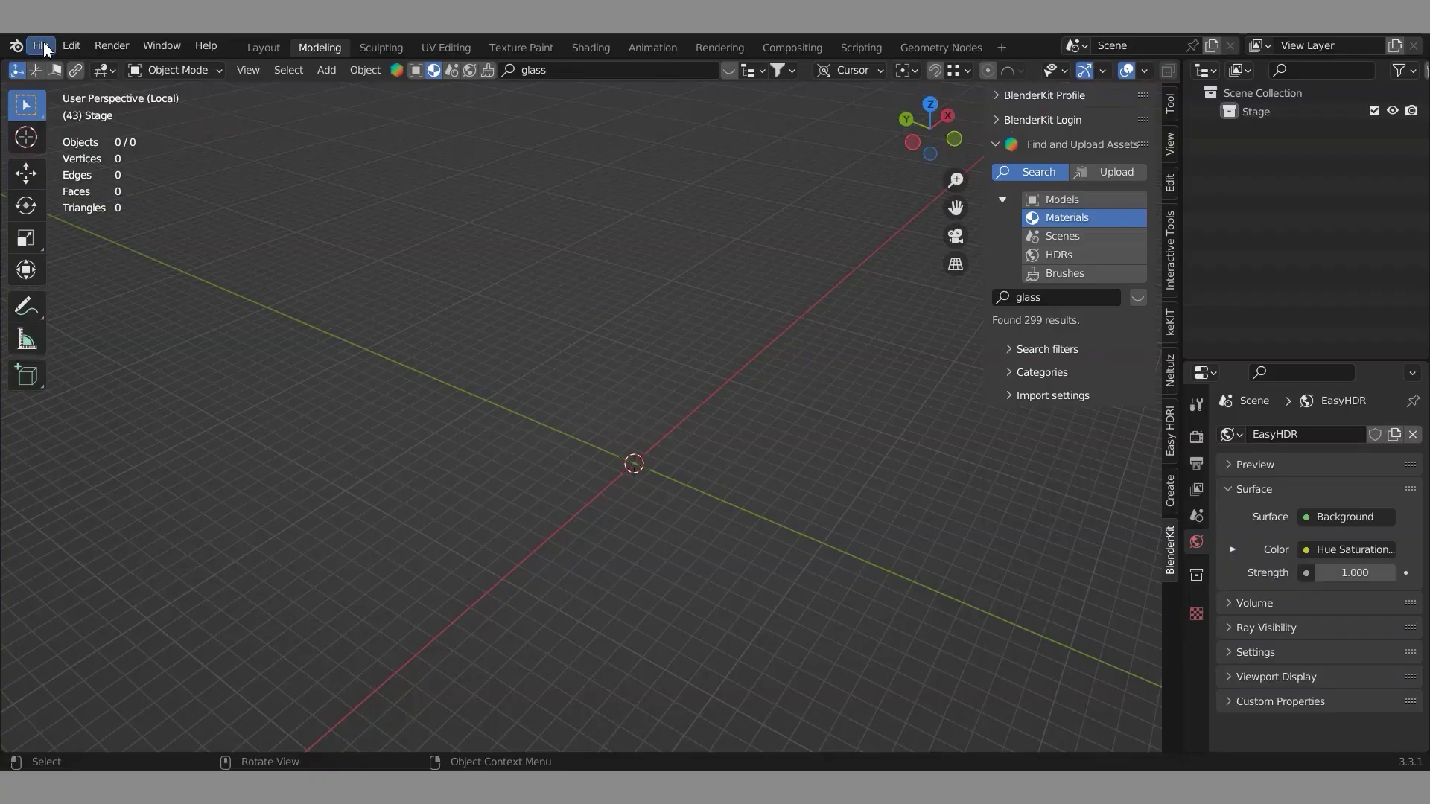
- Import scene-object.obj from the 3d-model-making-scene folder using the legacy Wavefront importer
left_click(40, 45)
mouse_move(72, 296)
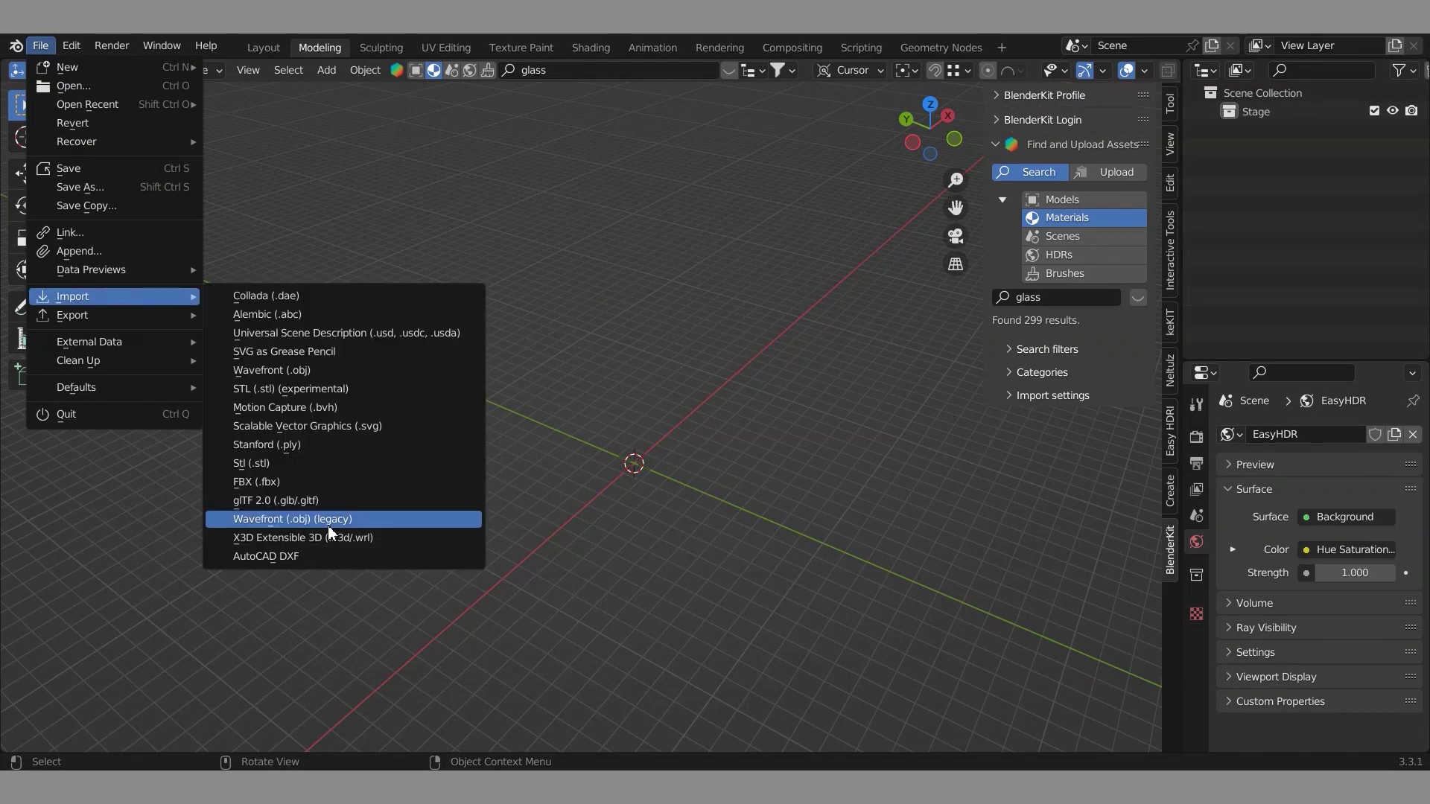
left_click(327, 519)
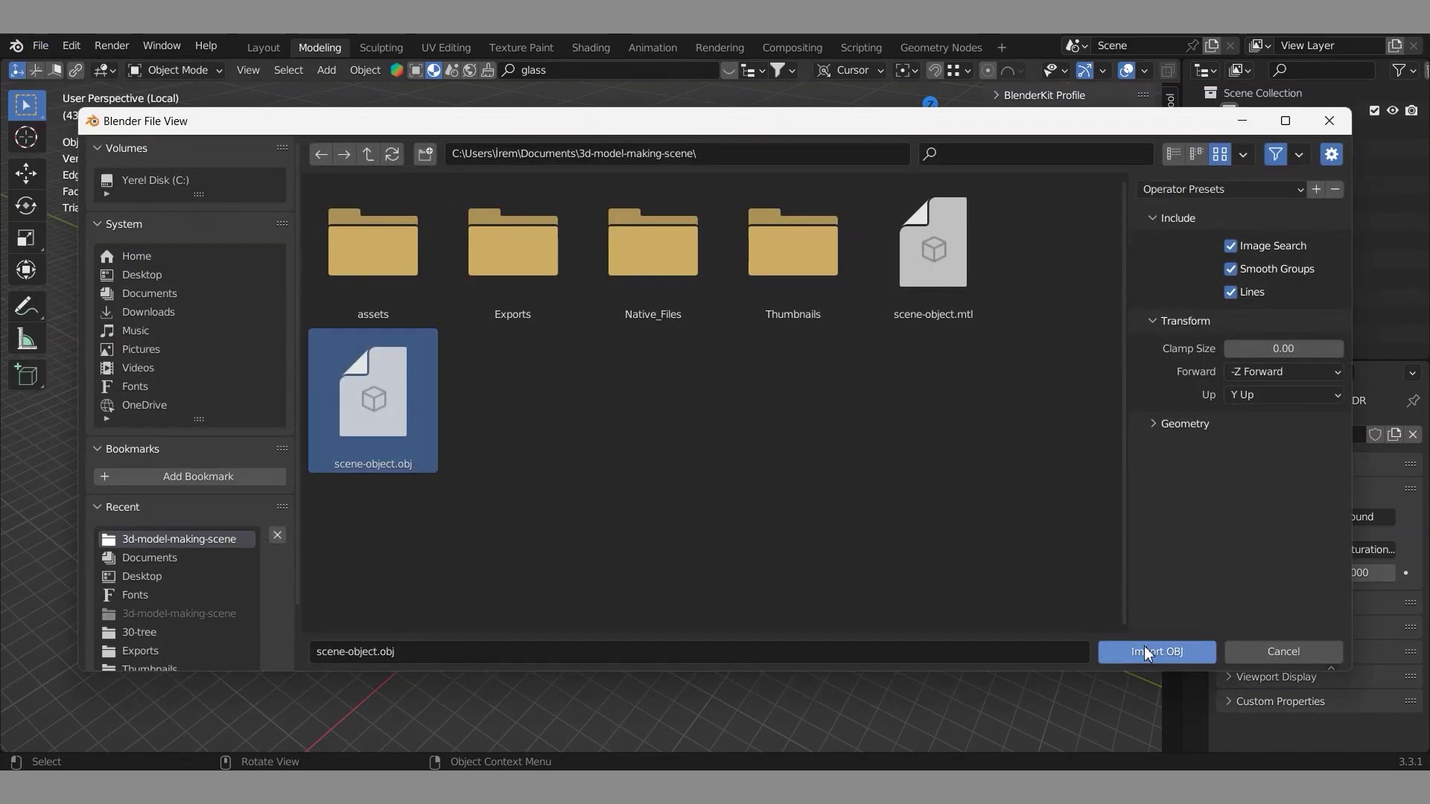
left_click(1154, 651)
middle_click_drag(781, 518, 945, 521)
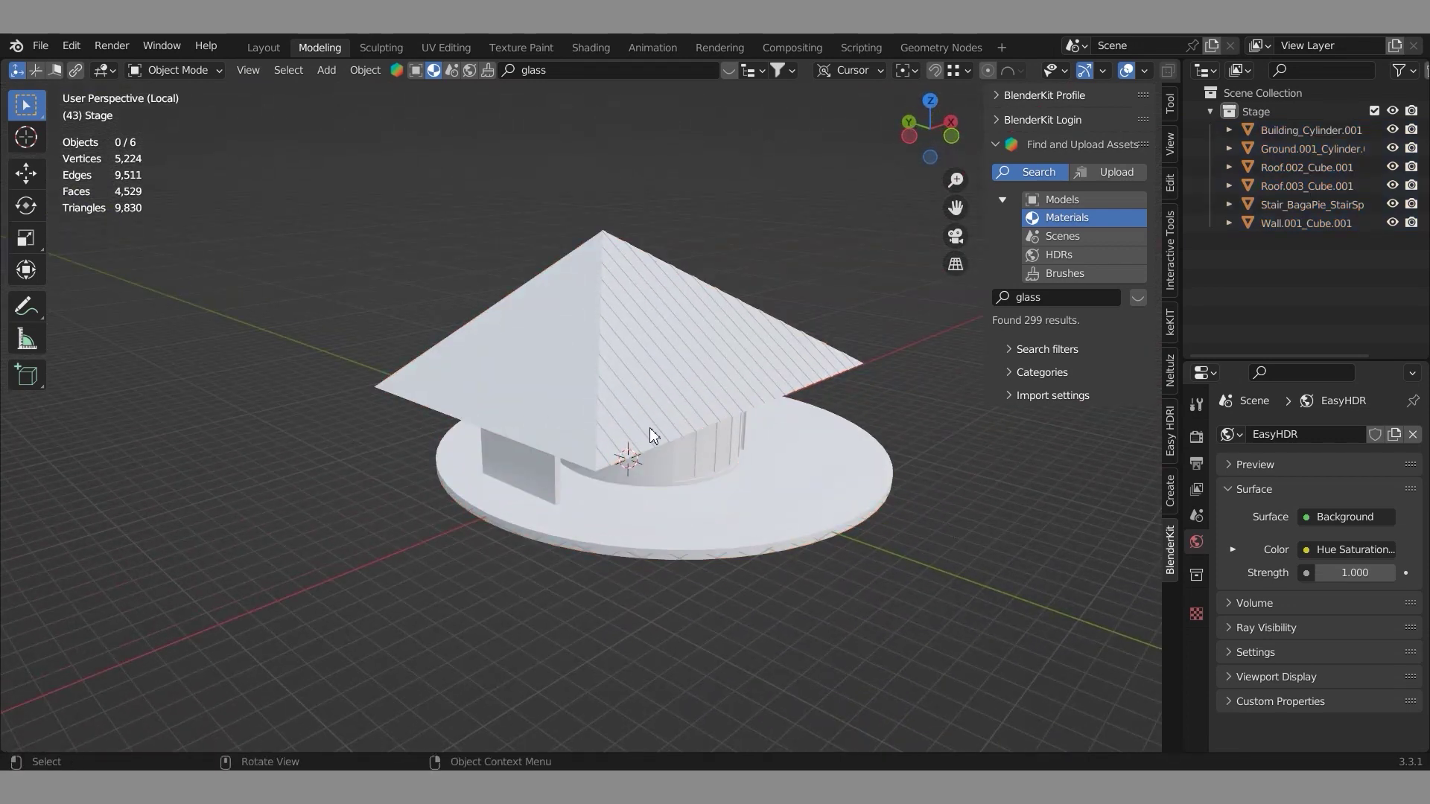
- Rename the material of the round ground slab to Pink
left_click(897, 570)
double_click(1288, 439)
key("BackSpace")
type("Pink")
key("Return")
- Set the Pink material's base color to hex F0B7B7
left_click(1354, 674)
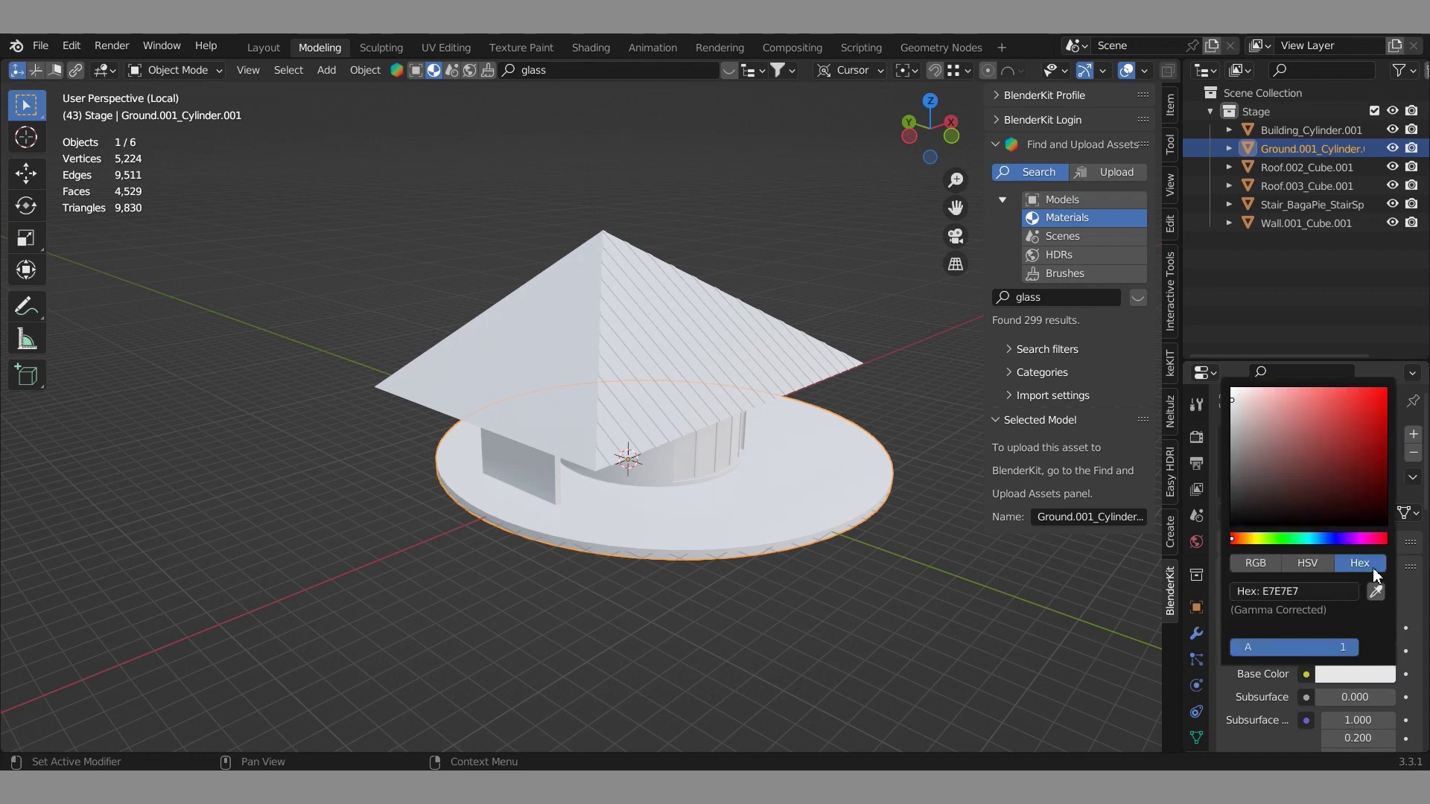
left_click(1340, 593)
type("F0B")
type("7B7")
key("Return")
- Separate all window pane faces around the cylindrical building wall into their own object
middle_click_drag(974, 623, 701, 528)
scroll(765, 463, "up", 4)
left_click(765, 463)
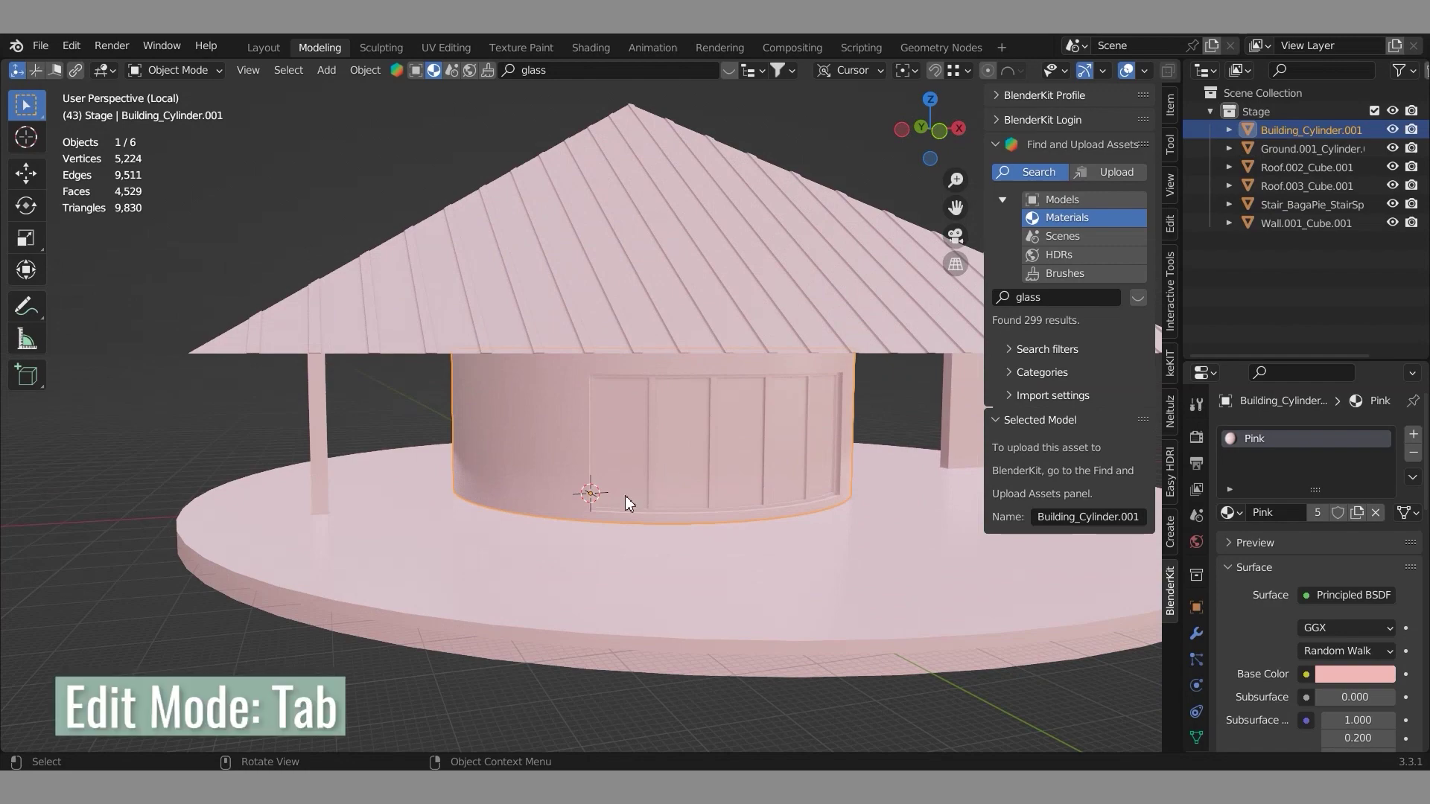
key("Tab")
left_click(634, 430)
left_click(672, 447, "shift")
left_click(720, 451, "shift")
left_click(761, 447, "shift")
left_click(793, 443, "shift")
middle_click_drag(792, 443, 744, 461)
left_click(743, 489, "shift")
left_click(766, 472, "shift")
scroll(745, 461, "up", 5)
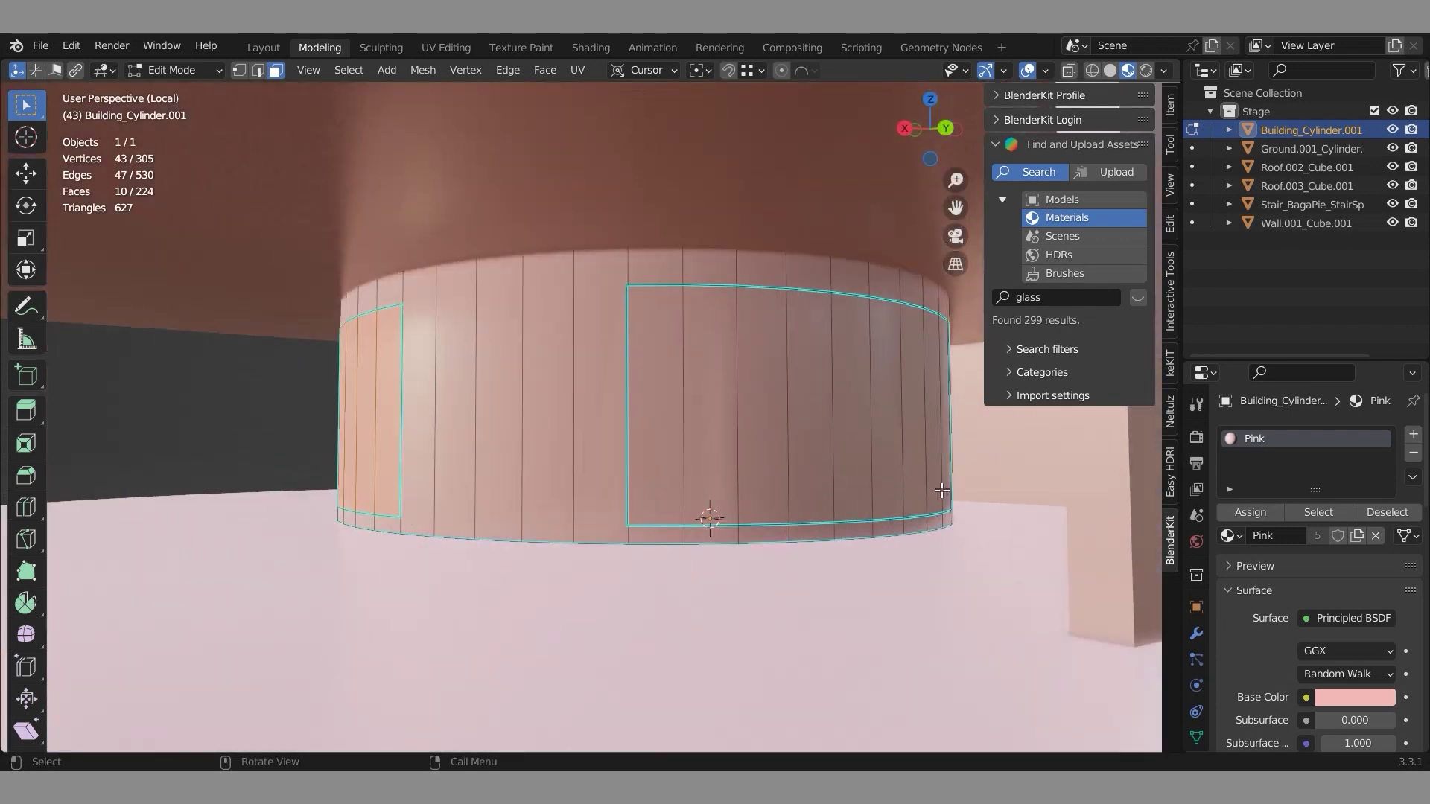
left_click(879, 410, "shift")
scroll(706, 449, "up", 4)
scroll(706, 449, "down", 5)
left_click(579, 432, "shift")
left_click(604, 428, "shift")
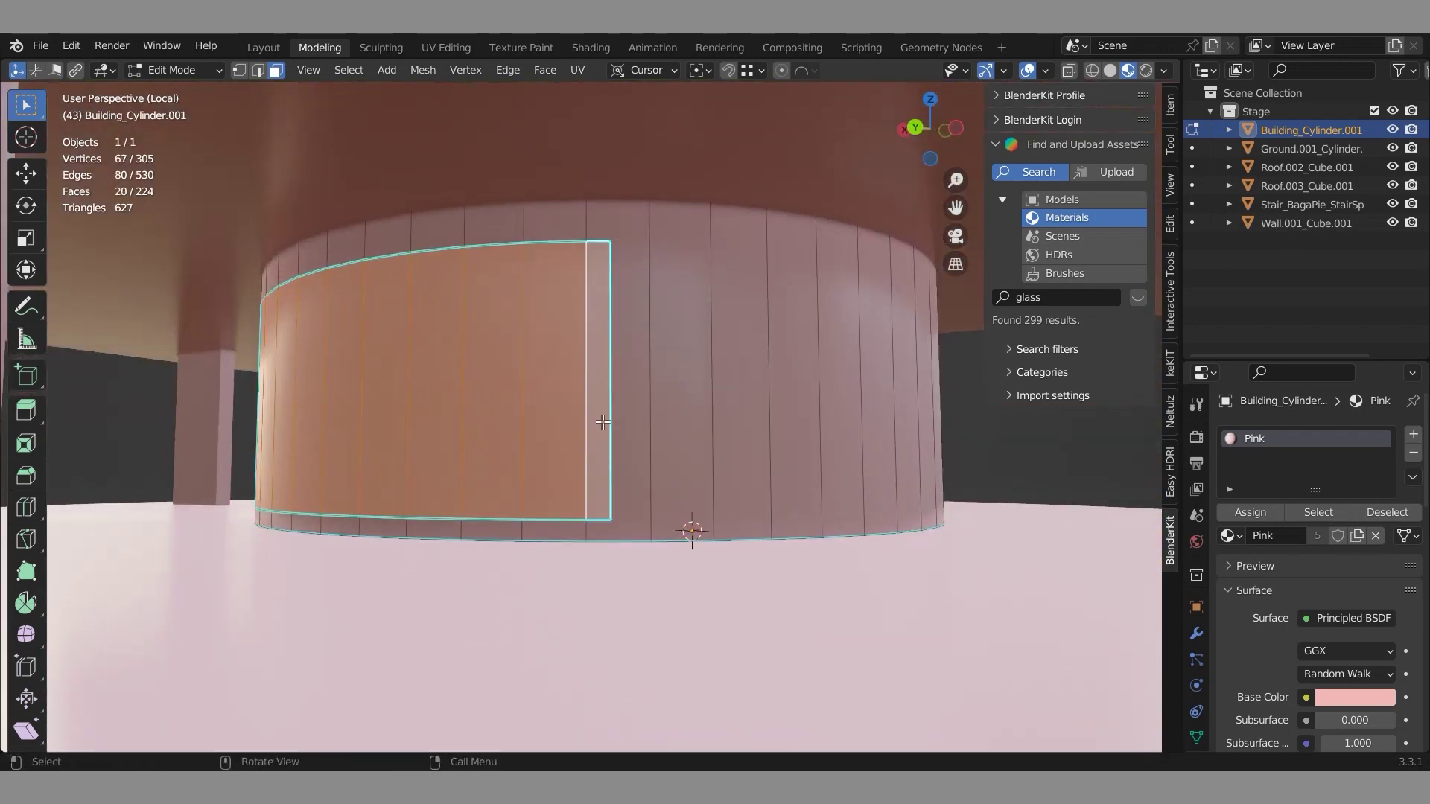
key("p")
left_click(592, 450)
- Return to Object Mode, select the separated window panes and rename the object GLASS
key("ctrl+Tab")
left_click(639, 328)
left_click(561, 362)
middle_click_drag(562, 362, 726, 447)
scroll(578, 410, "up", 3)
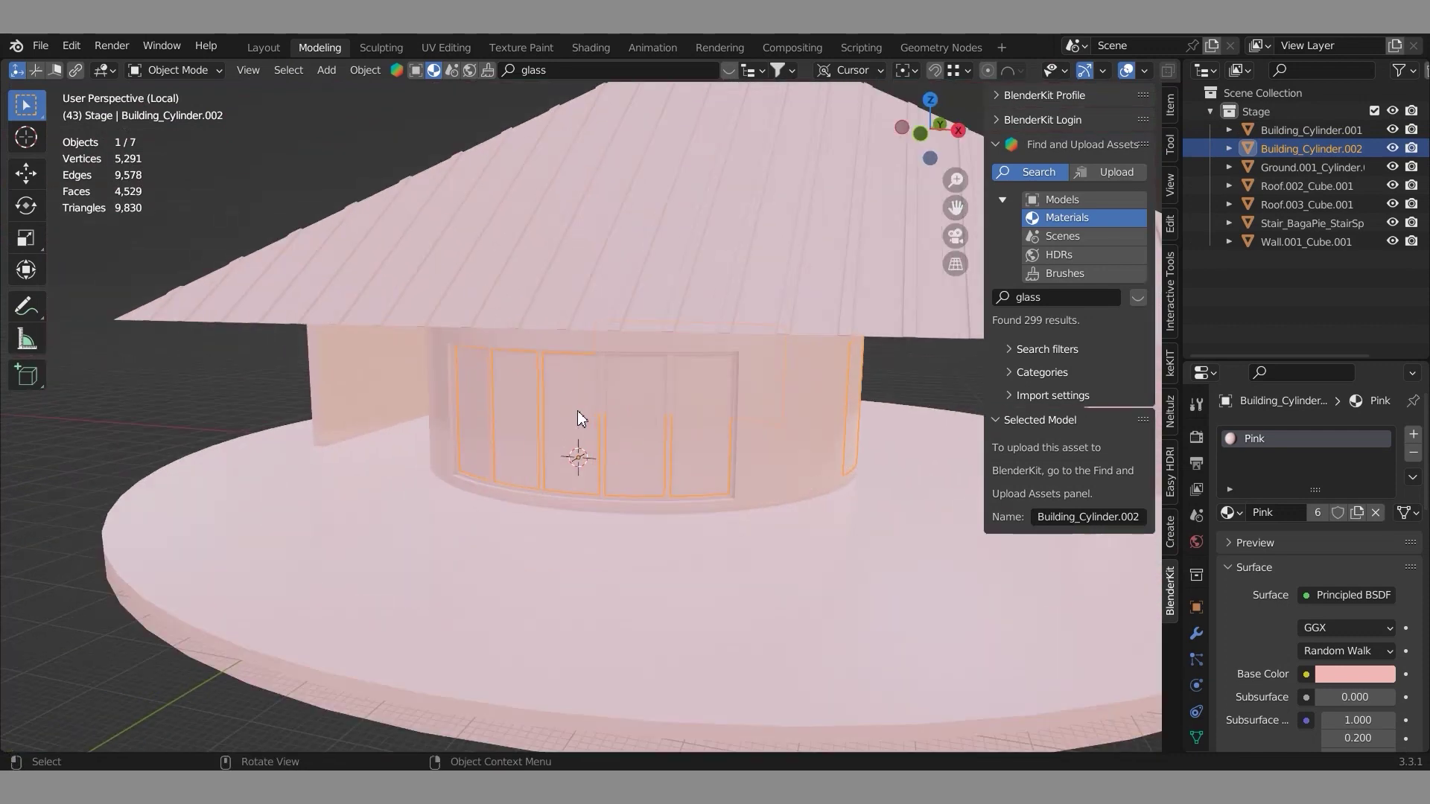
key("F12")
type("gLA")
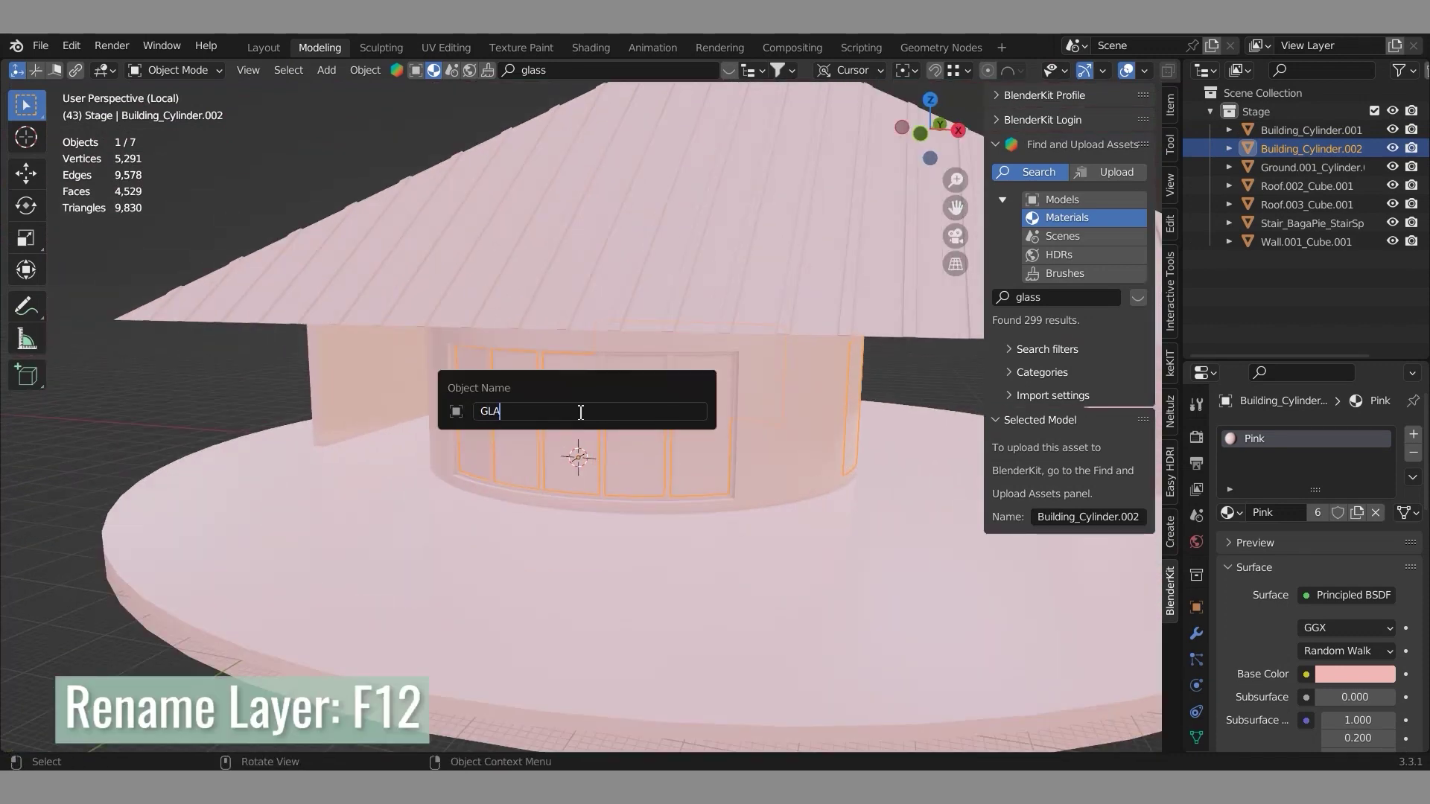
type("SS")
key("Return")
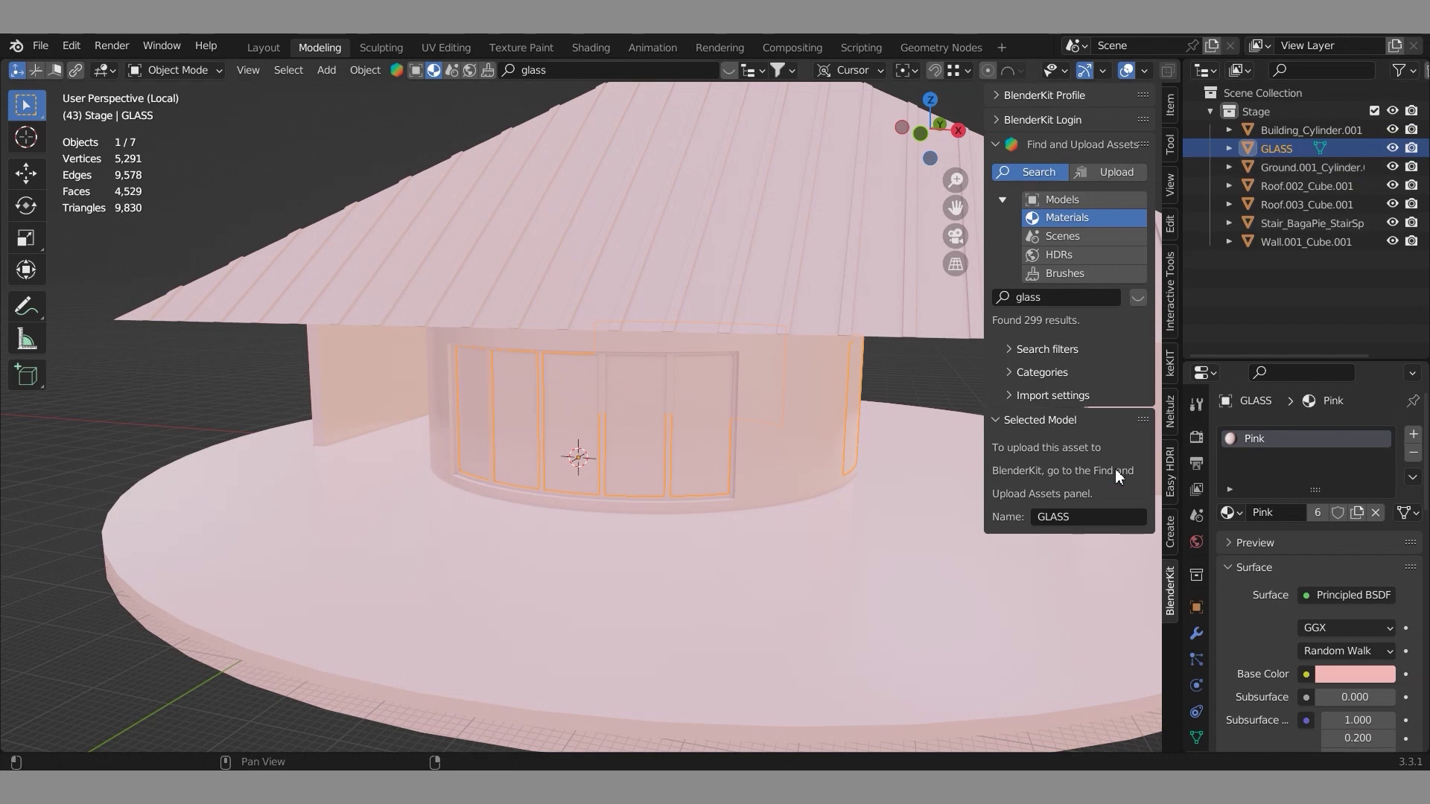
- Apply a clear glass material from the BlenderKit results to the window panes and preview it in rendered shading
key("Return")
left_click_drag(307, 158, 540, 373)
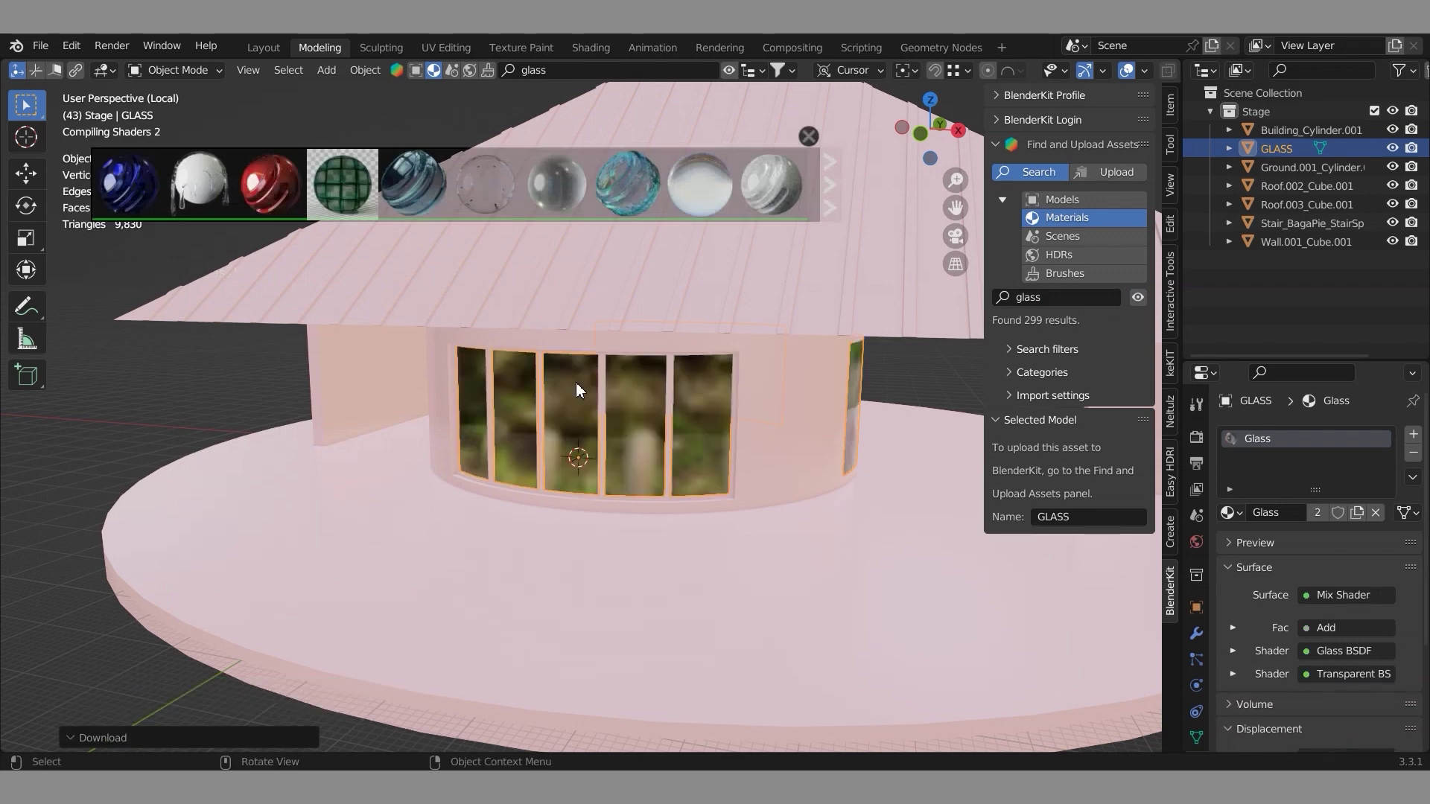
scroll(1137, 71, "down", 3)
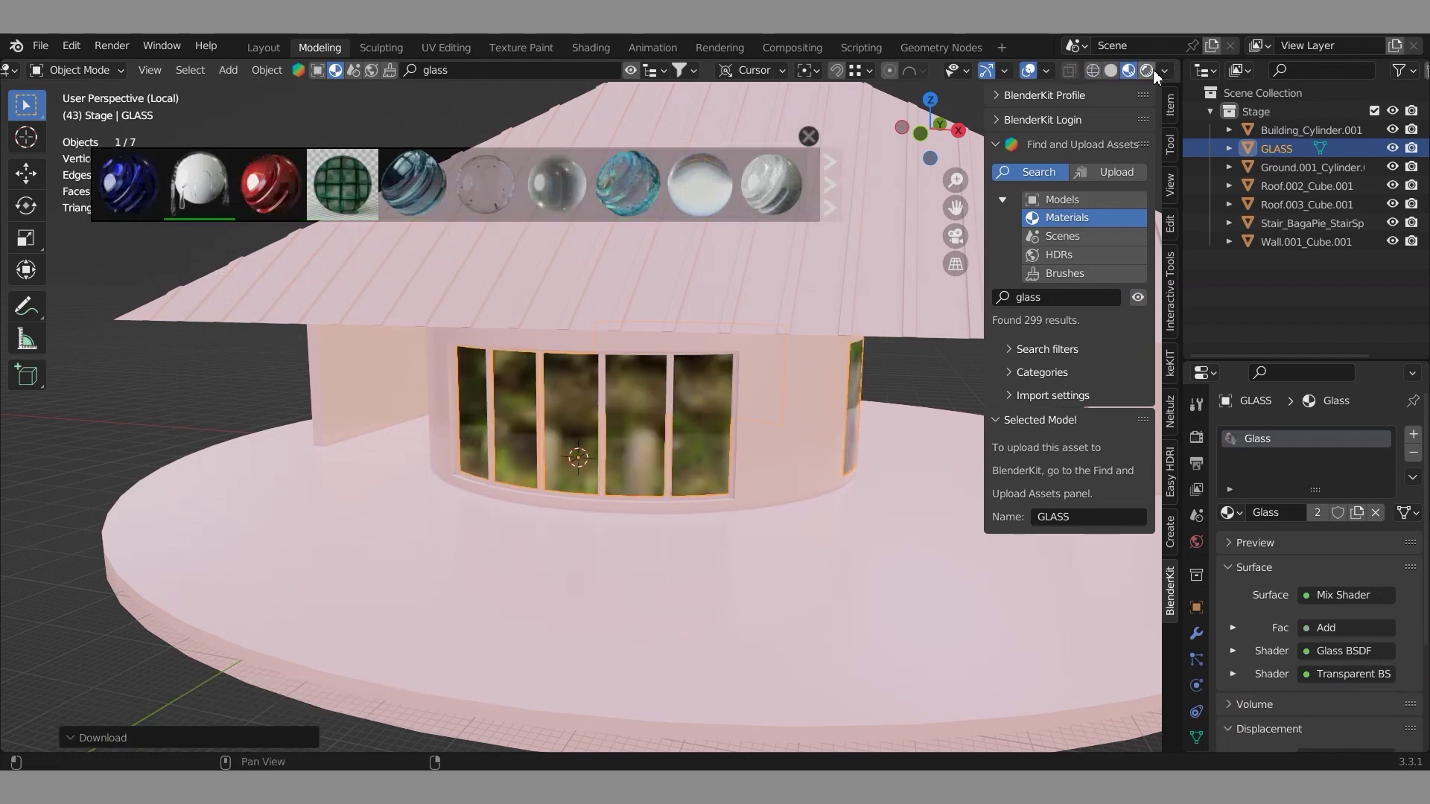
left_click(1152, 69)
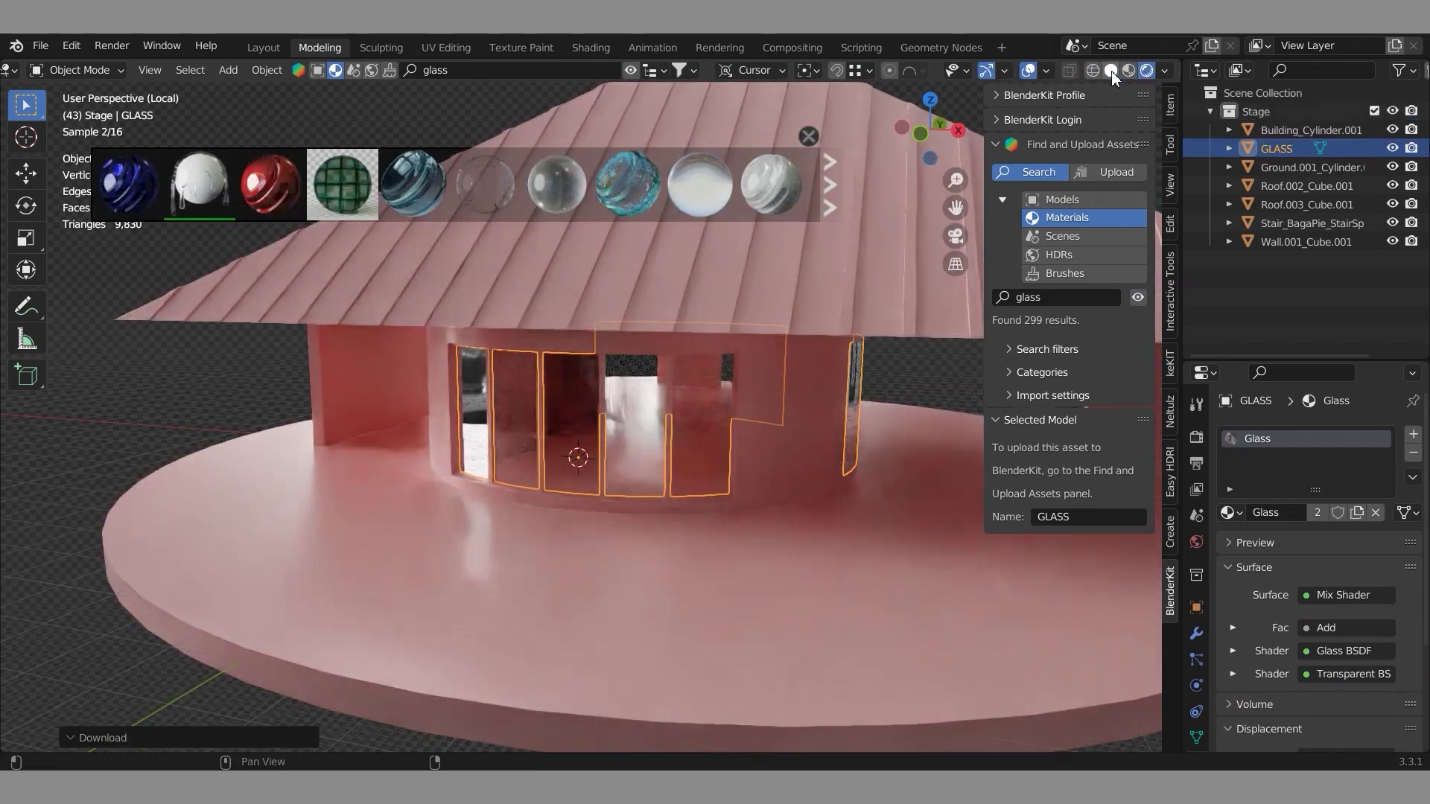
left_click(1111, 70)
- Check the building from the front in rendered shading, ending in solid shading
middle_click_drag(784, 316, 691, 372)
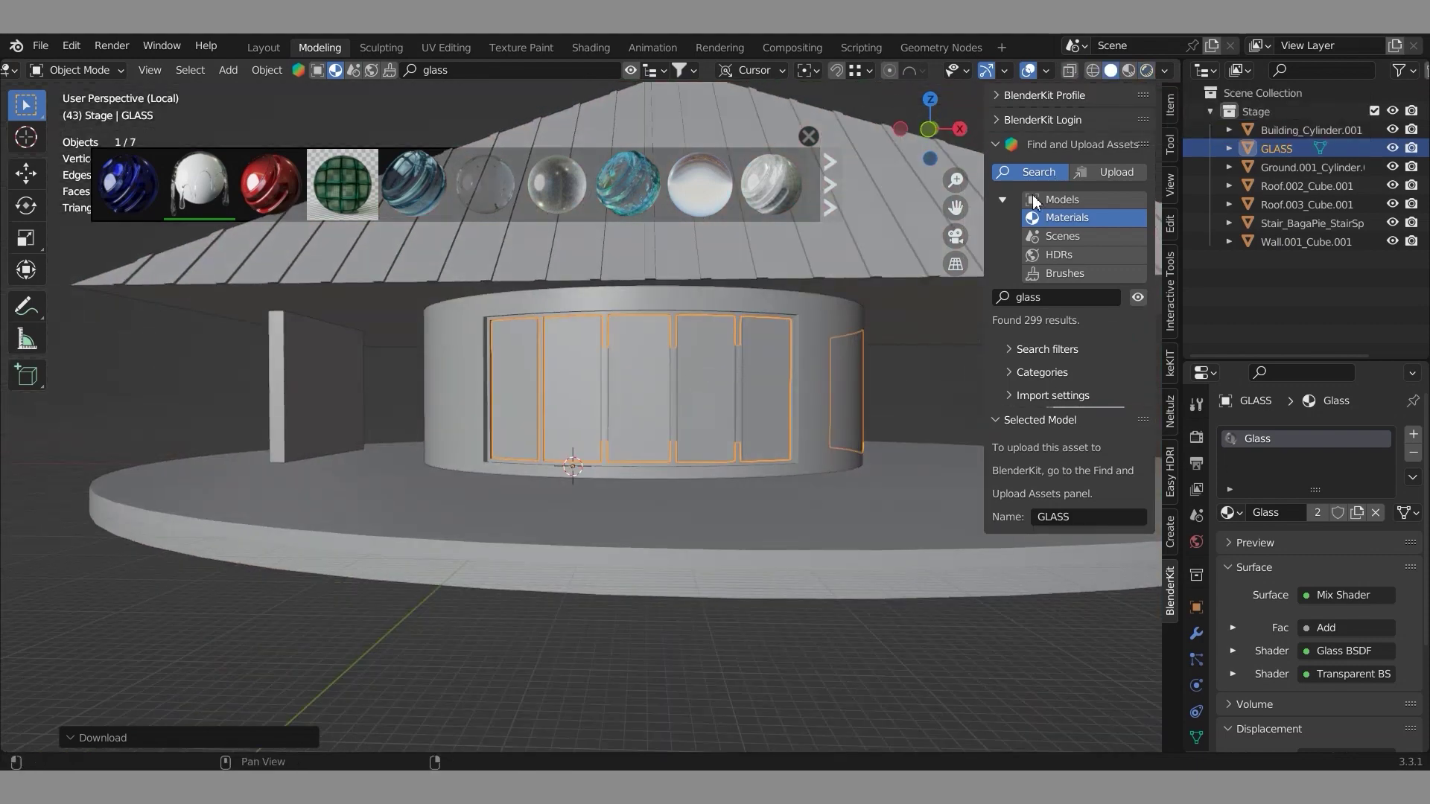
key("KP_1")
left_click(1150, 71)
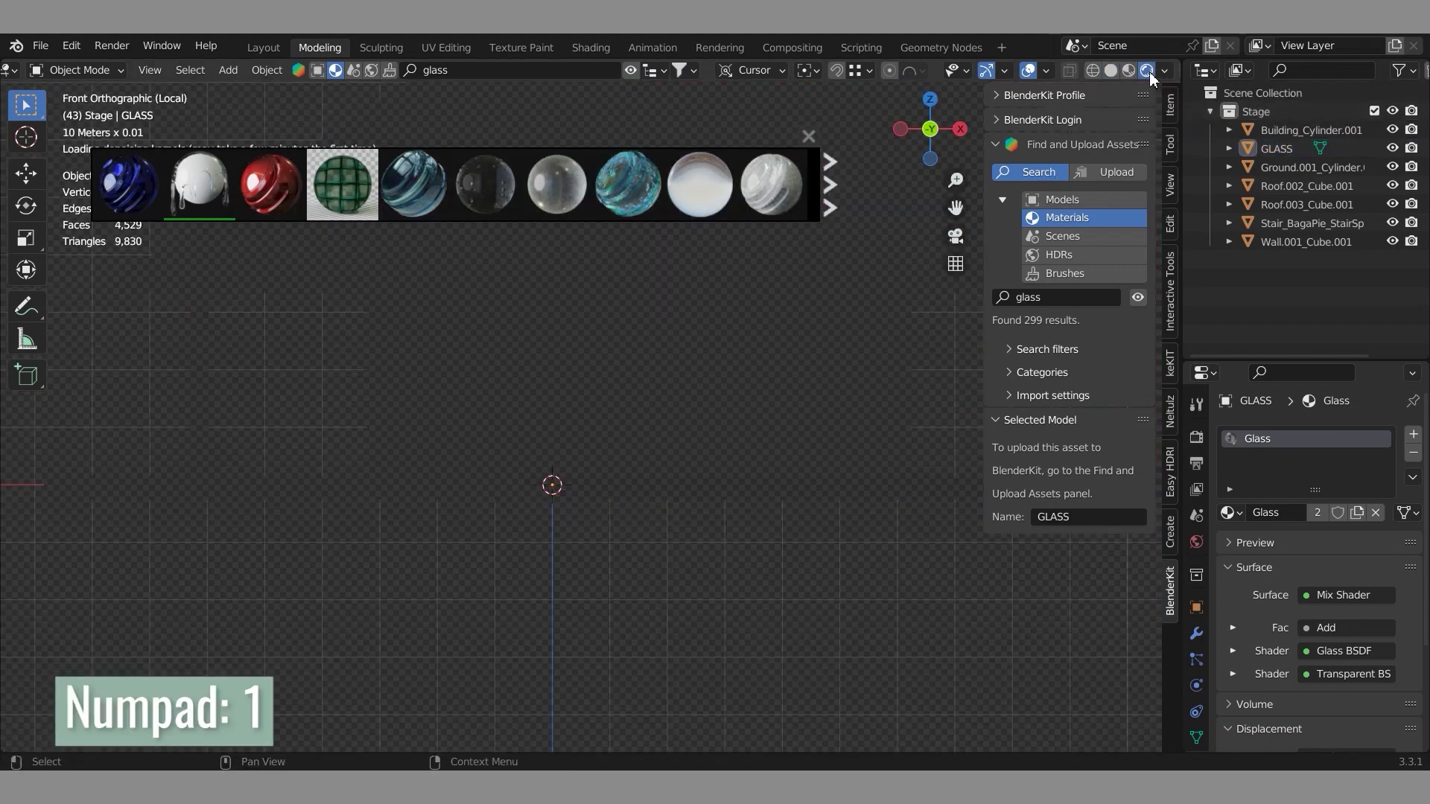
left_click(1111, 72)
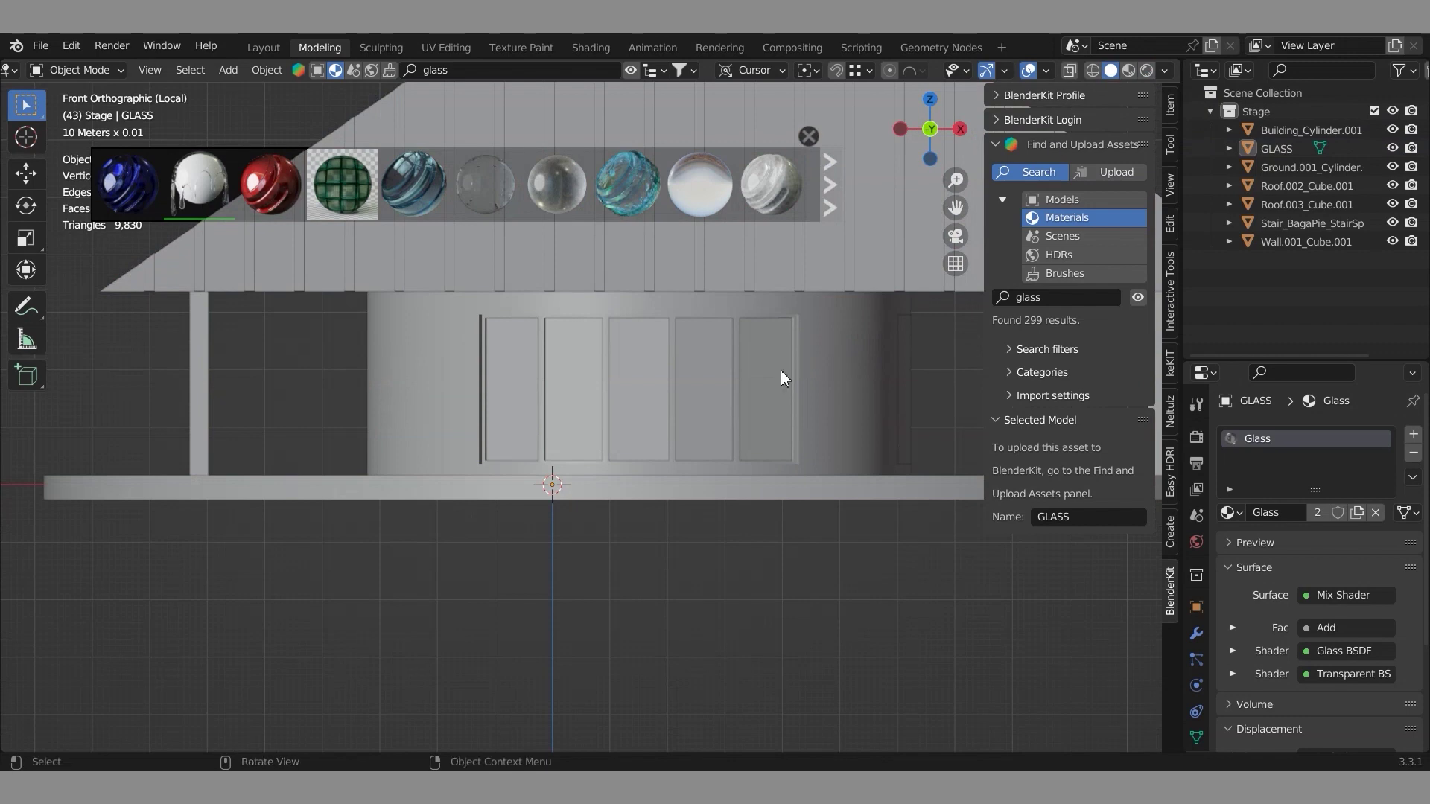
- Hide the sloped roof and the flat slab beneath it to expose the building's interior
middle_click_drag(619, 517, 618, 447)
left_click(611, 398)
key("h")
left_click(797, 368)
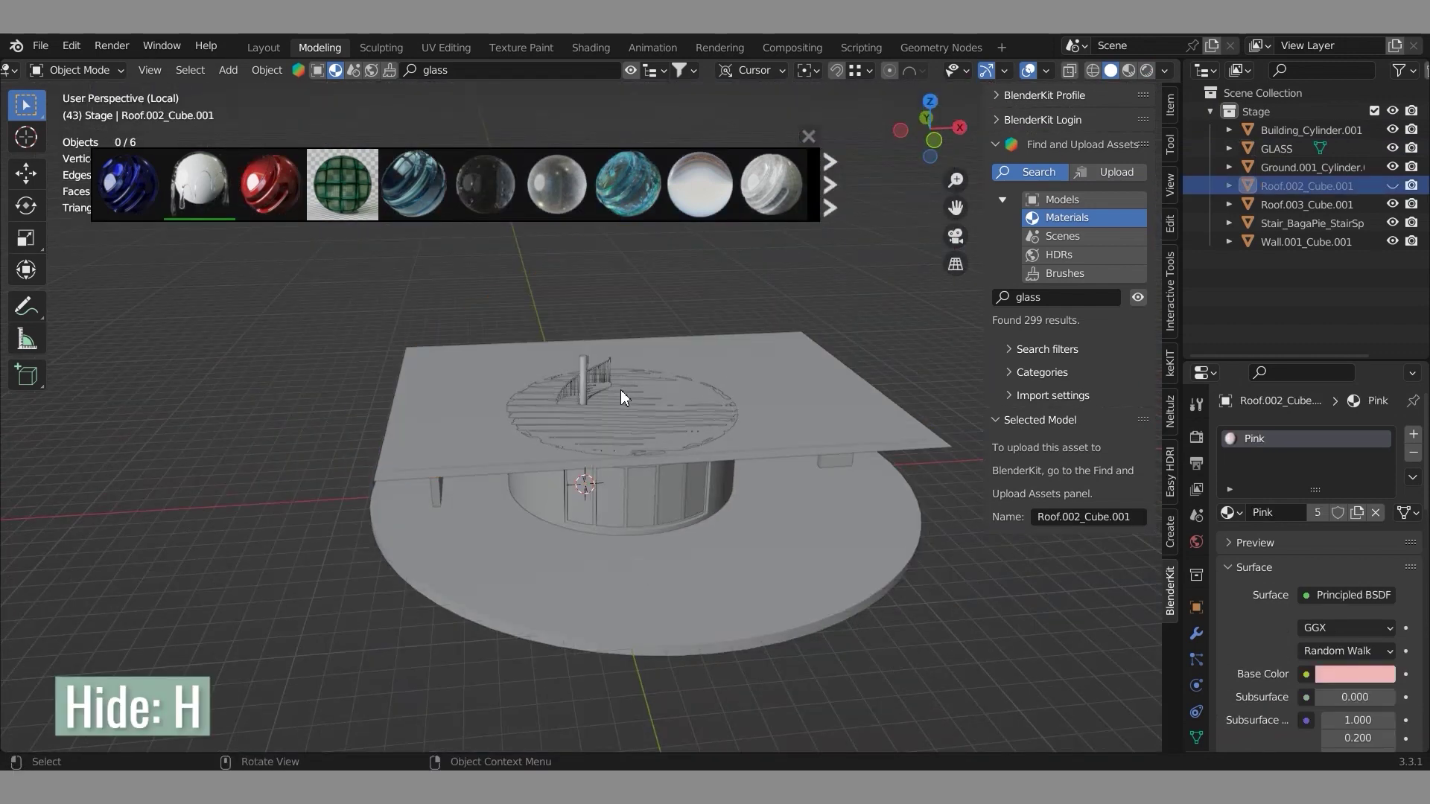
key("h")
- Set the base color of the spiral staircase's material to pure white
left_click(598, 411)
left_click(597, 411)
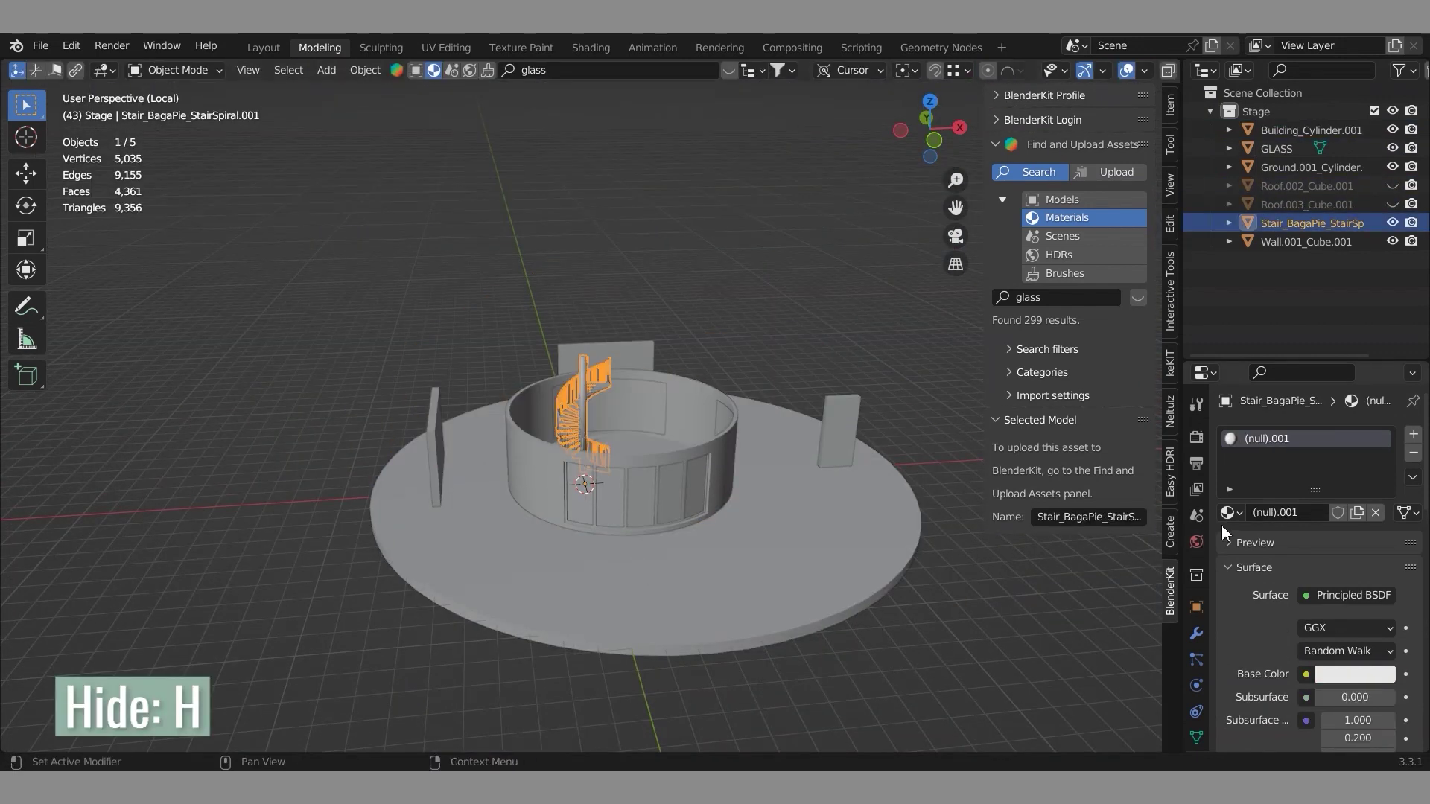
left_click(1360, 674)
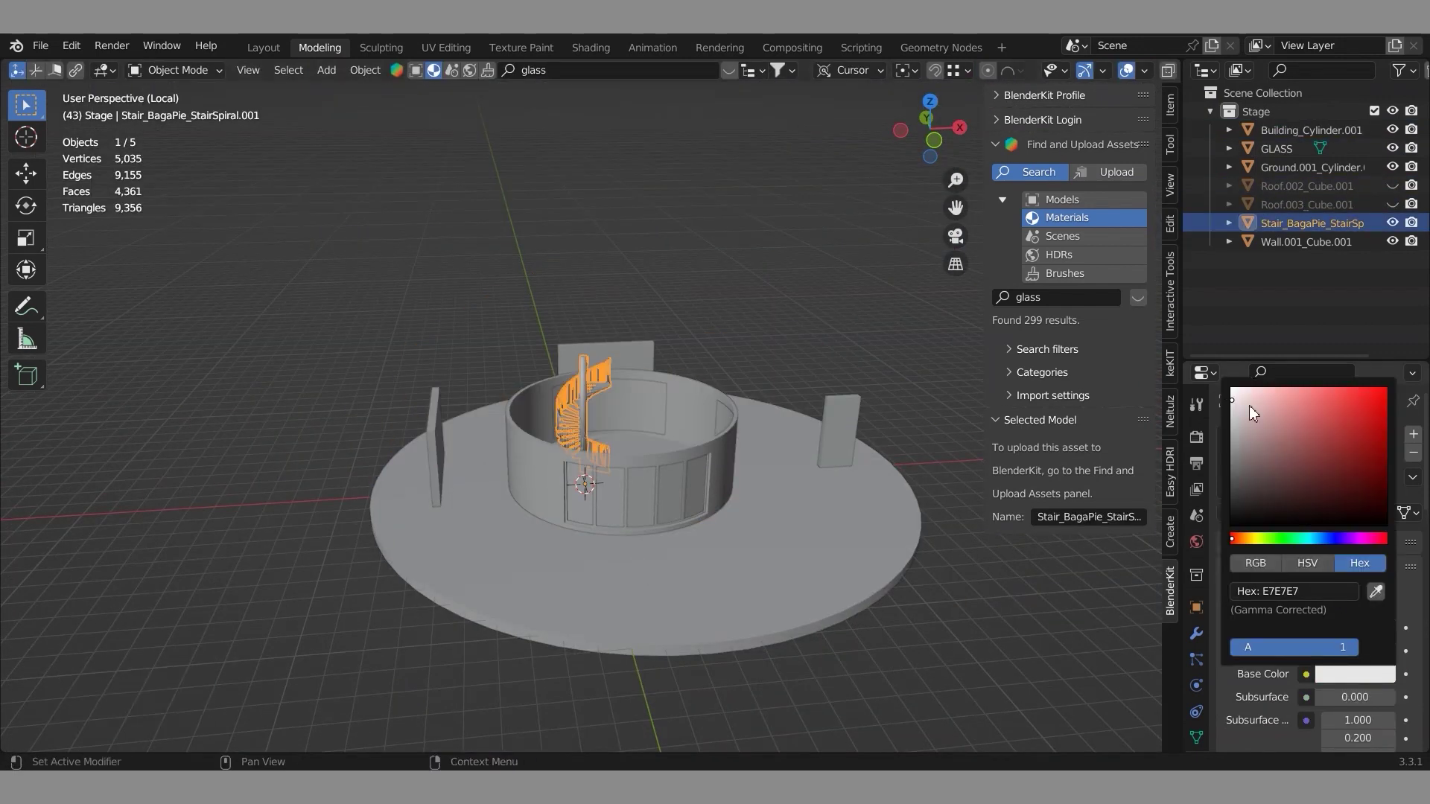
left_click(1062, 641)
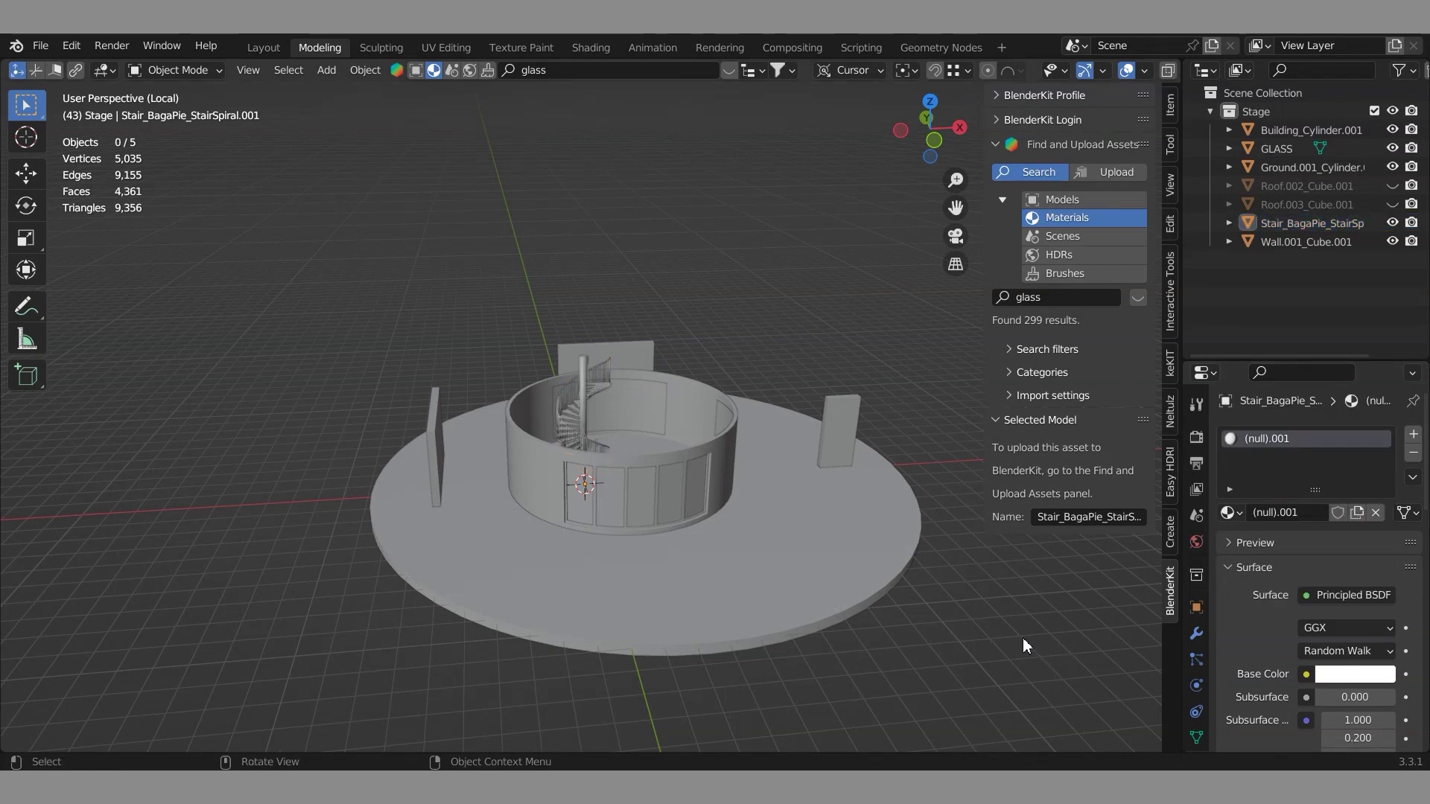
- Show the two roof parts again and hide the whole building with all its objects
left_click(1392, 186)
left_click(1391, 204)
scroll(725, 450, "down", 4)
middle_click_drag(726, 450, 790, 560, "shift")
left_click_drag(848, 605, 479, 315)
key("h")
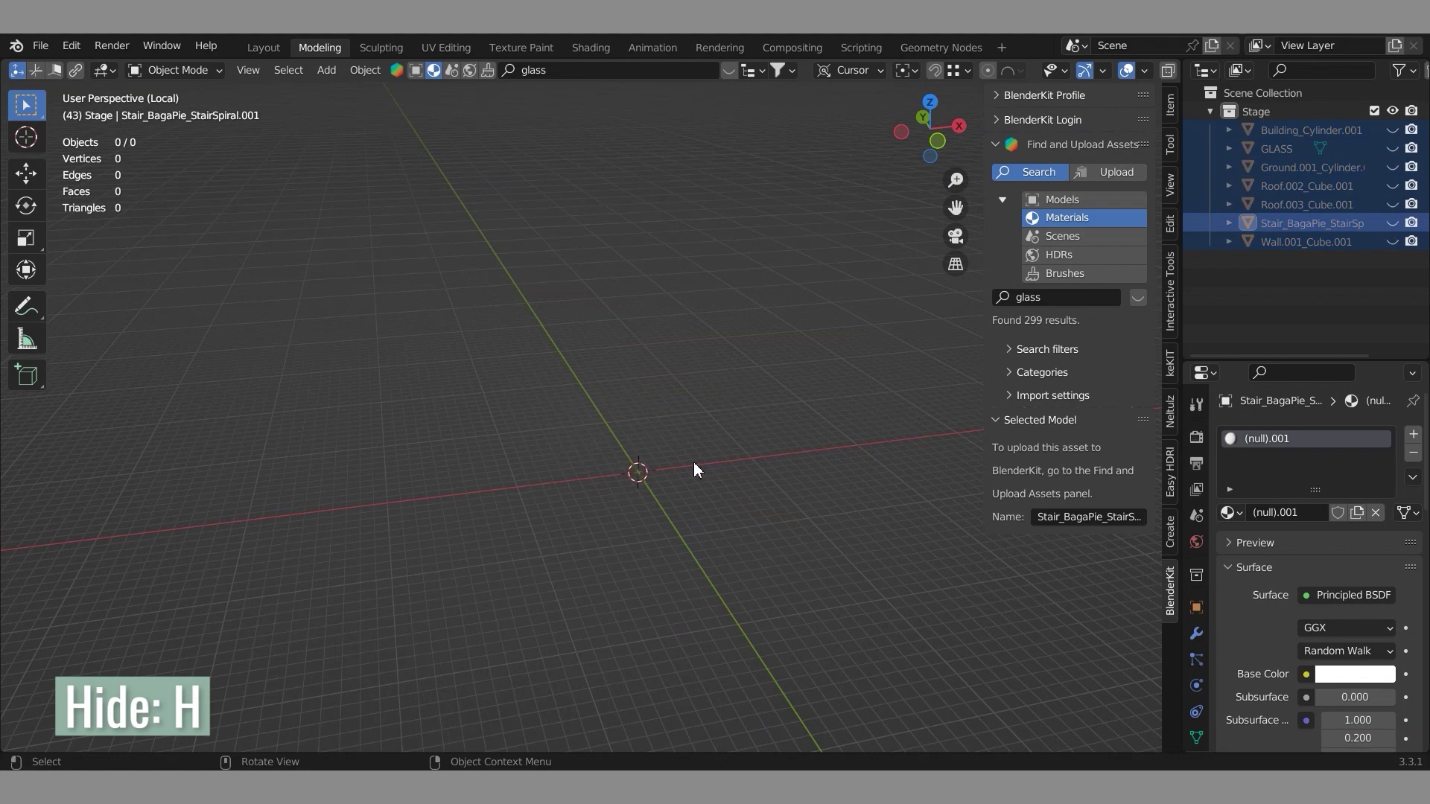
- Add a plane at the origin, set its X and Y scale to 1000 and enlarge it further
key("shift+a")
mouse_move(640, 376)
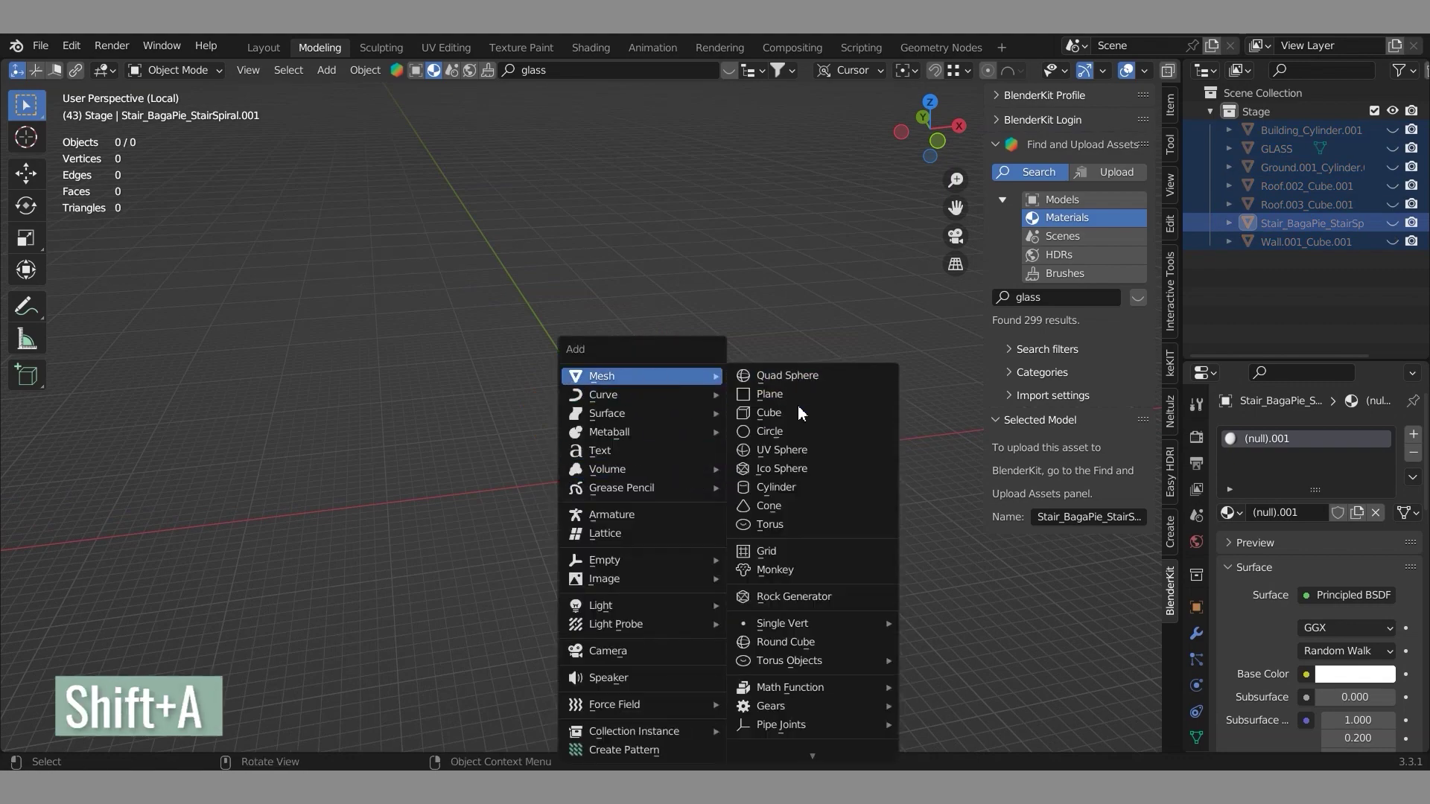
left_click(798, 395)
key("s")
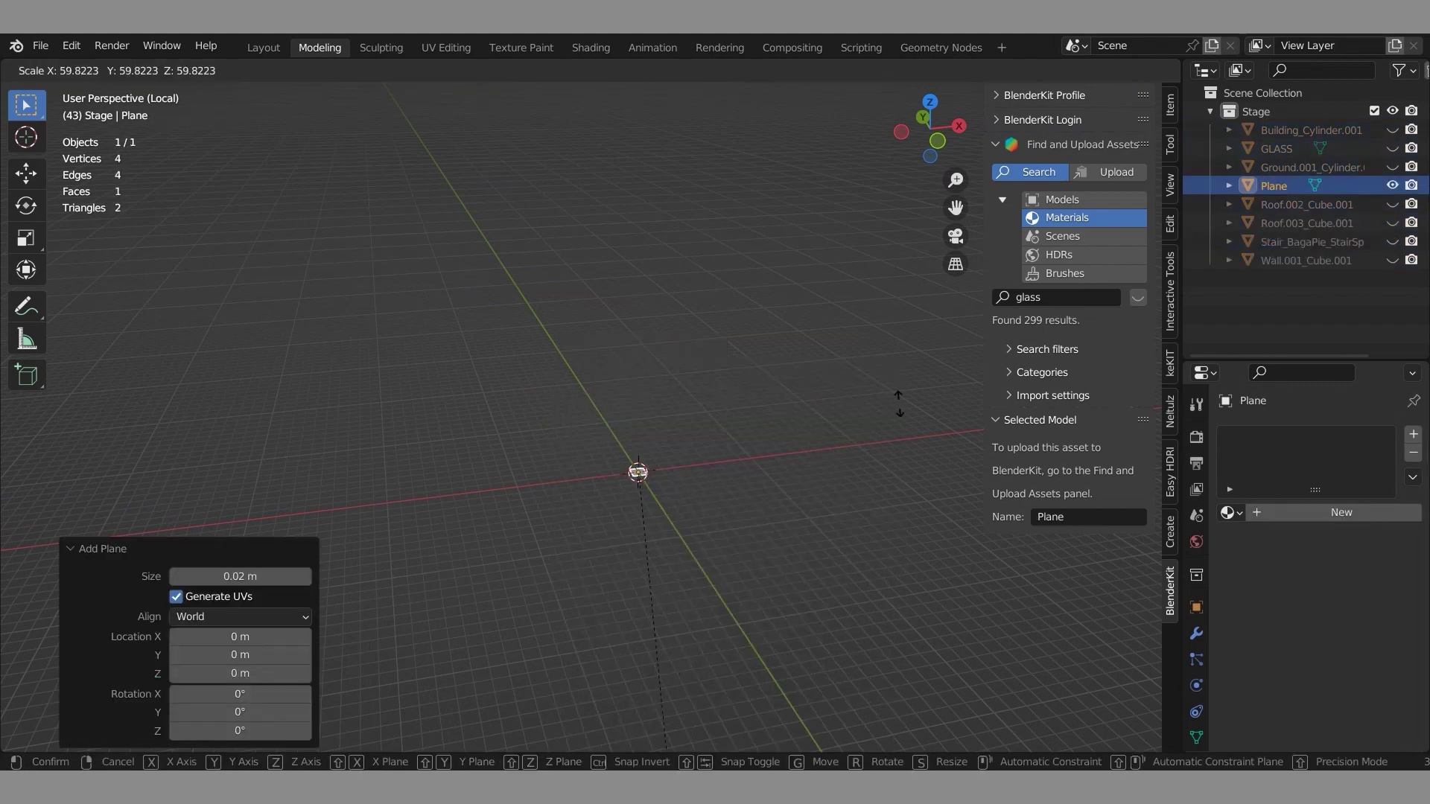
left_click(898, 404)
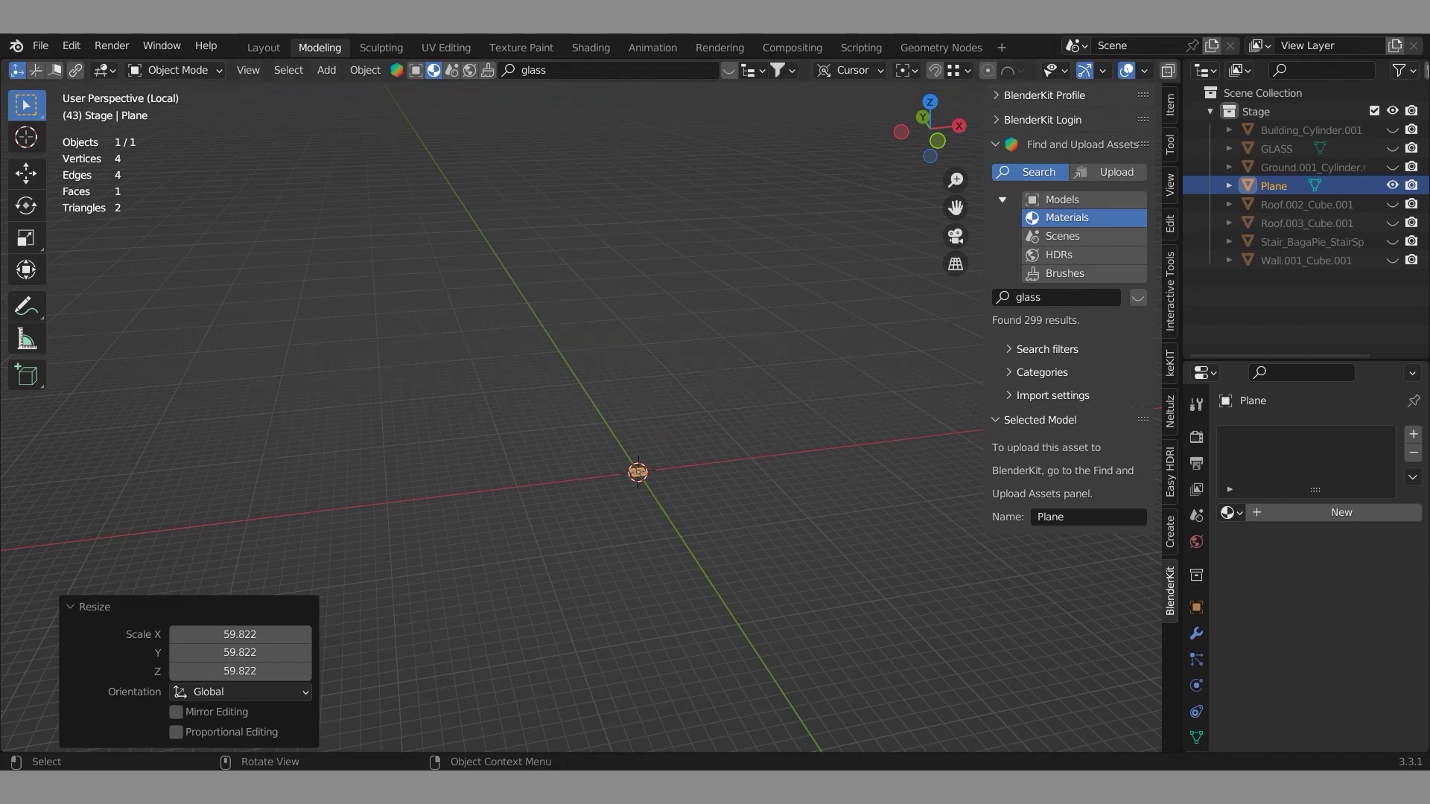
left_click(253, 634)
key("Return")
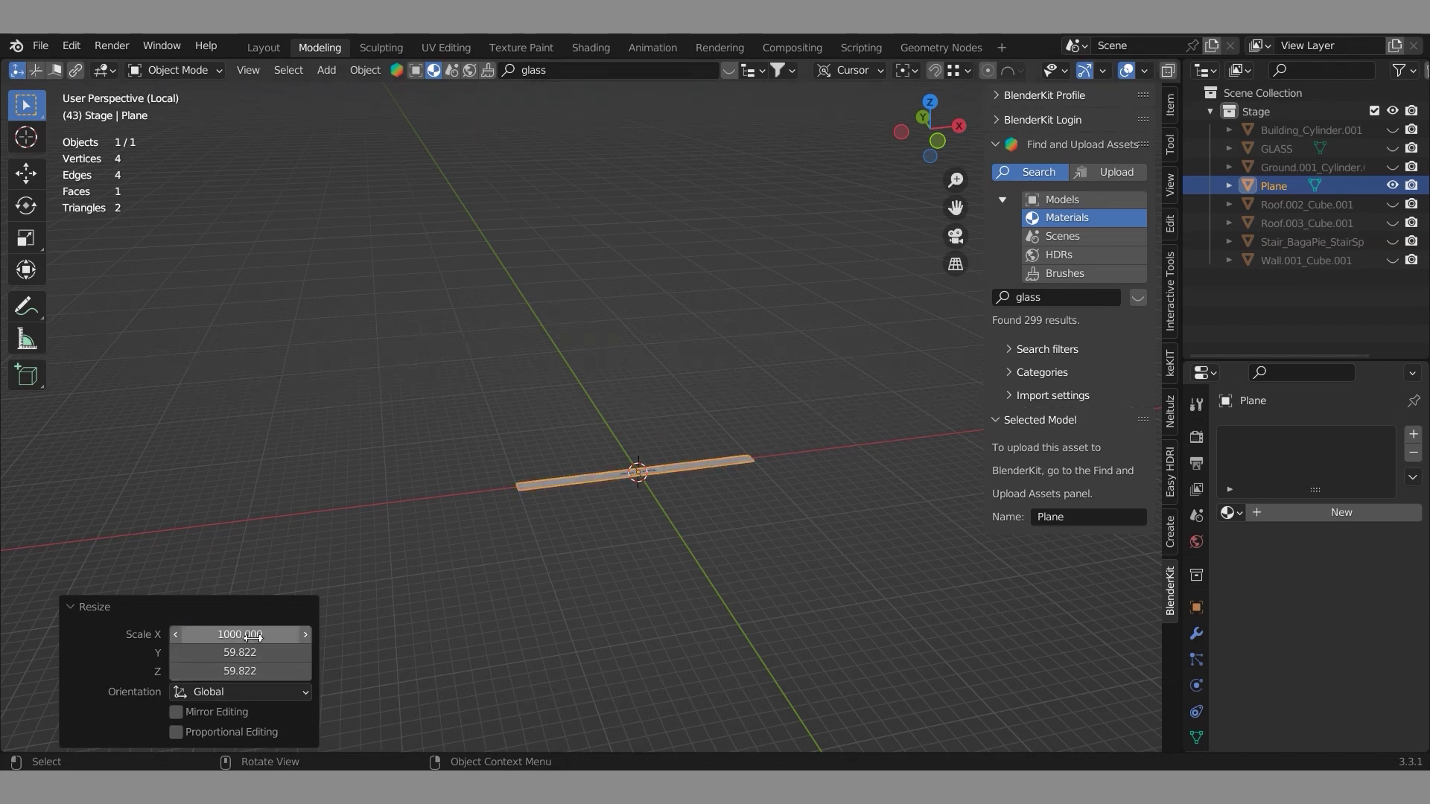
left_click(240, 652)
type("1000")
key("Return")
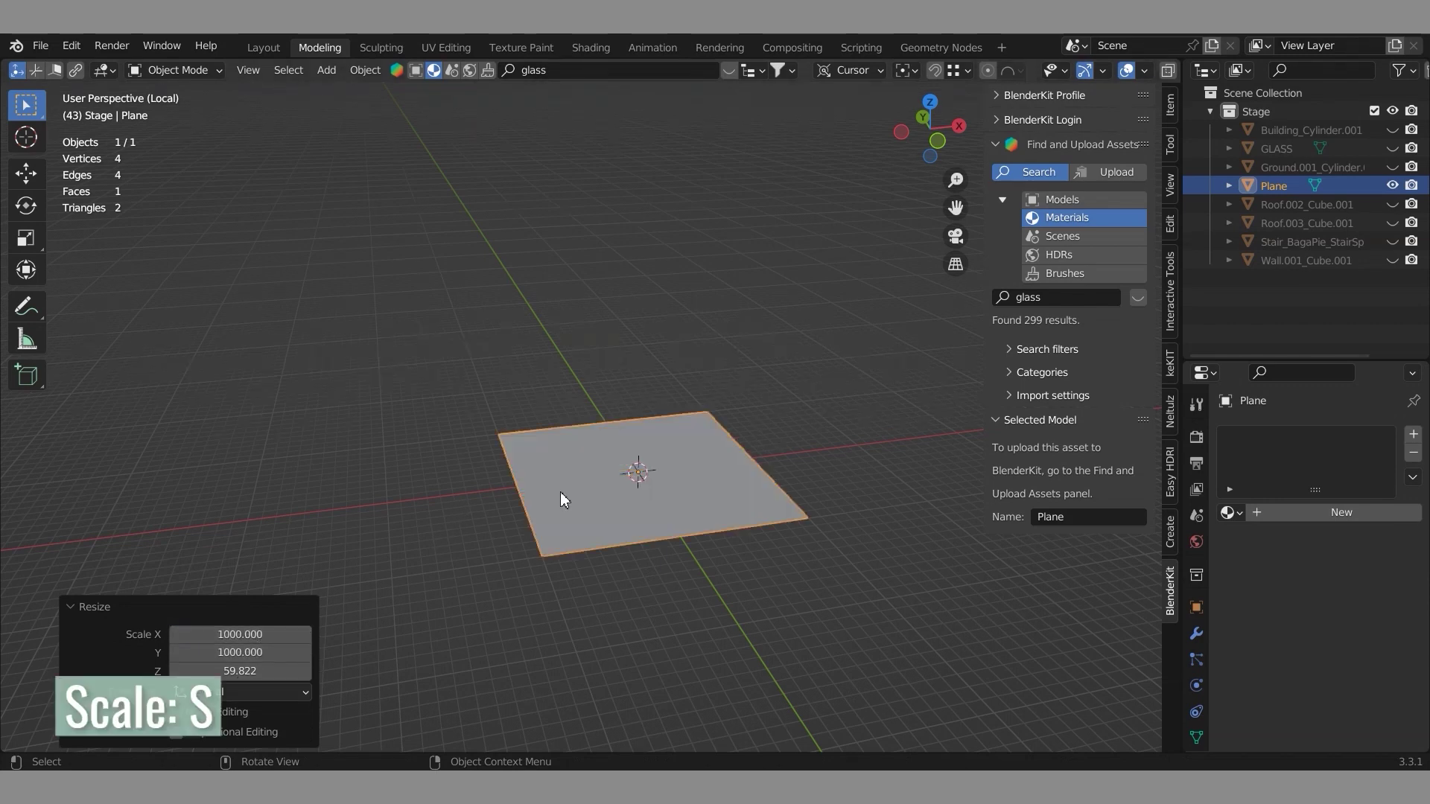
key("s")
left_click(804, 646)
- Extrude the plane's back edge upward to form a vertical backdrop wall
scroll(624, 486, "down", 3)
key("Tab")
key("alt+a")
key("2")
left_click(778, 409)
key("e")
left_click(830, 256)
key("Tab")
scroll(745, 387, "down", 3)
scroll(762, 443, "up", 3)
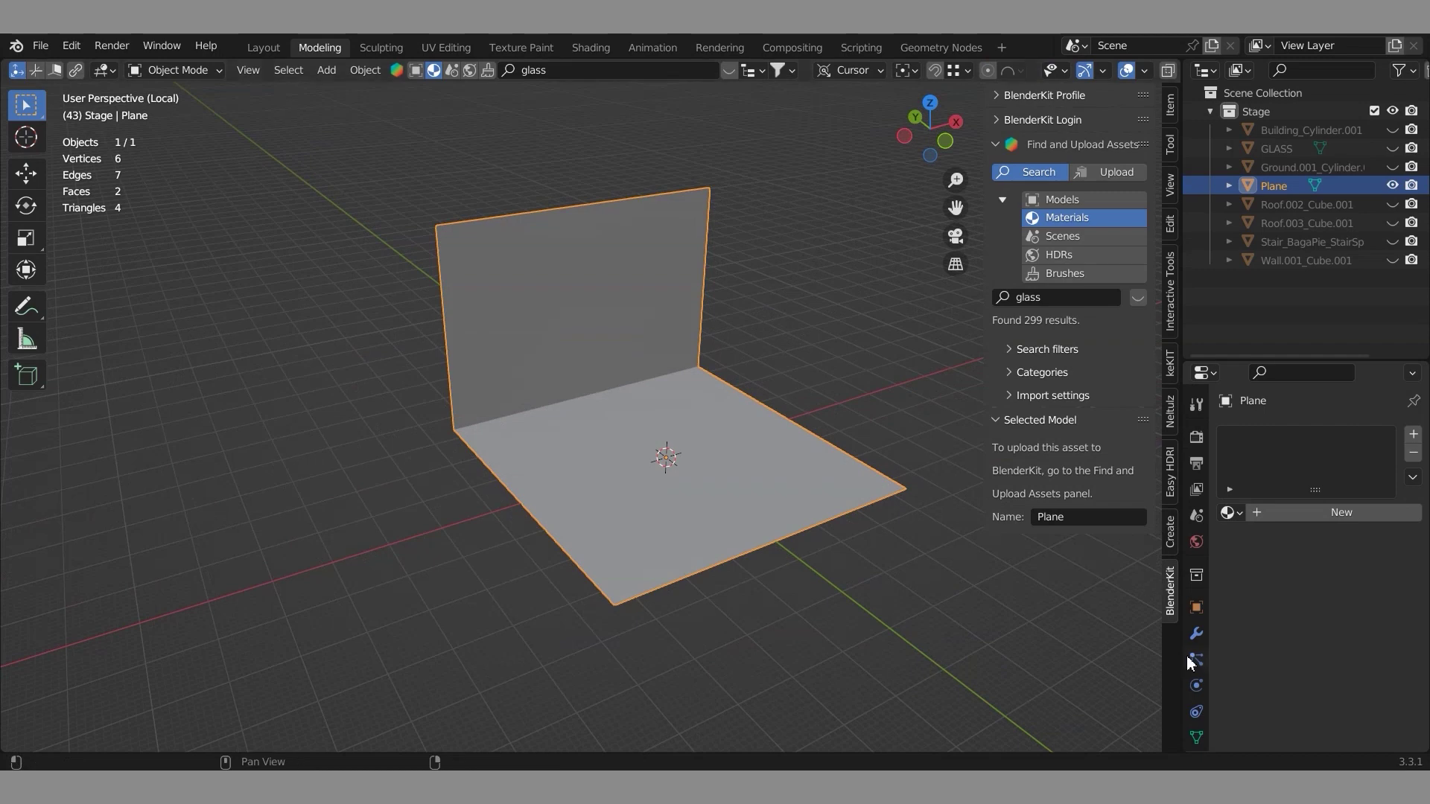
- Add a Subdivision Surface modifier to the backdrop plane
left_click(1196, 633)
left_click(1253, 434)
left_click(1061, 332)
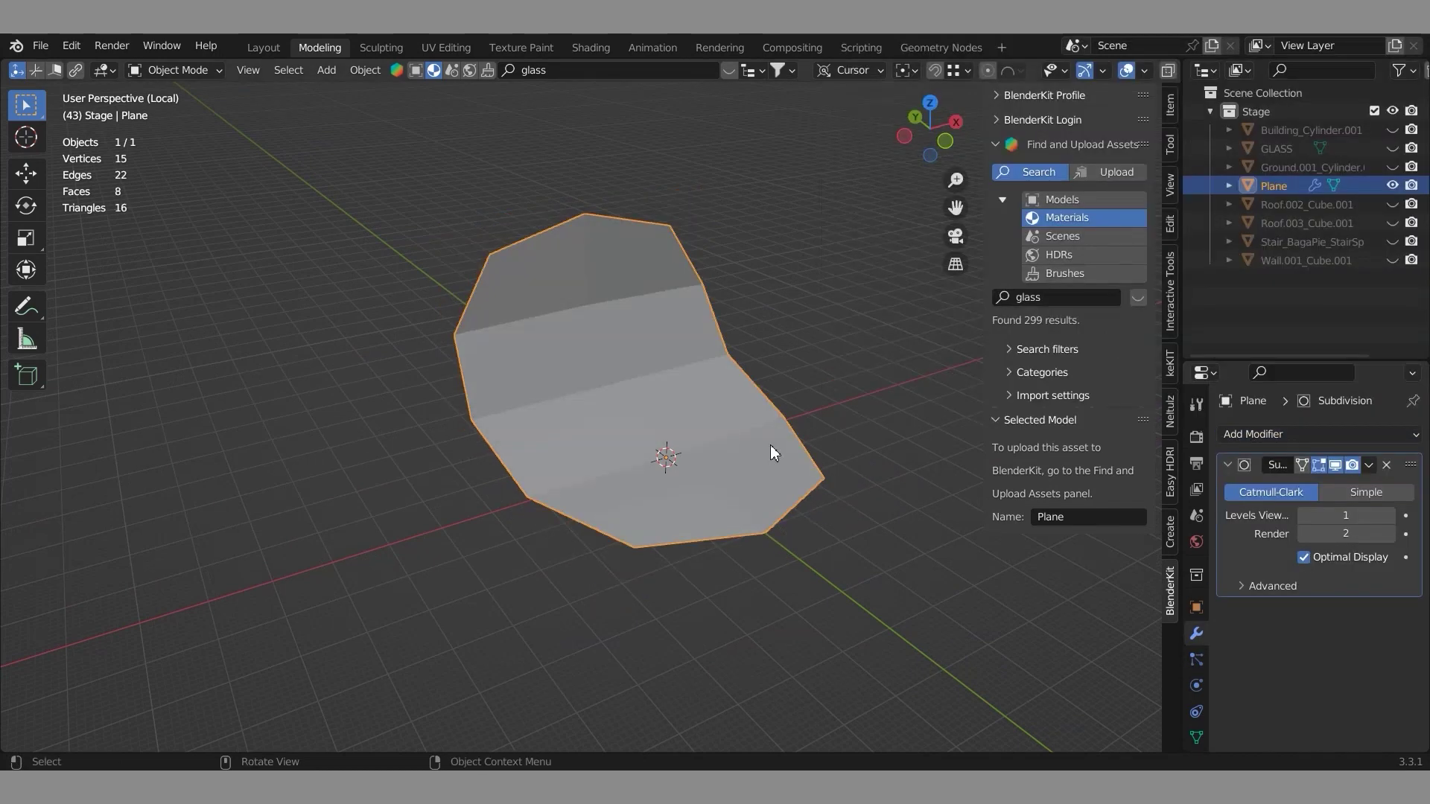
- Bevel the edge between the backdrop's floor and wall about 0.007 m wide with 10 segments
key("Tab")
left_click(595, 405)
key("ctrl+b")
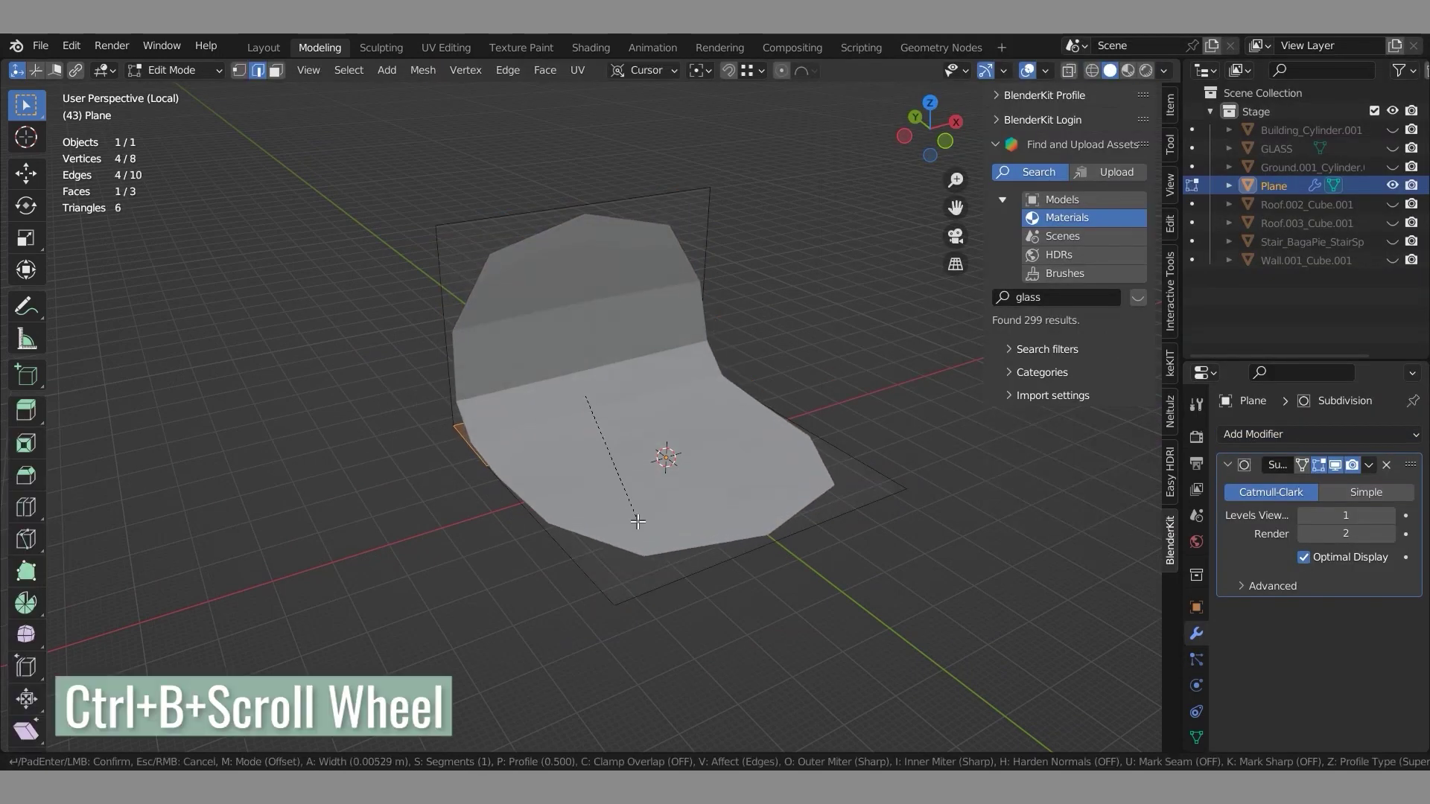
scroll(618, 514, "up", 9)
left_click(638, 539)
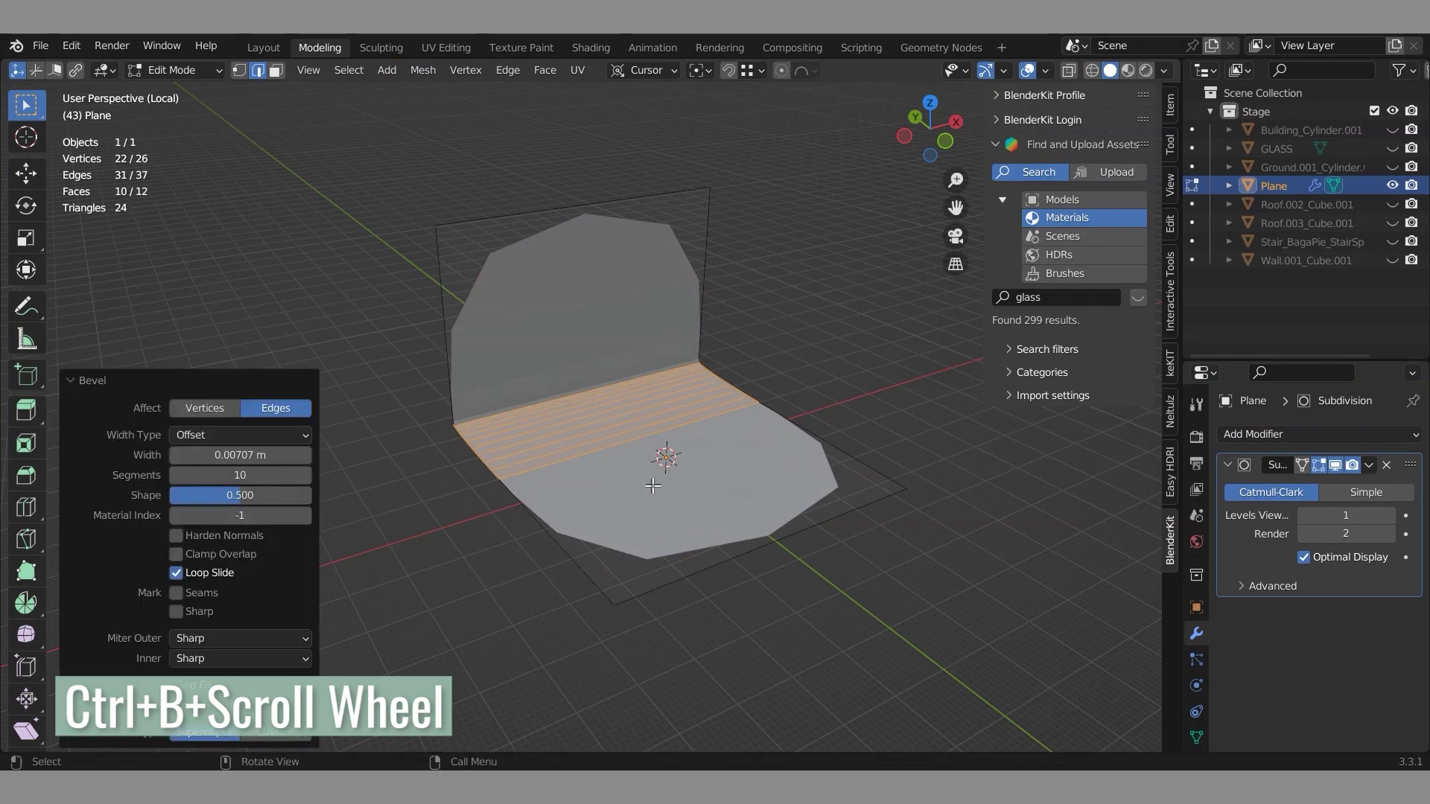
key("Tab")
- Set the subdivision's viewport levels to 5 and scale the backdrop up well beyond the building's size
left_click_drag(1378, 515, 1388, 521)
key("s")
left_click(685, 458)
key("s")
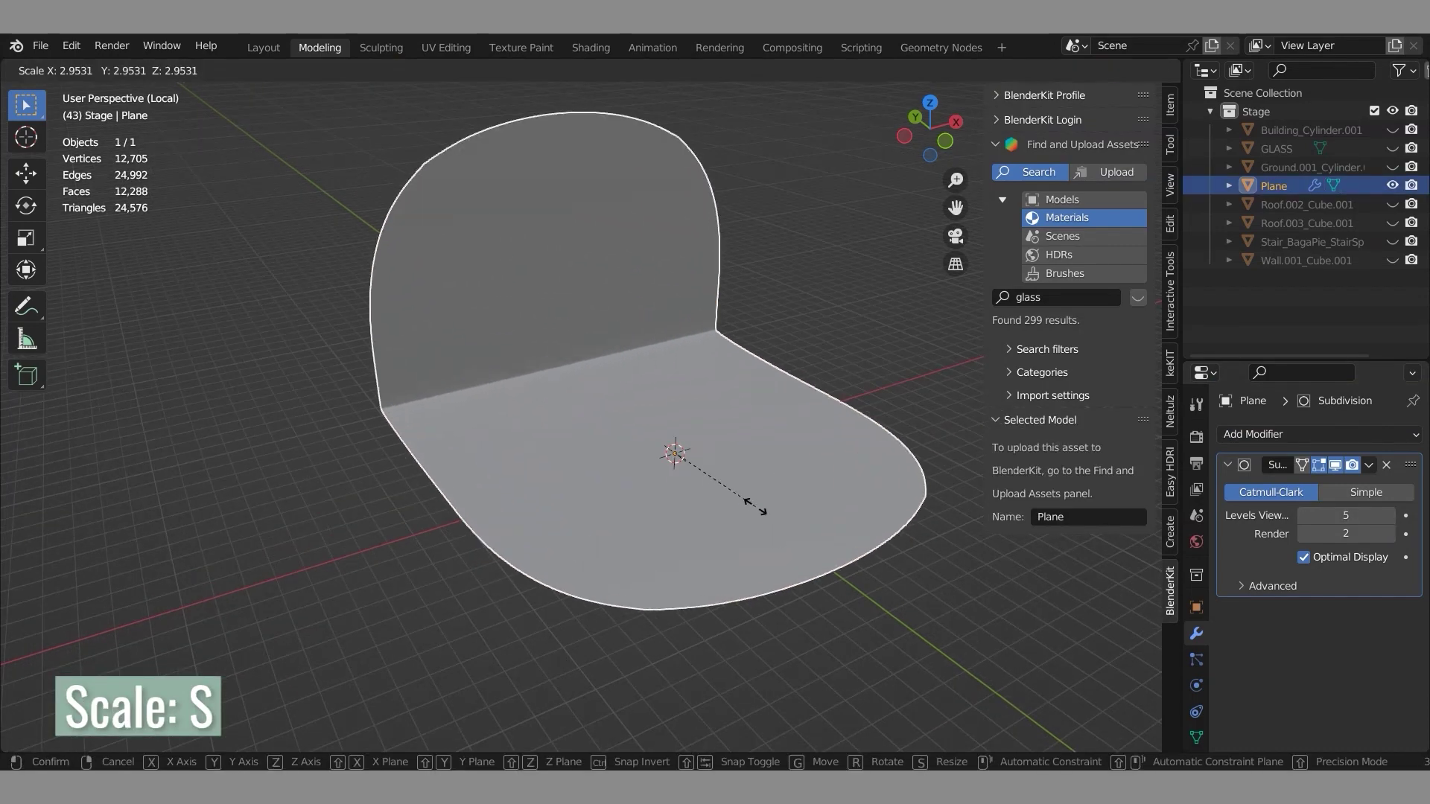
left_click(775, 523)
- Reveal all the hidden building objects on the backdrop
left_click(850, 348)
key("alt+h")
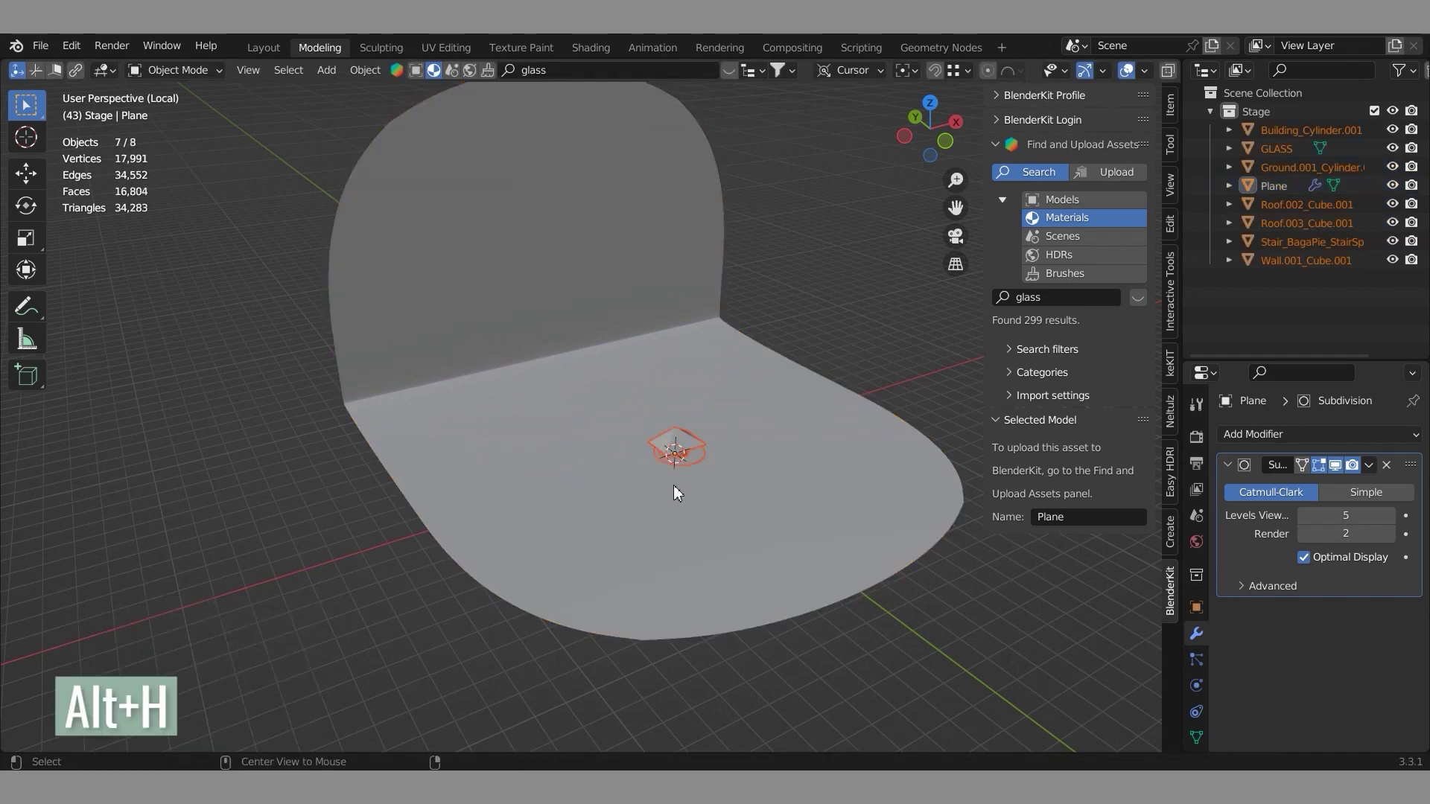
- Rename the backdrop plane as BACKGROUND
left_click(734, 455)
key("F12")
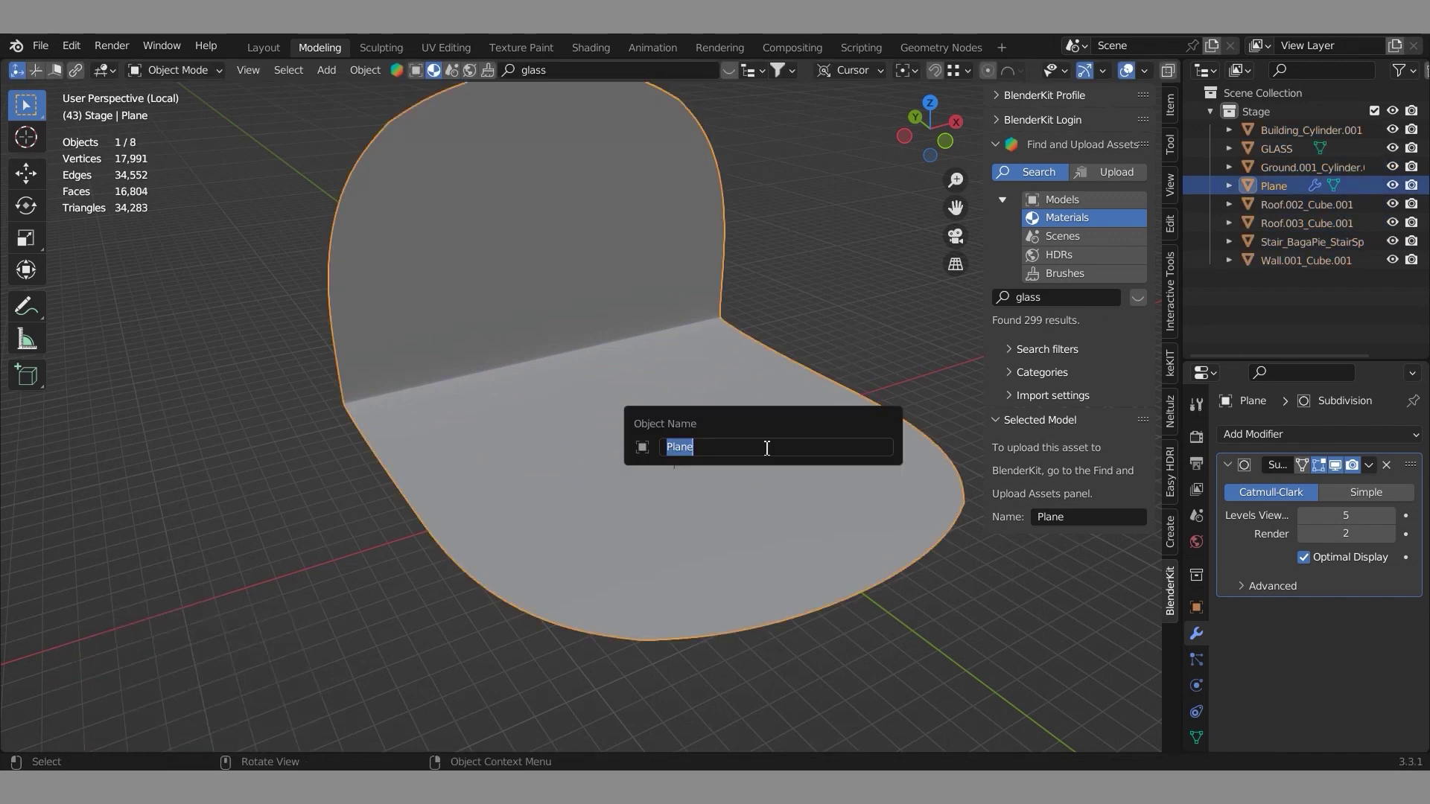
type("BACKGROUND")
key("Return")
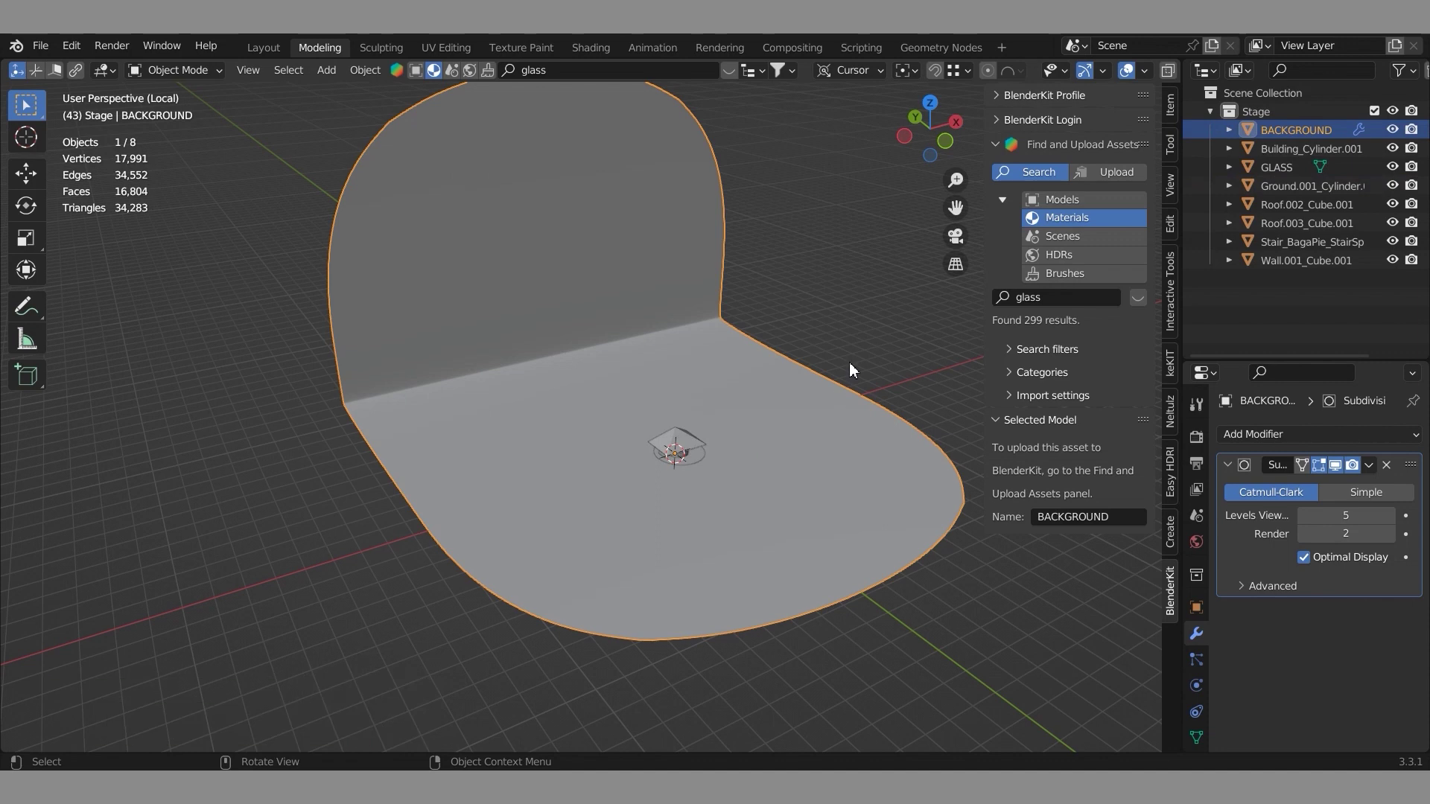
- Paste the copied area light into the scene beside the pavilion
left_click(708, 447)
key("KP_Decimal")
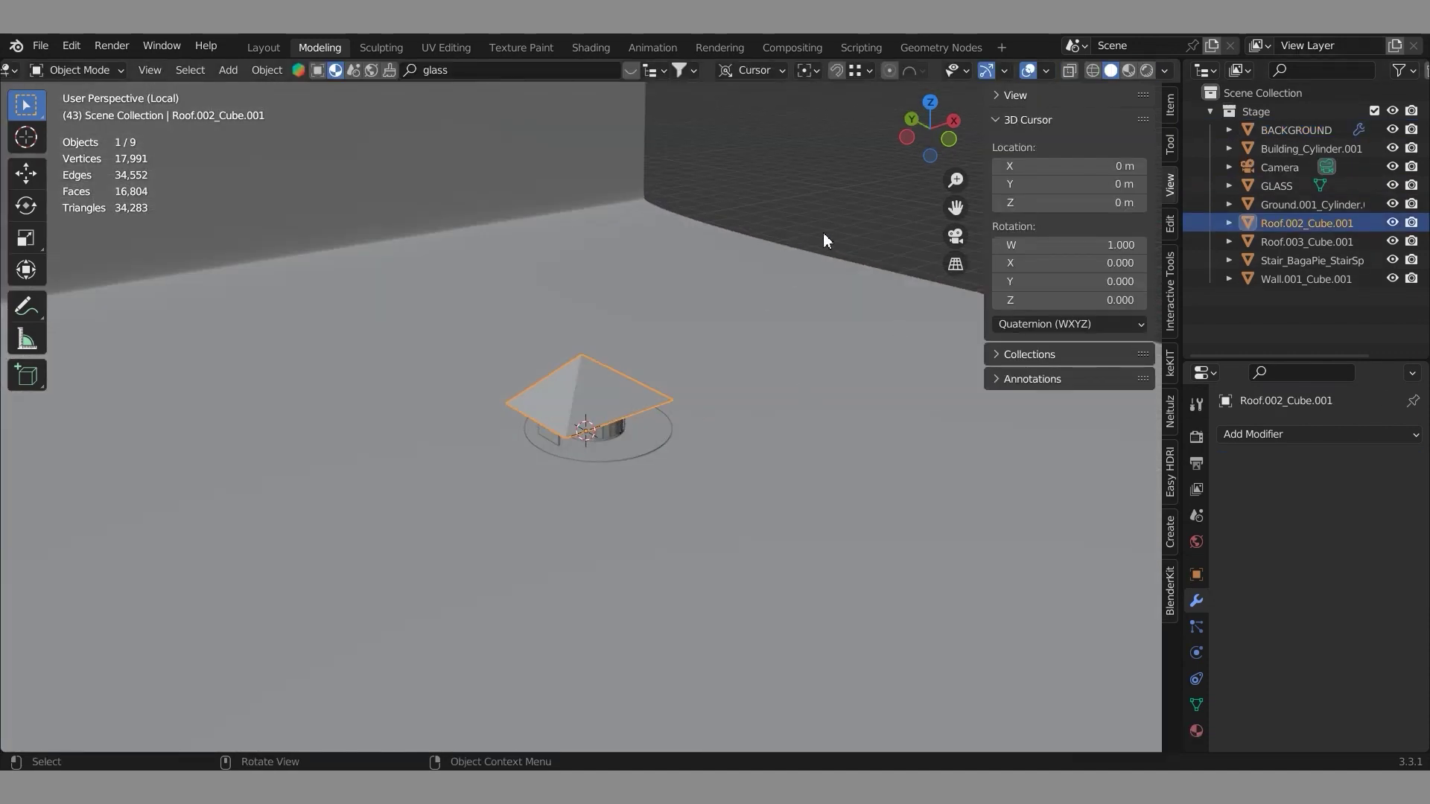
key("ctrl+v")
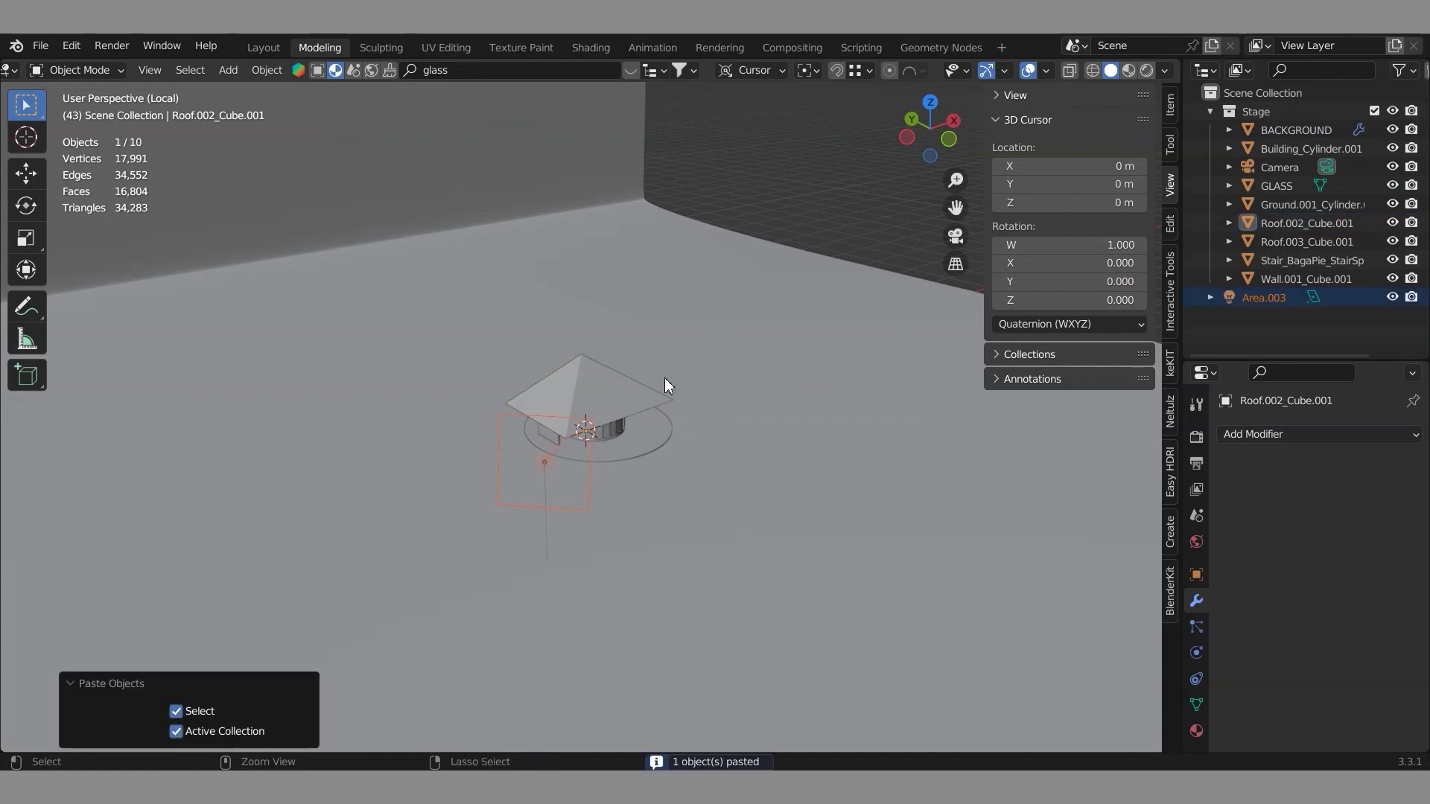
- Move the area light into a new collection named Lights
left_click(533, 417)
key("m")
left_click(1276, 302)
type("Lights")
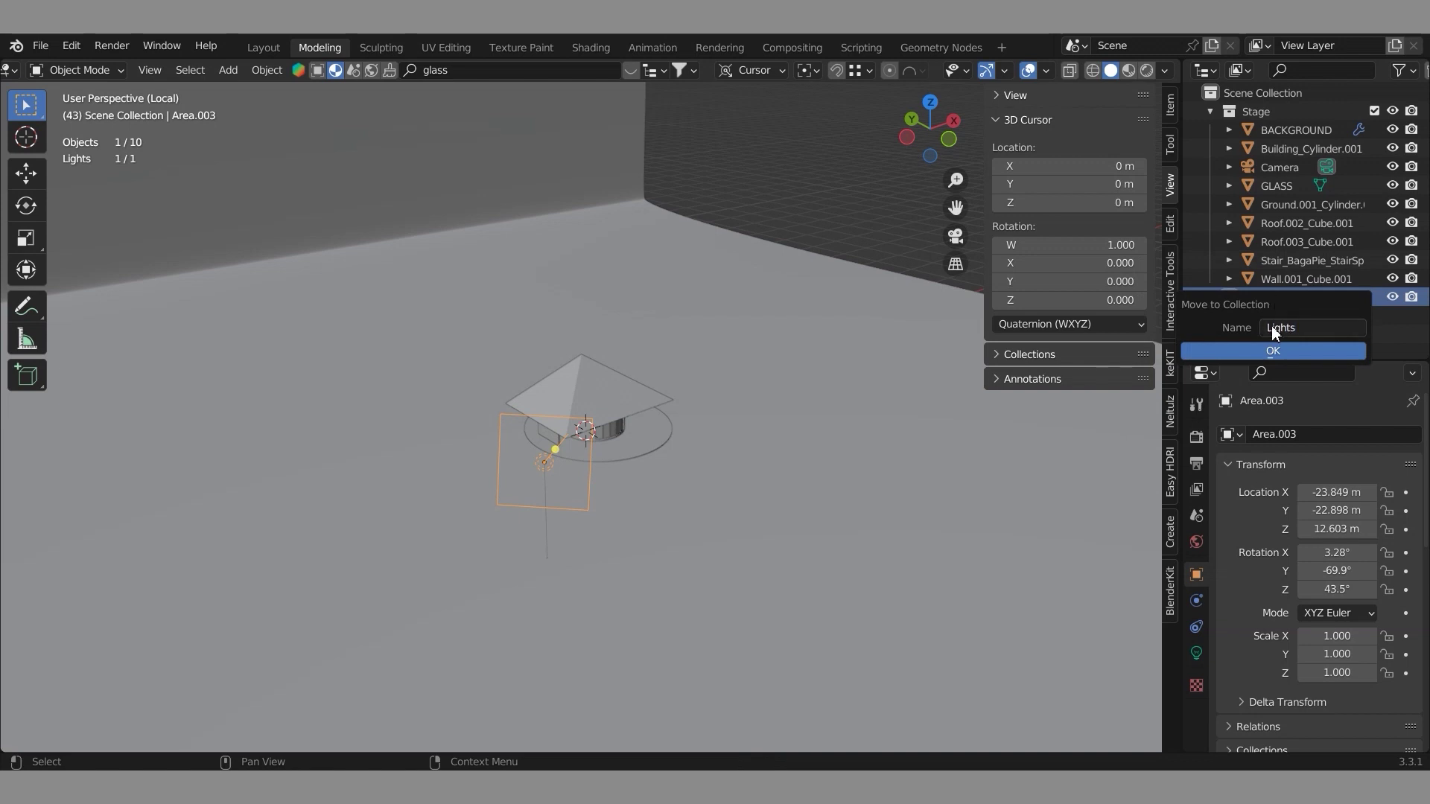
left_click(1272, 351)
left_click(1311, 337)
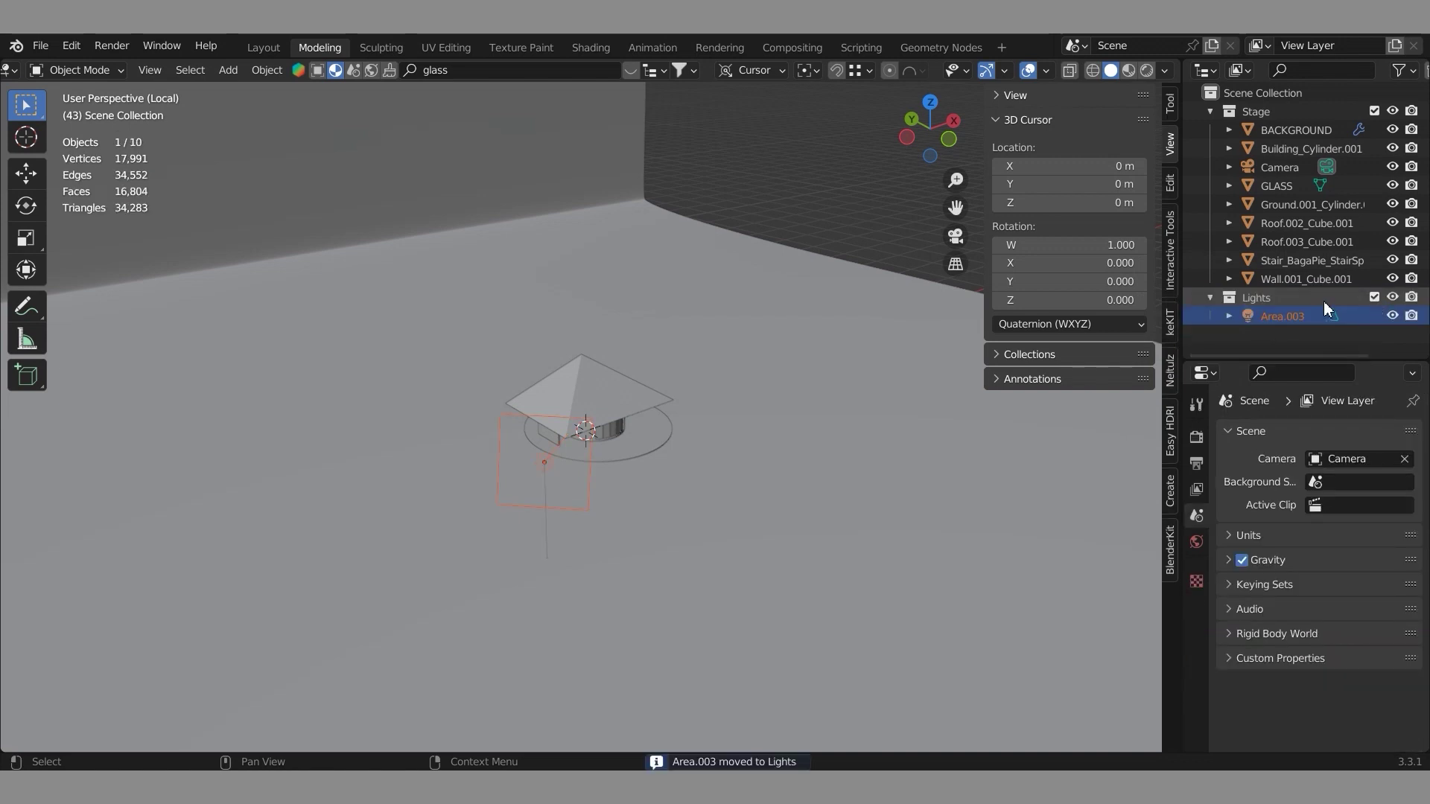
- Use an Environment Texture as the world background's color input
middle_click_drag(1104, 529, 672, 426)
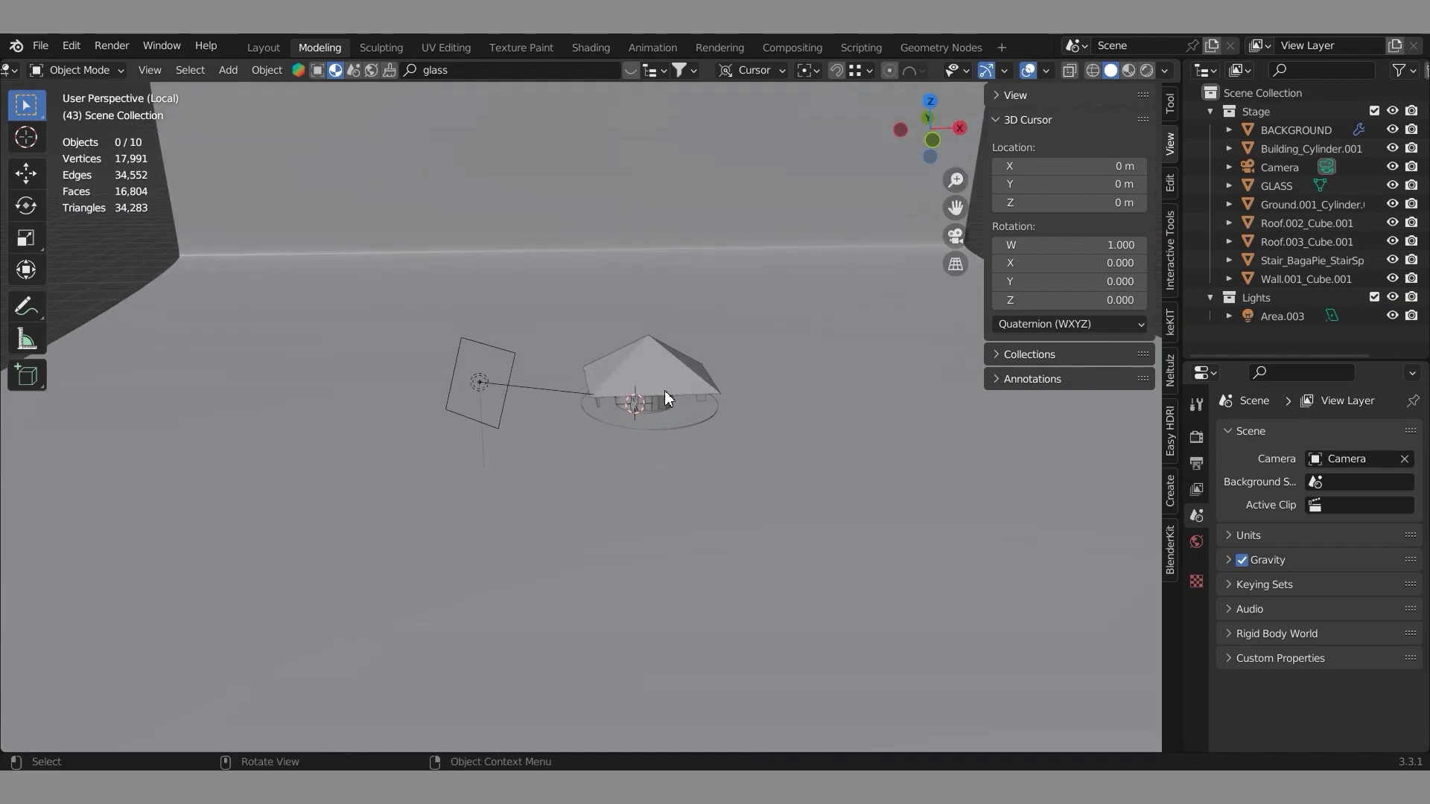
scroll(672, 426, "up", 3)
left_click(1196, 542)
left_click(1306, 552)
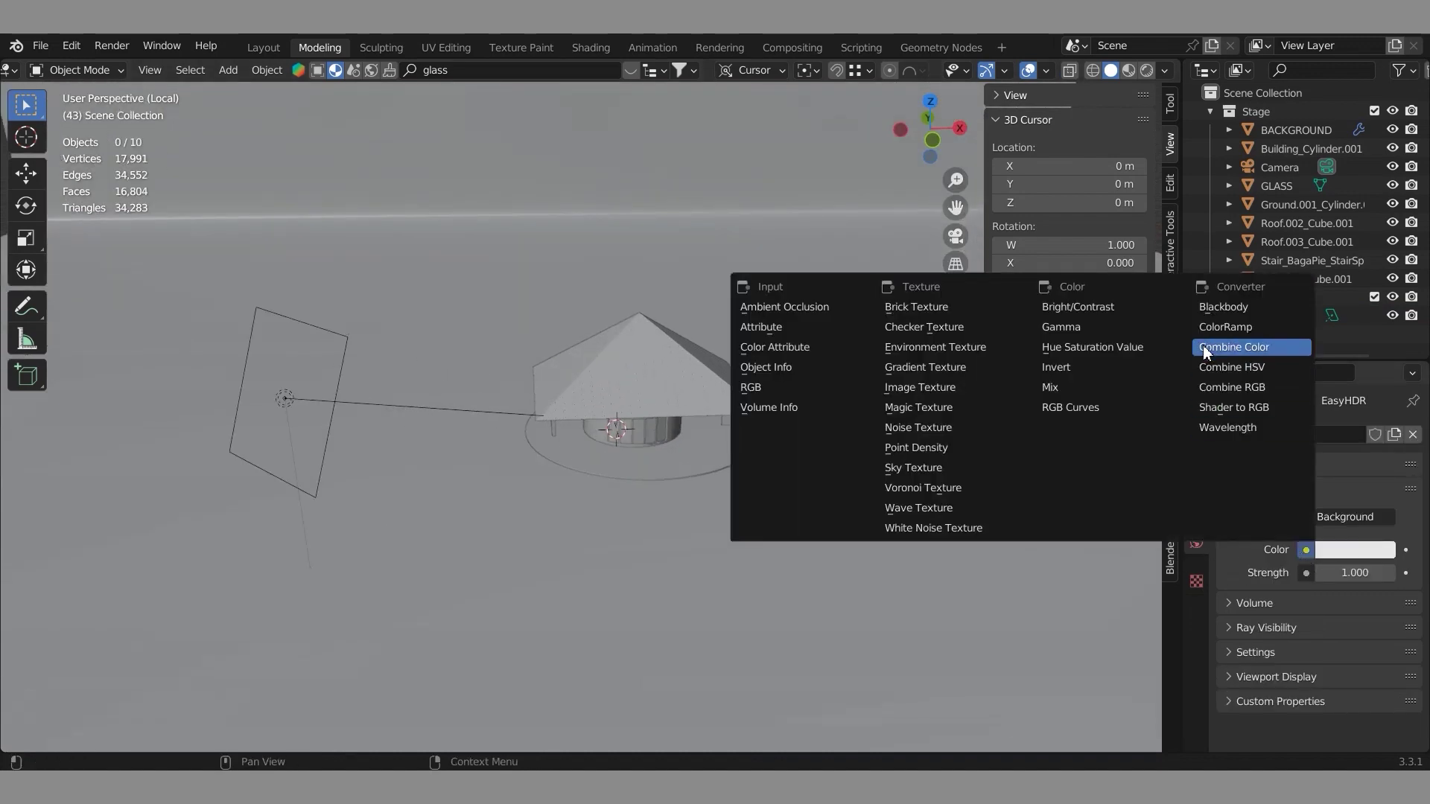
left_click(955, 347)
- Load artist_workshop_1k.exr from the 3d-model-making-scene project's assets folder as the world's environment image
left_click(1380, 573)
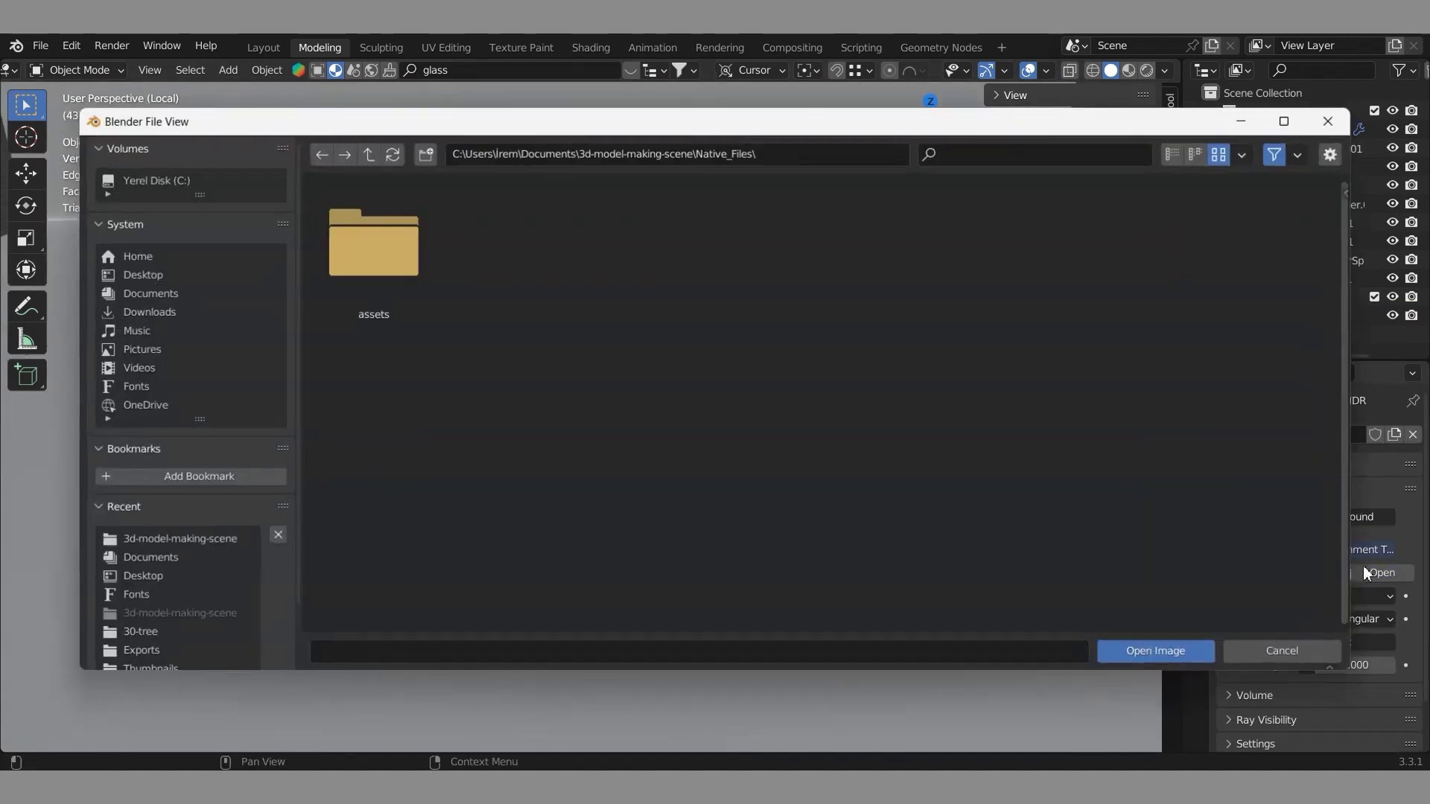
left_click(150, 557)
double_click(383, 312)
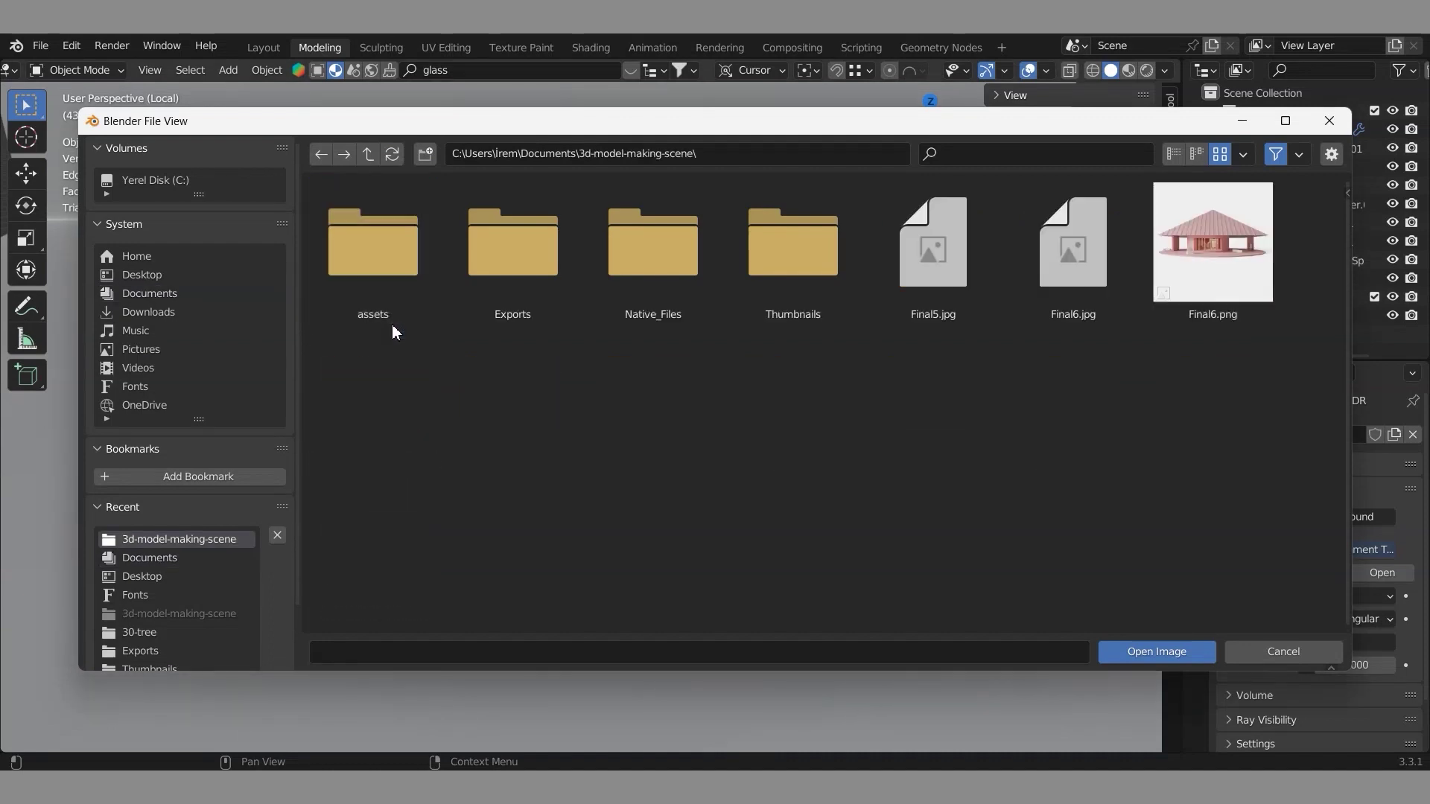
double_click(388, 305)
left_click(512, 253)
left_click(1147, 652)
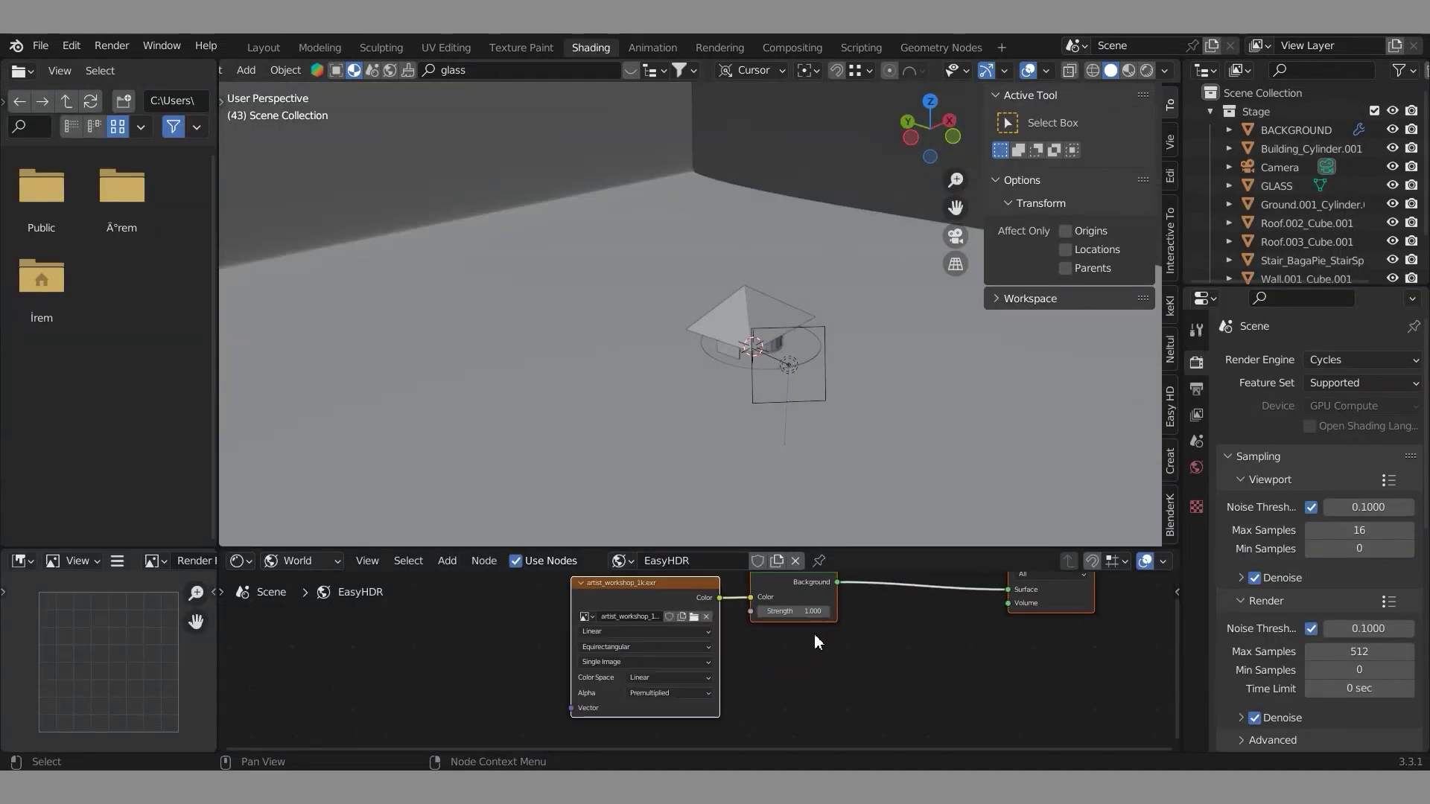
- Add a Texture Coordinate node ahead of the environment image in the world shader
scroll(819, 644, "down", 1)
left_click_drag(715, 617, 815, 613)
scroll(787, 682, "up", 5)
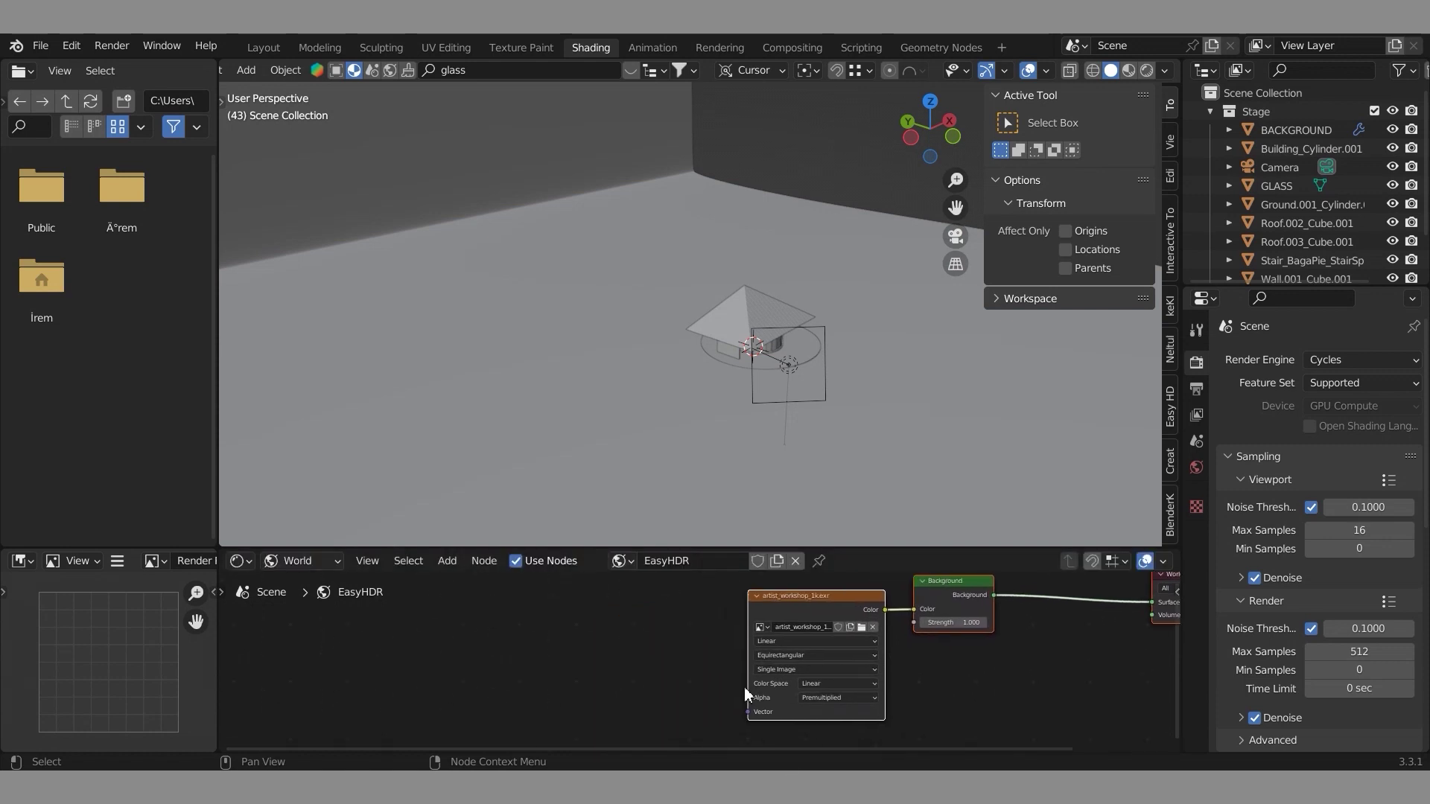
key("shift+a")
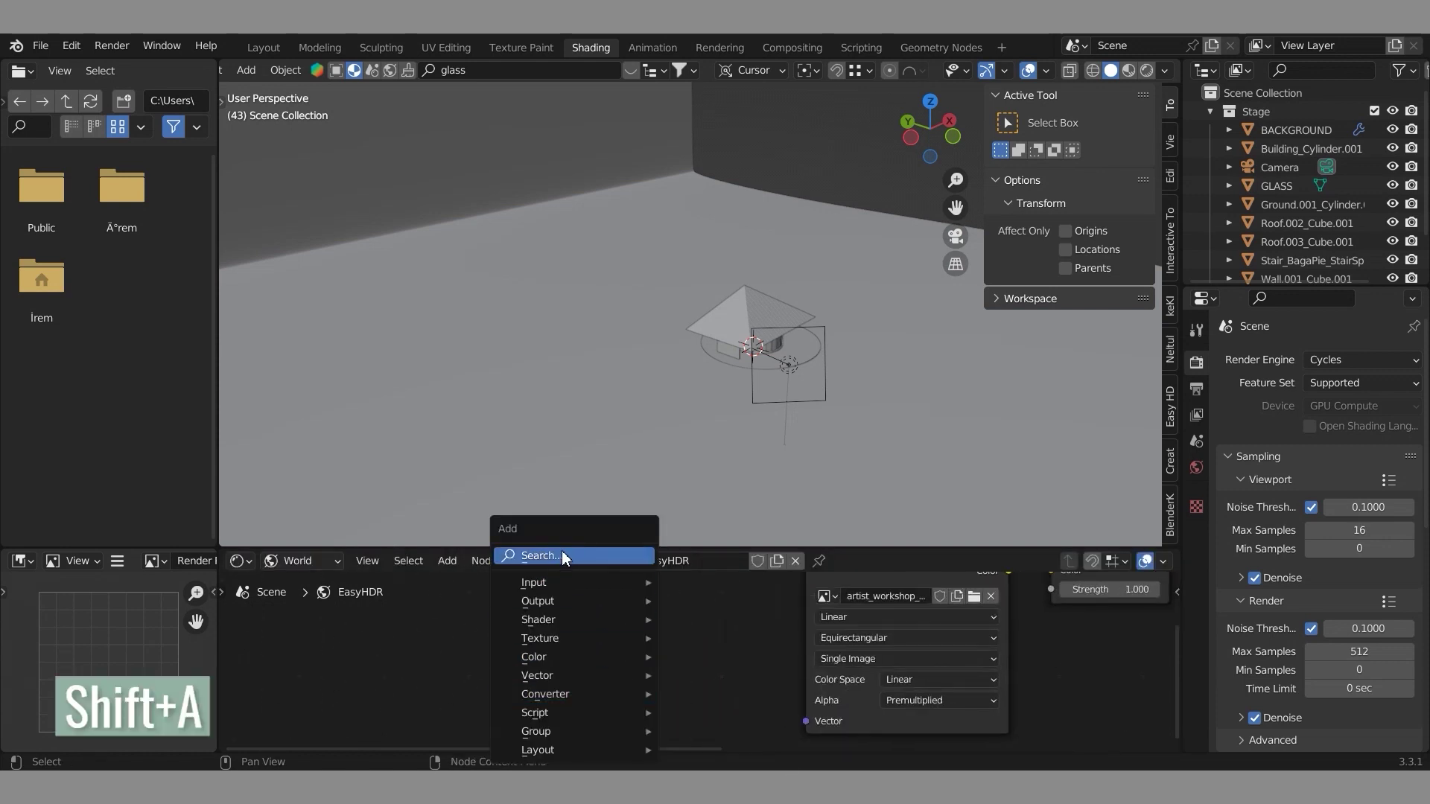
left_click(561, 553)
type("texture co")
key("Return")
left_click(628, 654)
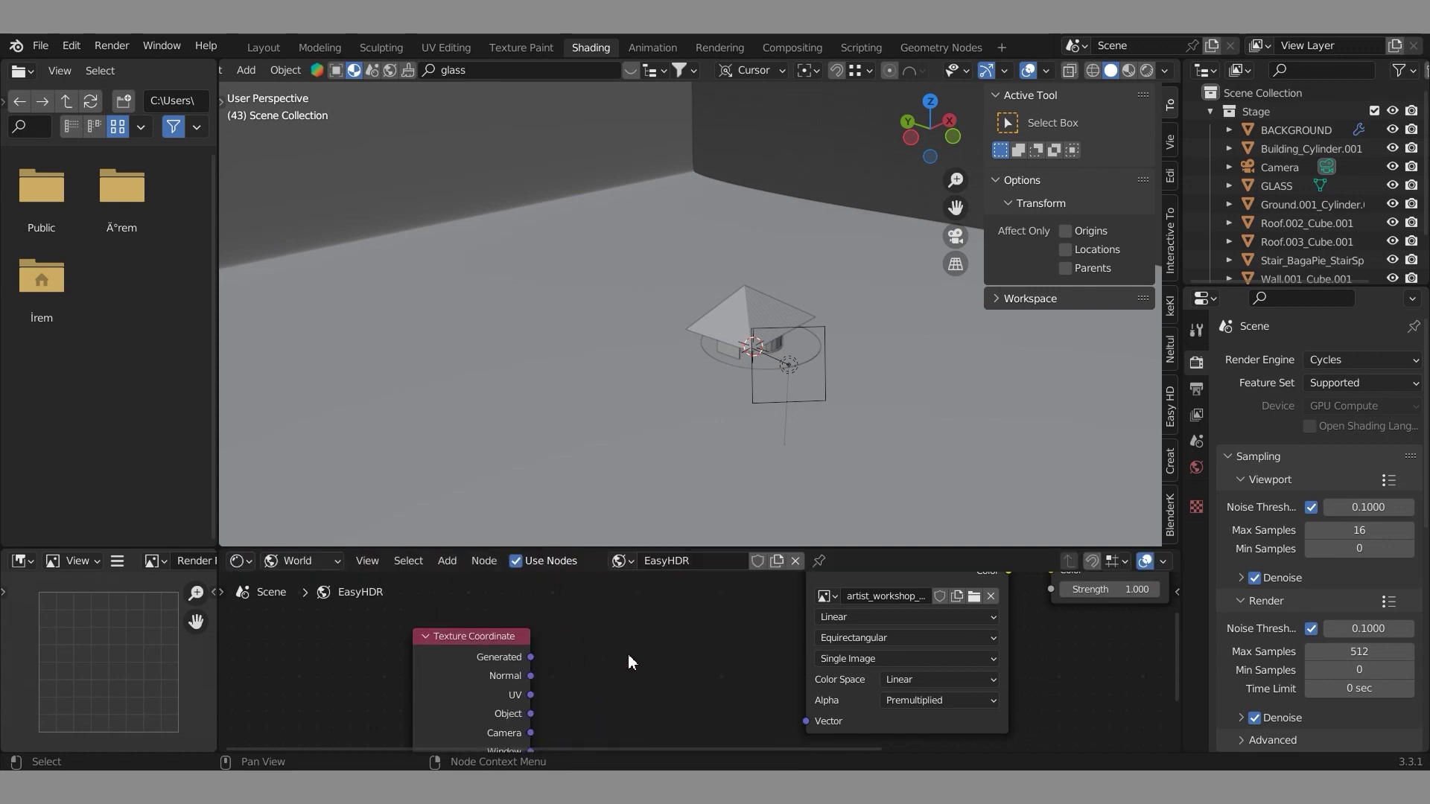
- Add a Mapping node beside the Texture Coordinate node in the world shader
key("shift+a")
left_click(566, 554)
type("map")
key("Return")
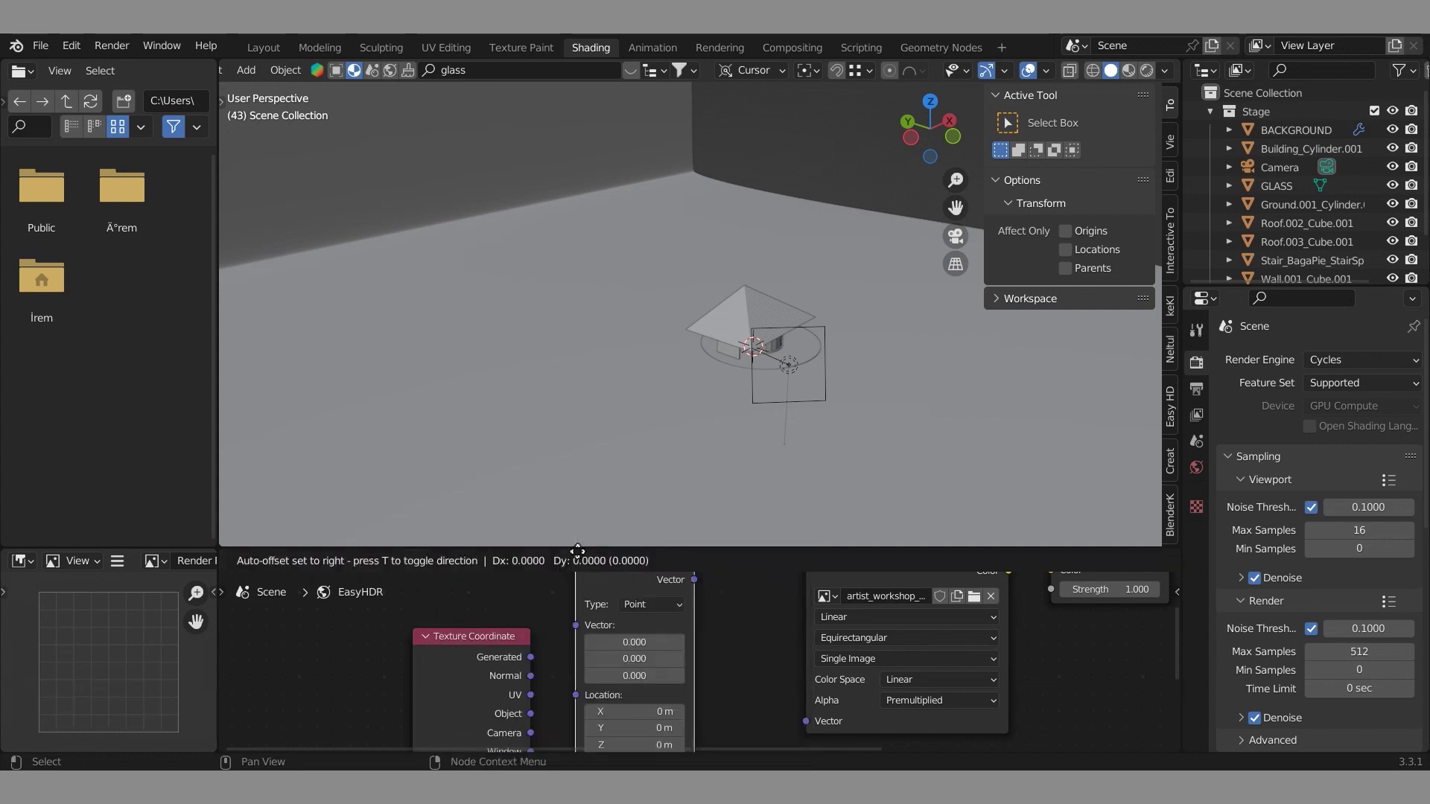
left_click(484, 549)
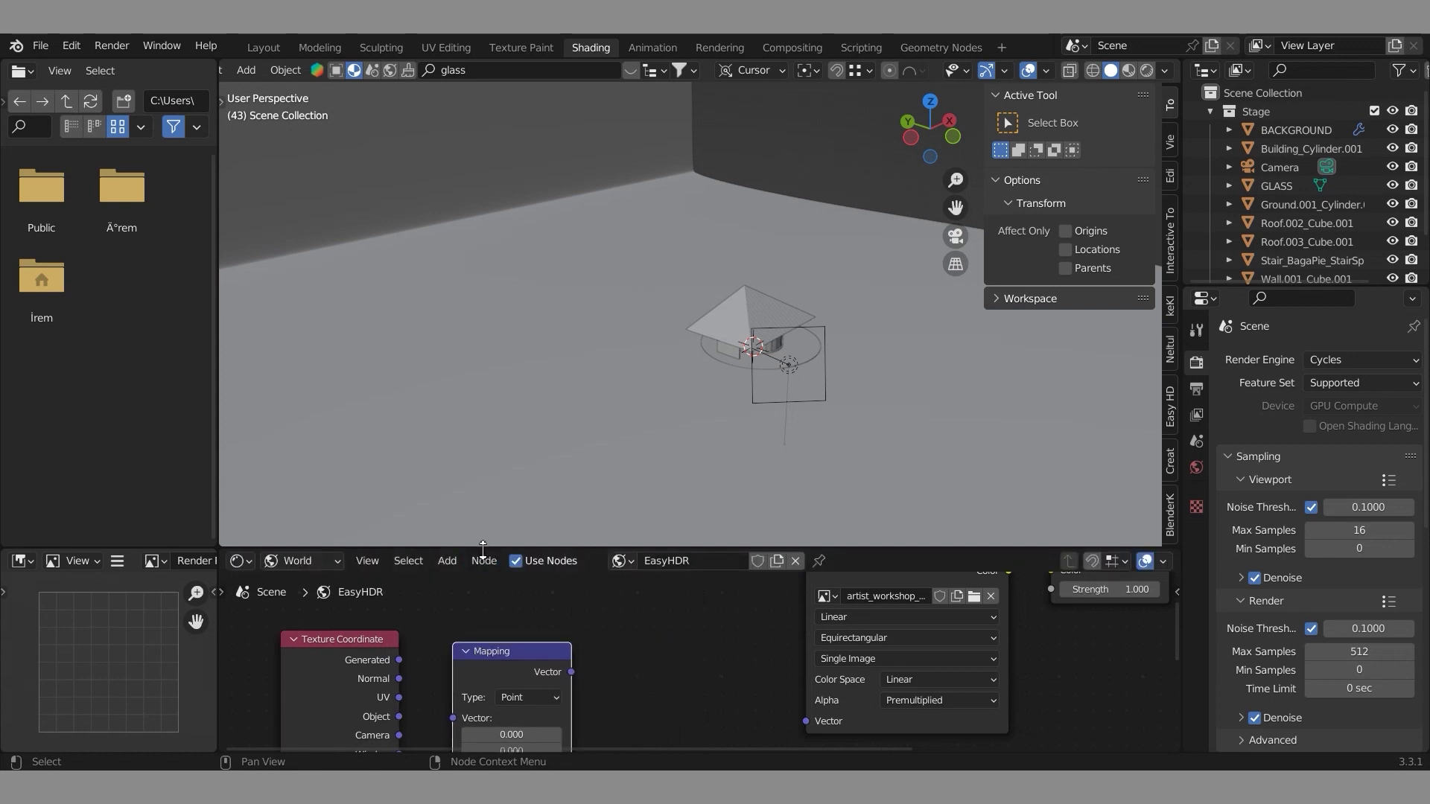
- Connect the Generated coordinates to the Mapping vector and the Mapping output to the environment image's vector
left_click_drag(480, 545, 480, 348)
scroll(484, 522, "down", 1)
left_click_drag(564, 527, 783, 572)
left_click_drag(557, 514, 638, 524)
left_click_drag(408, 516, 575, 568)
left_click_drag(613, 506, 527, 477)
- Set the Mapping node's Z rotation to 180°
left_click(584, 659)
type("18")
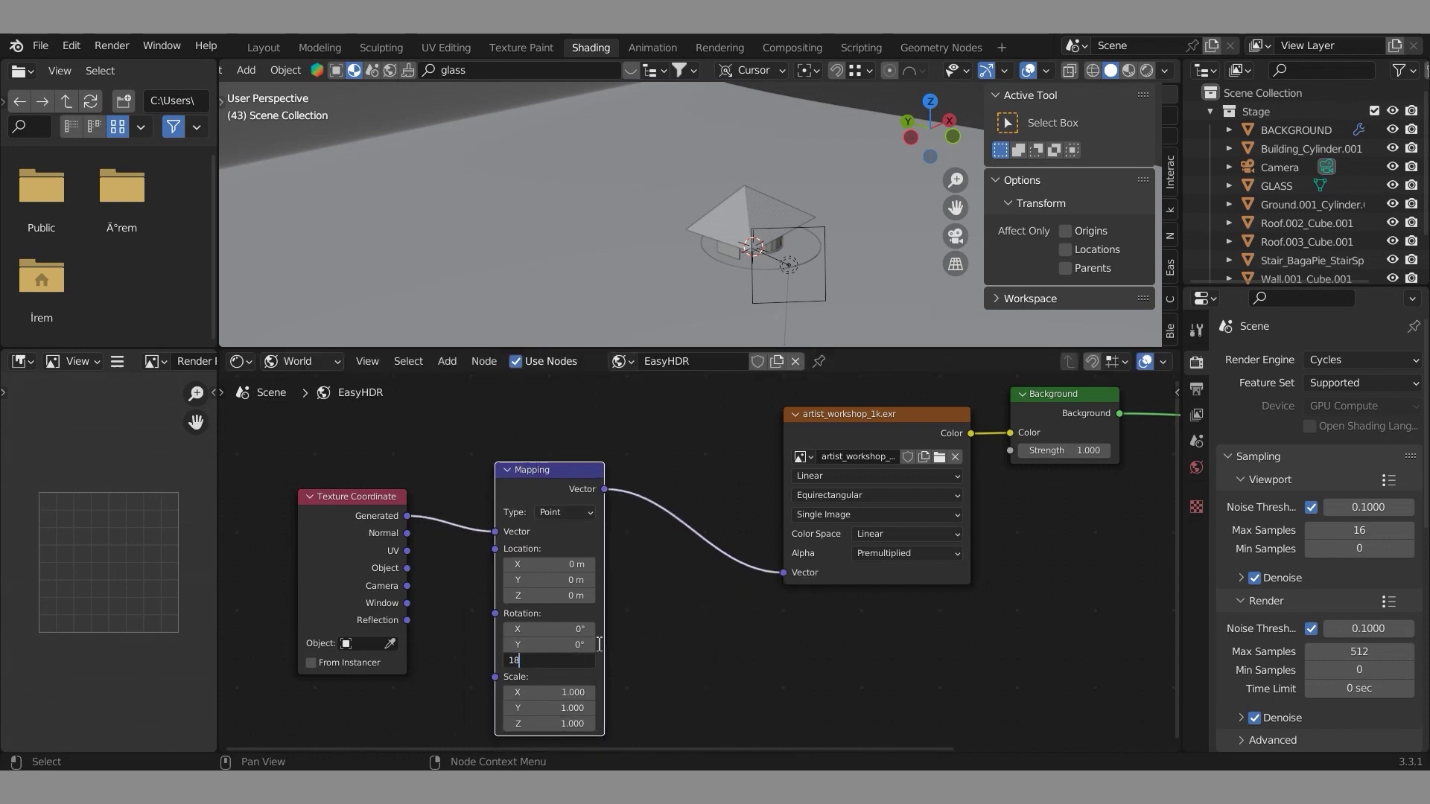
type("0")
key("Return")
- Make room before the Background node and insert a Hue Saturation Value node between it and the environment image
scroll(637, 626, "down", 3)
scroll(706, 531, "up", 1)
left_click_drag(674, 501, 804, 488)
scroll(711, 469, "up", 2)
key("shift+a")
key("Escape")
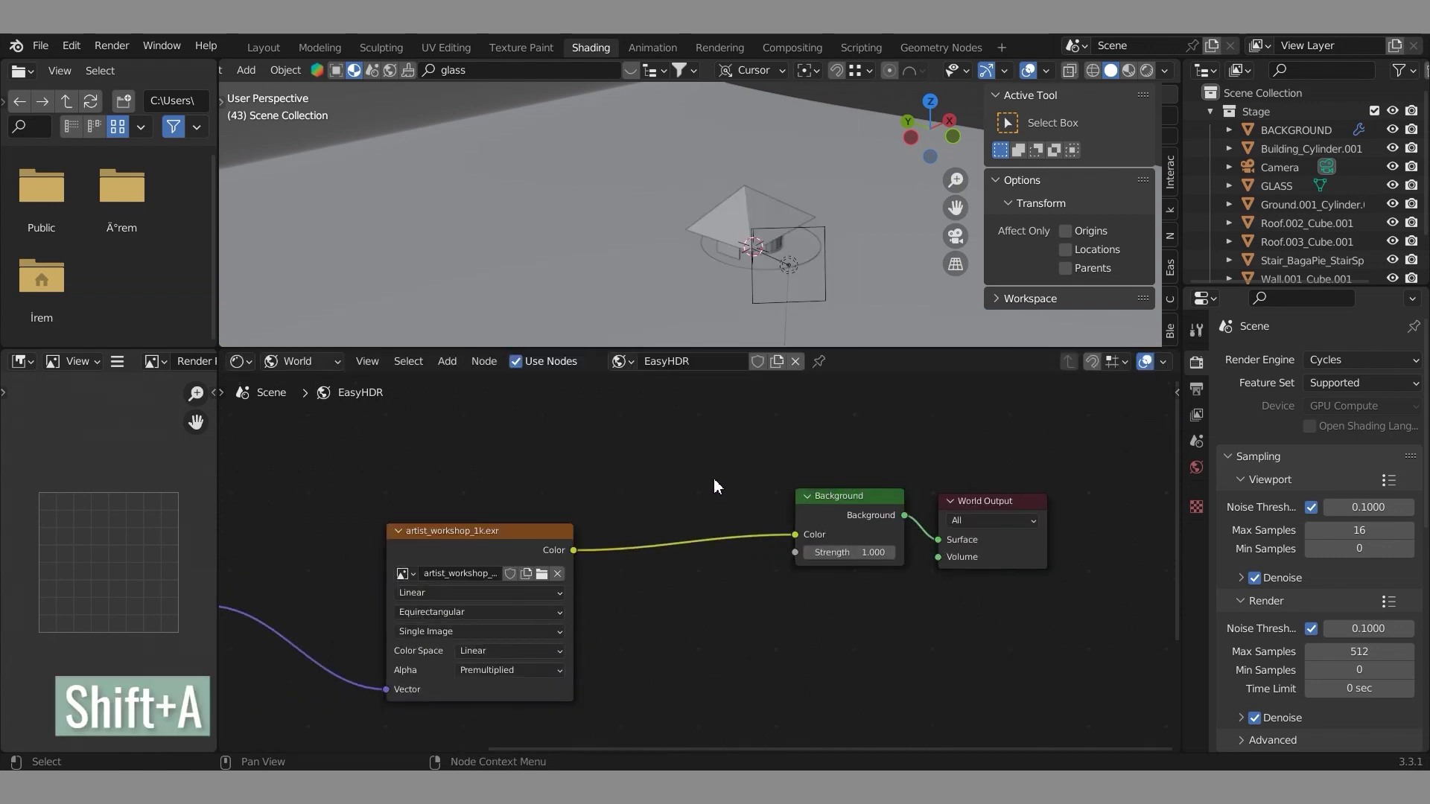
key("shift+a")
left_click(691, 466)
type("hue")
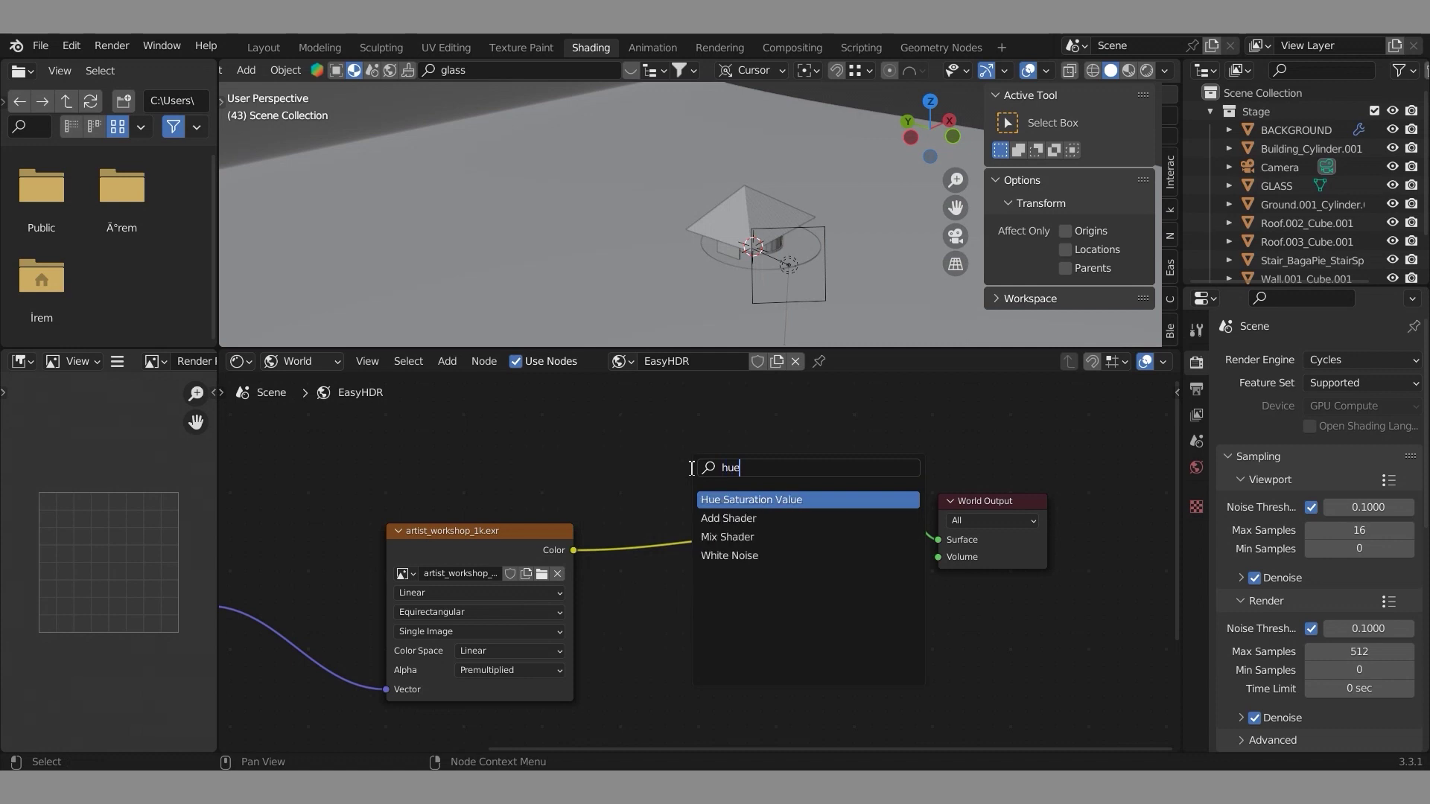
key("Return")
left_click(674, 521)
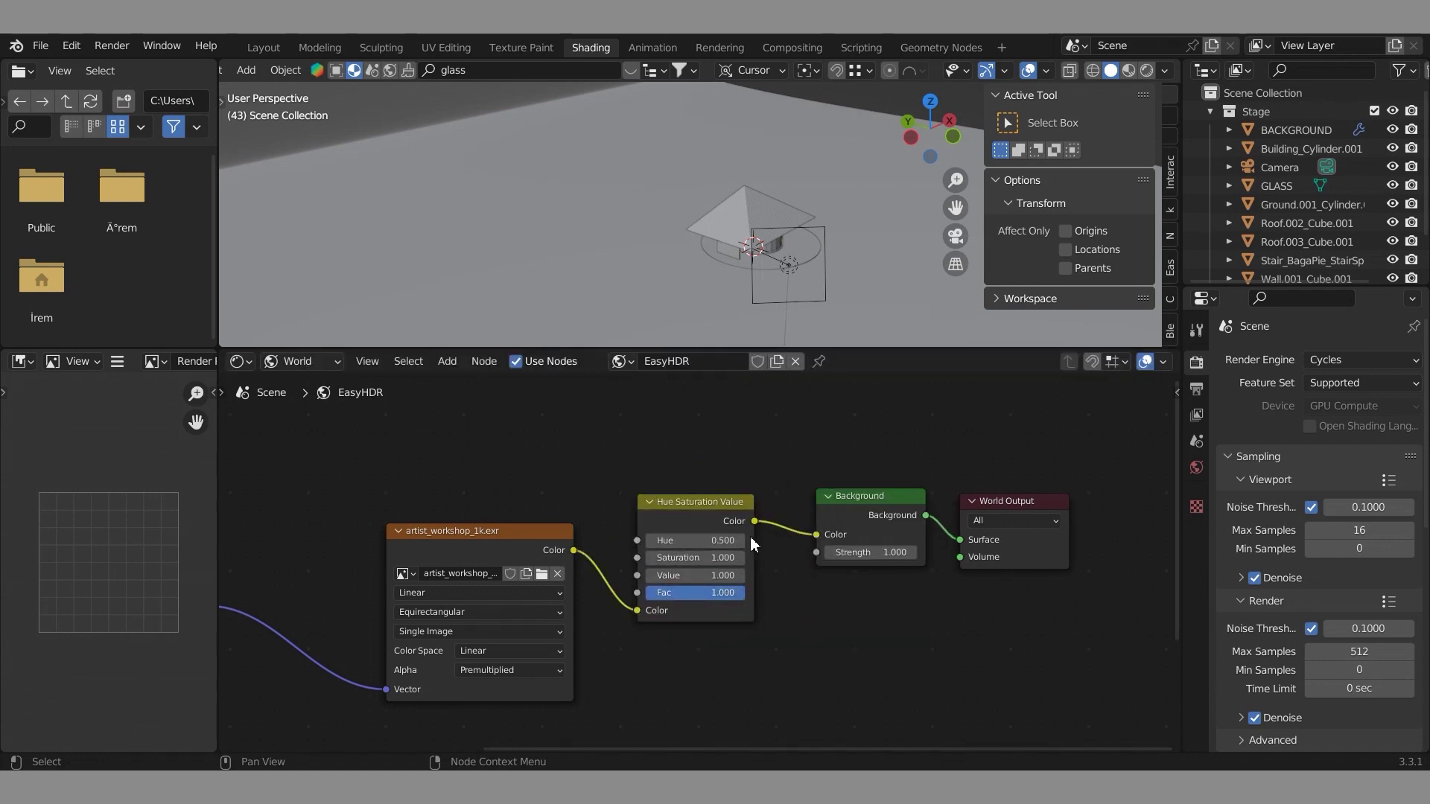
left_click_drag(731, 347, 734, 389)
scroll(796, 510, "down", 3)
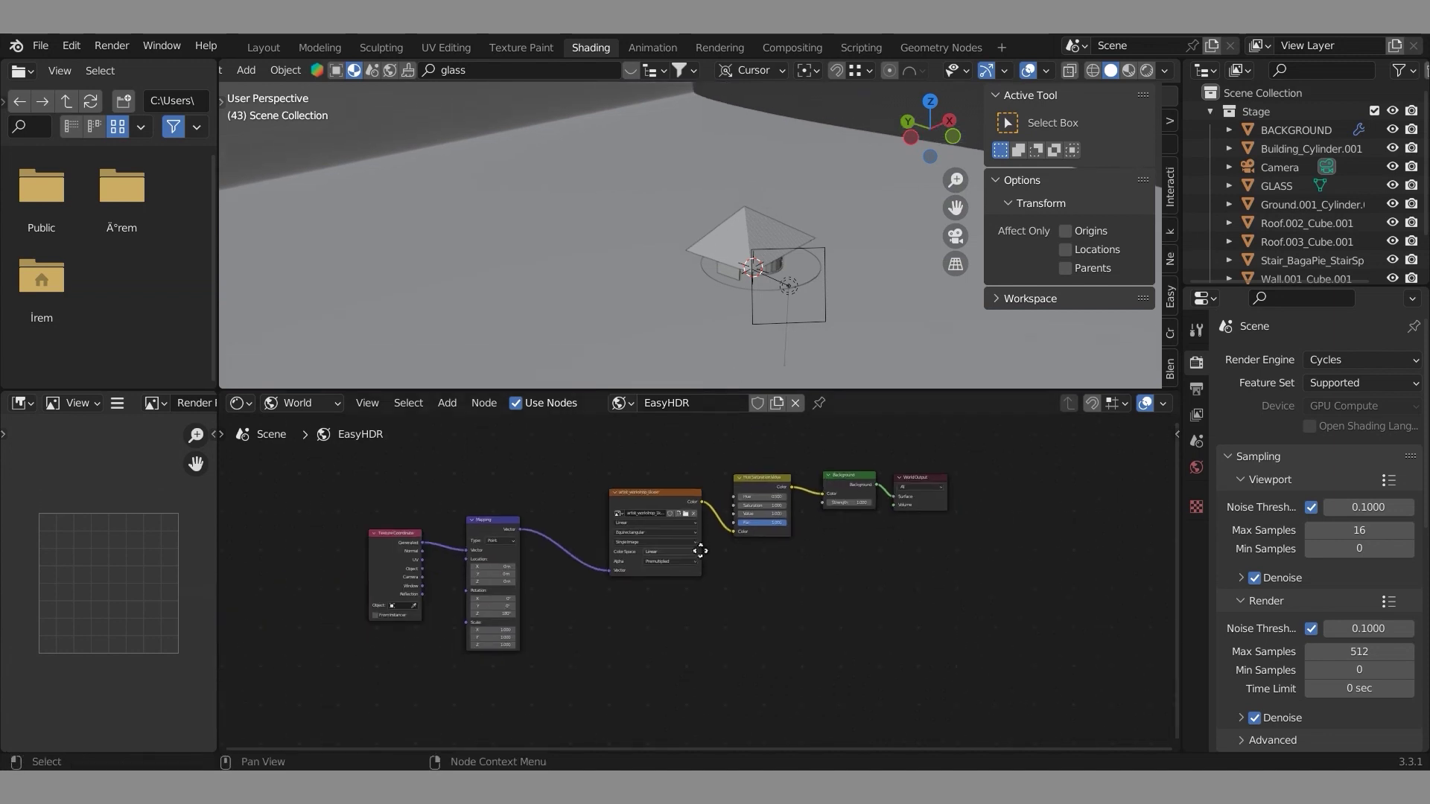
left_click_drag(327, 460, 1039, 682)
left_click(1003, 658)
- Set the render output file format to JPEG
left_click(1198, 388)
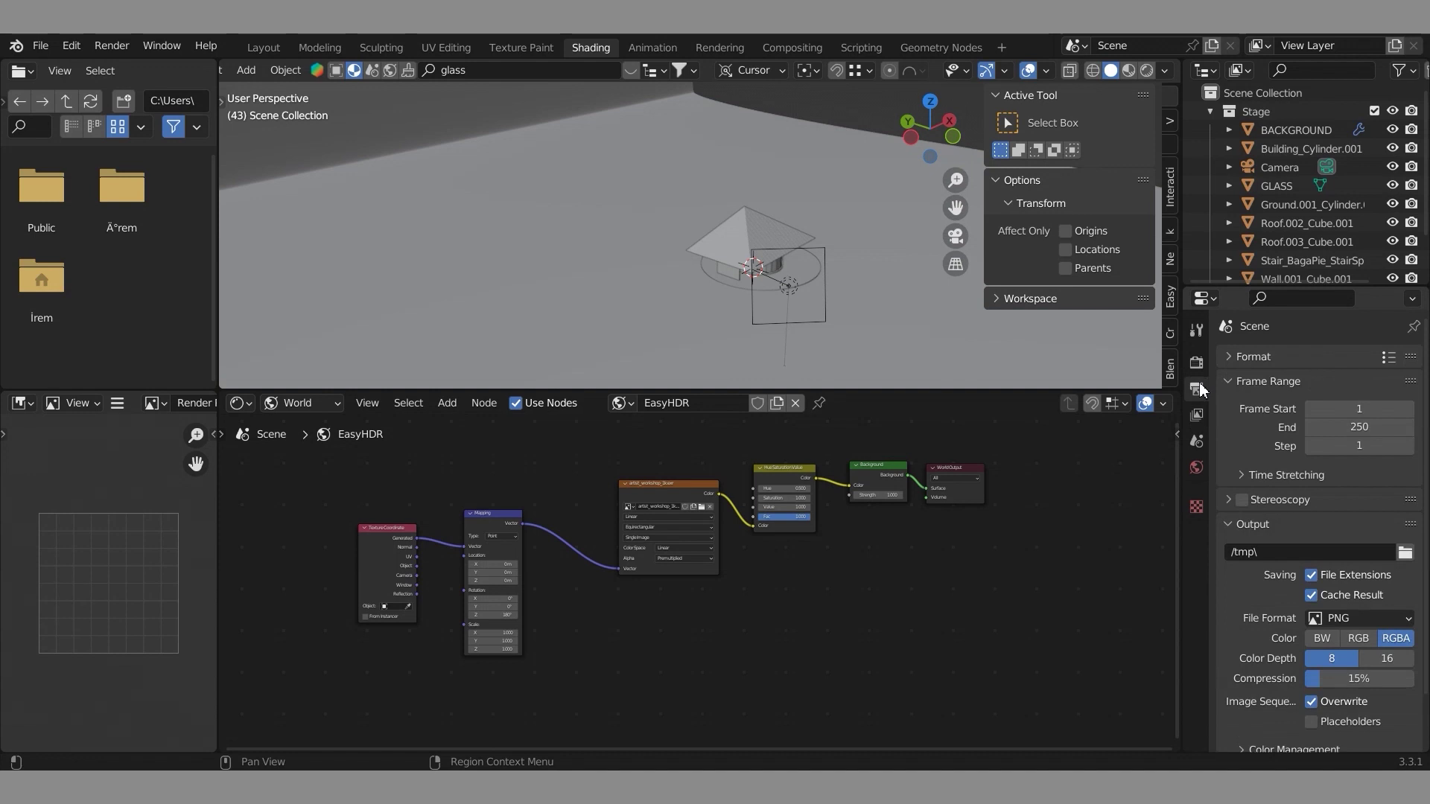
left_click_drag(1030, 400, 1030, 543)
left_click(1359, 618)
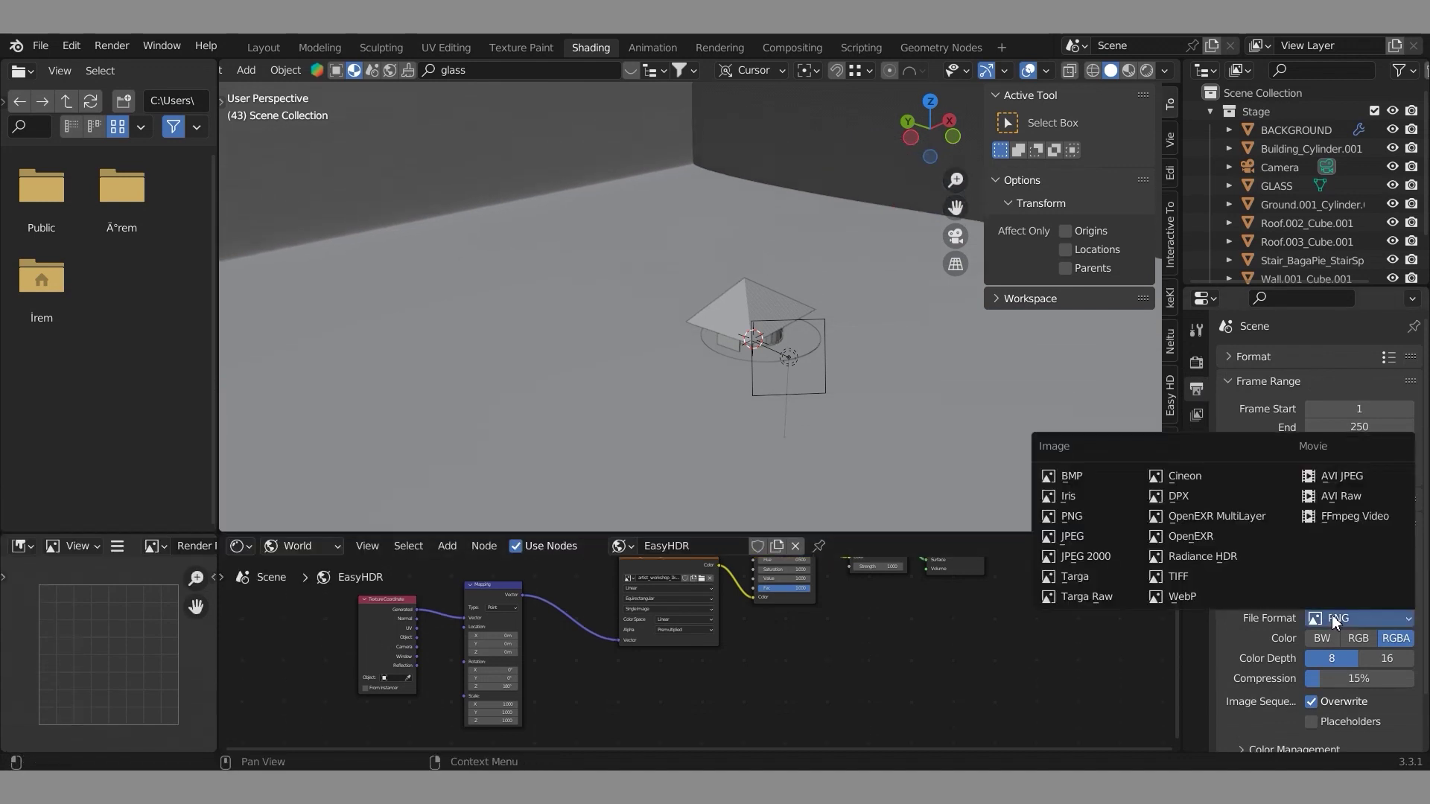
left_click(1076, 537)
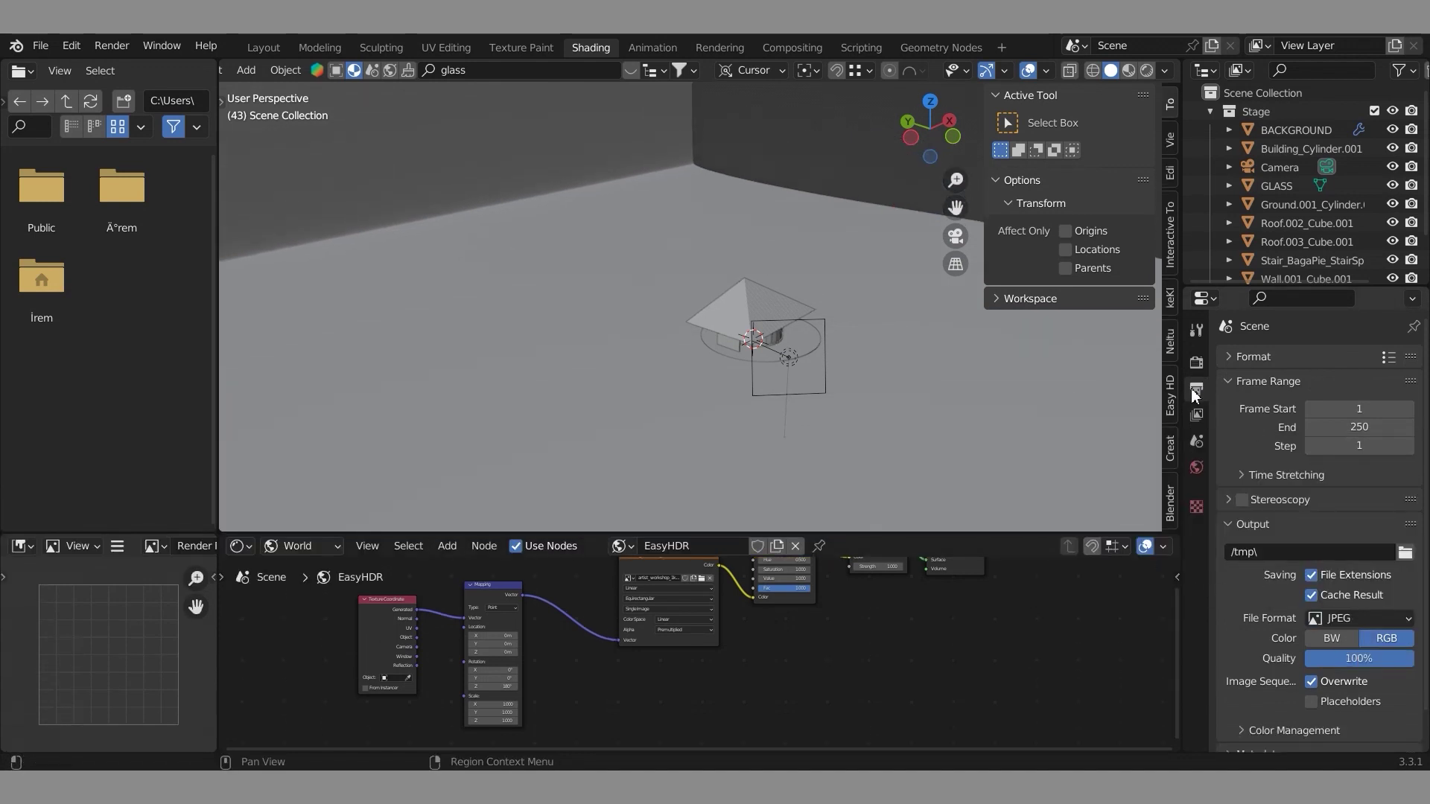
- Choose the Supported feature set for Cycles and enter a render noise threshold of 0.1
left_click(1196, 363)
left_click(1334, 382)
left_click(1335, 405)
left_click(1344, 382)
left_click(1342, 398)
left_click(1376, 629)
key("Return")
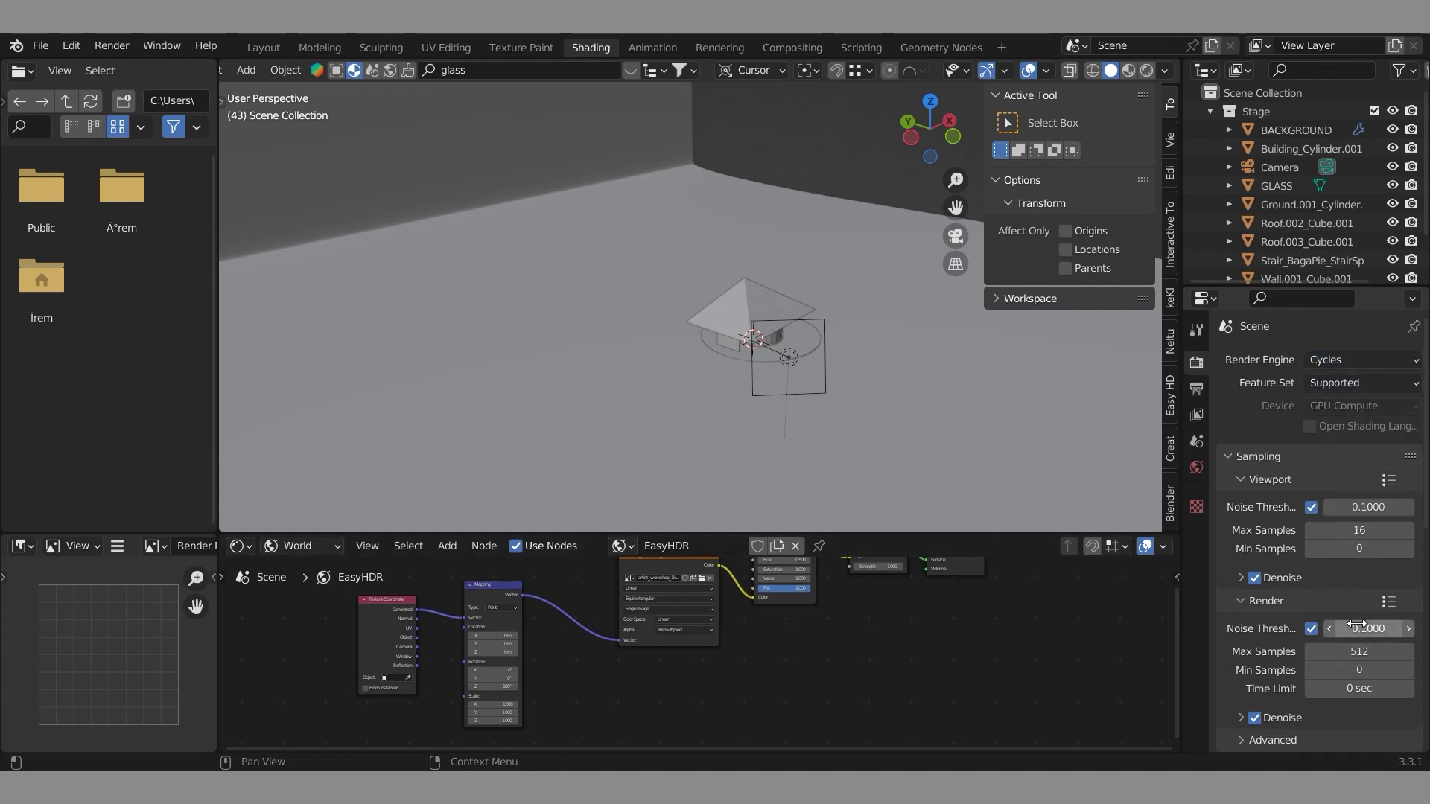
scroll(1352, 618, "down", 5)
left_click_drag(1056, 534, 856, 573)
- Return to the Modeling workspace and align the camera to a front view of the pavilion
left_click(319, 47)
mouse_move(594, 423)
middle_mouse_down()
mouse_move(646, 463)
mouse_move(574, 423)
middle_mouse_up()
key("KP_1")
scroll(637, 427, "up", 5)
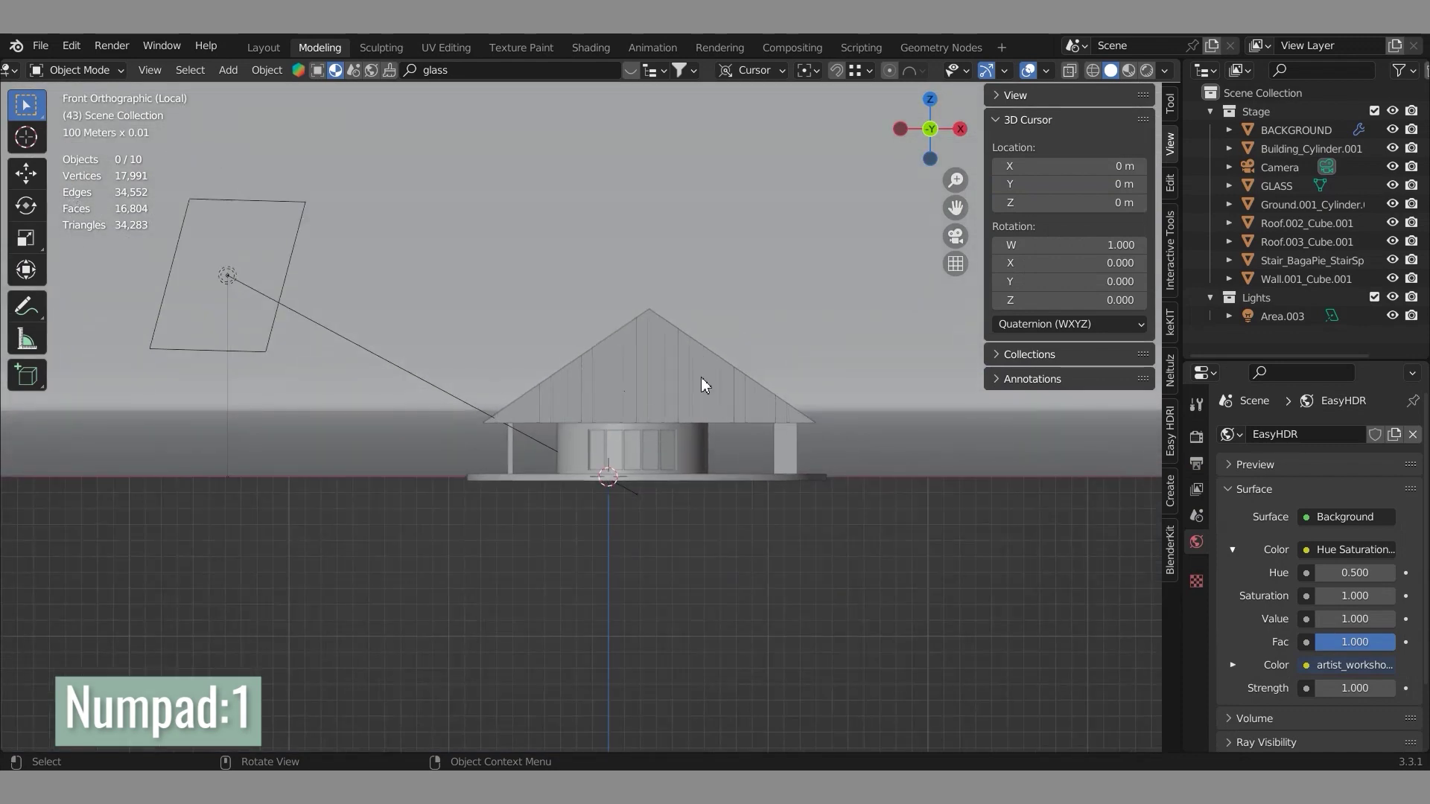
key("ctrl+alt+KP_0")
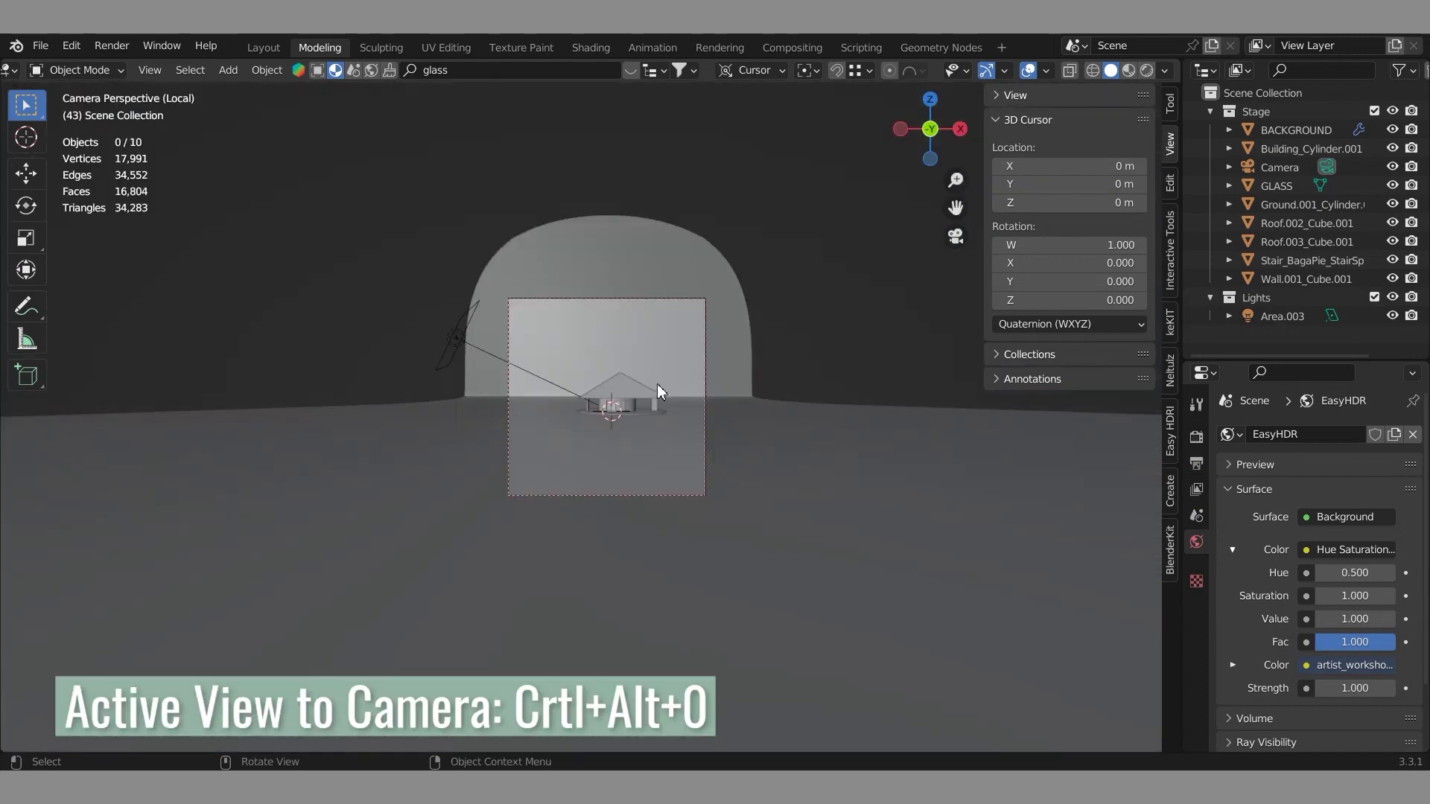
- Open the camera's lens settings and lock the camera to the view
left_click(662, 349)
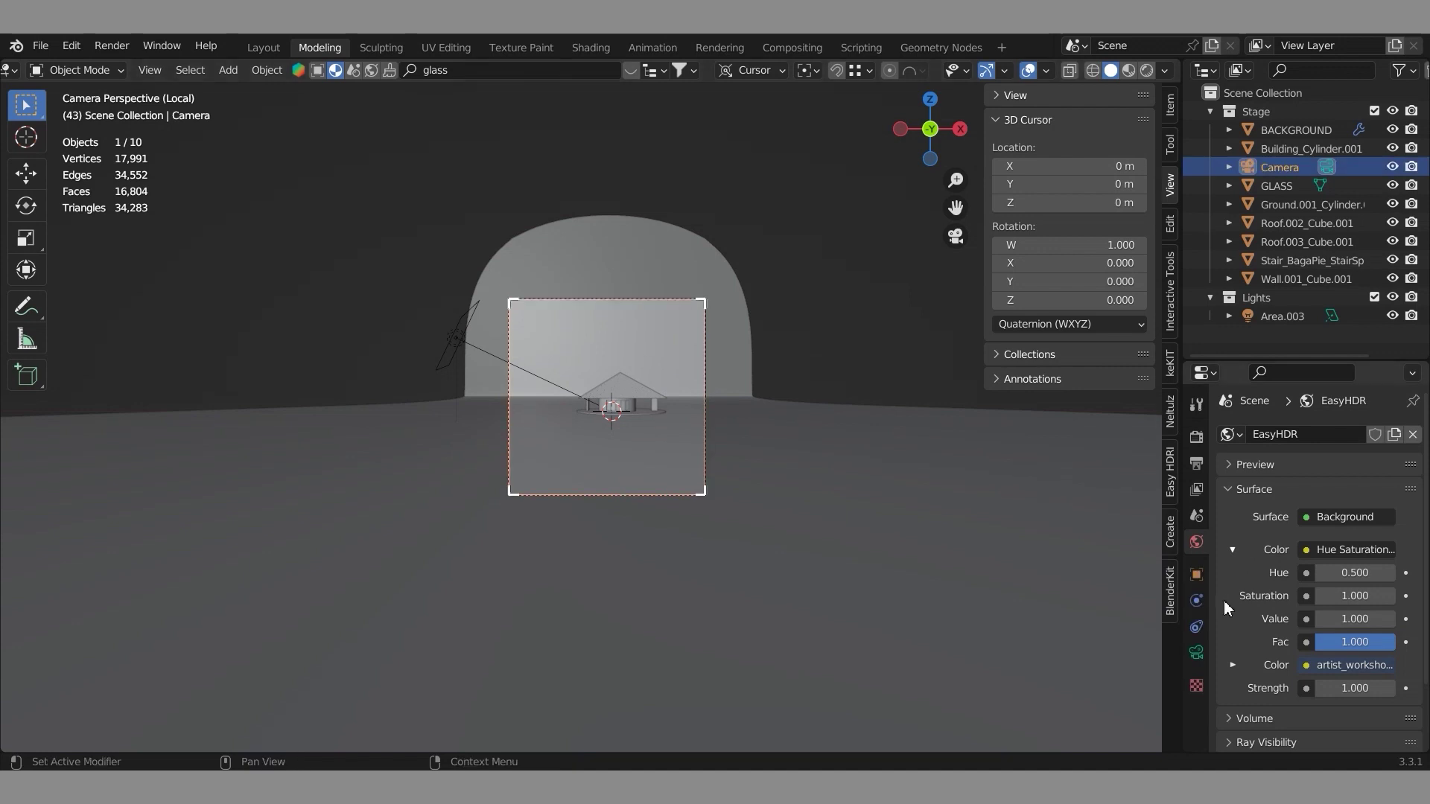
left_click(1196, 652)
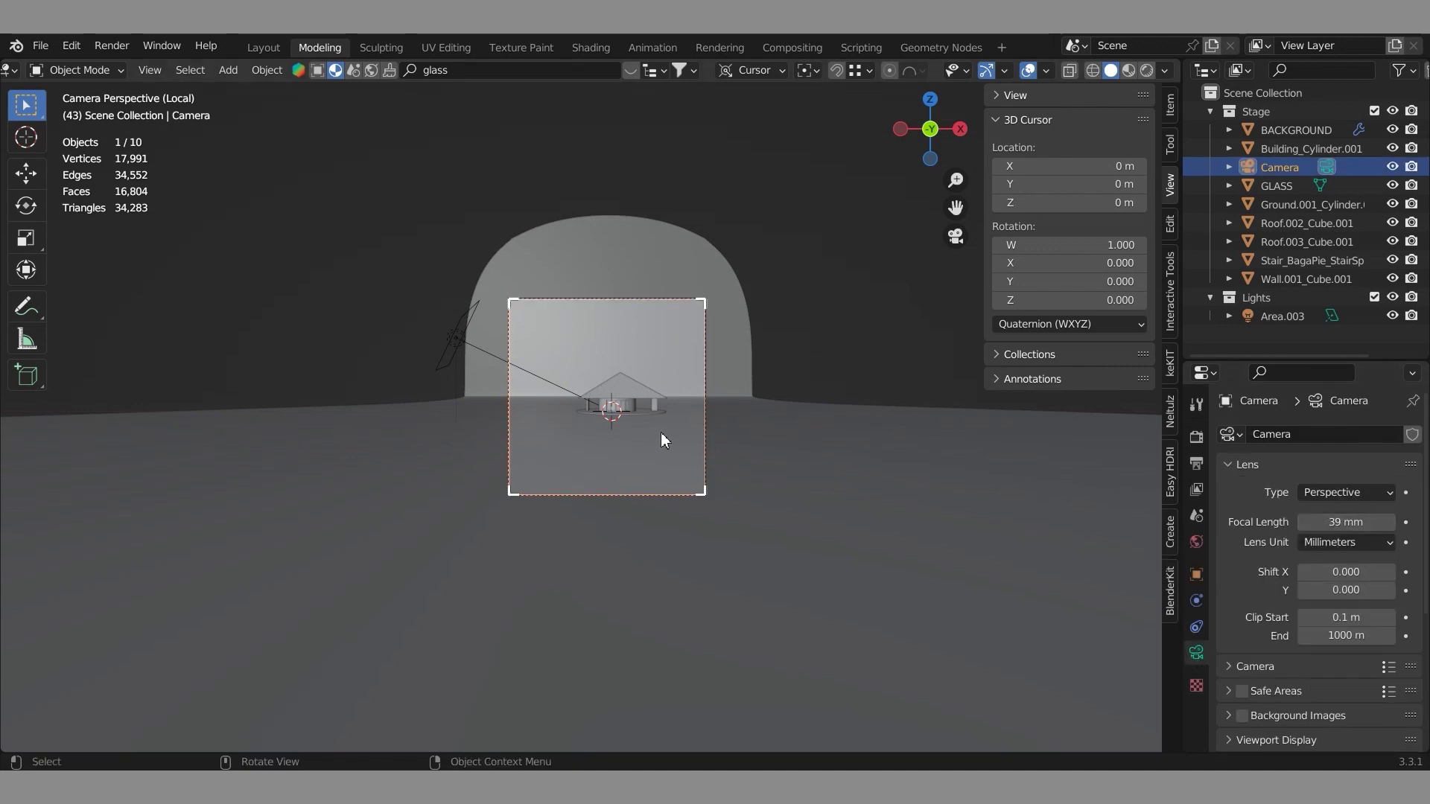
scroll(624, 409, "up", 3)
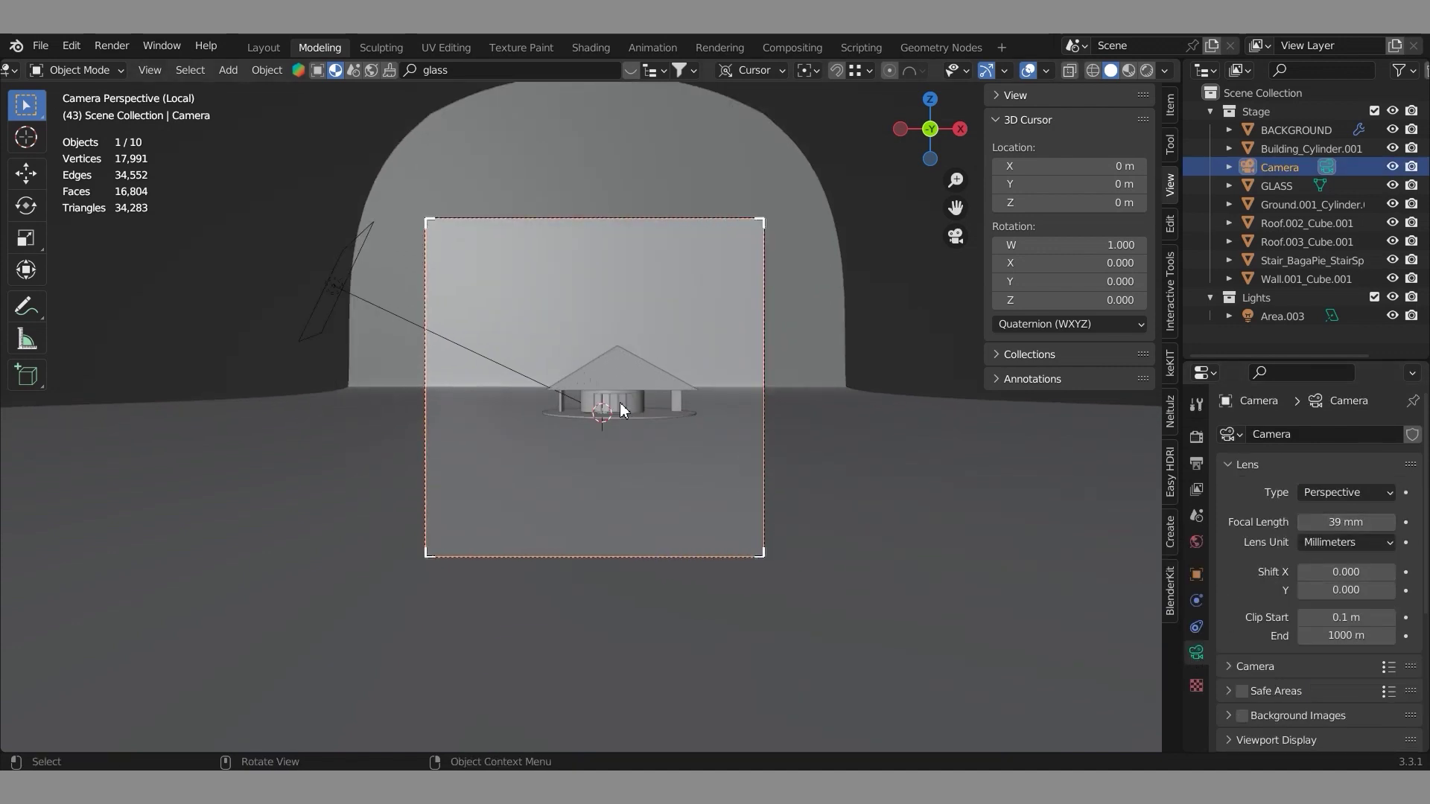
scroll(624, 409, "up", 1)
left_click(1014, 95)
left_click(1065, 325)
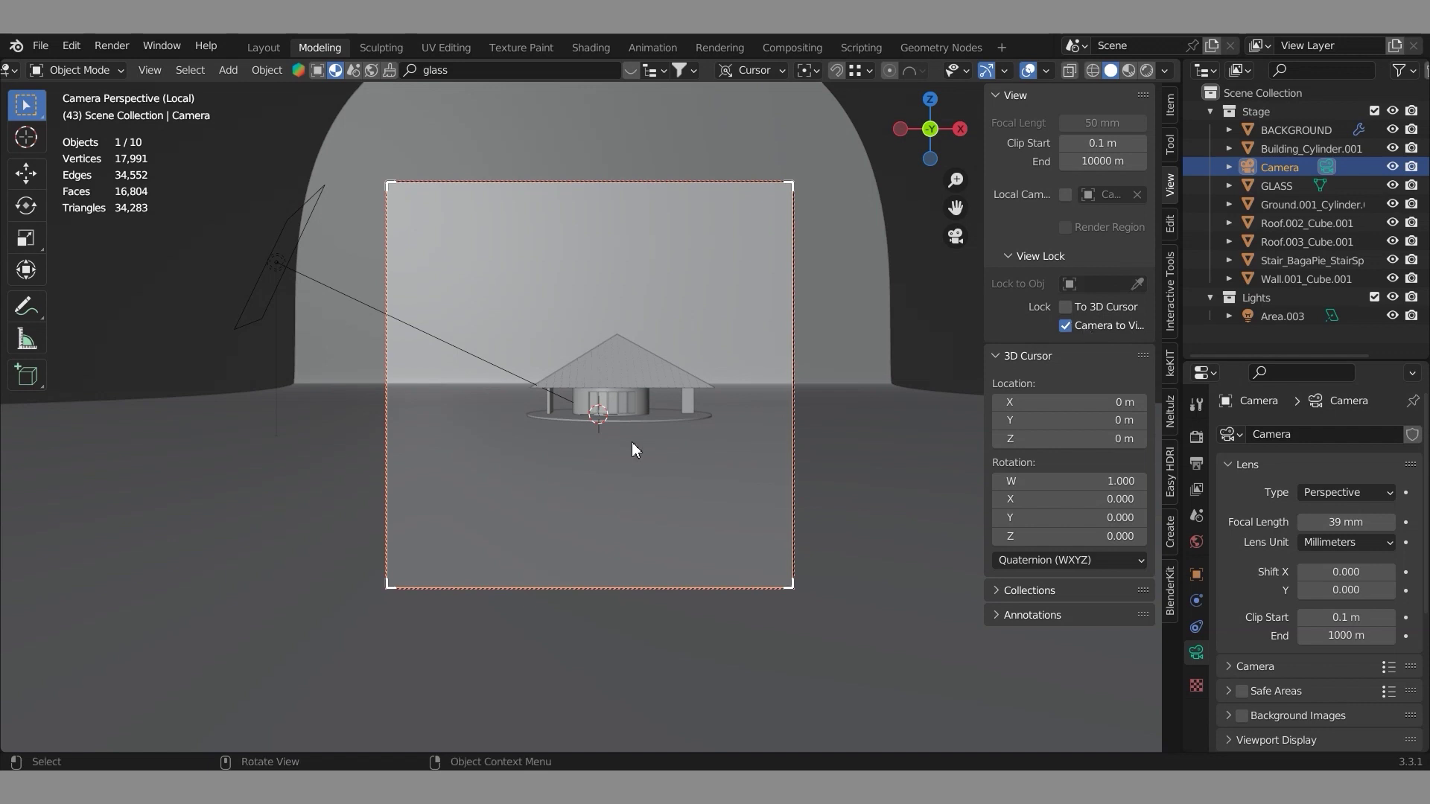
- Reframe the camera closer and slightly above so the pavilion spans the width of the frame
scroll(609, 414, "up", 3)
scroll(615, 408, "down", 1)
scroll(639, 404, "up", 2)
mouse_move(657, 410)
middle_mouse_down()
mouse_move(633, 404)
mouse_move(652, 378)
mouse_move(647, 391)
middle_mouse_up()
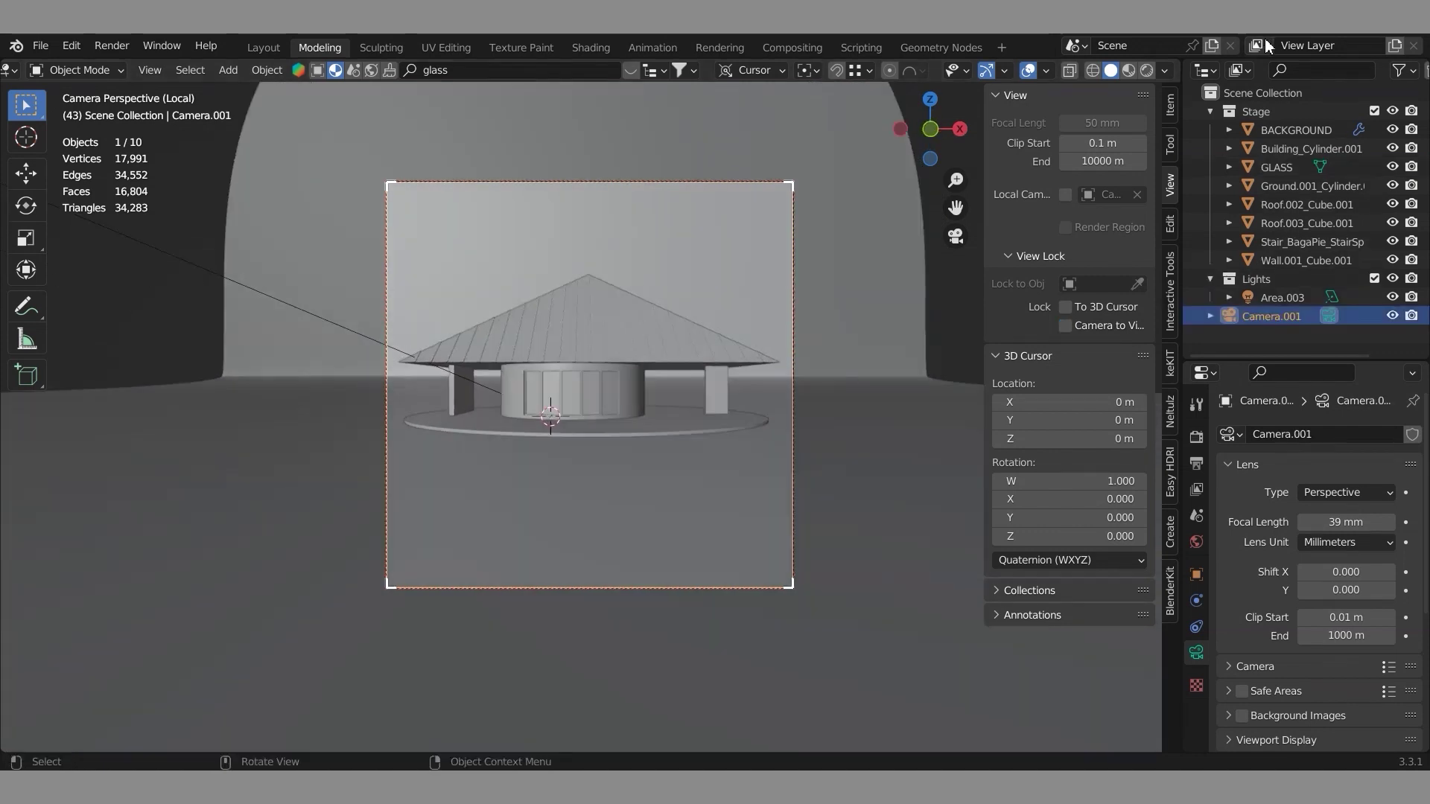
- Show the scene in material preview and paste the copied tree models behind the pavilion
left_click(1128, 70)
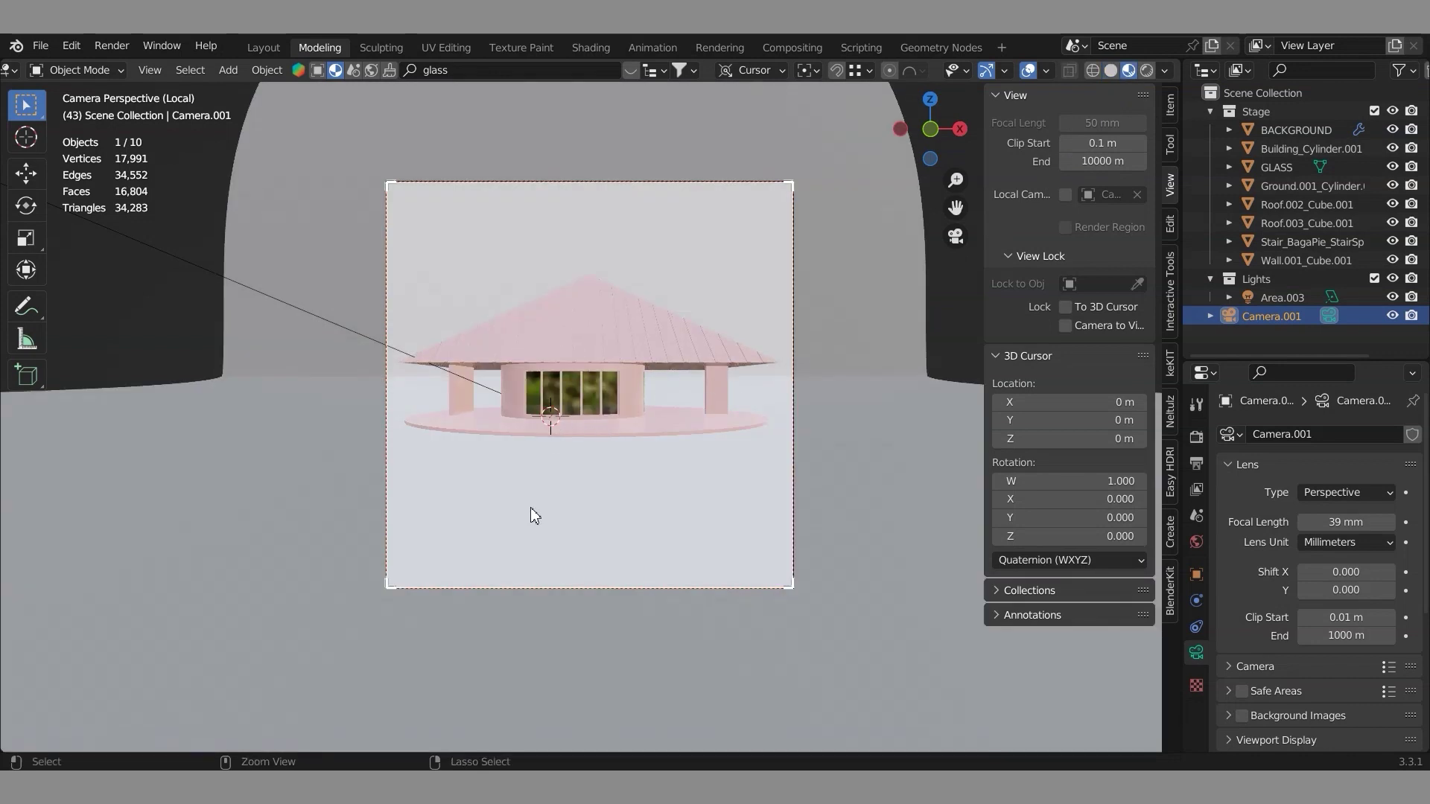
key("ctrl+v")
left_click(566, 494)
- Preview the scene with rendered shading and return the viewport to solid shading
left_click(1147, 70)
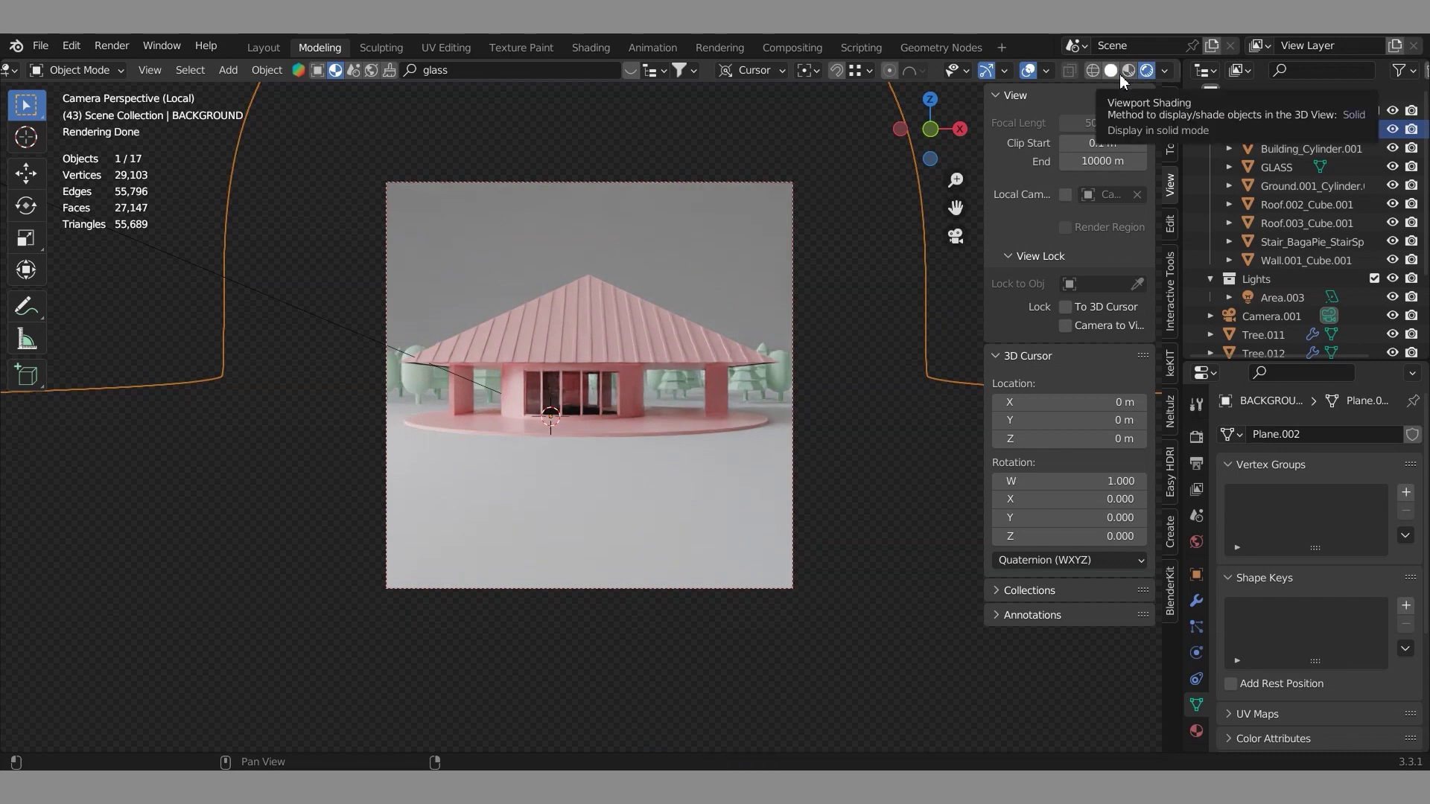
left_click(1119, 74)
left_click(654, 356)
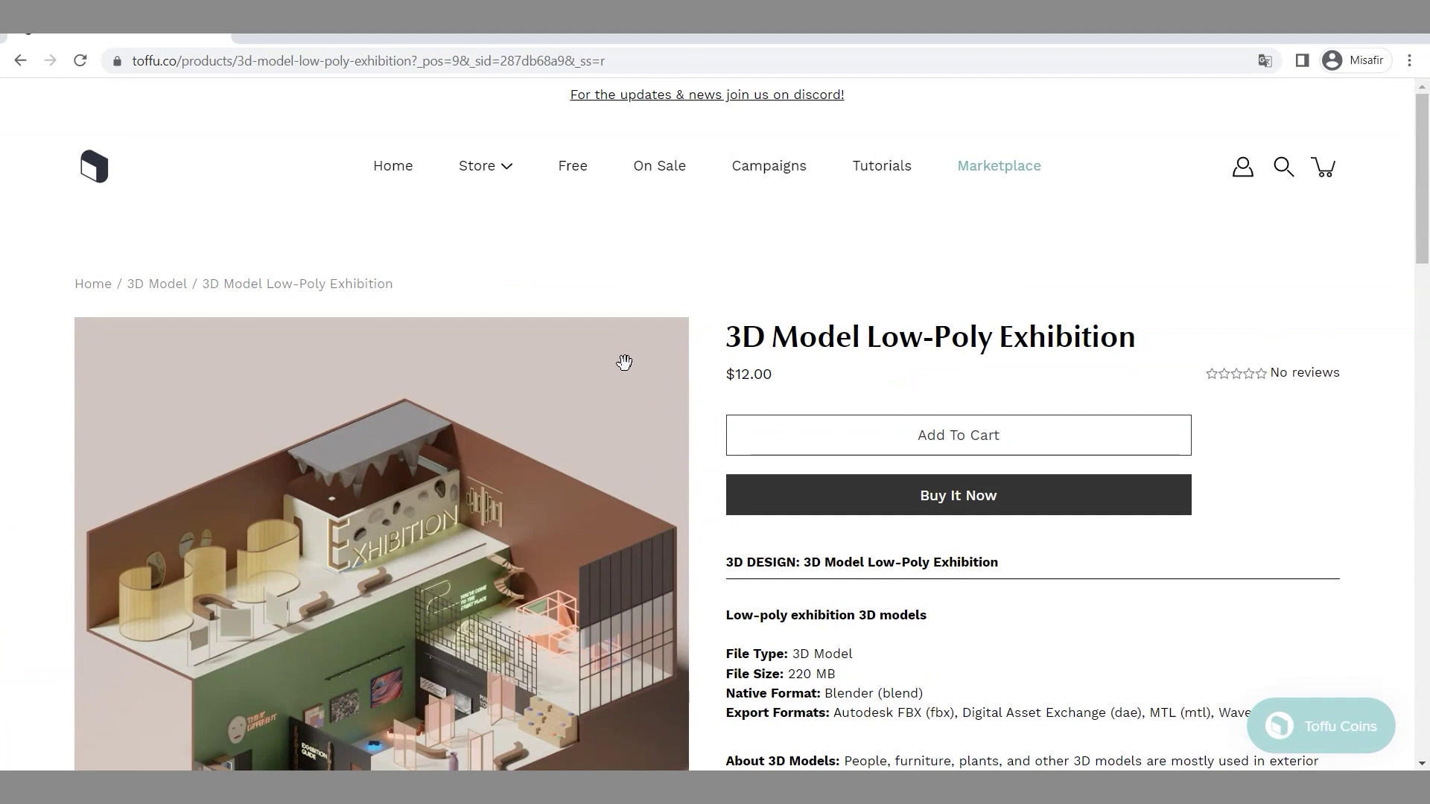
- Look through the preview images of the 3D Model Low-Poly Exhibition on its product page
scroll(635, 341, "down", 1)
scroll(635, 342, "down", 3)
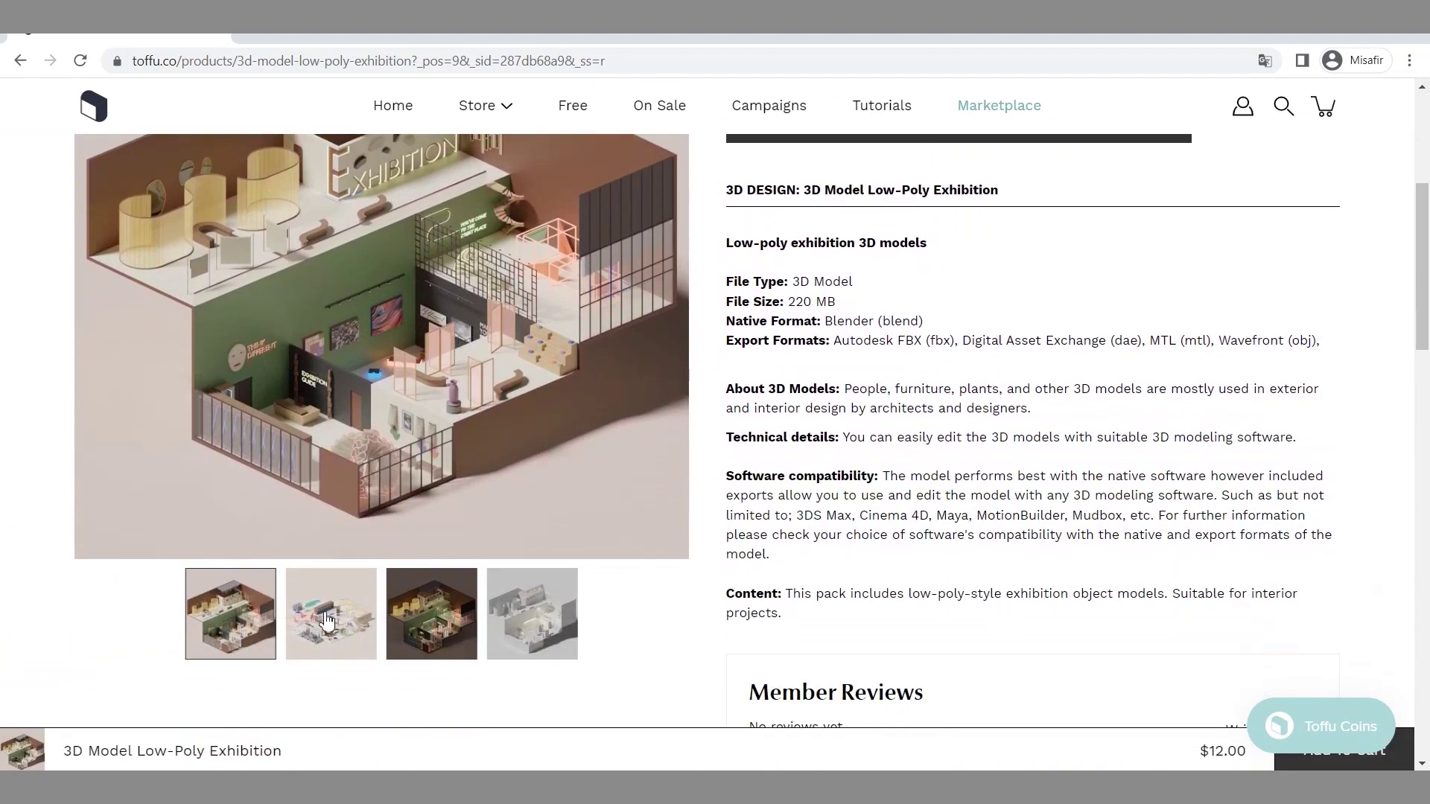
left_click(327, 619)
scroll(383, 565, "up", 1)
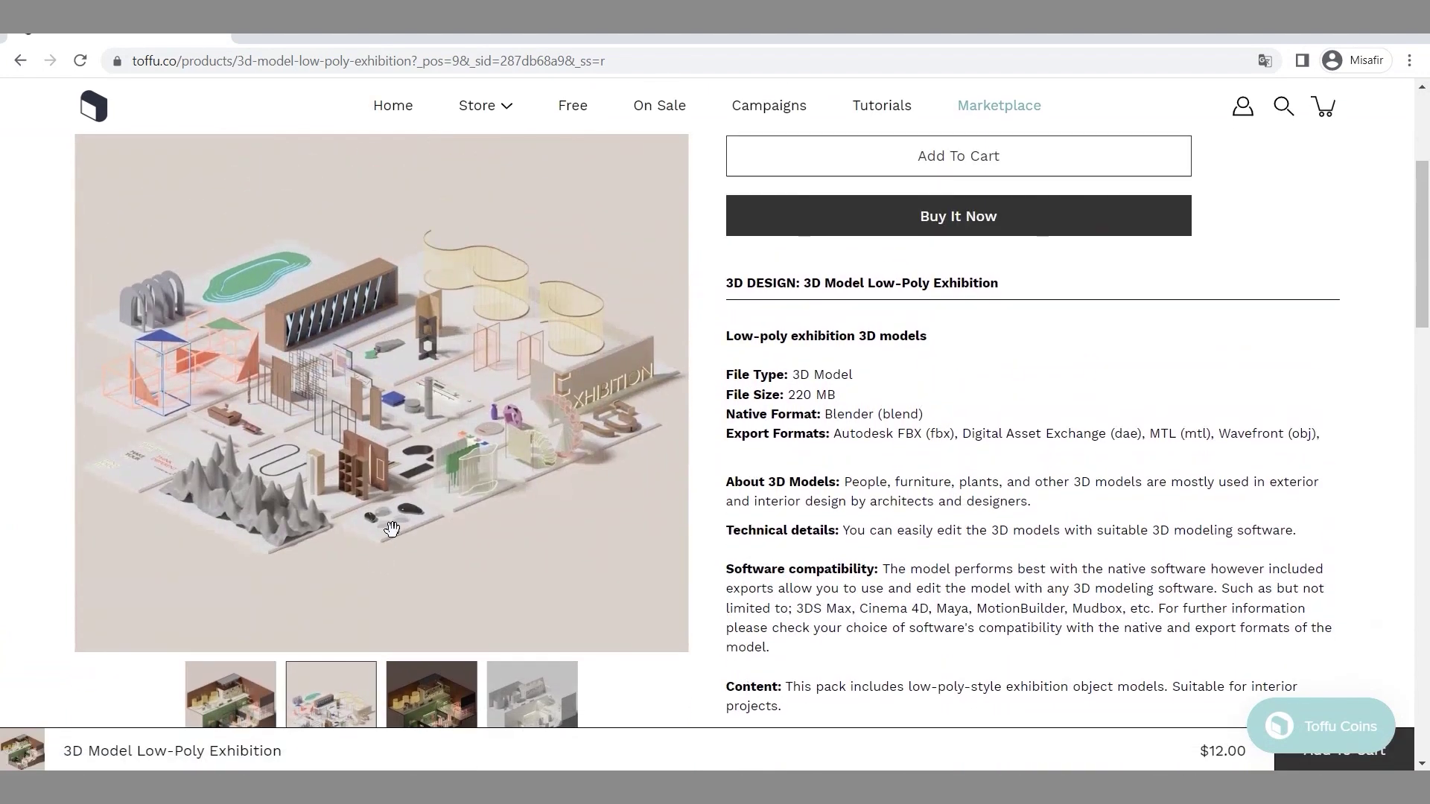
left_click(478, 708)
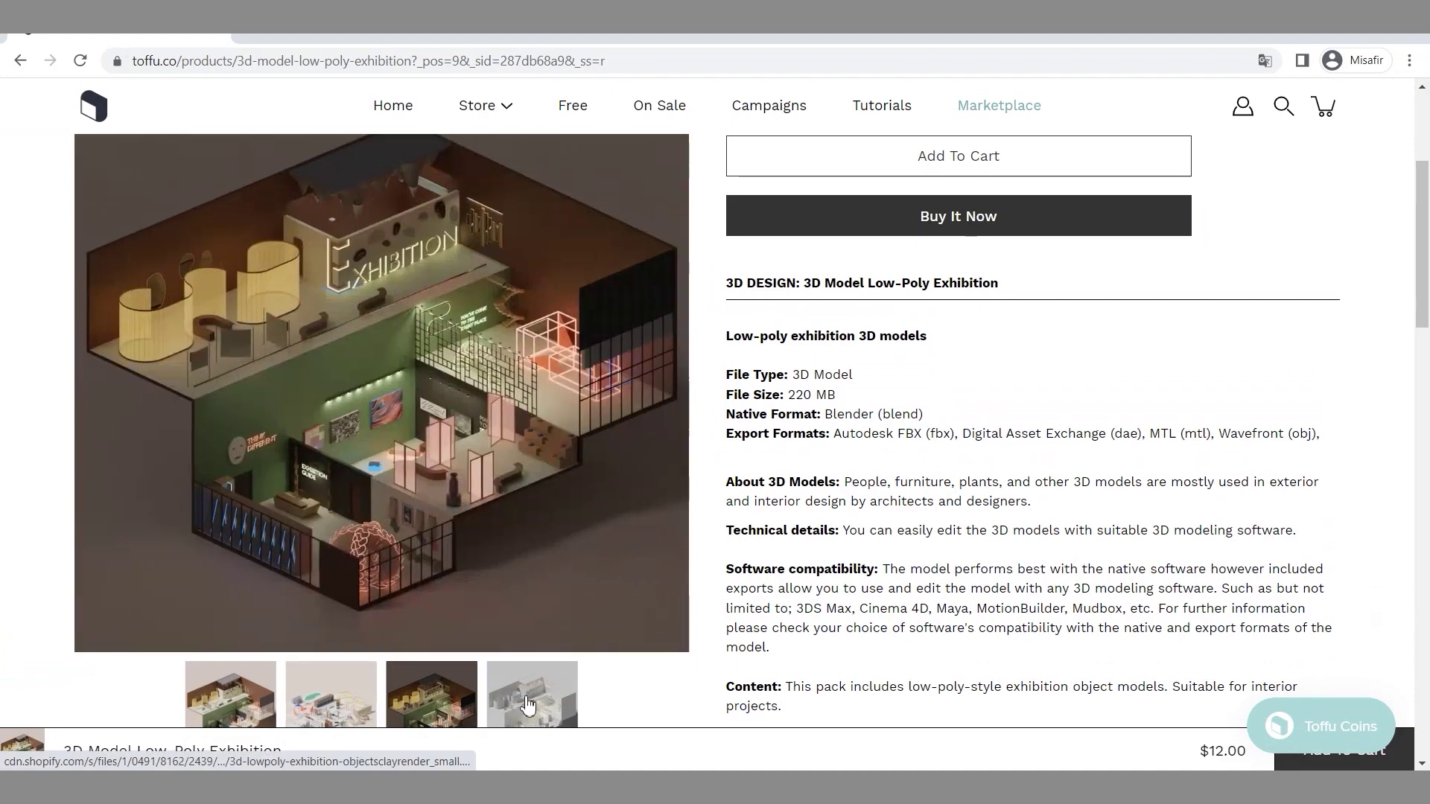
left_click(530, 704)
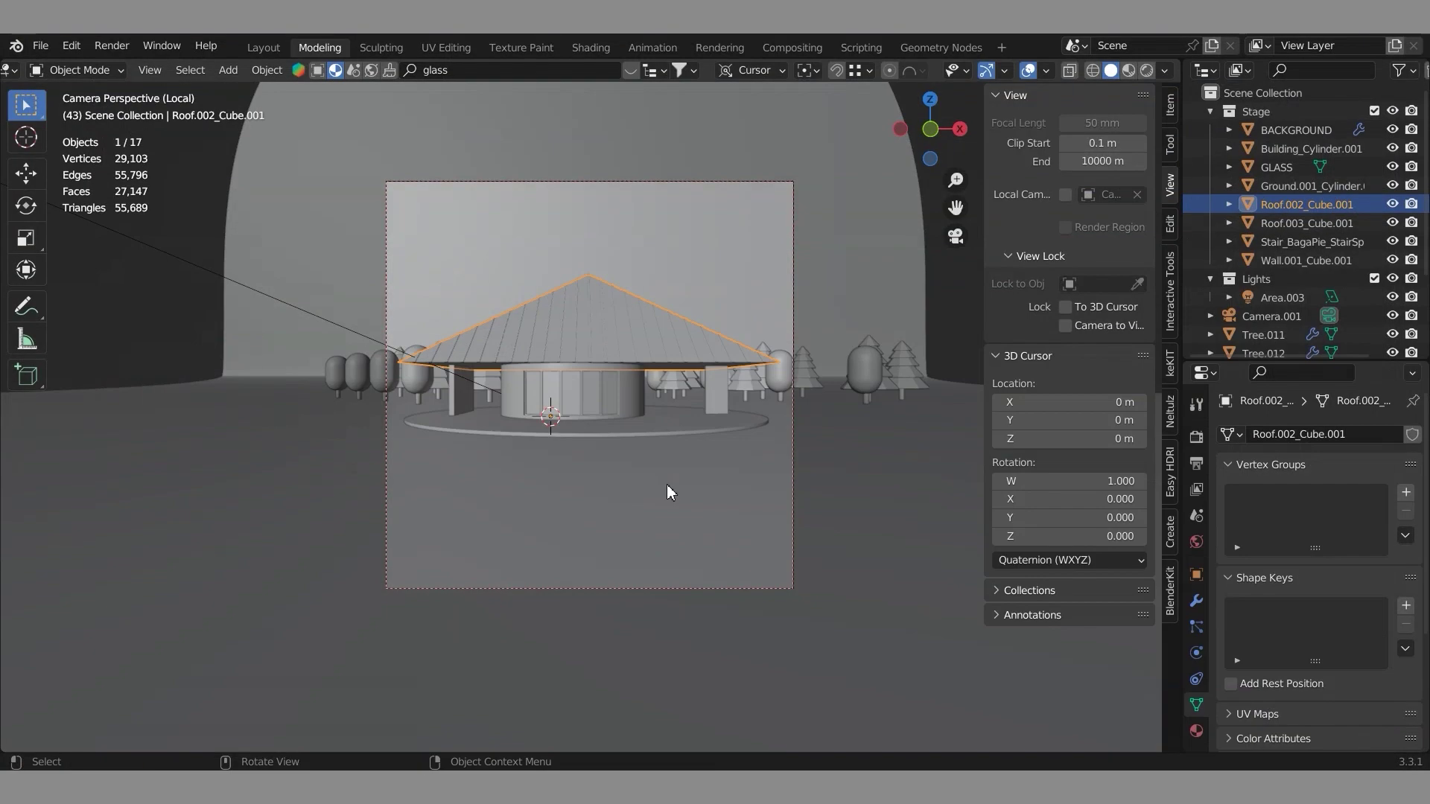
- Switch to the Blender file containing the exhibition props and show them in material preview
left_click(668, 473)
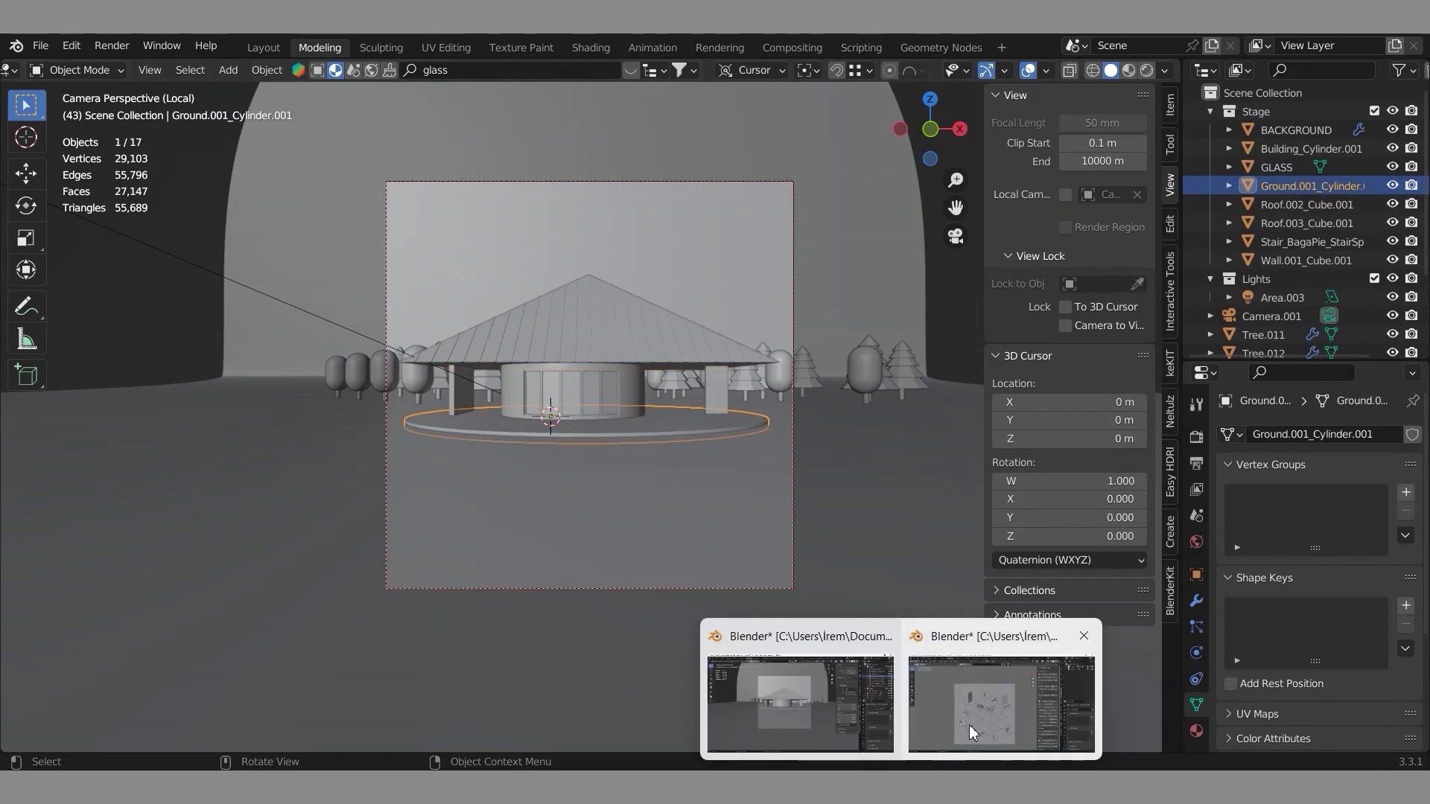
left_click(971, 721)
scroll(642, 601, "up", 1)
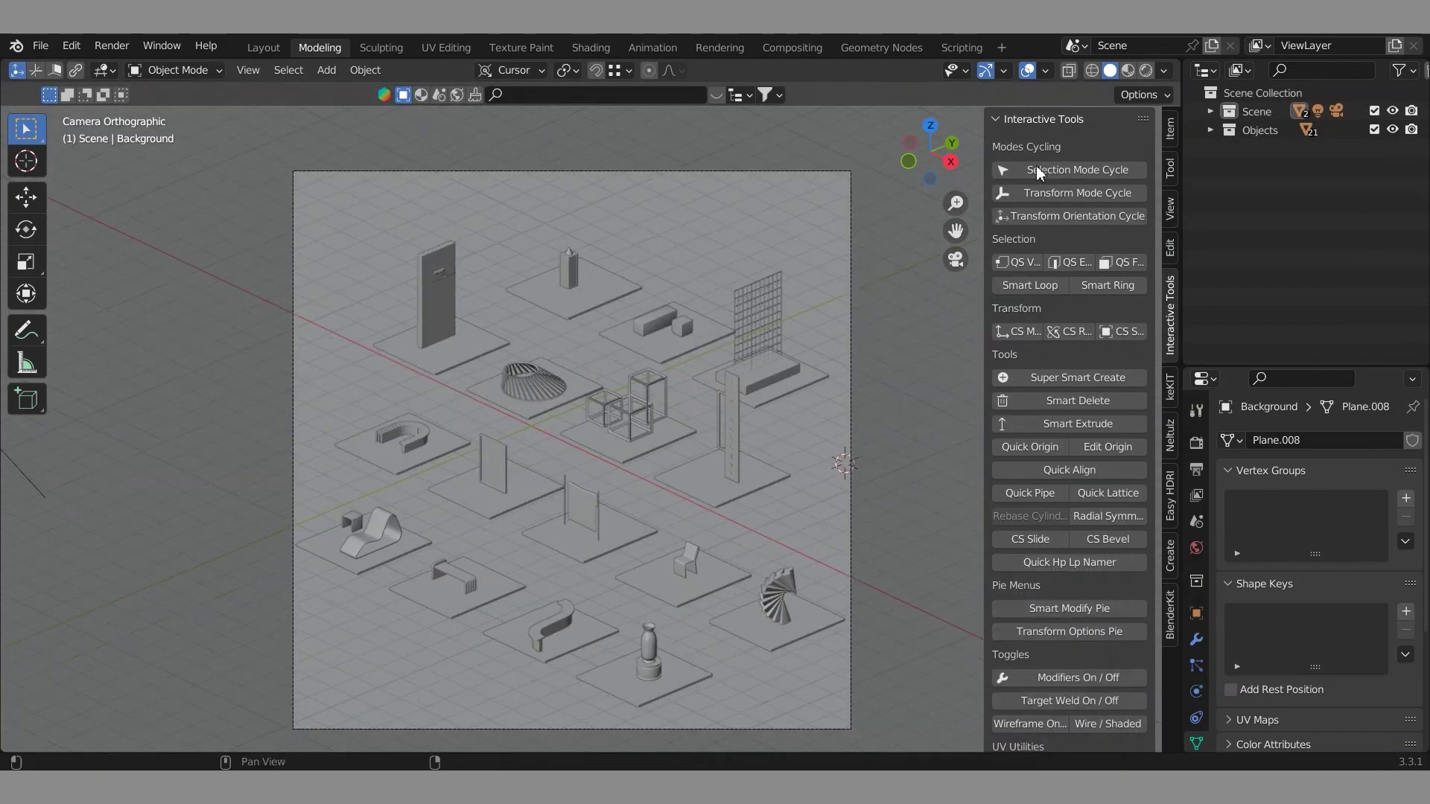
left_click(1128, 70)
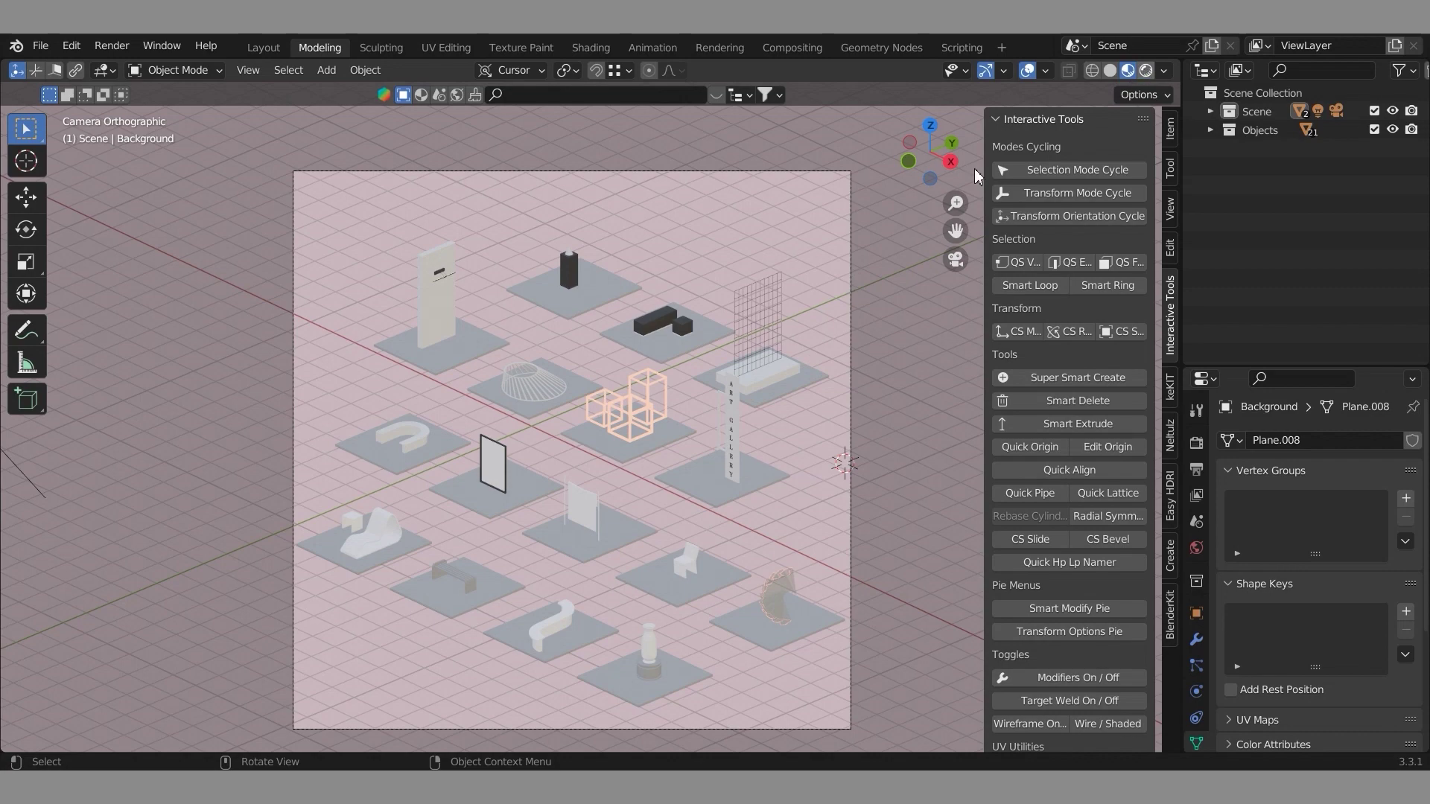
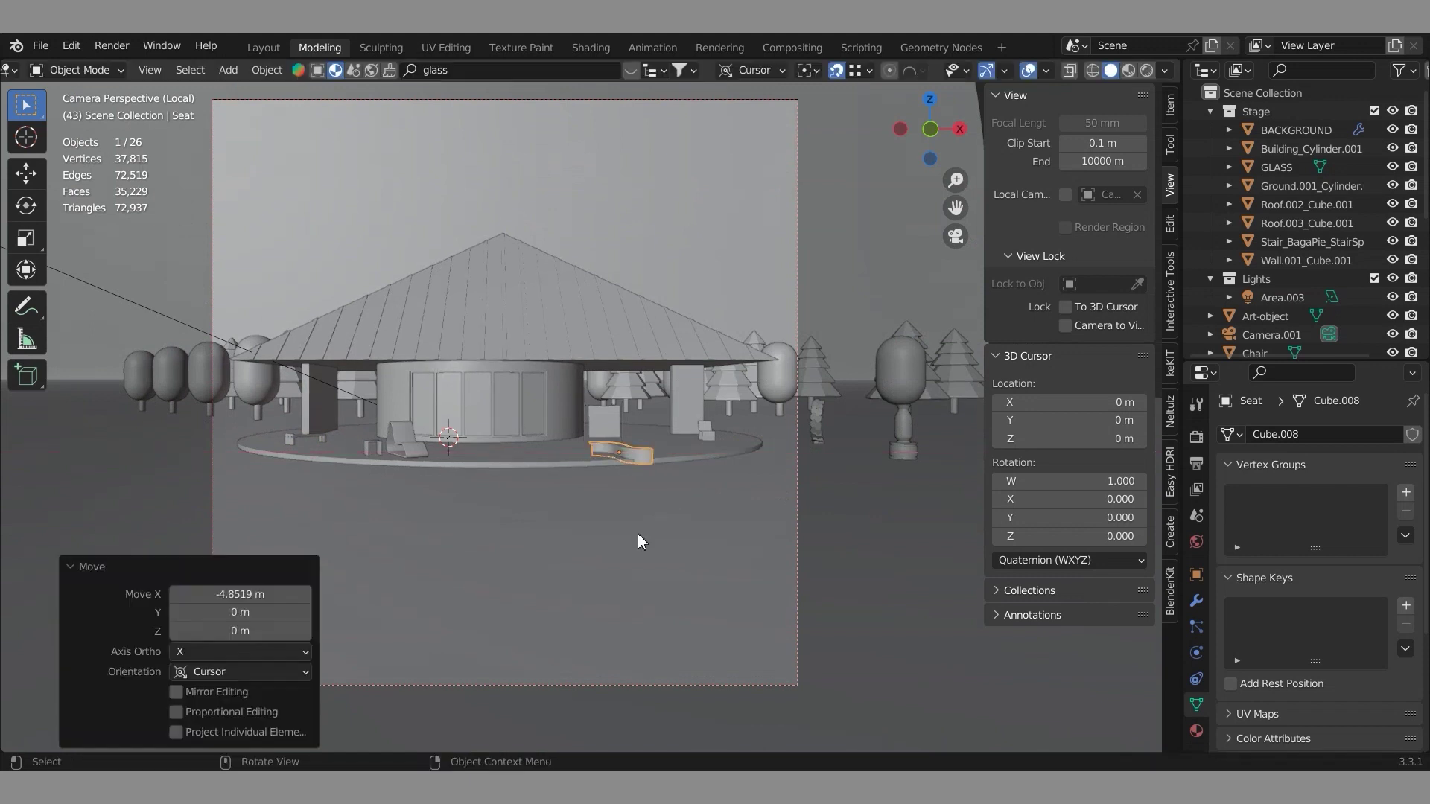
- Move the curved seat on the pavilion's platform about 1.87 m along Y
scroll(638, 522, "up", 1)
key("g")
key("y")
left_click(606, 407)
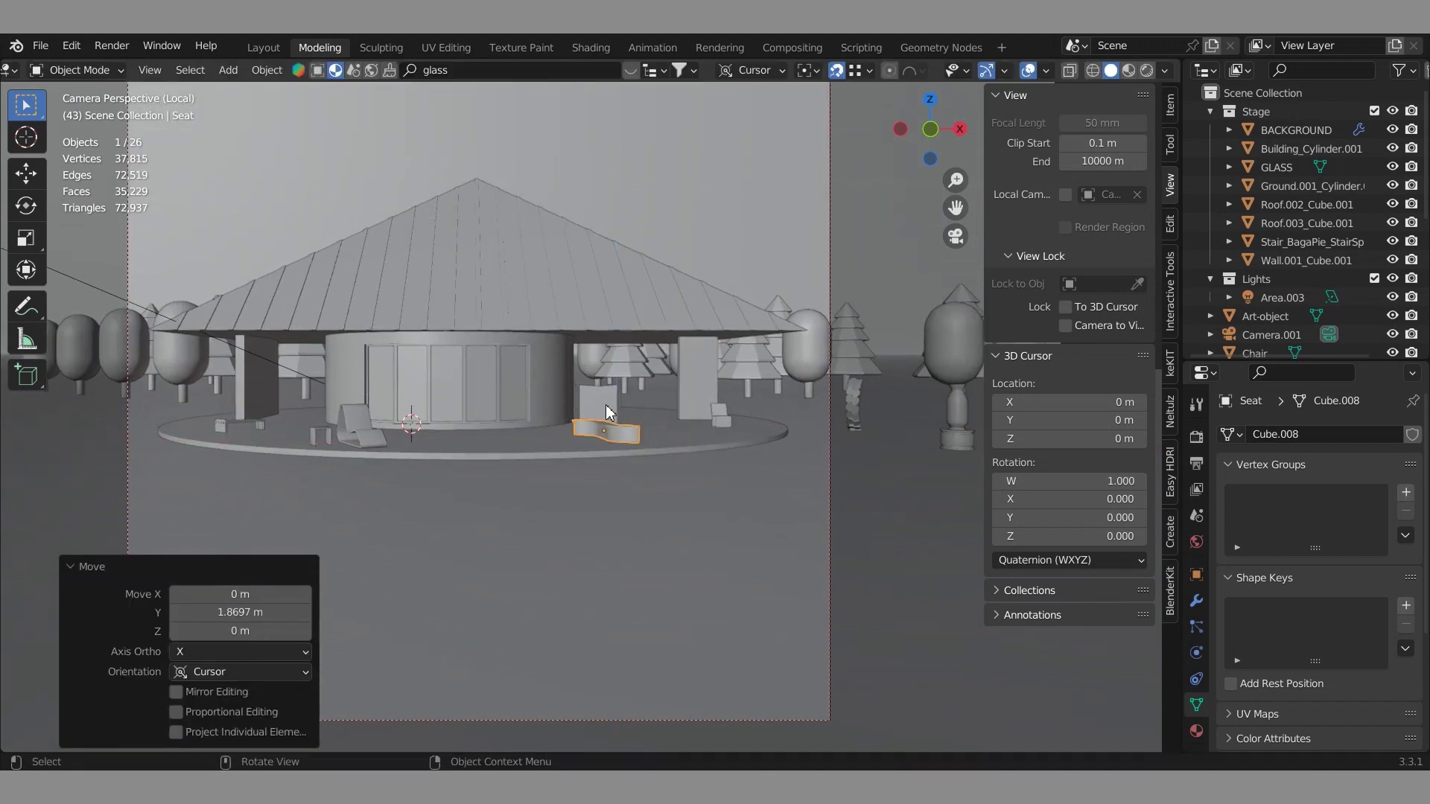
- Move Chair2 in front of the glazed room, rotate it about -56° around Z, and shift it about -0.3 m along X
left_click(775, 456)
key("g")
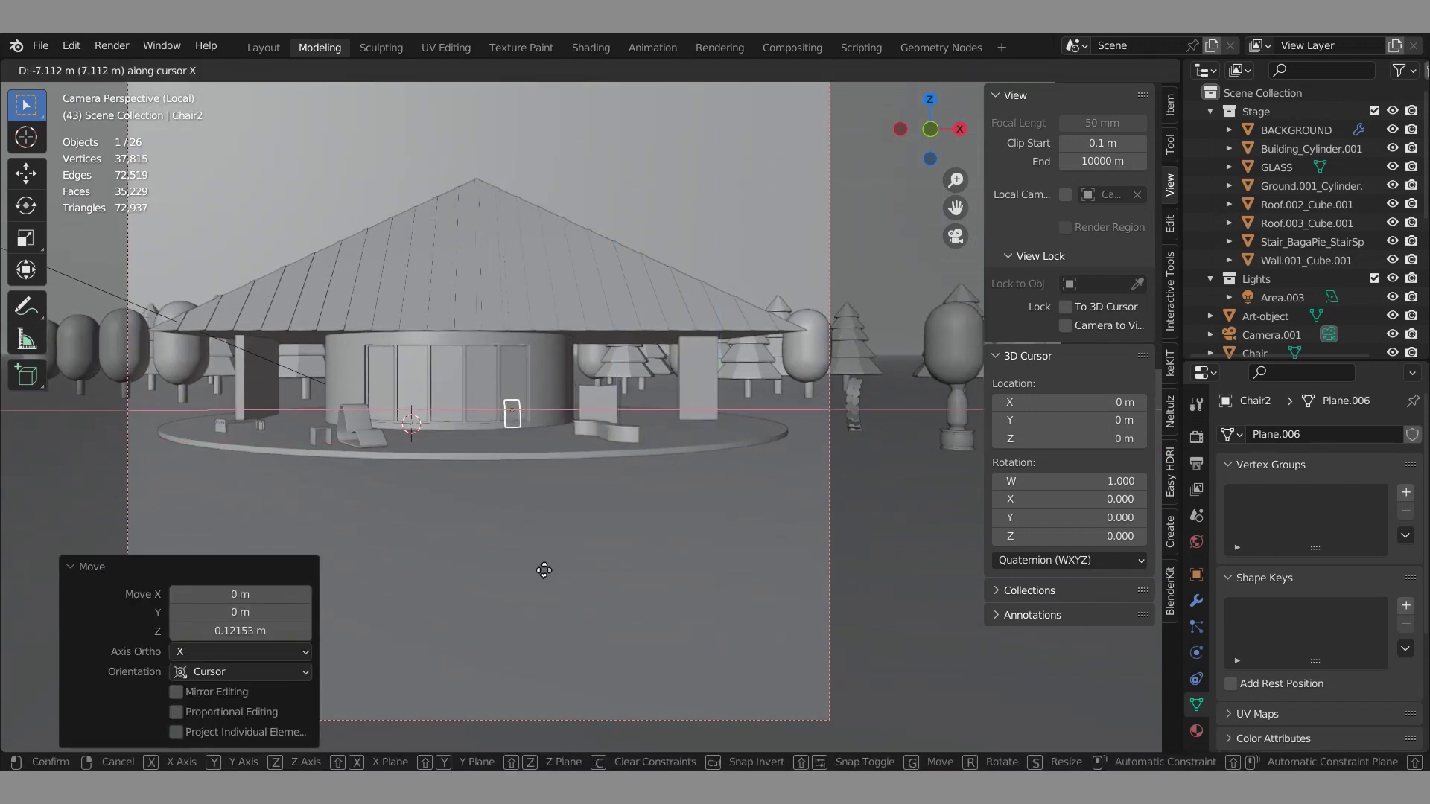
key("z")
key("r")
left_click(479, 526)
key("g")
key("x")
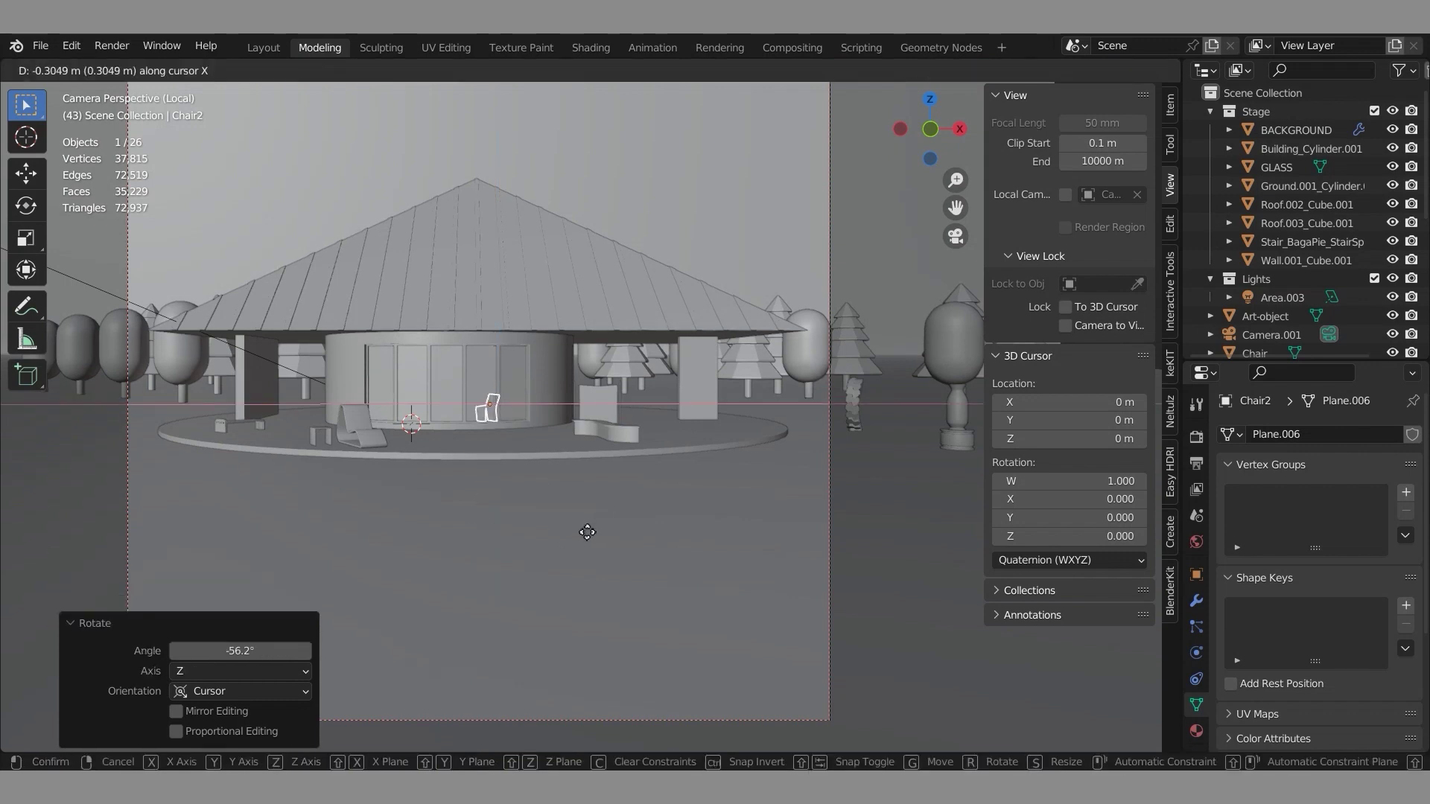
left_click(852, 452)
left_click(1152, 72)
left_click(1114, 71)
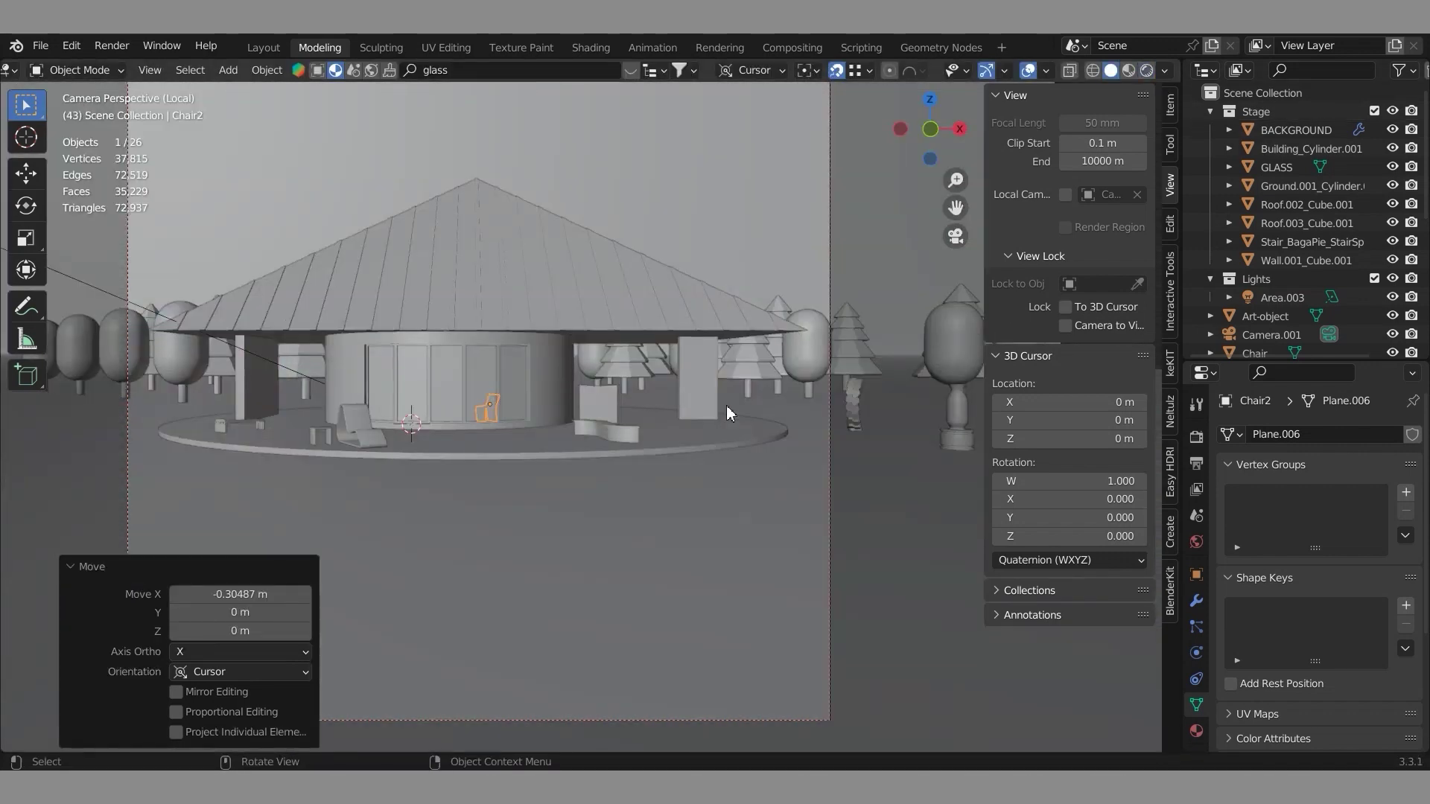
- Position the Picture.001 panel at the glazed room, moving it about 2.86 m along Y and adjusting its height
left_click(600, 402)
left_click(600, 408)
key("g")
key("y")
left_click(540, 584)
key("g")
right_click(524, 484)
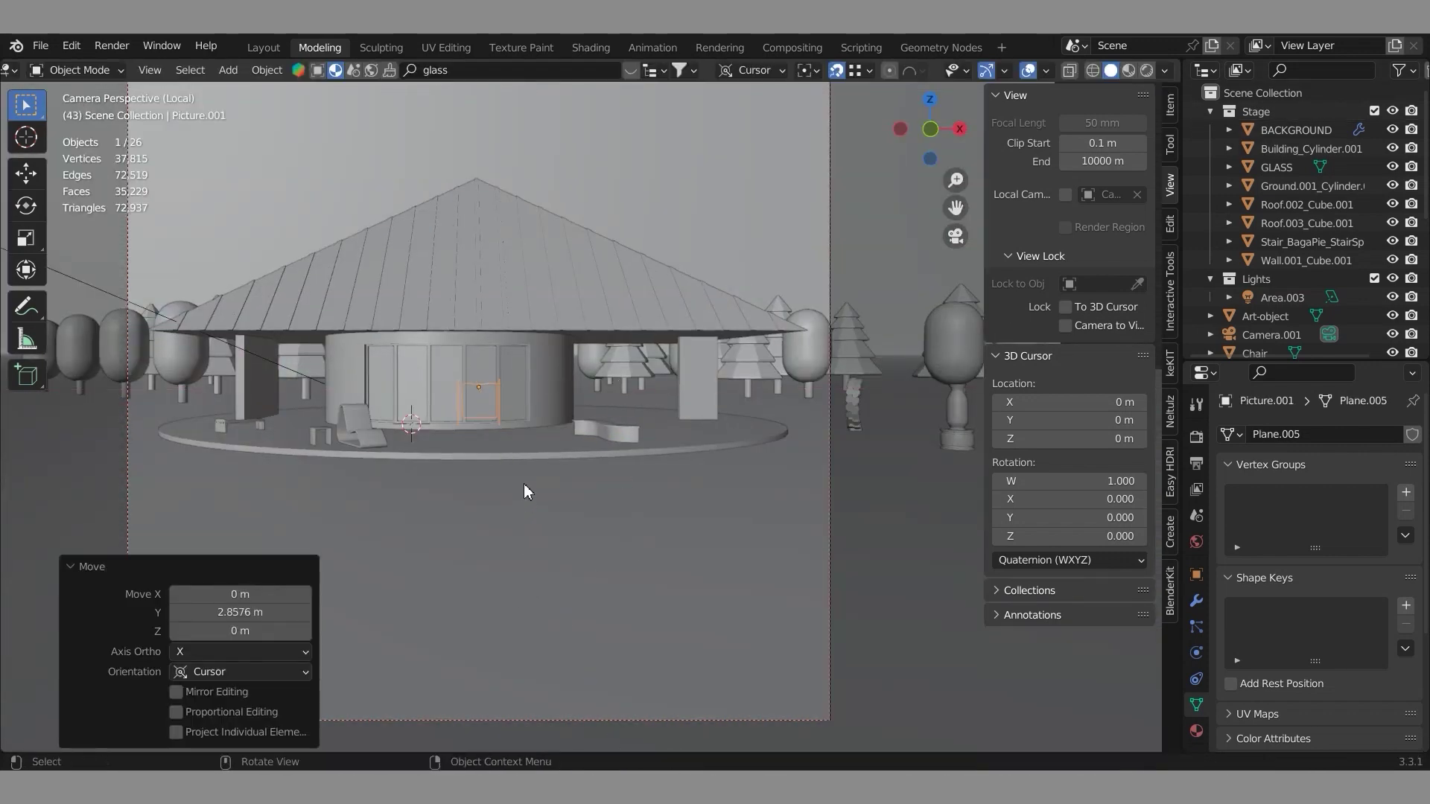
key("g")
key("z")
left_click(628, 520)
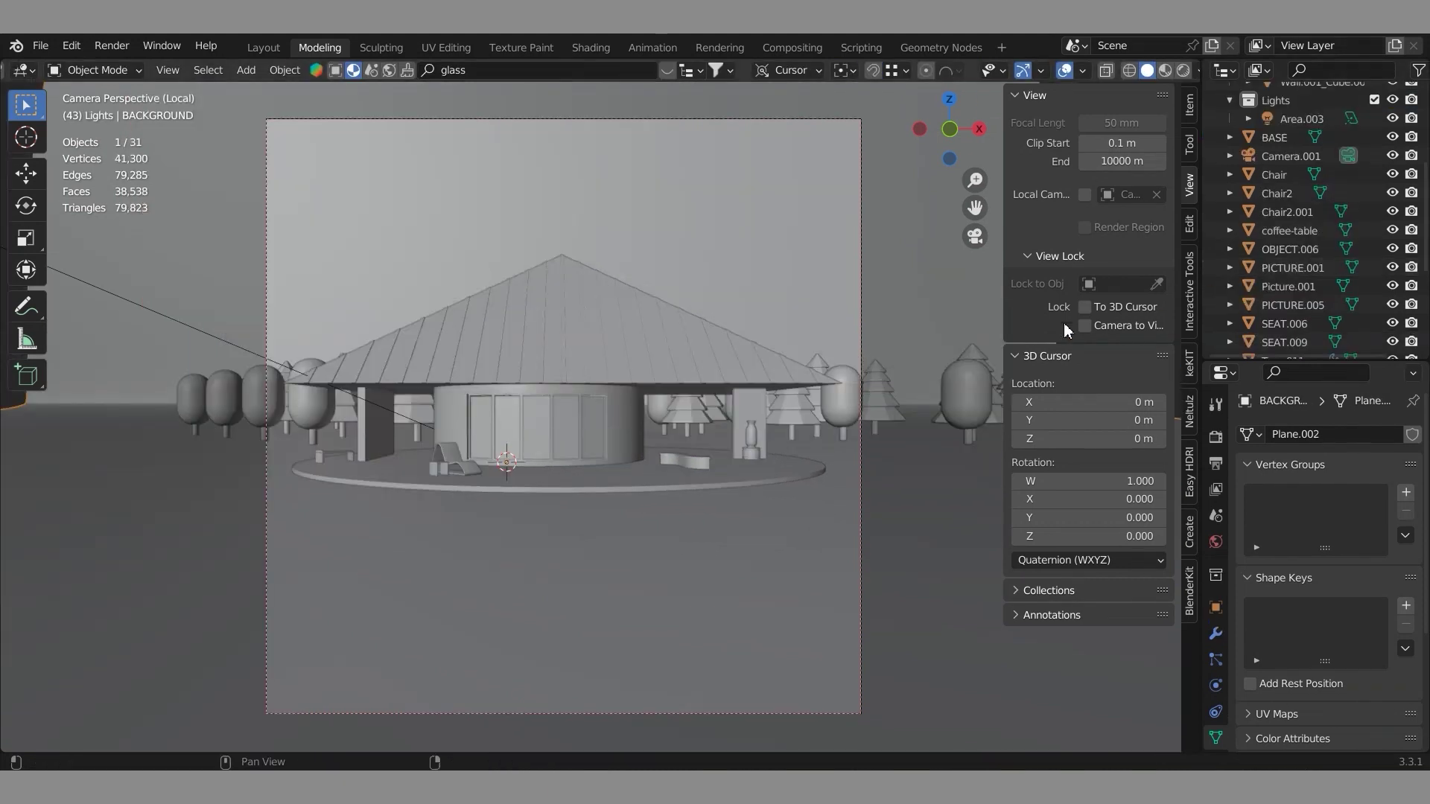
- Add an area light to the scene and raise it about 9.95 m along Z
left_click(578, 346)
key("shift+a")
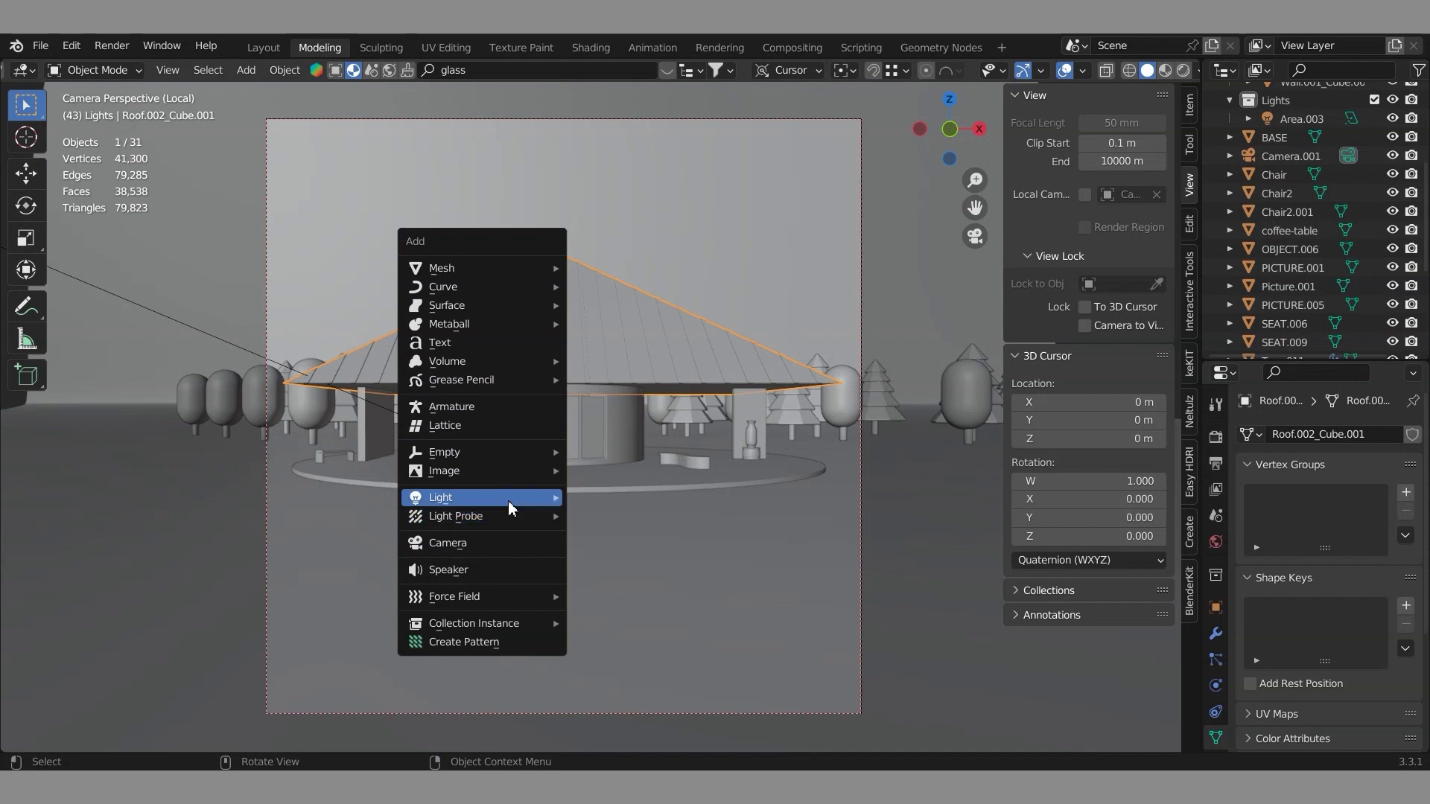
mouse_move(492, 498)
left_click(607, 557)
key("g")
key("z")
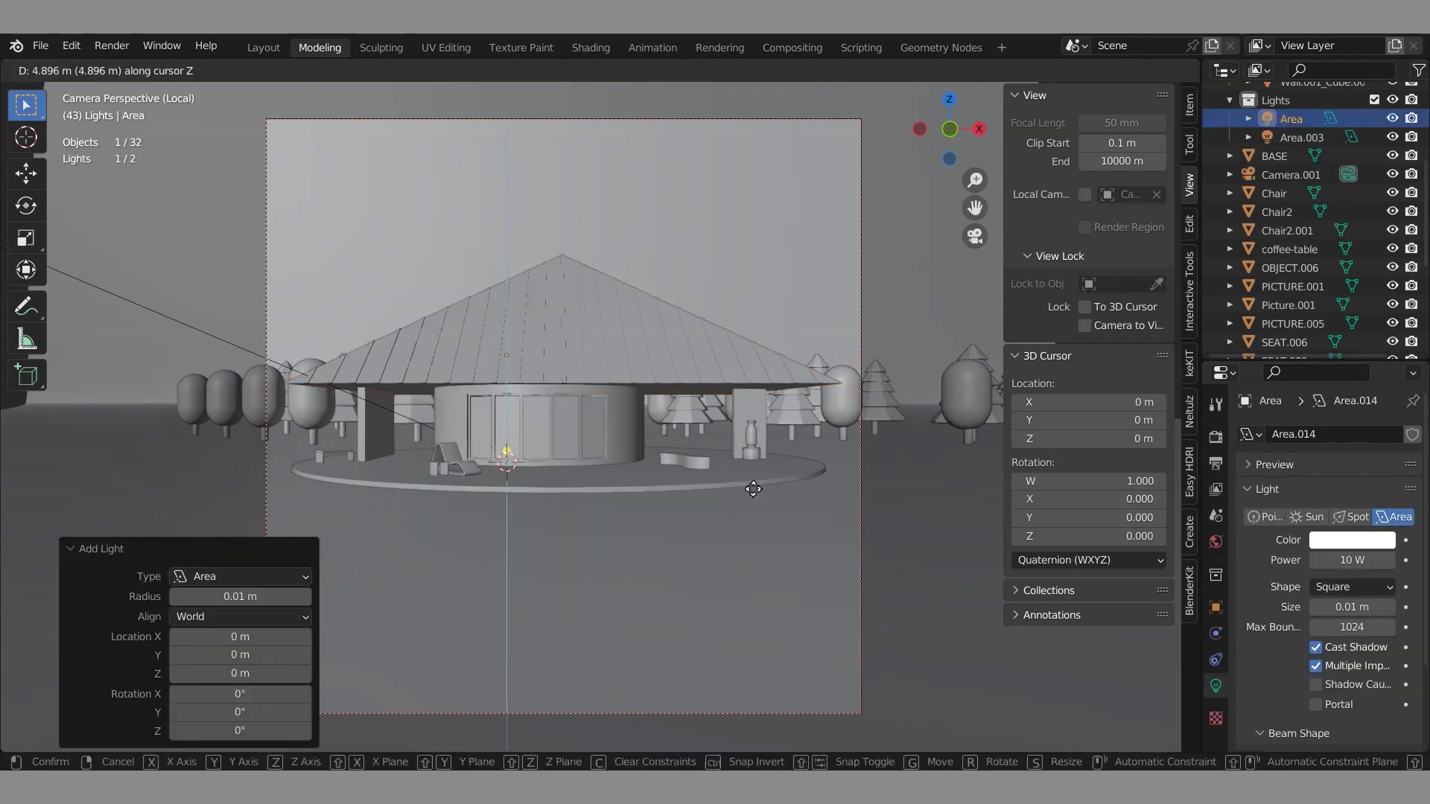
left_click(839, 408)
- Give the new area light a pale yellow color and set its power to 100 W
left_click(1351, 540)
left_click(1257, 422)
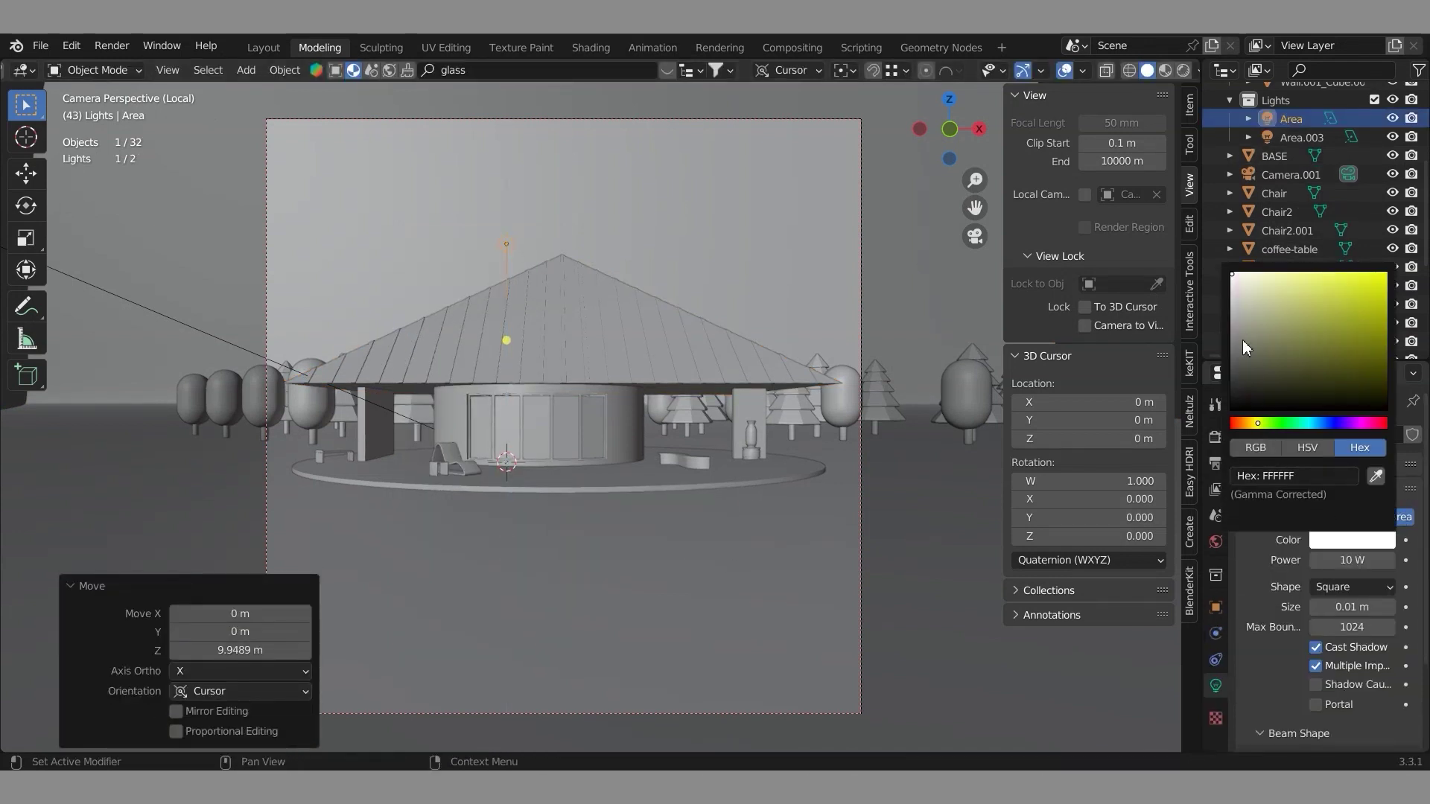
left_click(1266, 301)
left_click(1340, 539)
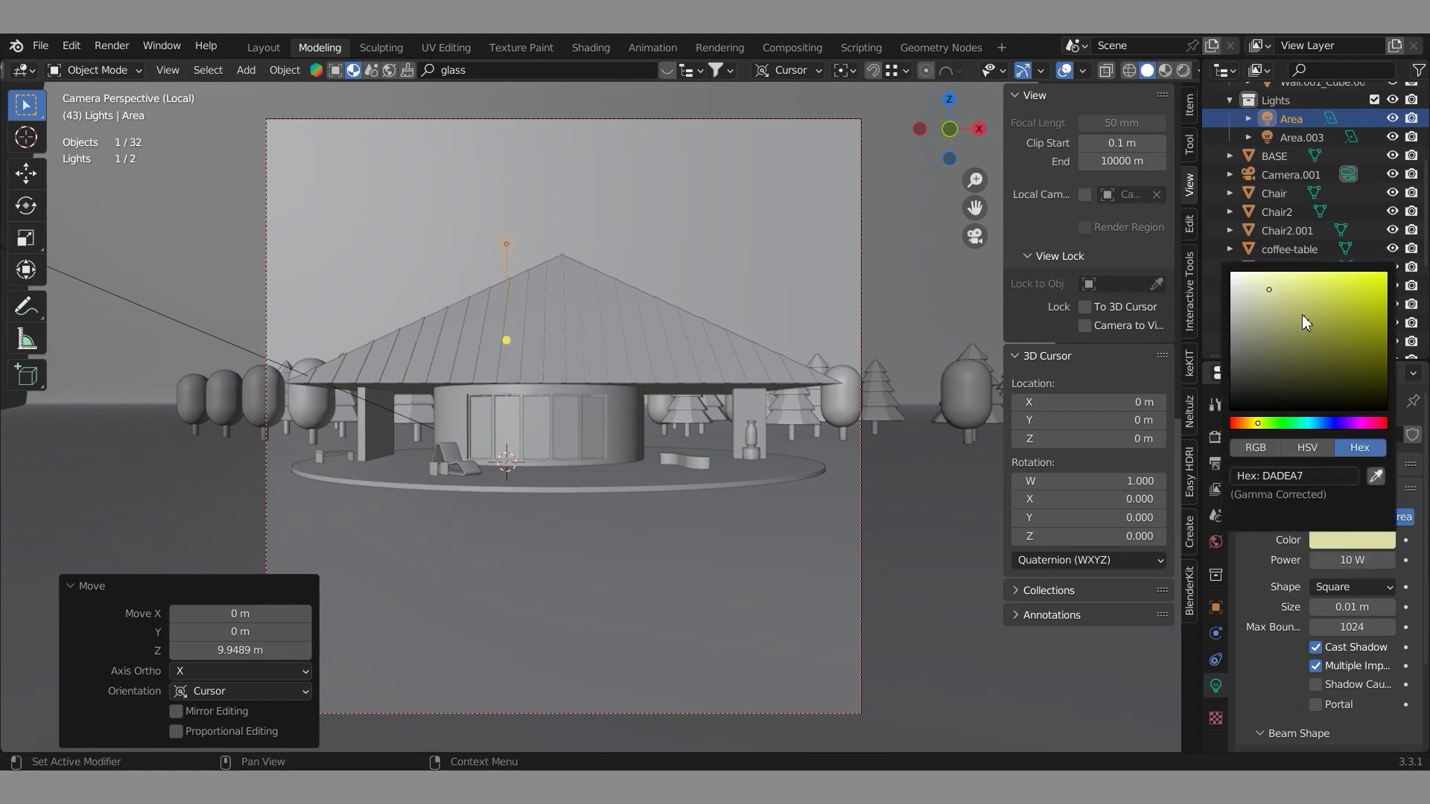
left_click(1266, 284)
left_click(1361, 554)
type("100")
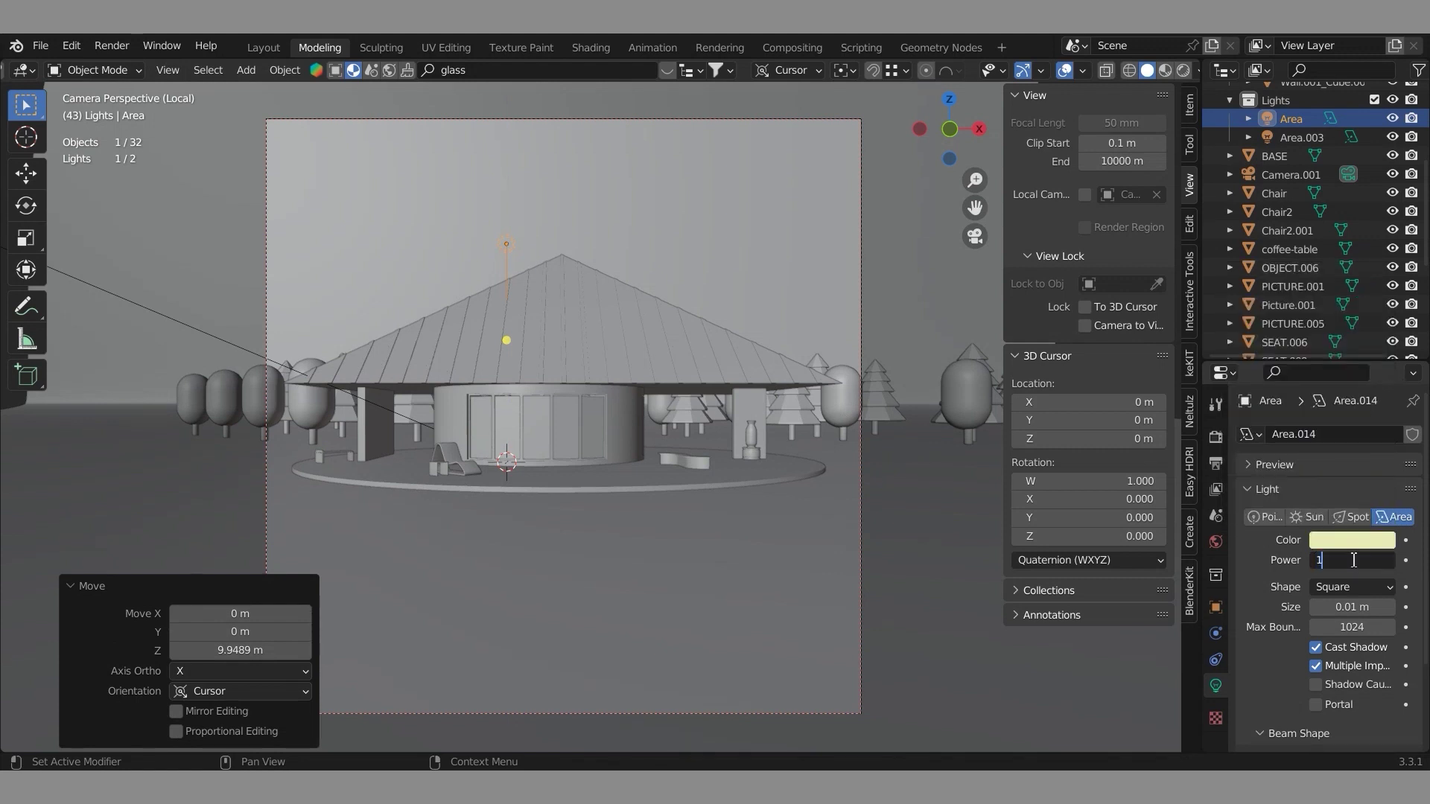
key("Return")
- Make the area light rectangular, 5 m along X by 4 m along Y
left_click(1345, 587)
left_click(1331, 625)
left_click(1342, 607)
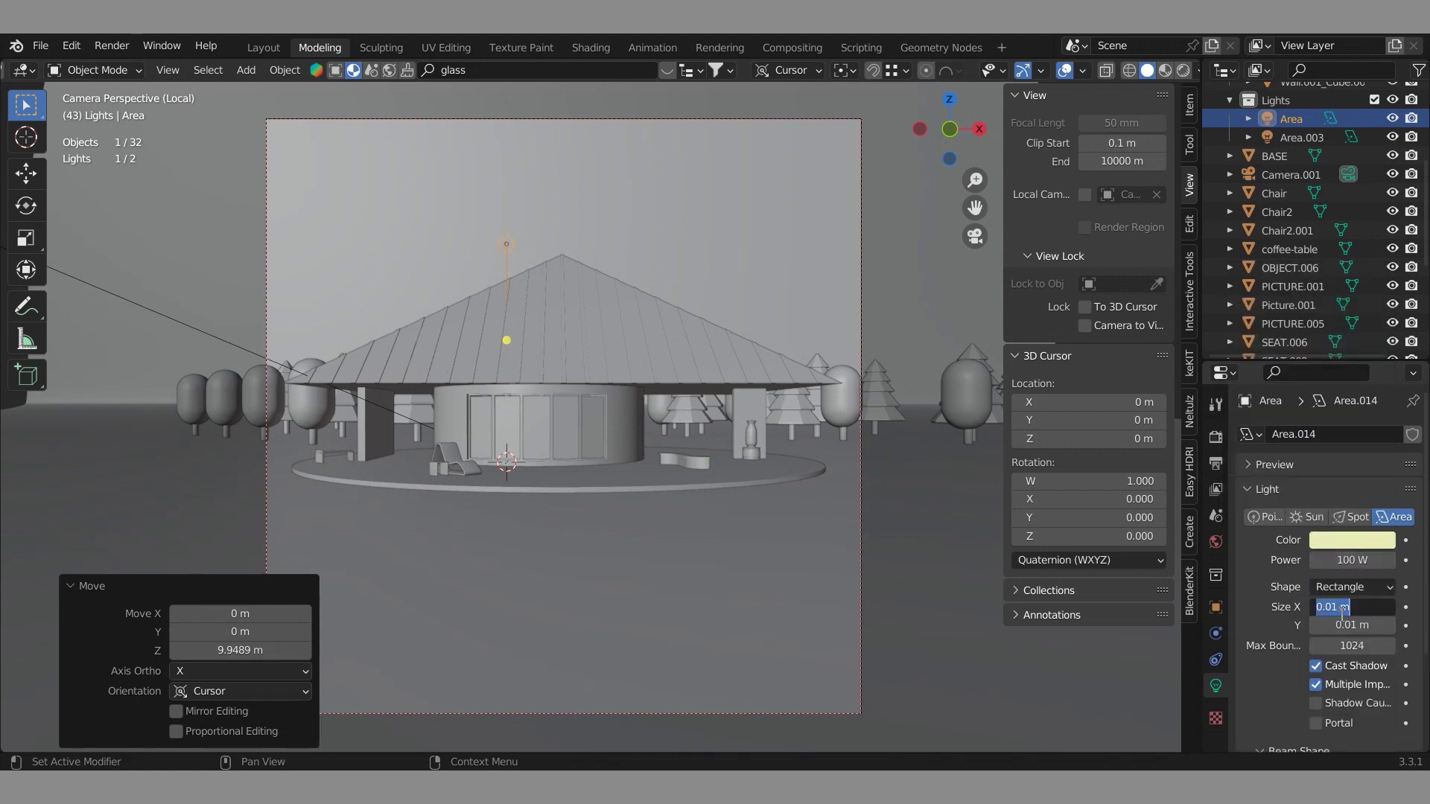
type("5")
key("Tab")
type("4")
key("Return")
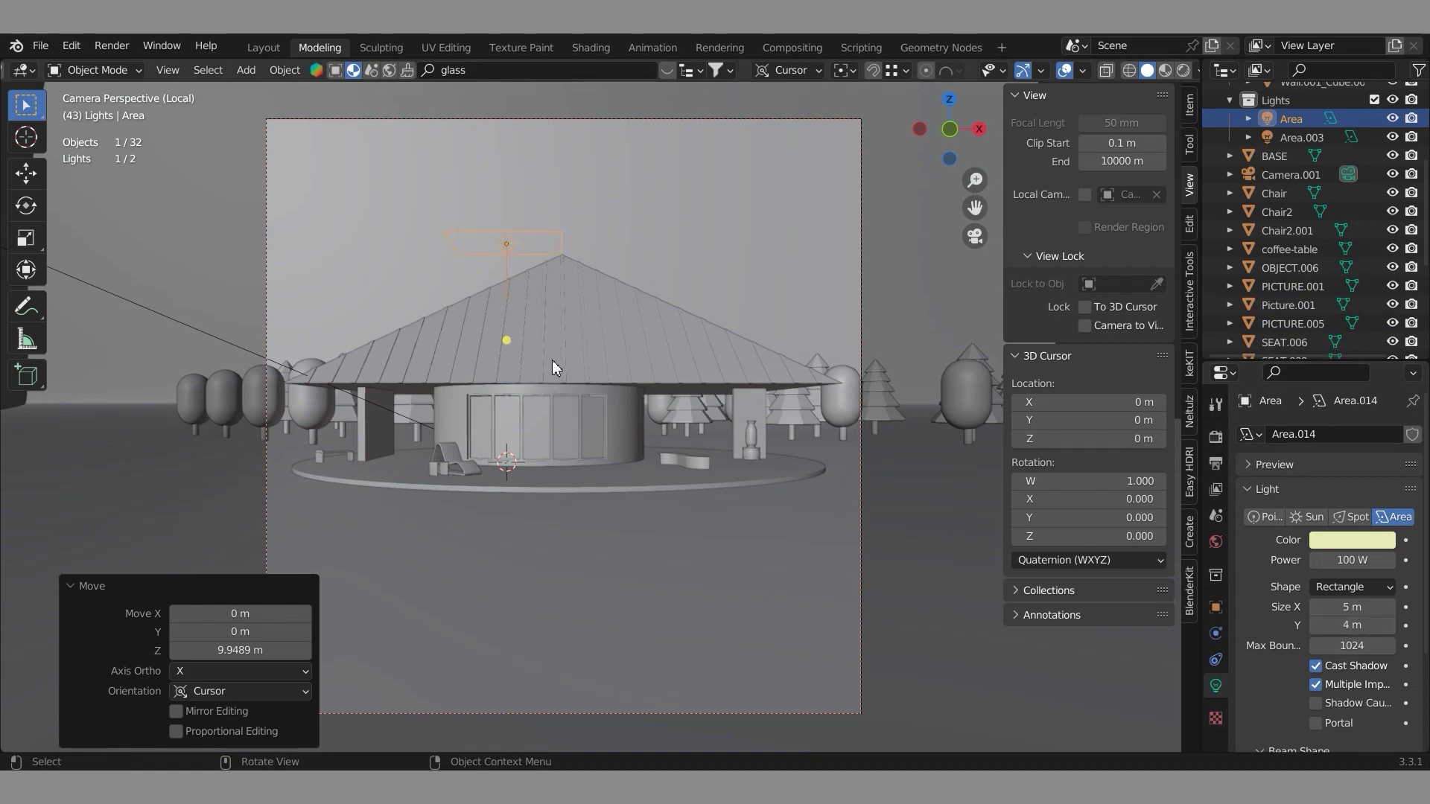
- In top view, shift the area light about 2.79 m along X and -0.14 m along Y over the round room
key("KP_7")
key("g")
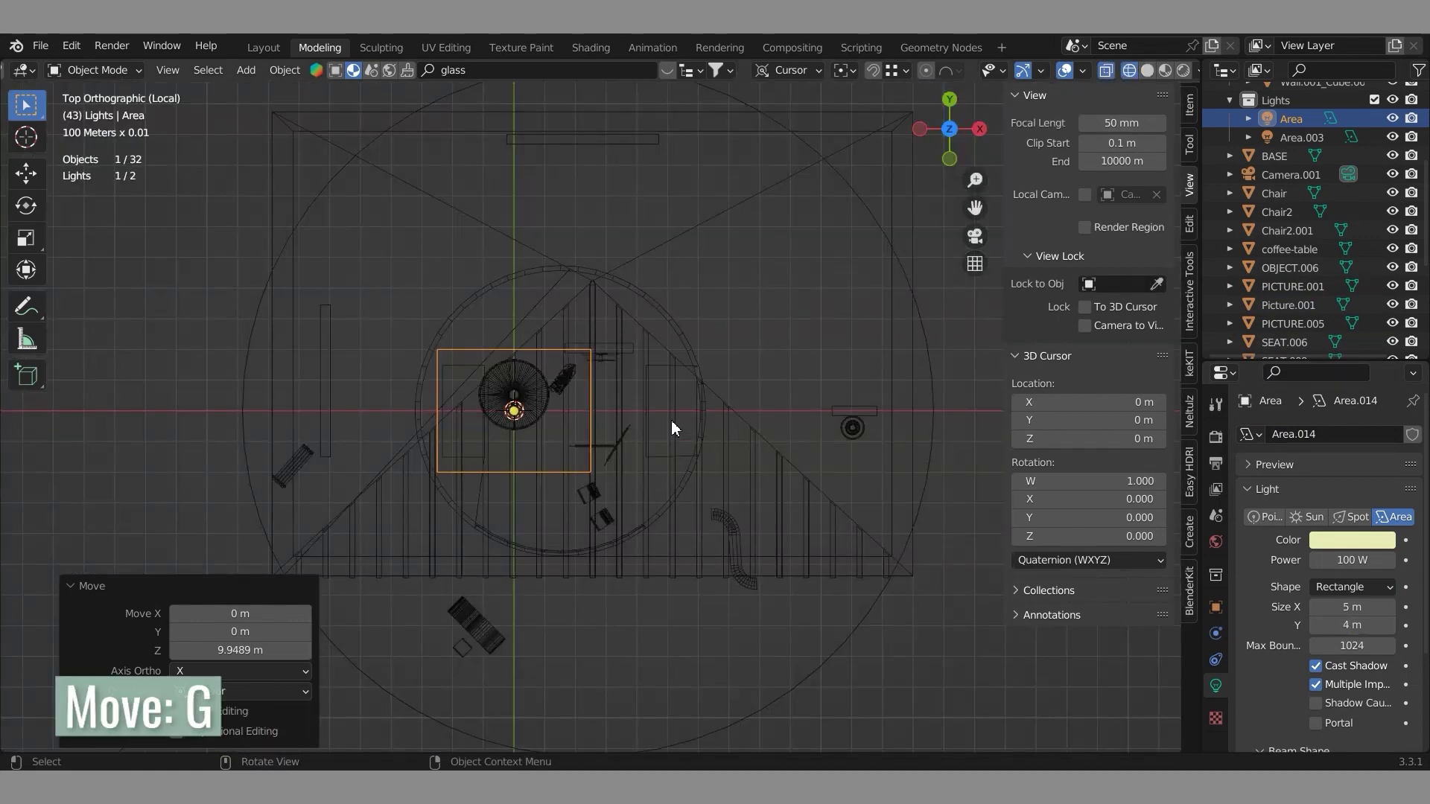
key("x")
left_click(756, 509)
scroll(618, 365, "up", 4)
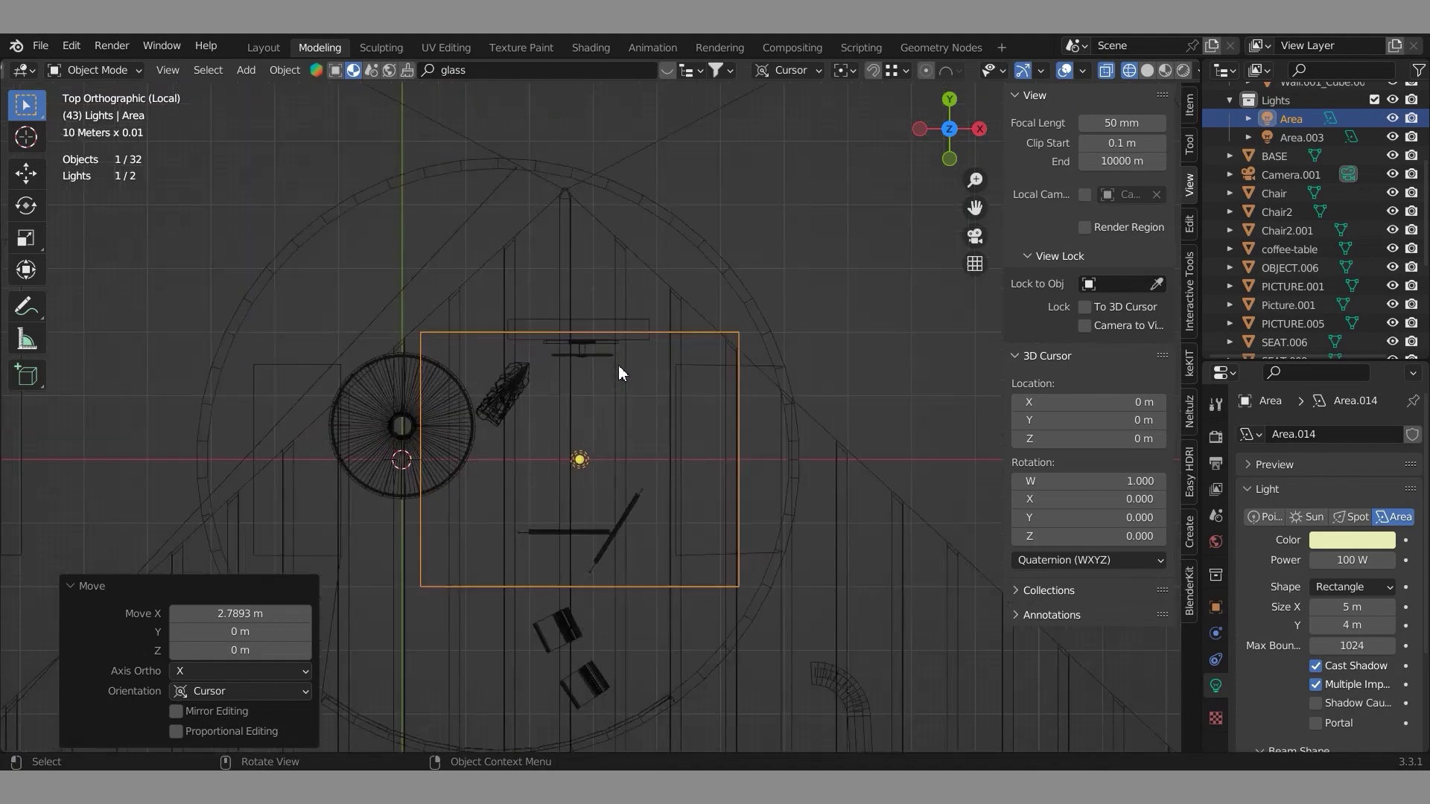
key("g")
key("y")
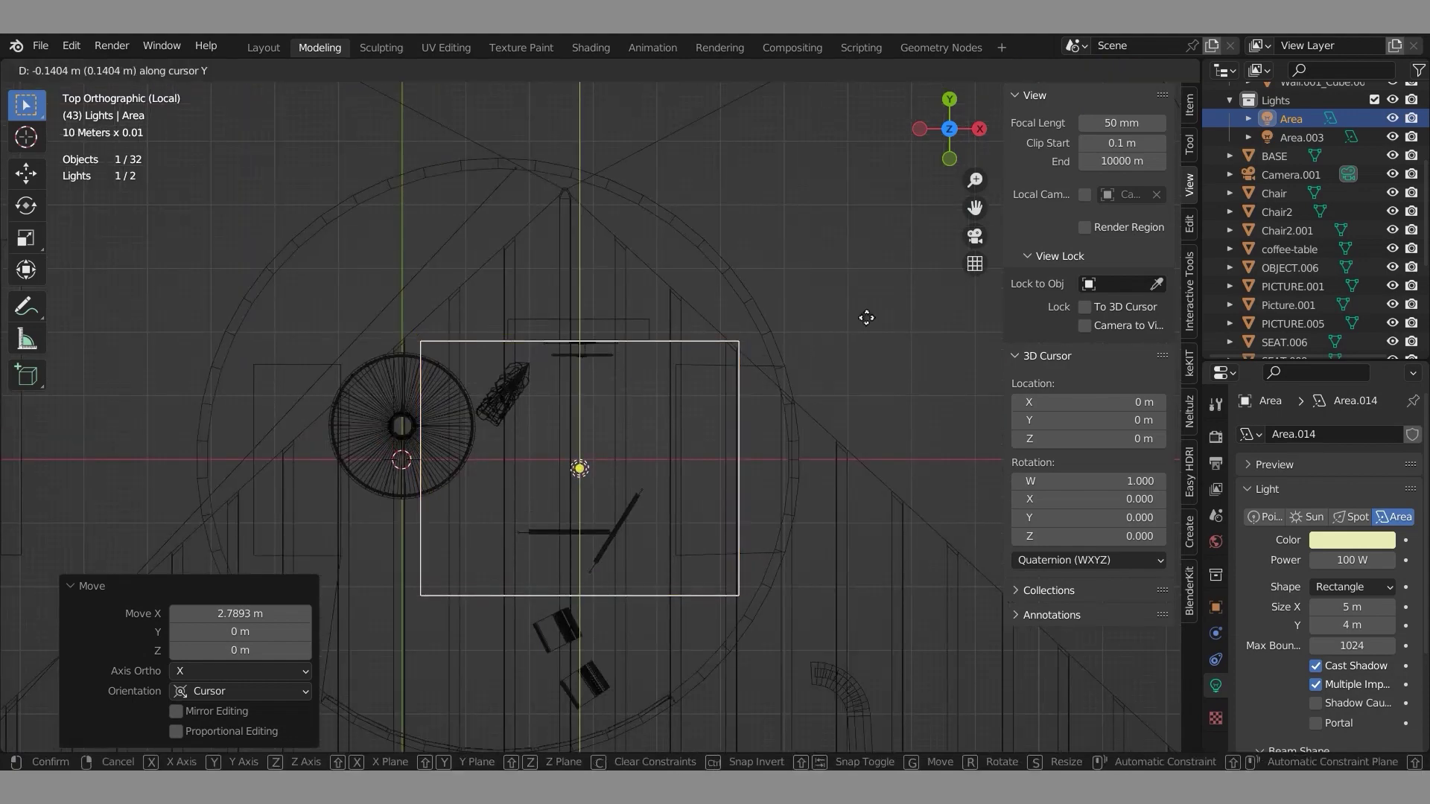
- Lower the area light about 7.3 m into the round room, fine-tune its height, and shift it about -0.17 m along Y
middle_click_drag(866, 317, 638, 319)
key("z")
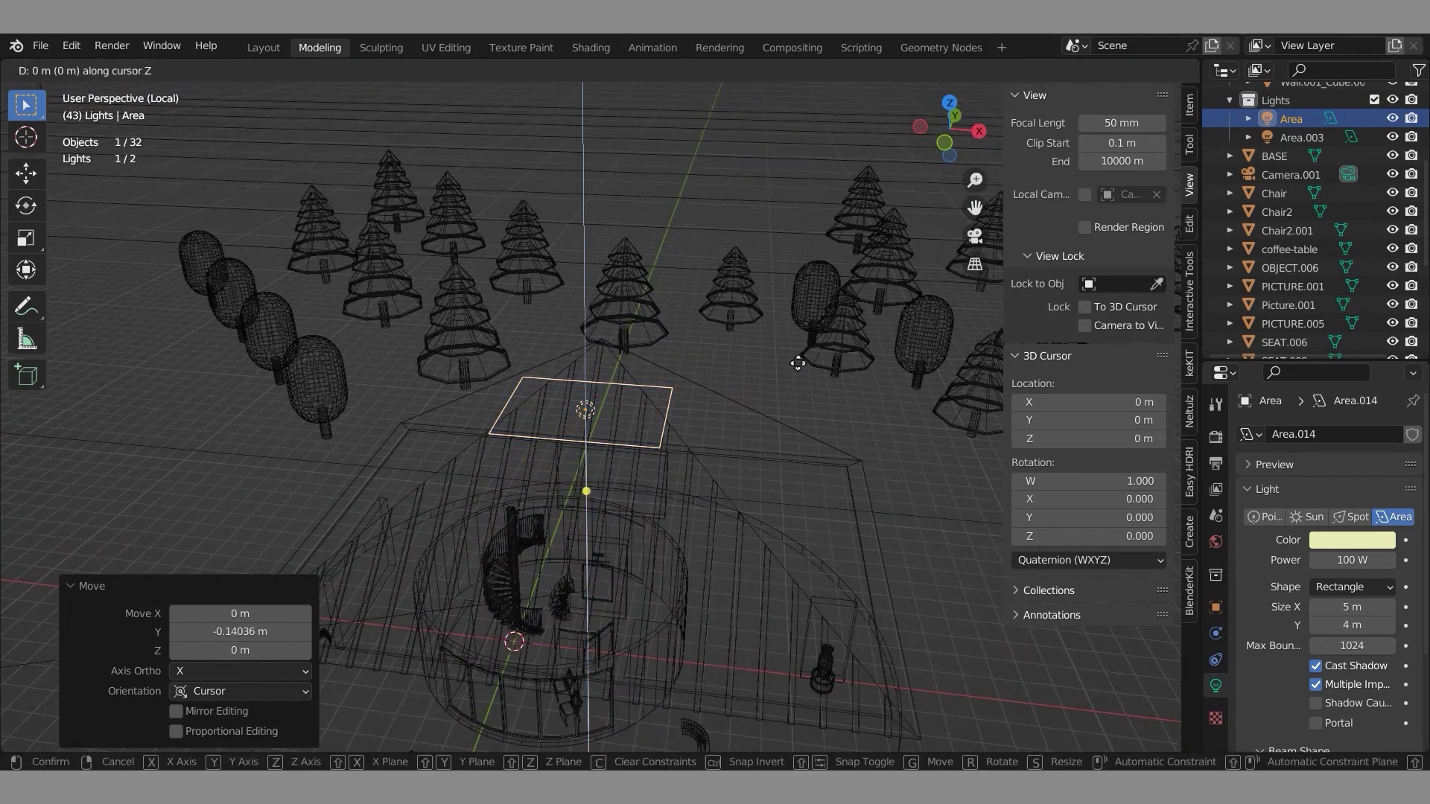
left_click(763, 570)
middle_click_drag(762, 570, 717, 561)
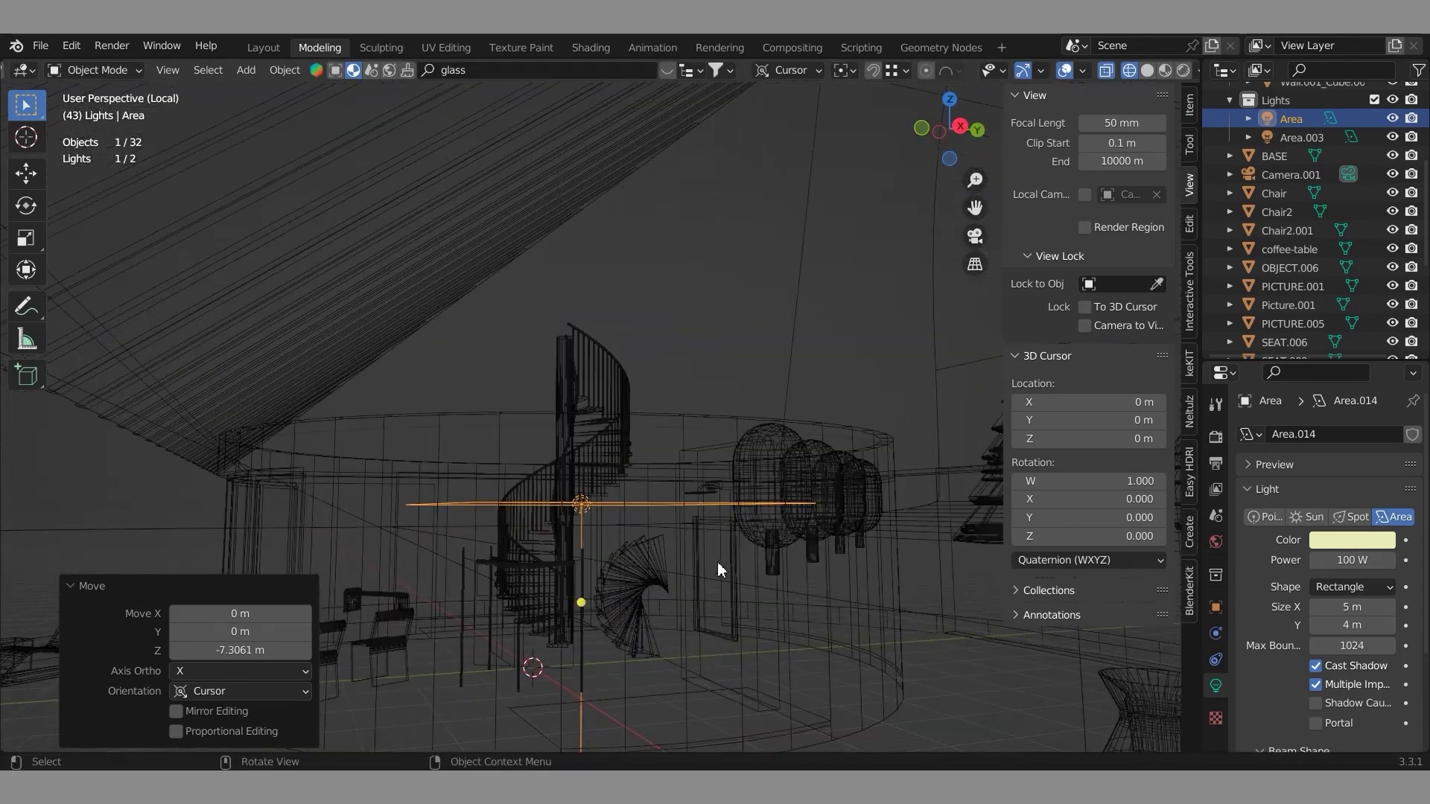
key("g")
key("z")
left_click(810, 536)
middle_click_drag(810, 536, 851, 547)
key("g")
key("y")
left_click(839, 548)
middle_click_drag(629, 495, 736, 492)
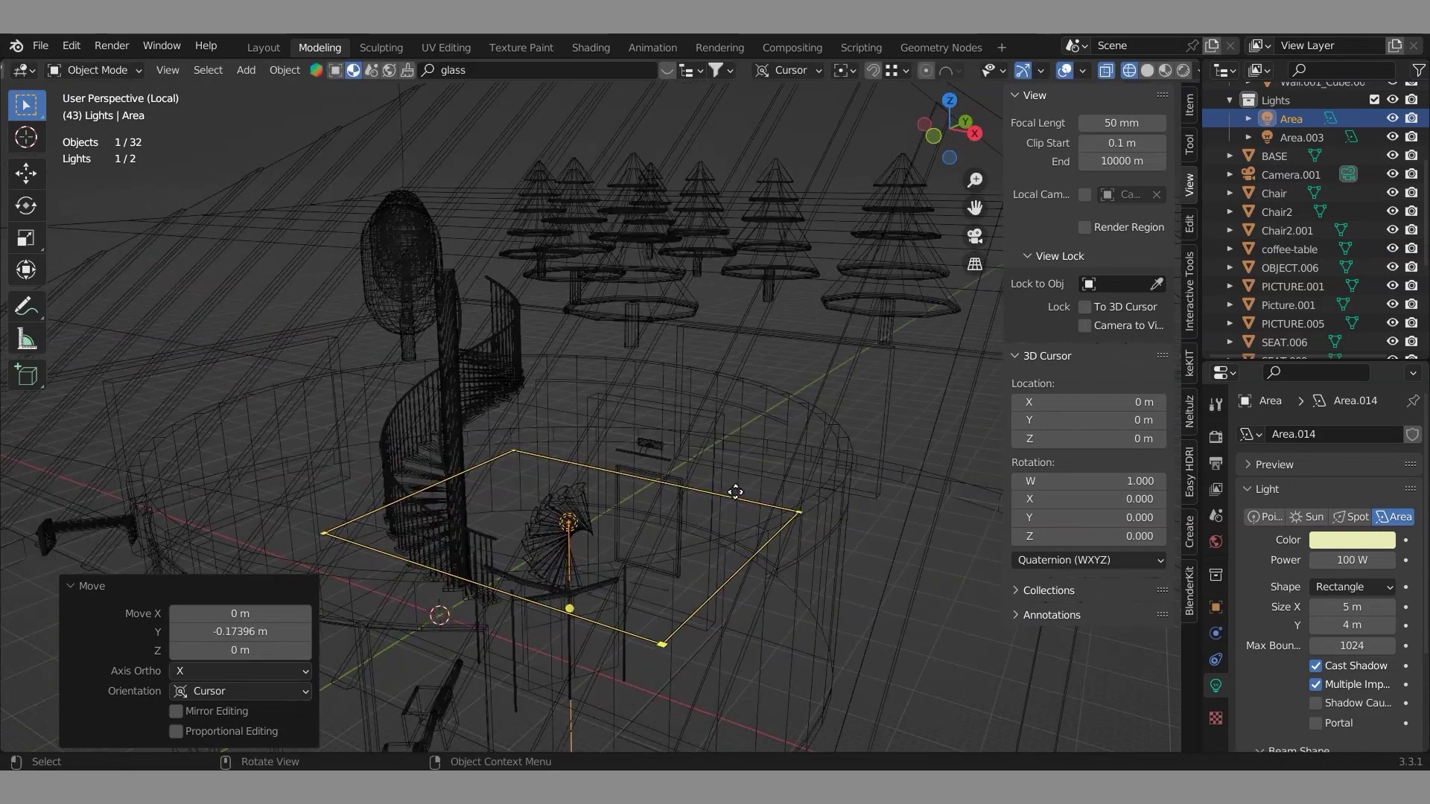
- Check the interior lighting through the camera with rendered shading, and return to solid shading
key("KP_0")
left_click(1165, 70)
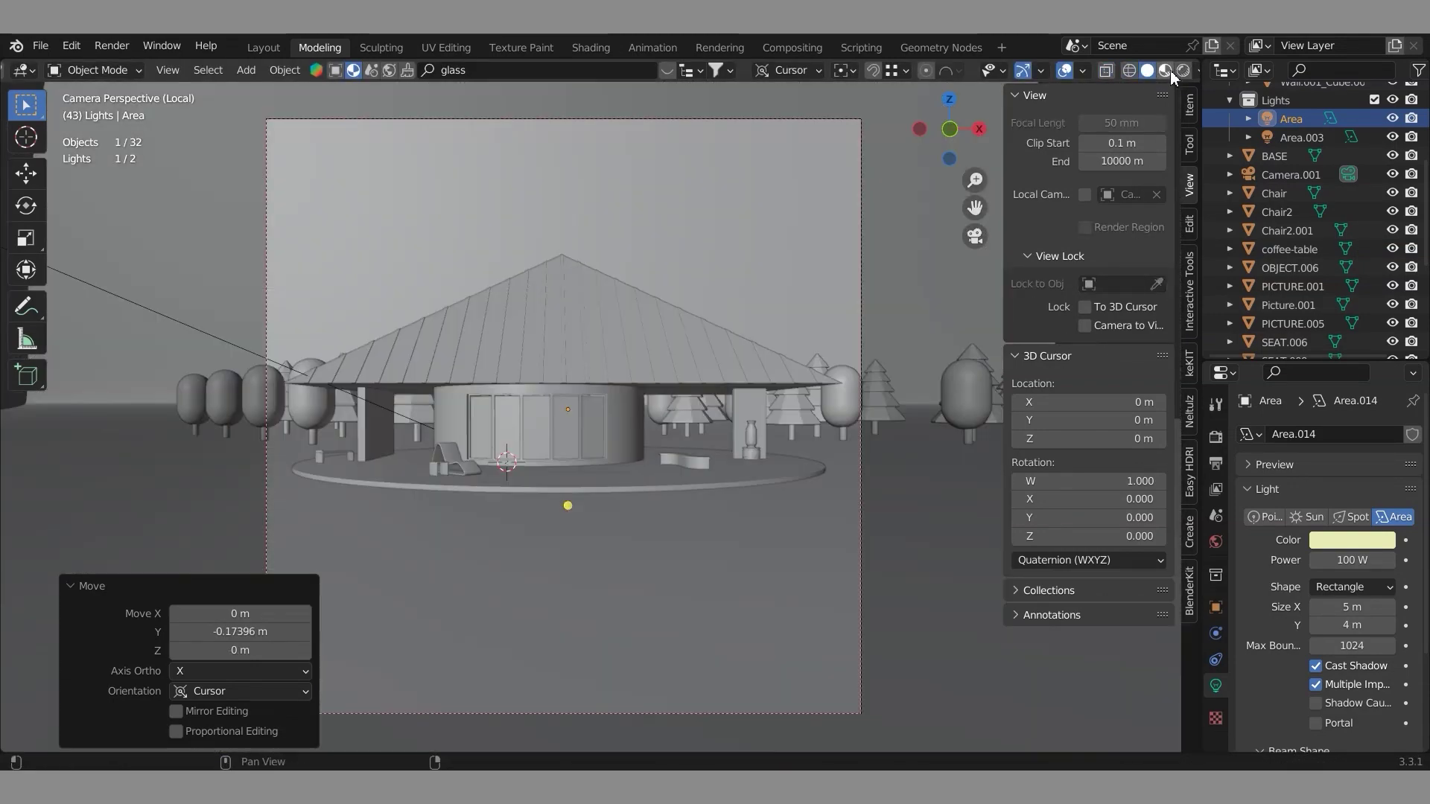
left_click(1182, 70)
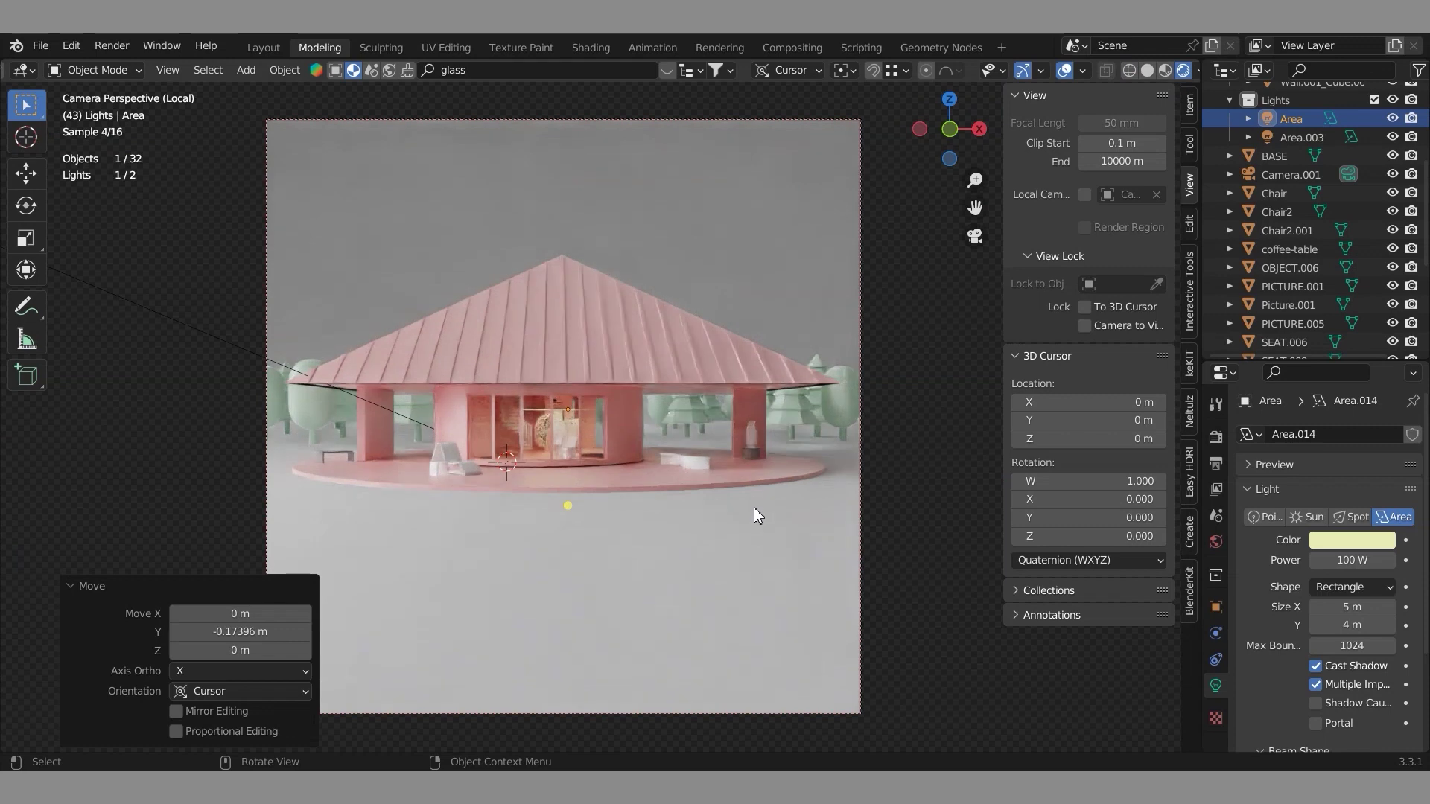
left_click(1147, 70)
- Apply the Architectural Glass material from the glass search results to the pavilion's window panes
left_click(565, 436)
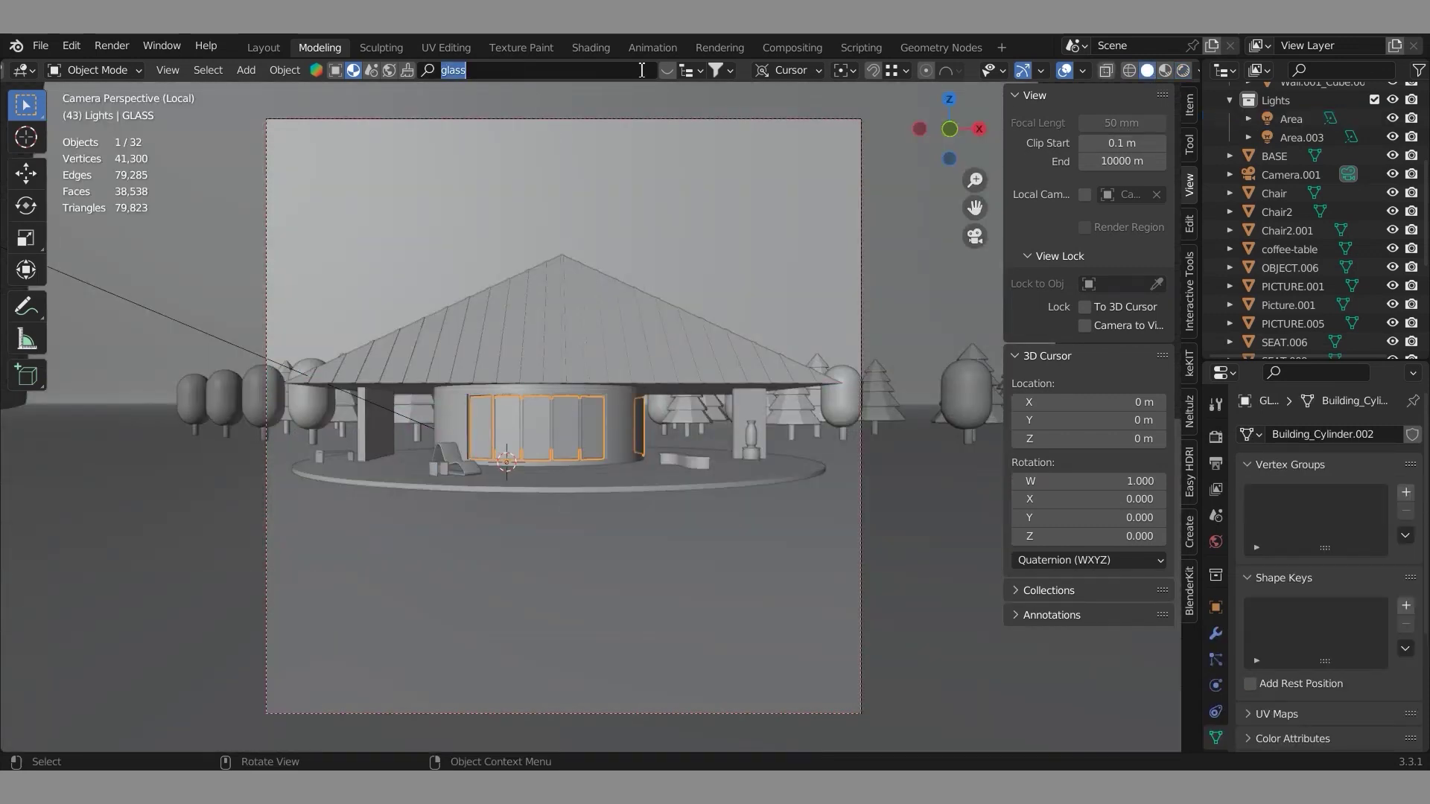
left_click(667, 71)
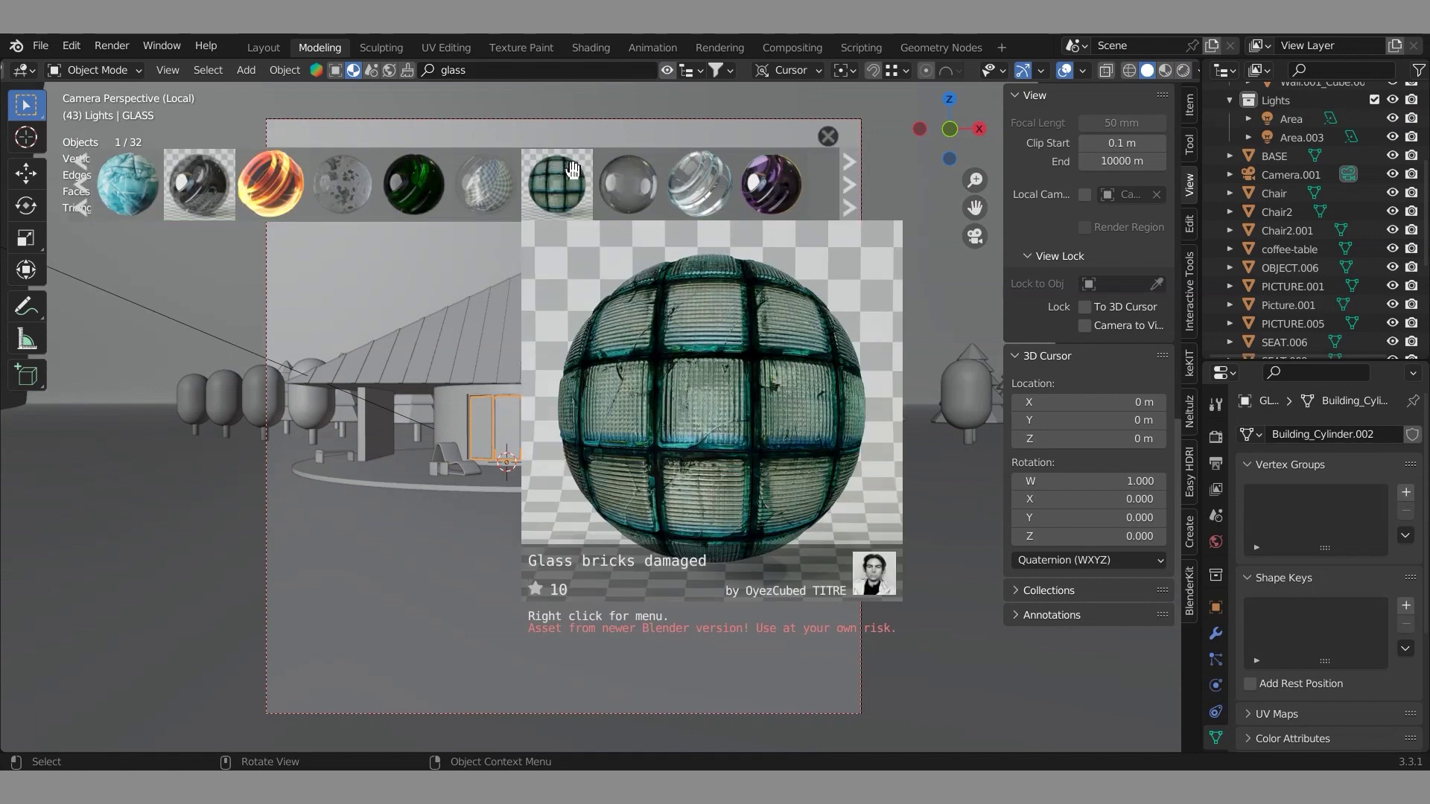
mouse_move(513, 196)
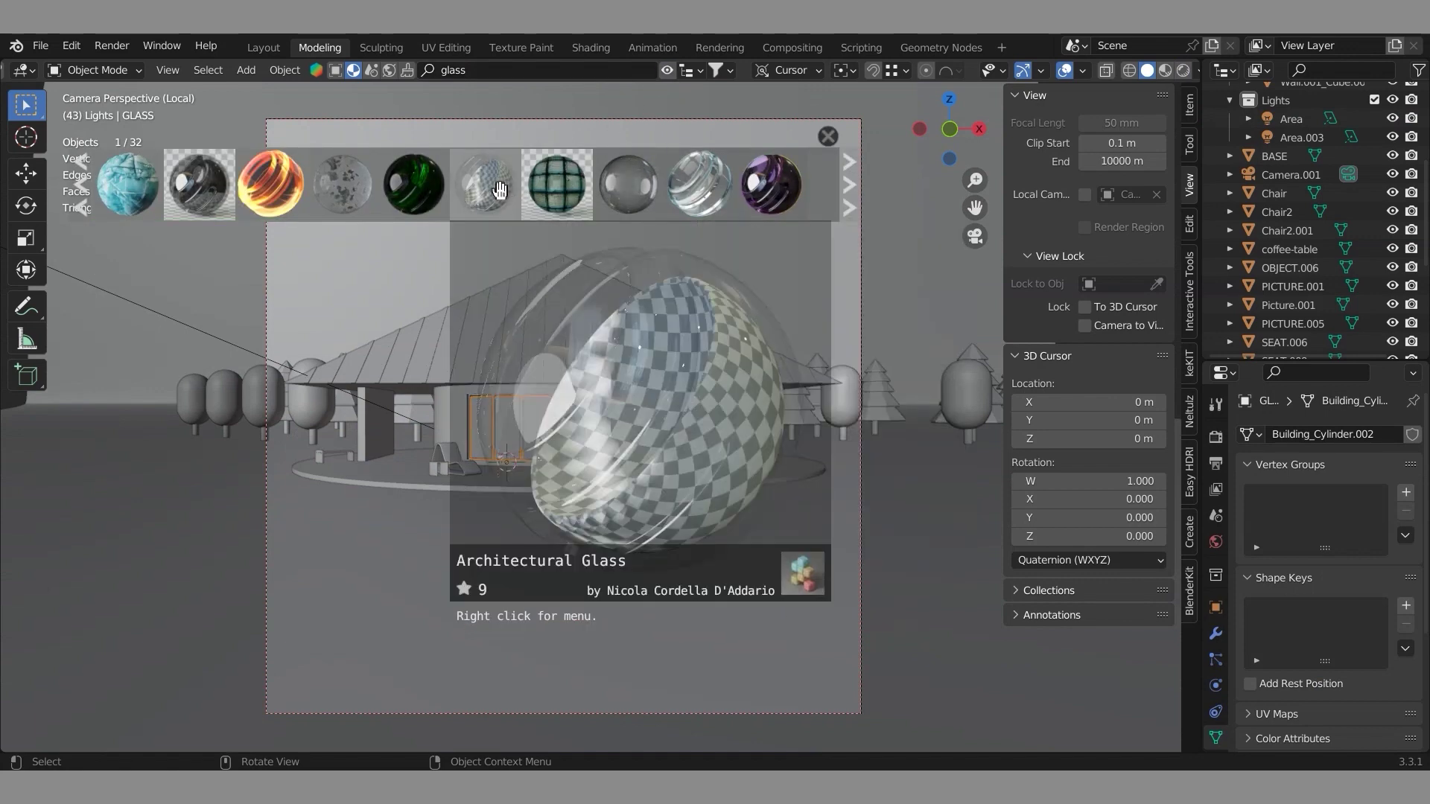
left_click_drag(498, 189, 519, 409)
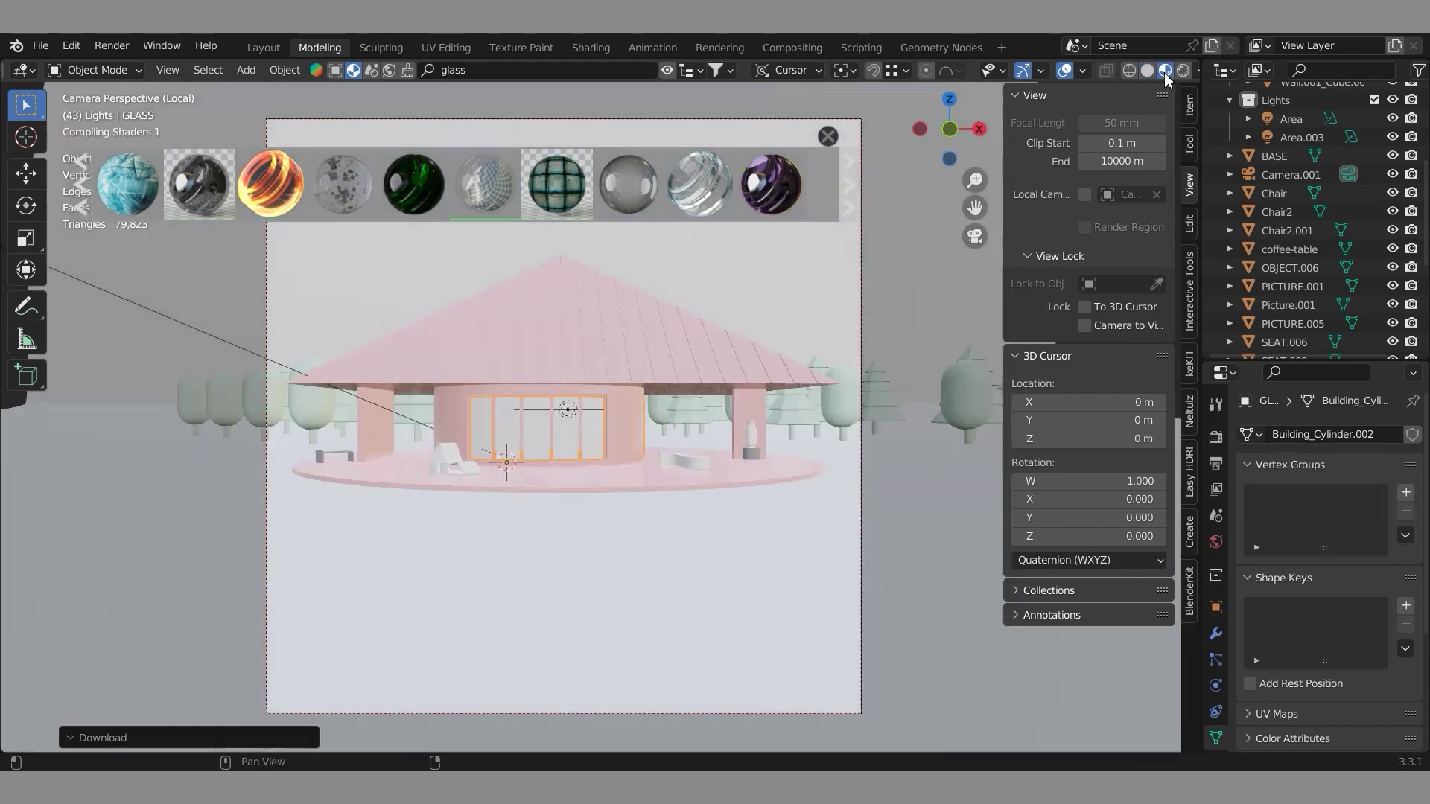
- Preview the new glass with rendered shading, return to solid shading, and open the Shading workspace
left_click(1183, 71)
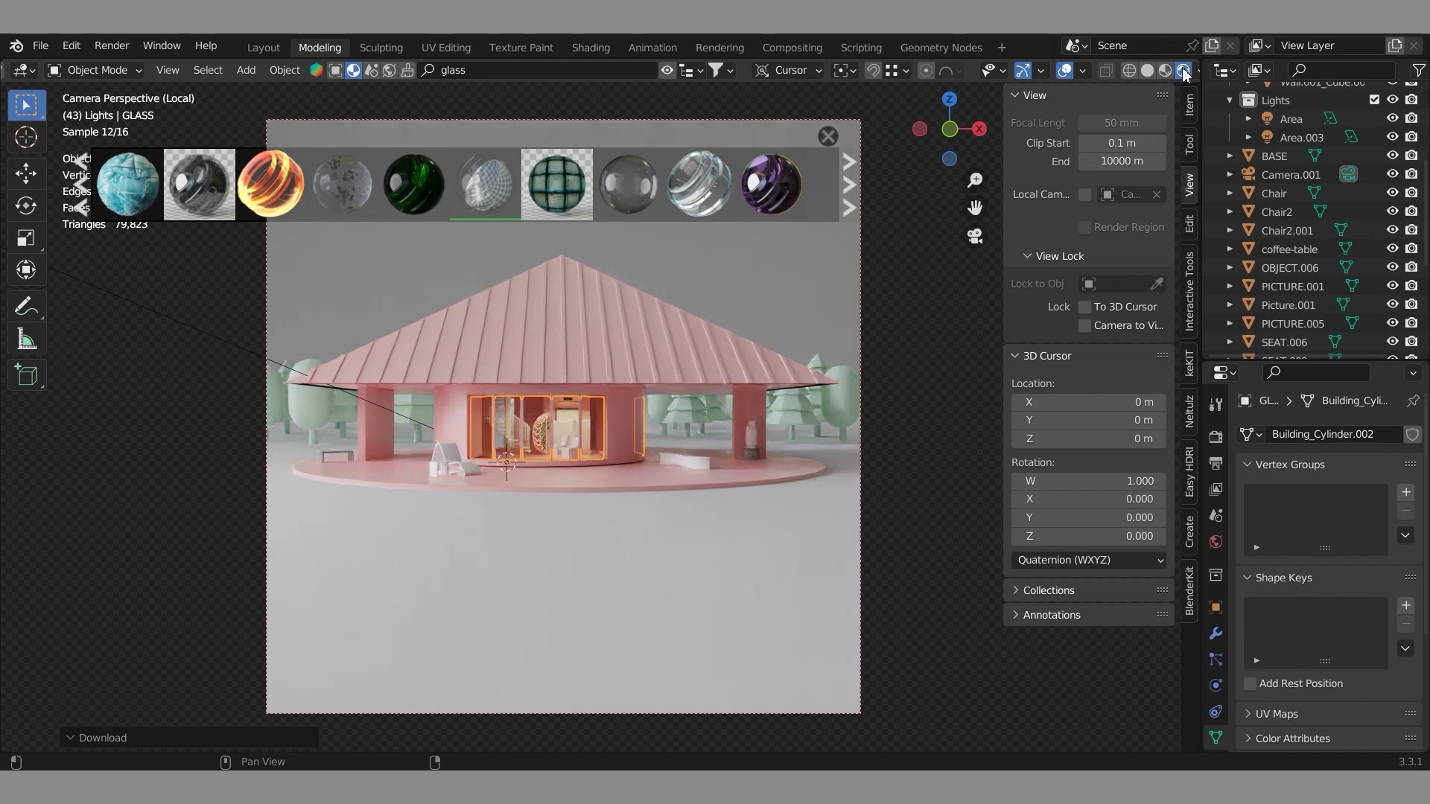
left_click(1147, 70)
left_click(591, 47)
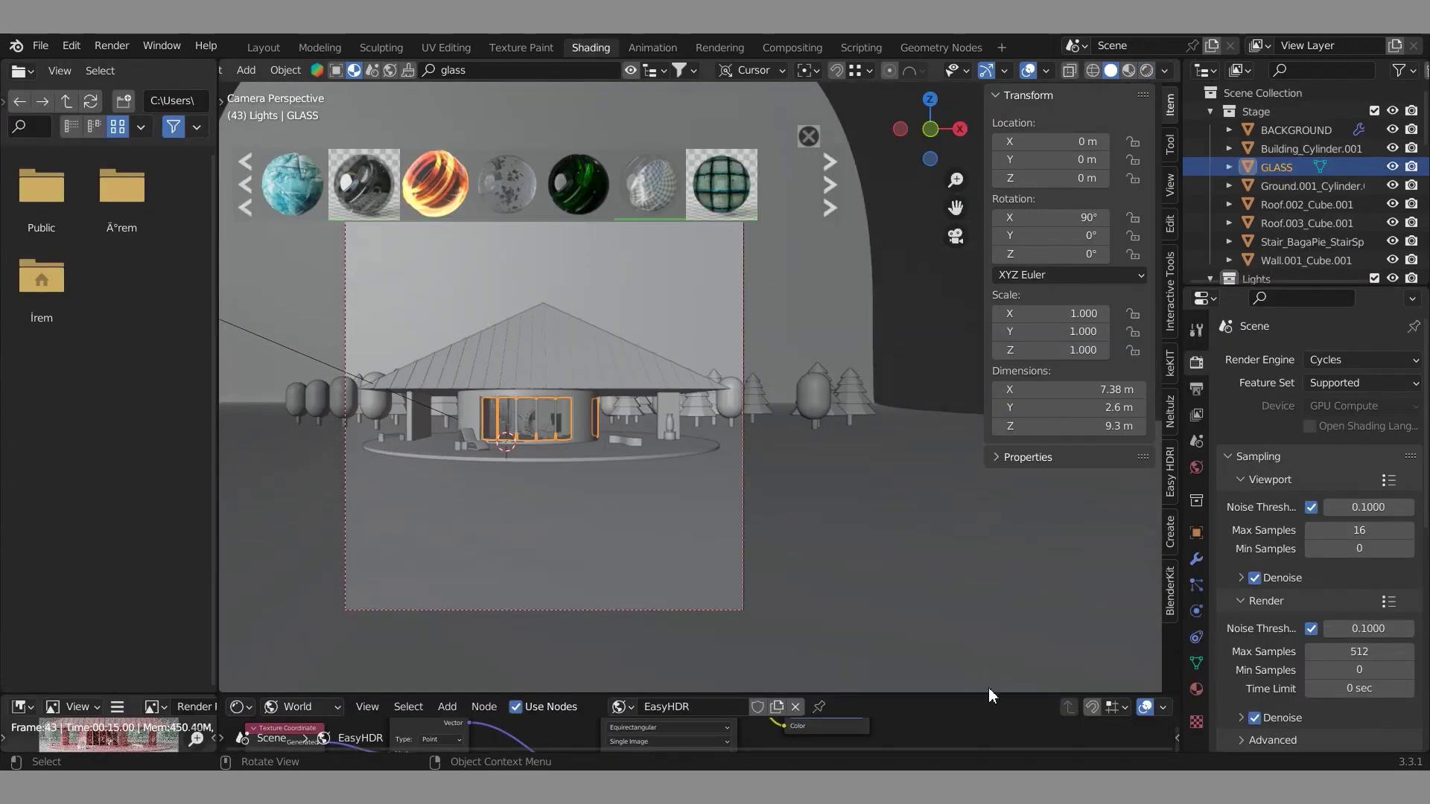
- Enlarge the world node editor, dismiss the glass search results, and focus on the Hue Saturation Value node
left_click_drag(989, 696, 988, 347)
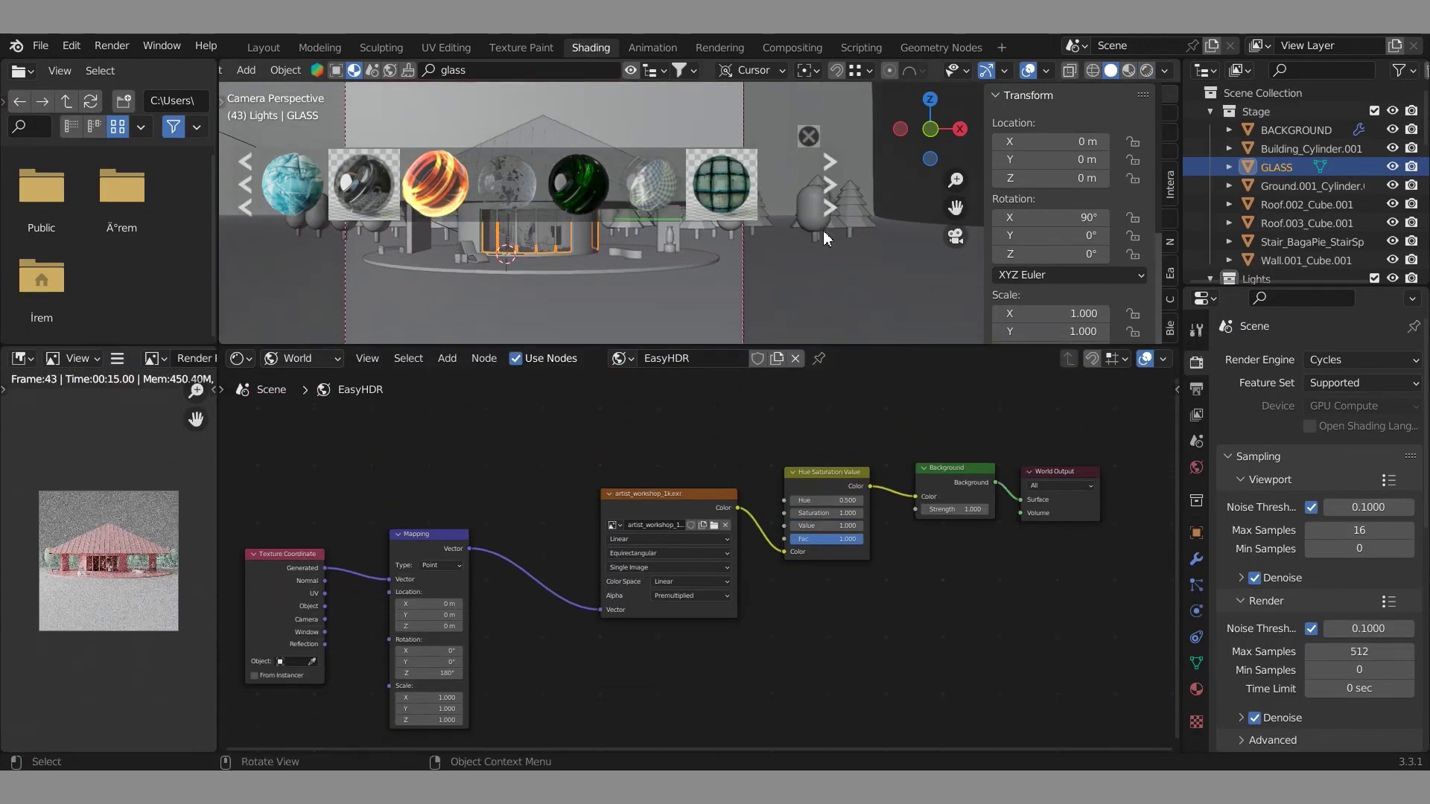
left_click(810, 138)
left_click_drag(716, 346, 716, 395)
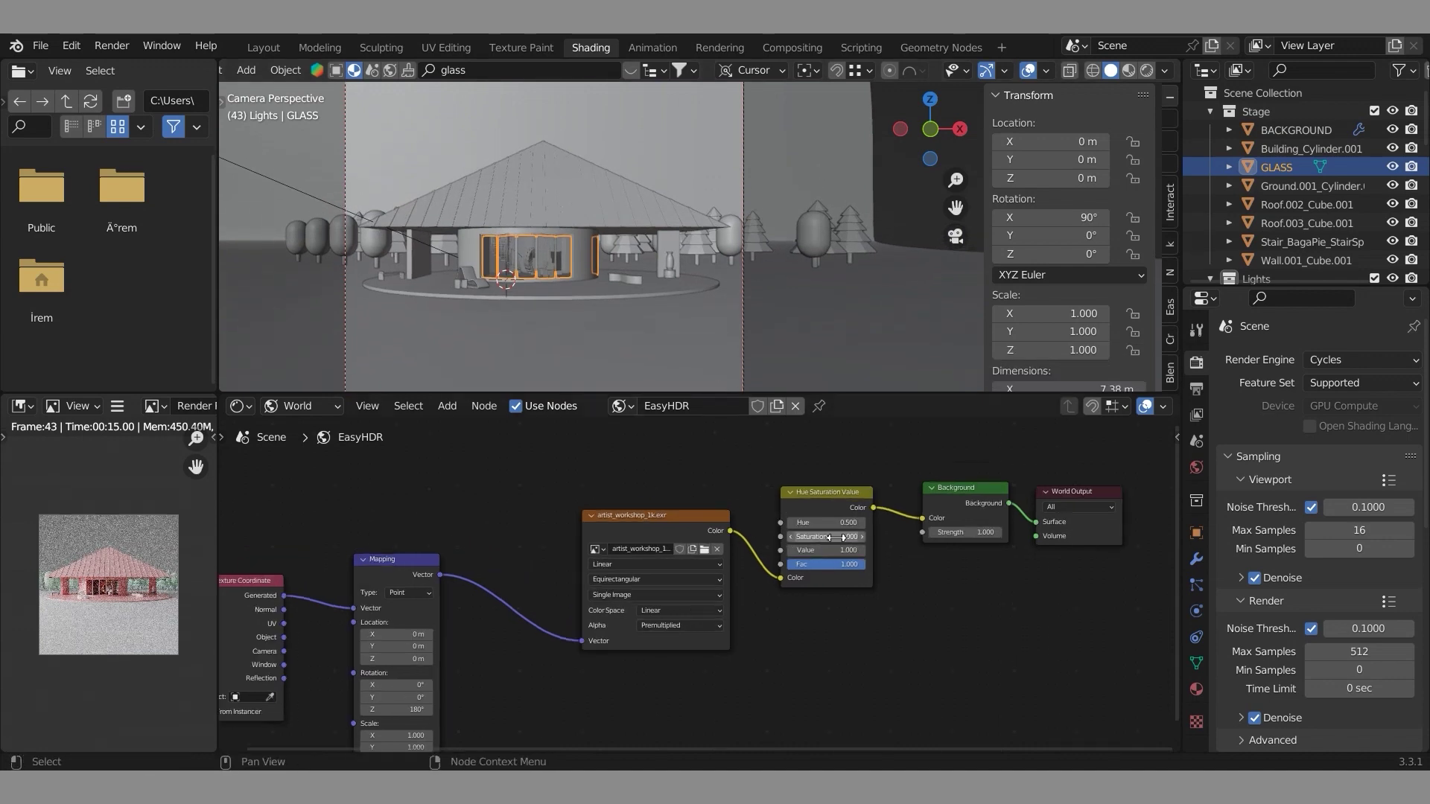
scroll(842, 475, "up", 4)
- With rendered shading on, set the world's Hue Saturation Value node to hue 0 and saturation 0
left_click(1145, 69)
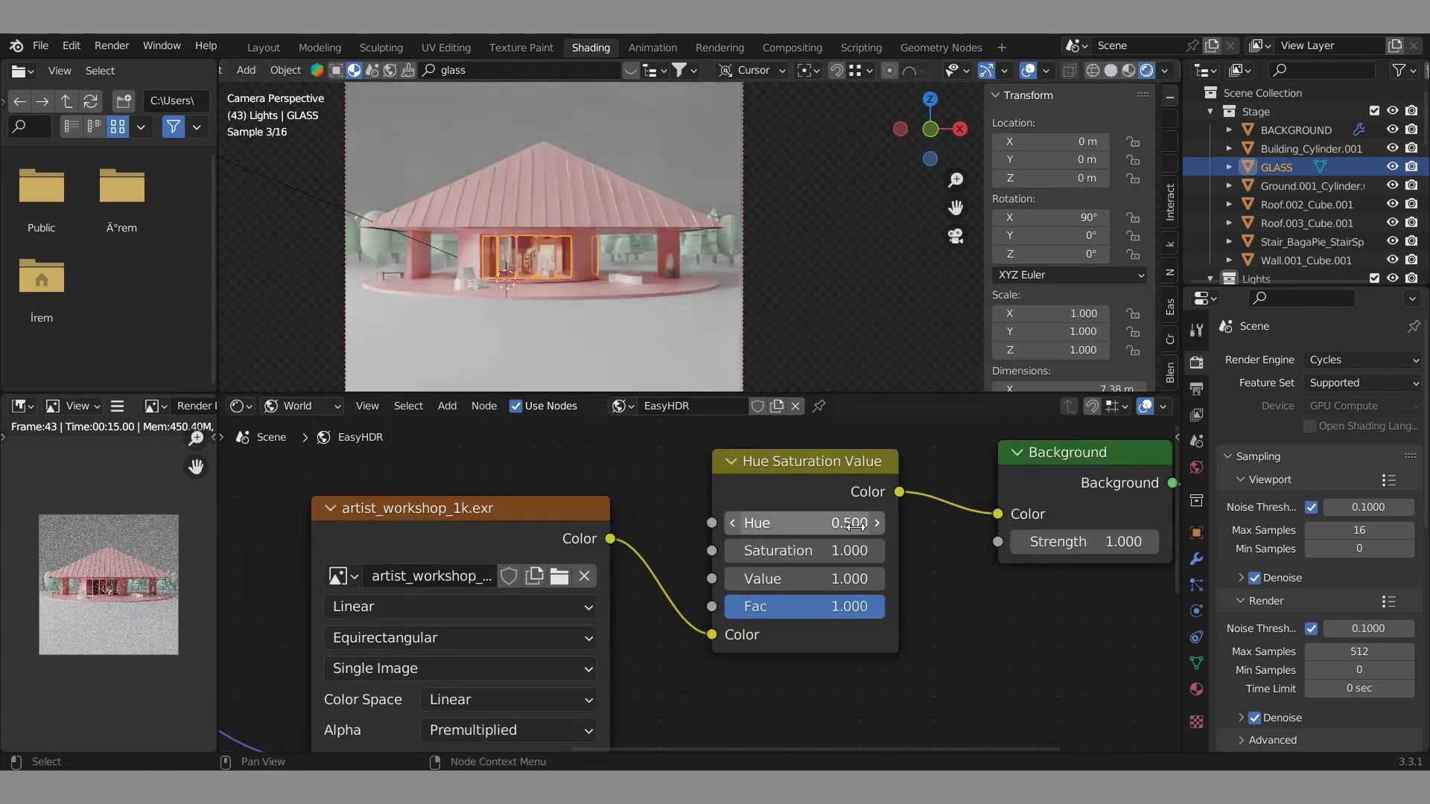
left_click(849, 523)
type("0")
key("Return")
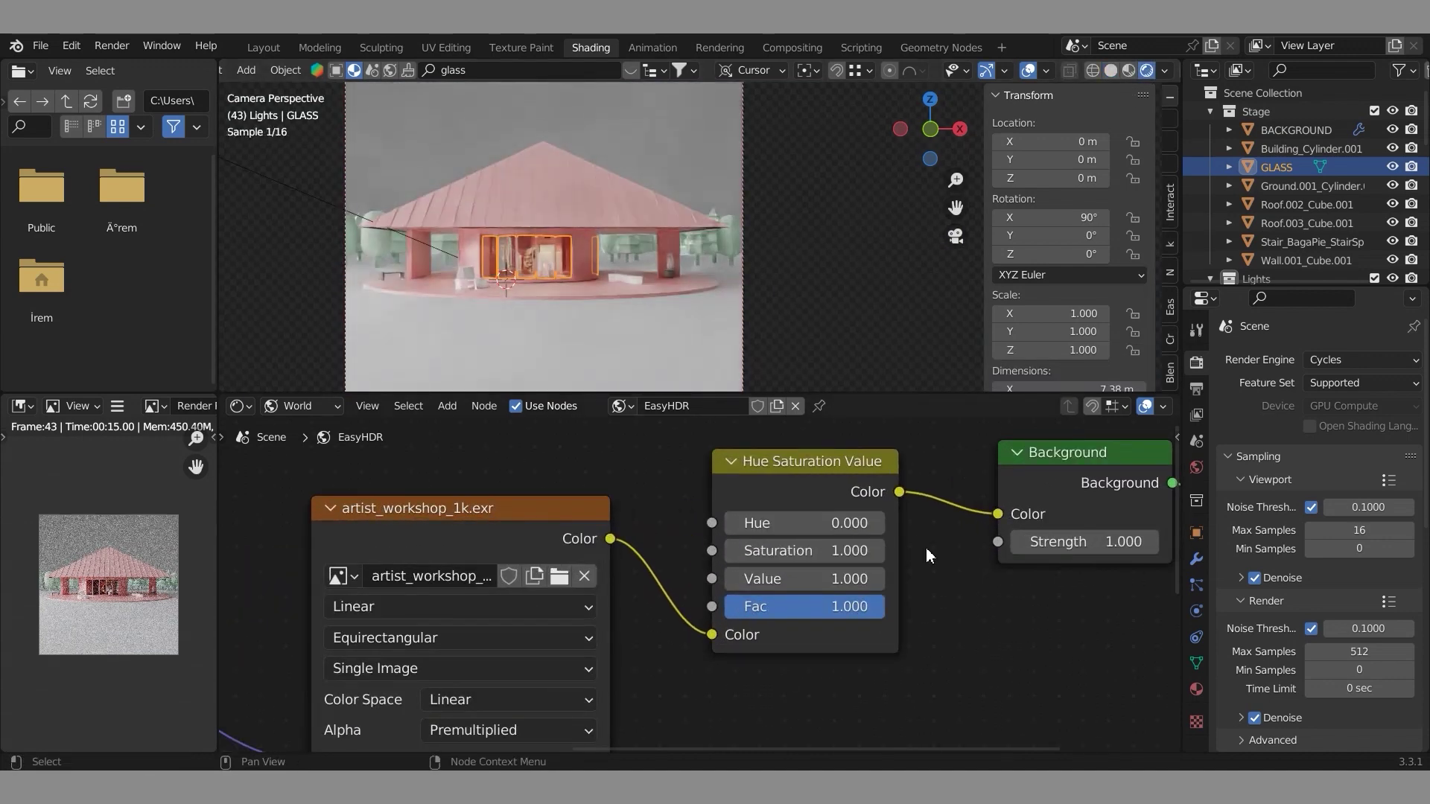
left_click(841, 551)
type("0")
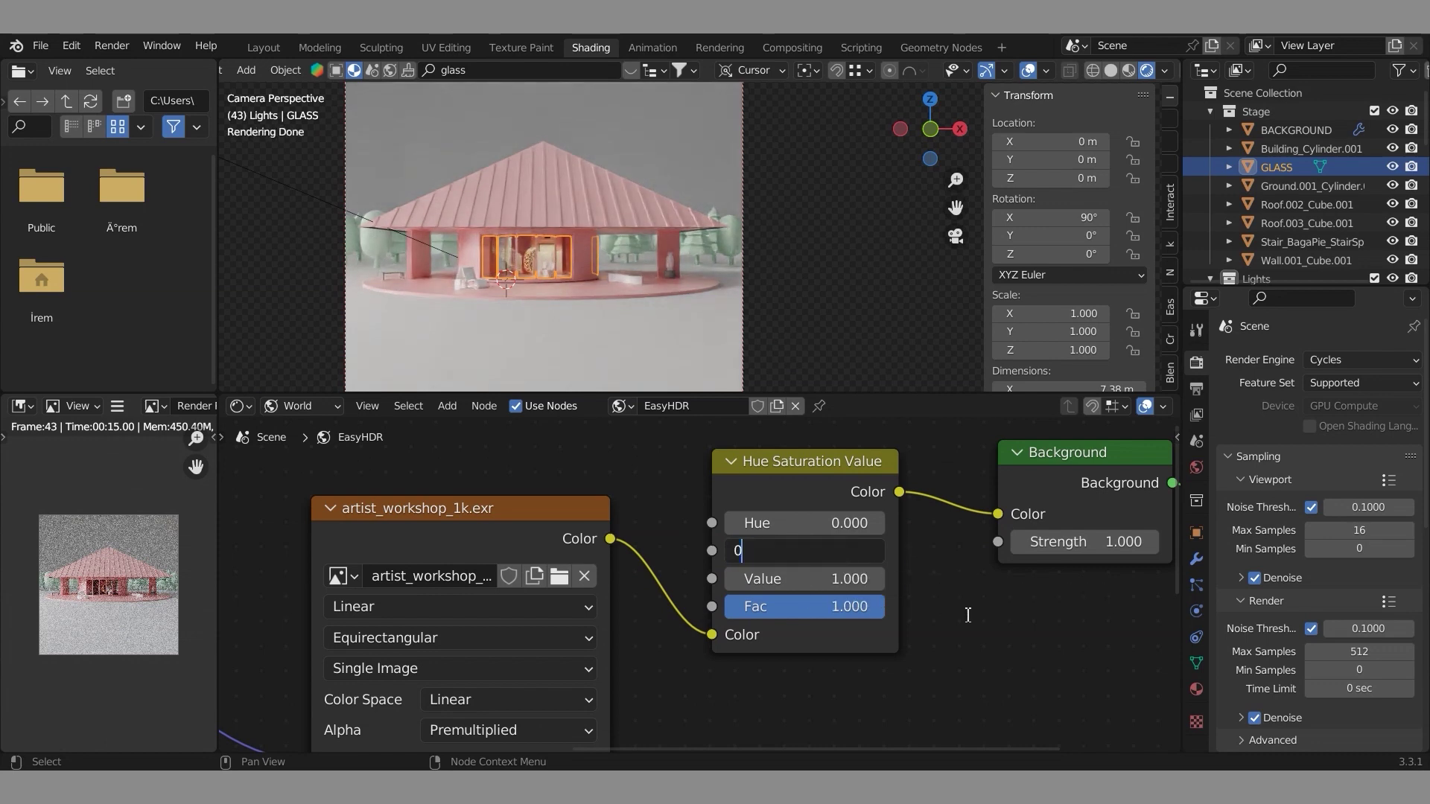
key("Return")
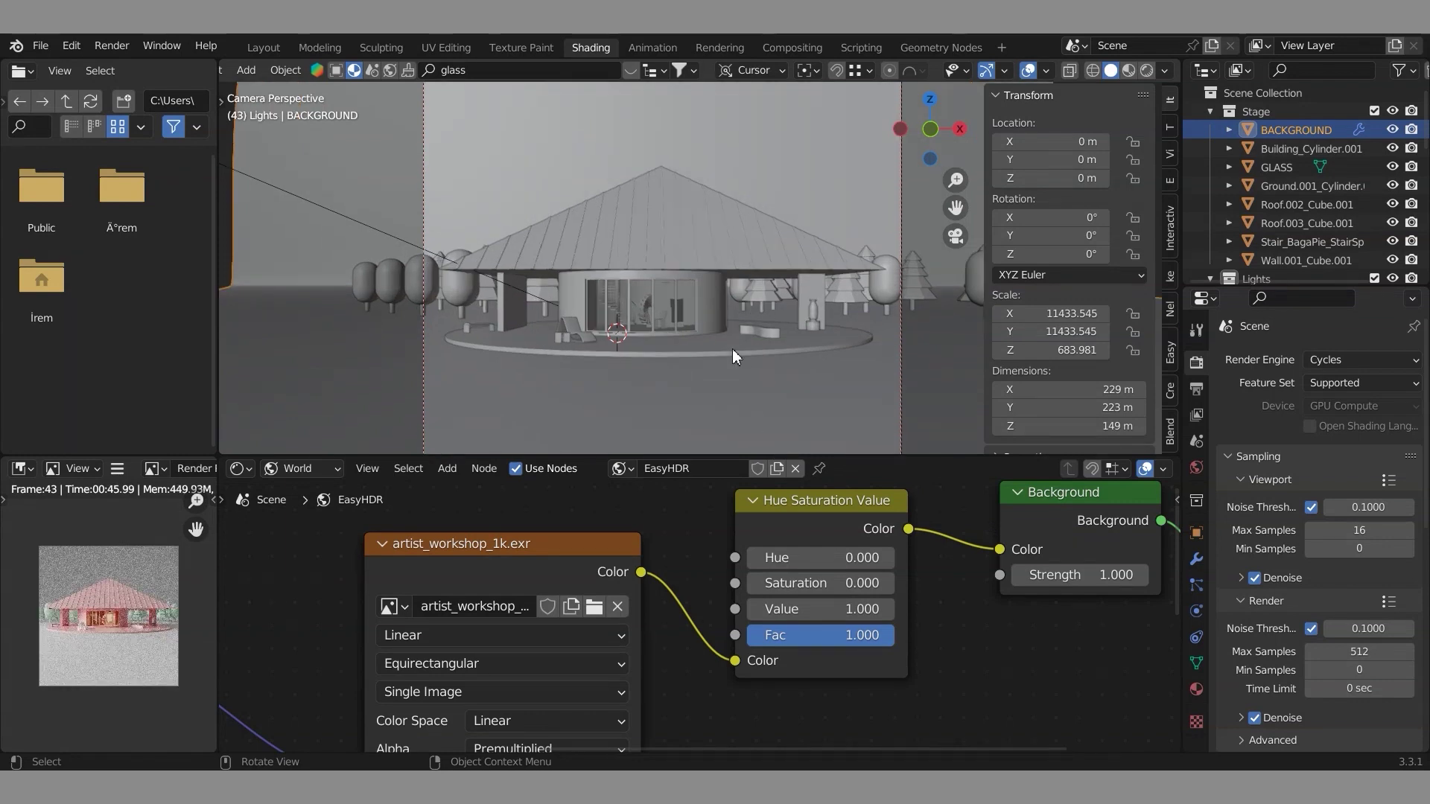
- Review the surface settings of the Pink material on the pavilion's round ground slab
left_click(732, 349)
left_click(1196, 689)
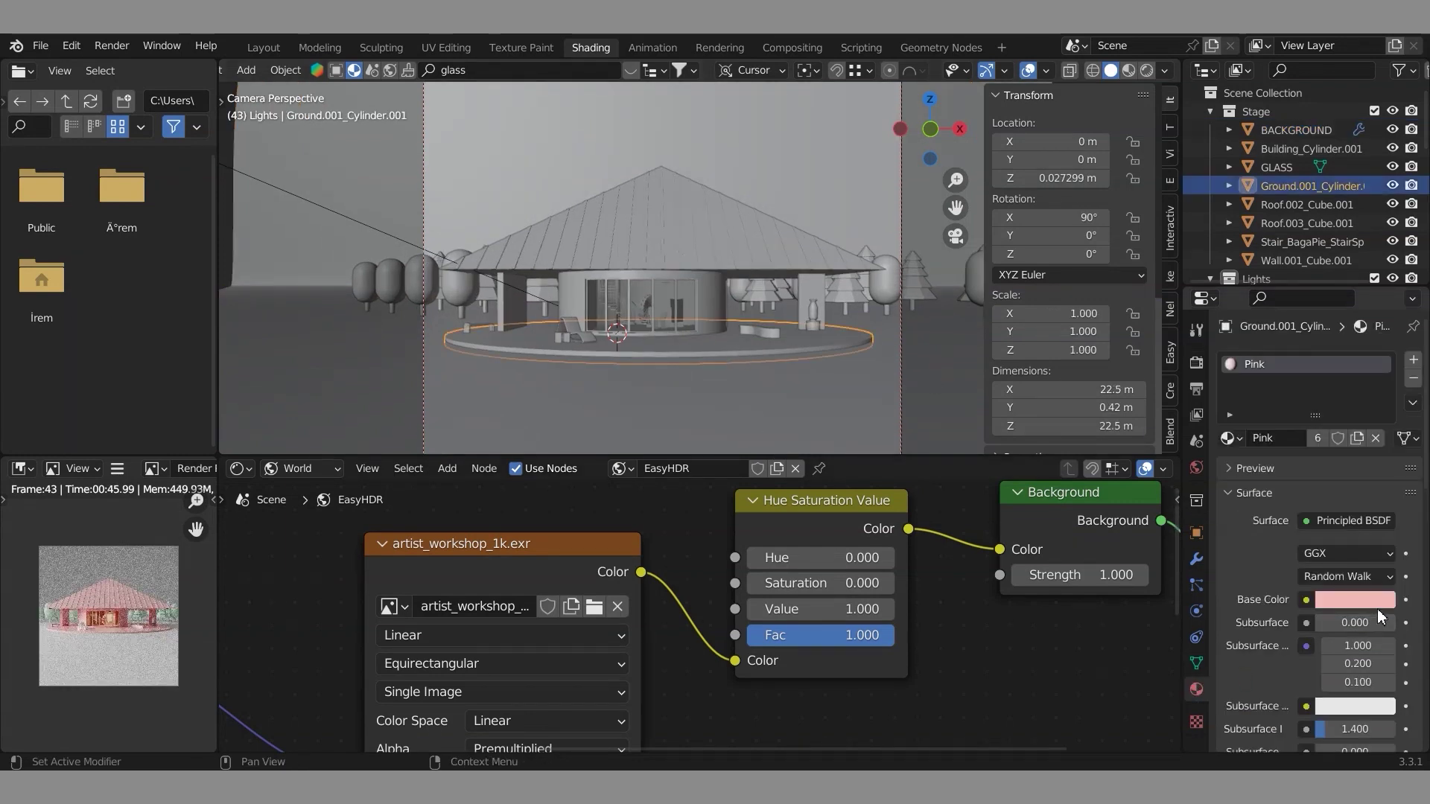
scroll(1380, 615, "down", 5)
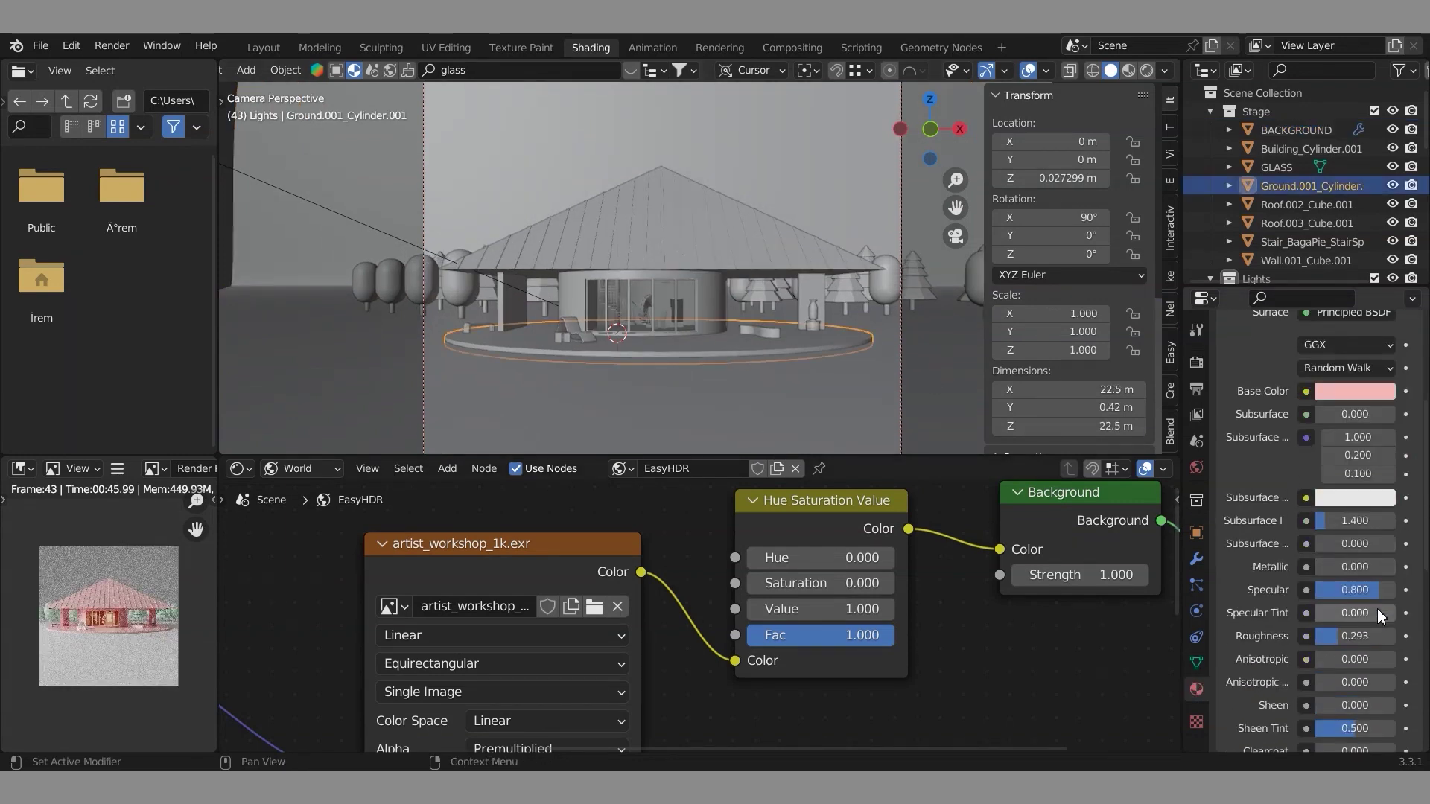
left_click_drag(981, 456, 968, 519)
left_click(961, 477)
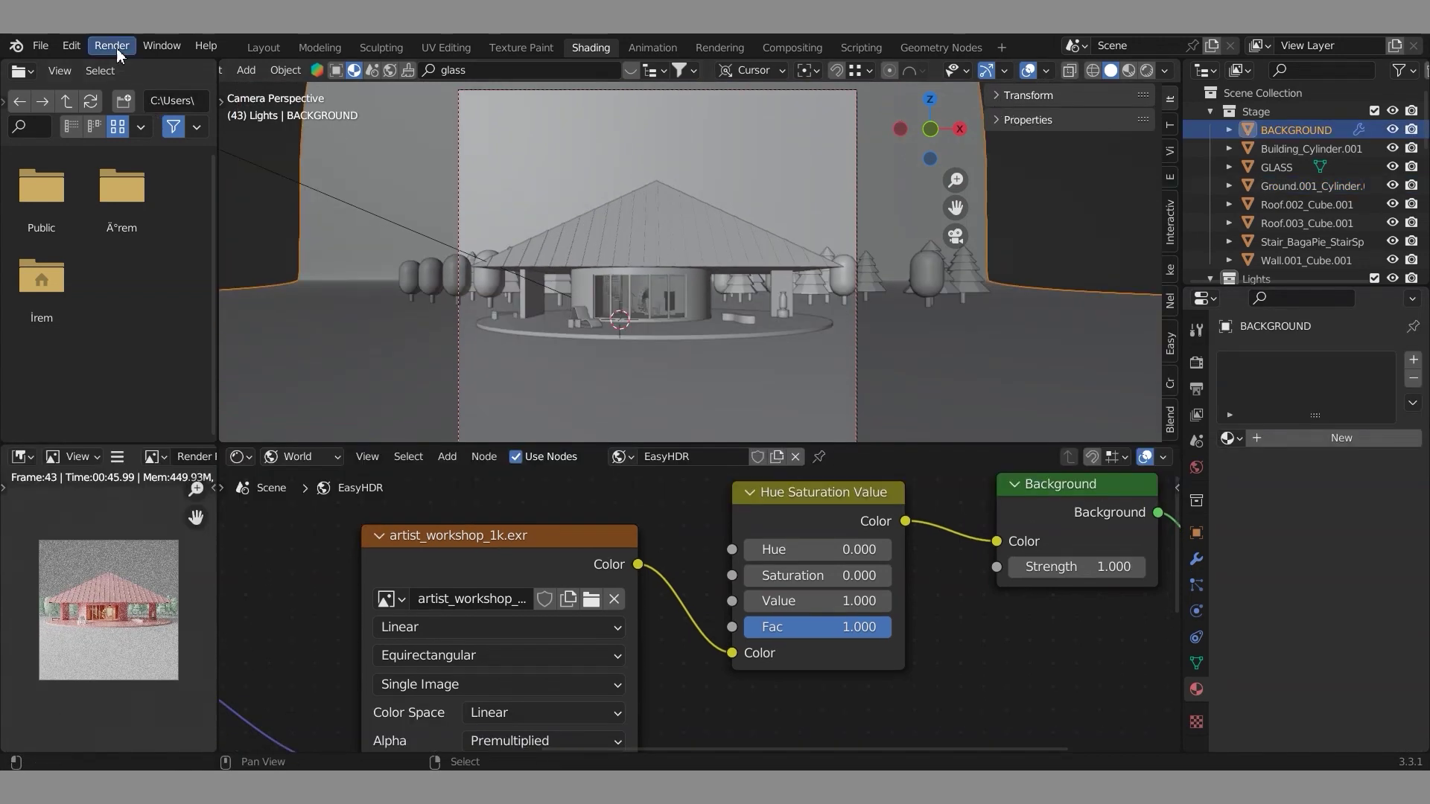
- Start a still render of the pavilion scene from the camera, stop it partway and close the render window
left_click(113, 47)
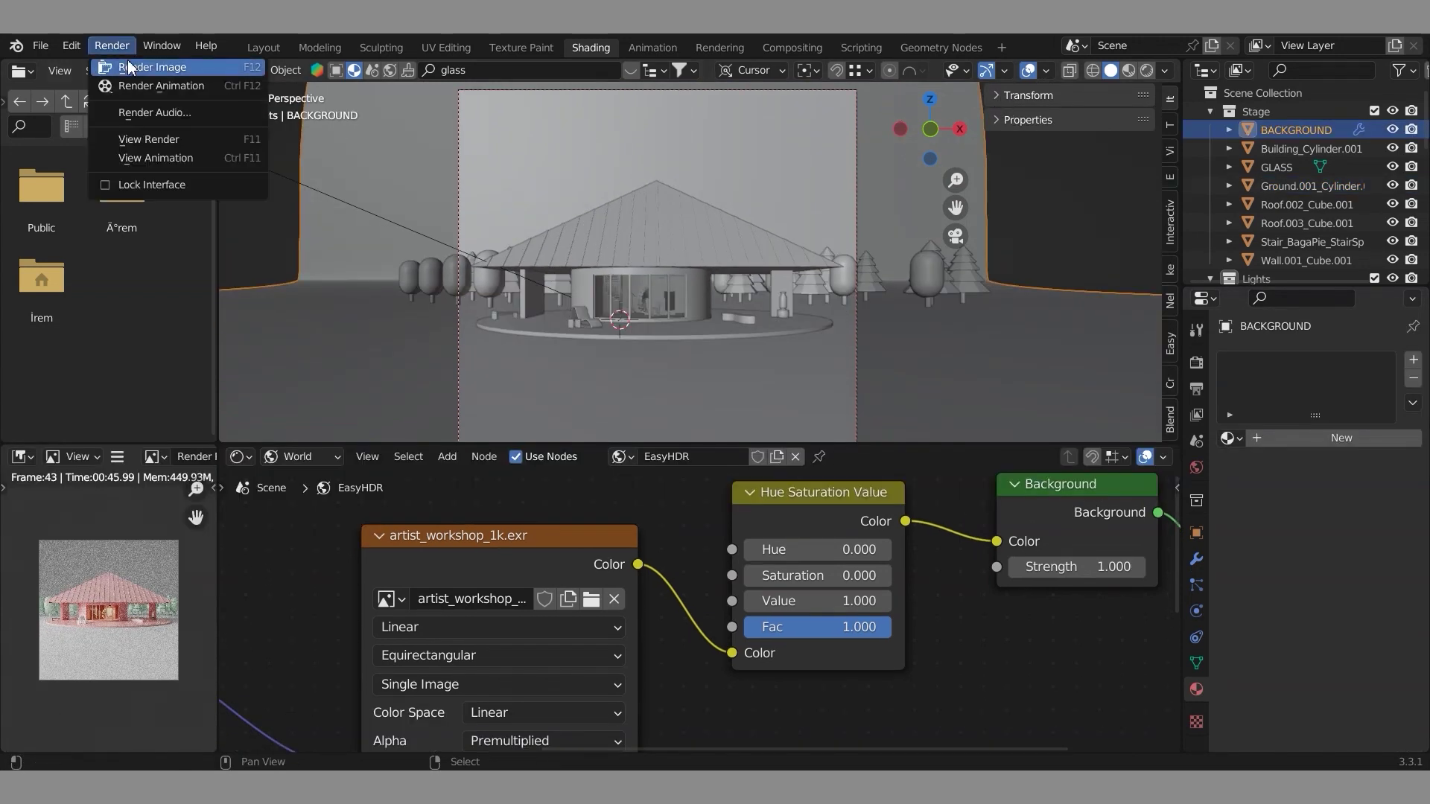
left_click(149, 67)
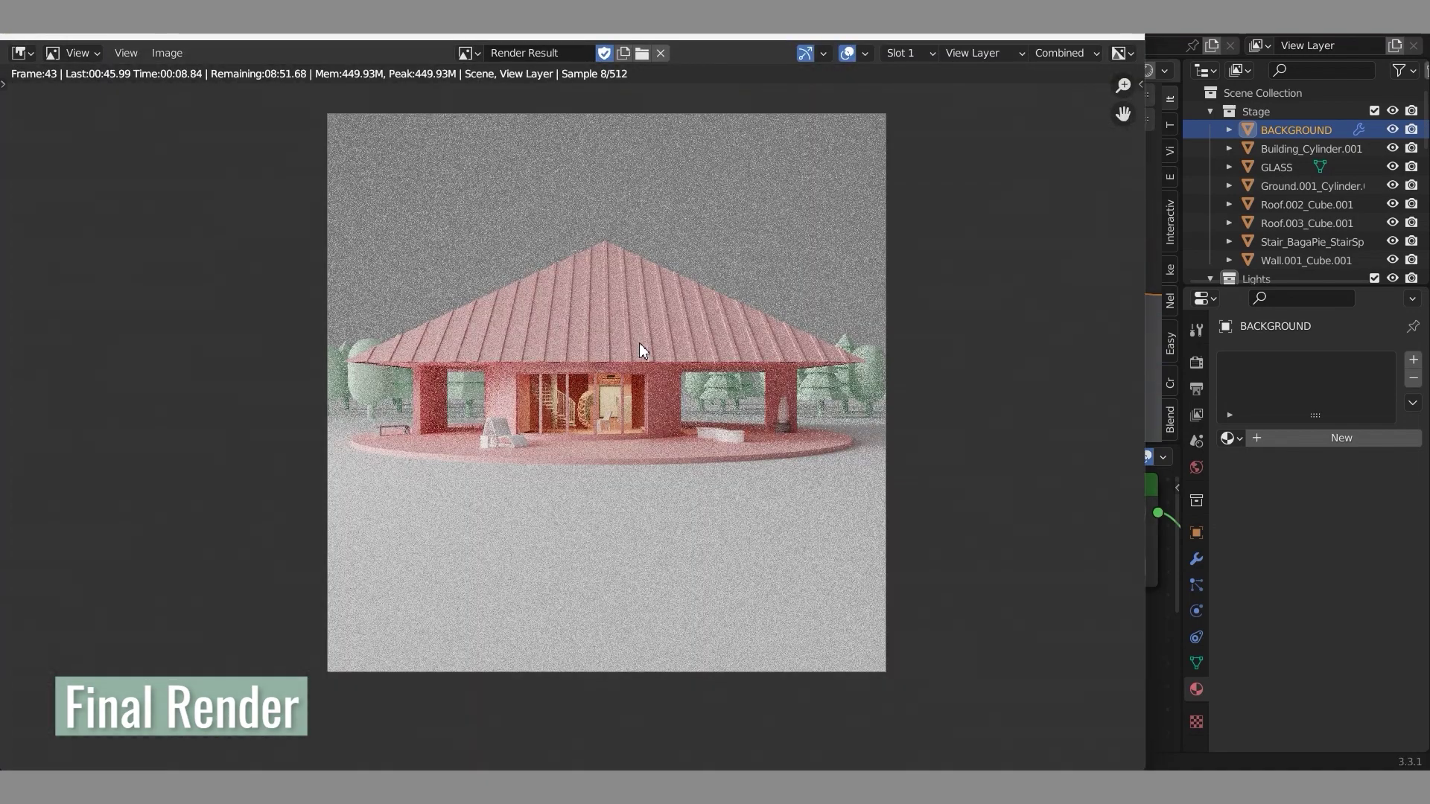
key("Escape")
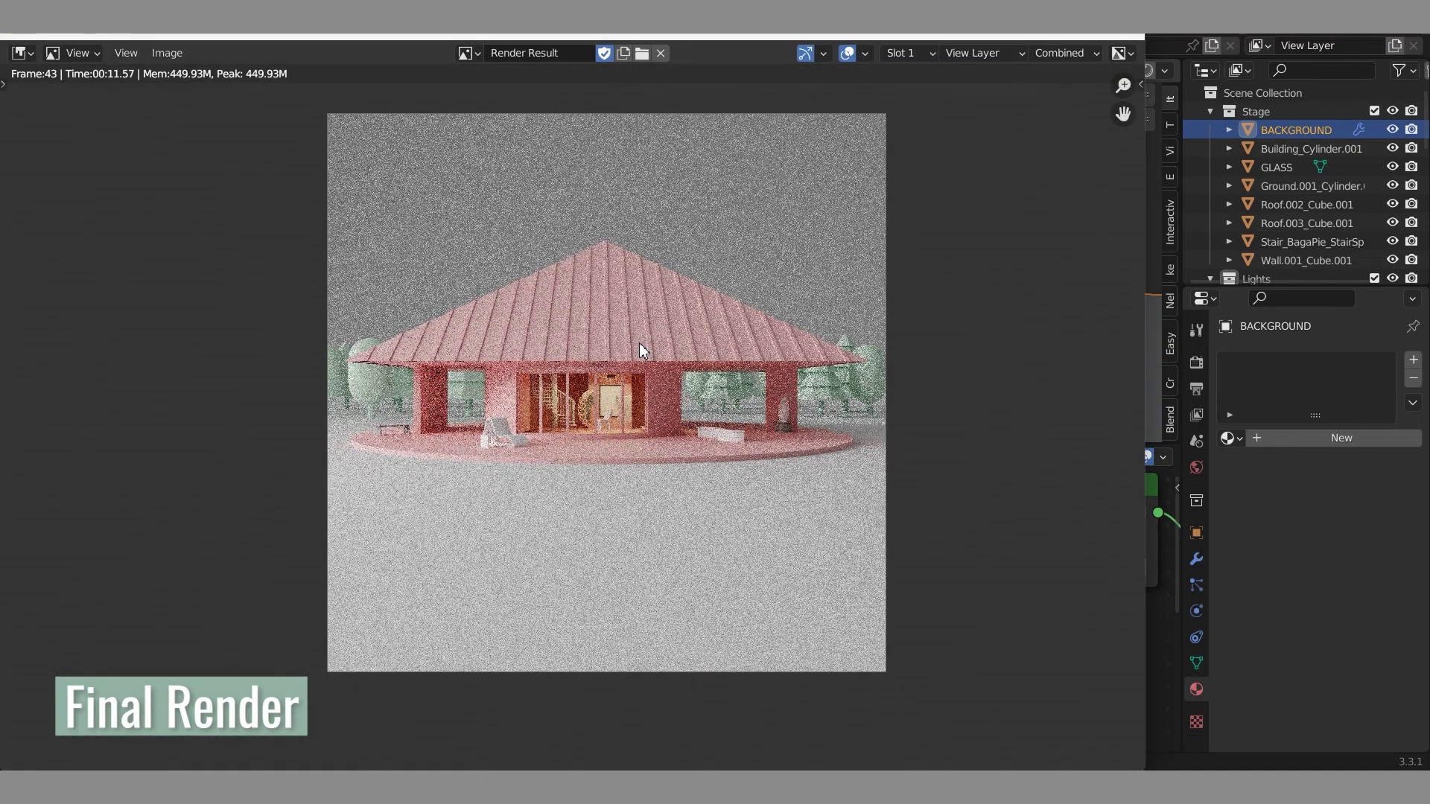
key("Escape")
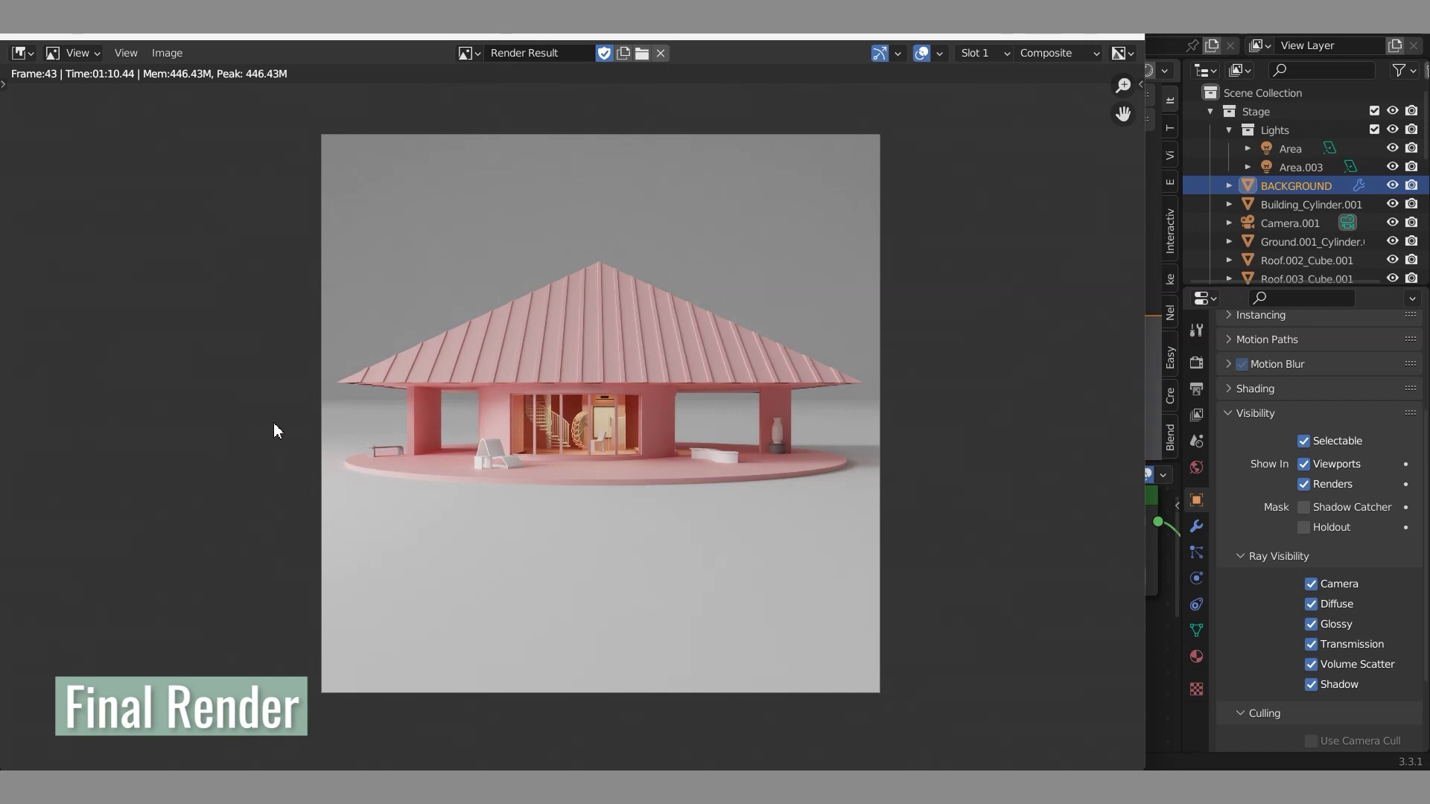
- Save the rendered image as a JPEG in the Documents folder, entering a new file name
left_click(166, 53)
left_click(210, 186)
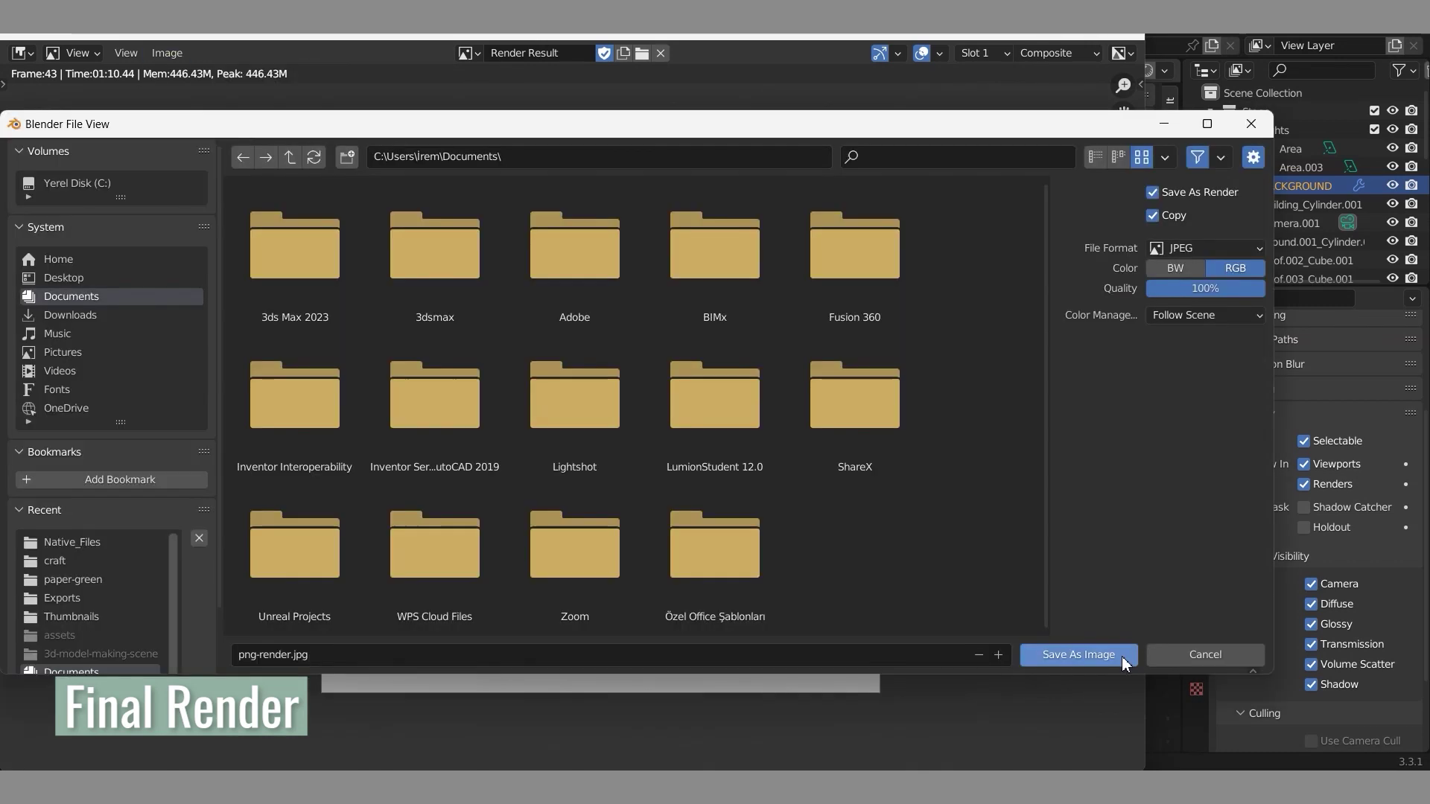
left_click(918, 647)
type("rend")
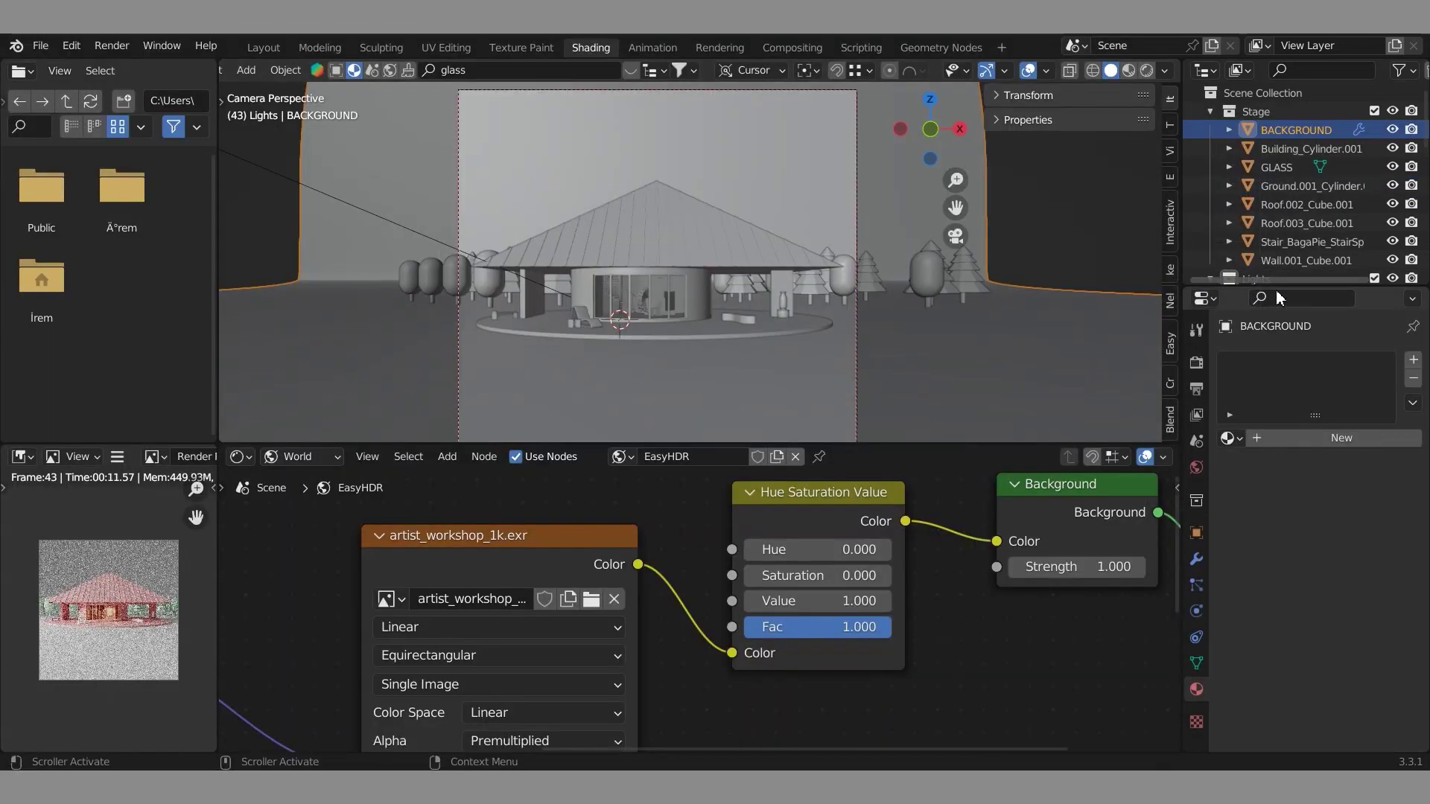
- Move all furniture, props and trees from Chair down to Wall into a new collection named Objects
left_click_drag(1275, 289, 1264, 663)
left_click(1264, 658)
left_click(1266, 336, "shift")
key("m")
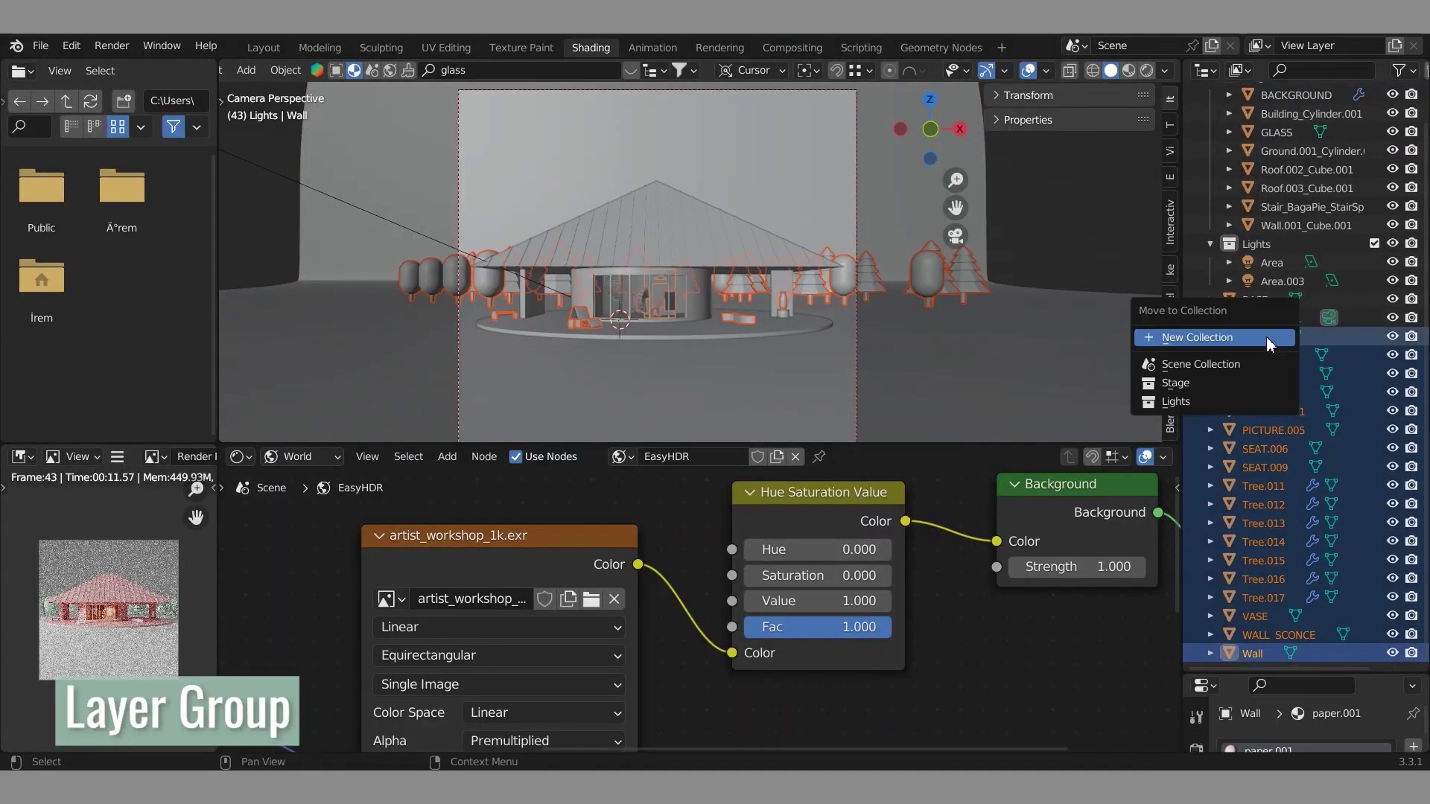
left_click(1265, 336)
type("Objects")
left_click(1254, 393)
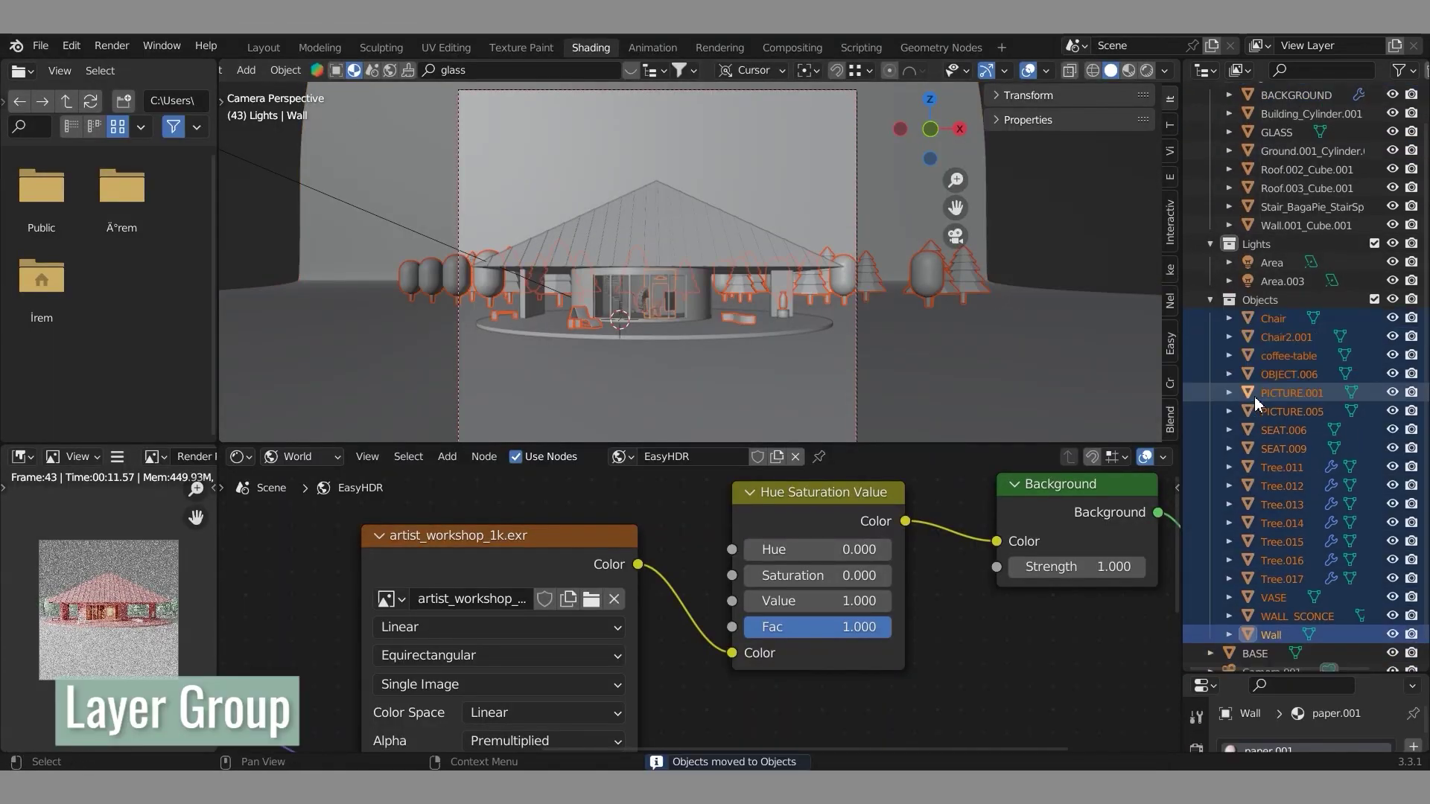
- Nest the Lights collection inside Stage, and move the building parts from Building_Cylinder.001 to Wall.001_Cube.001 into the Objects collection
left_click(1208, 302)
left_click_drag(1228, 287, 1293, 145)
left_click(1279, 315)
left_click(1285, 202, "shift")
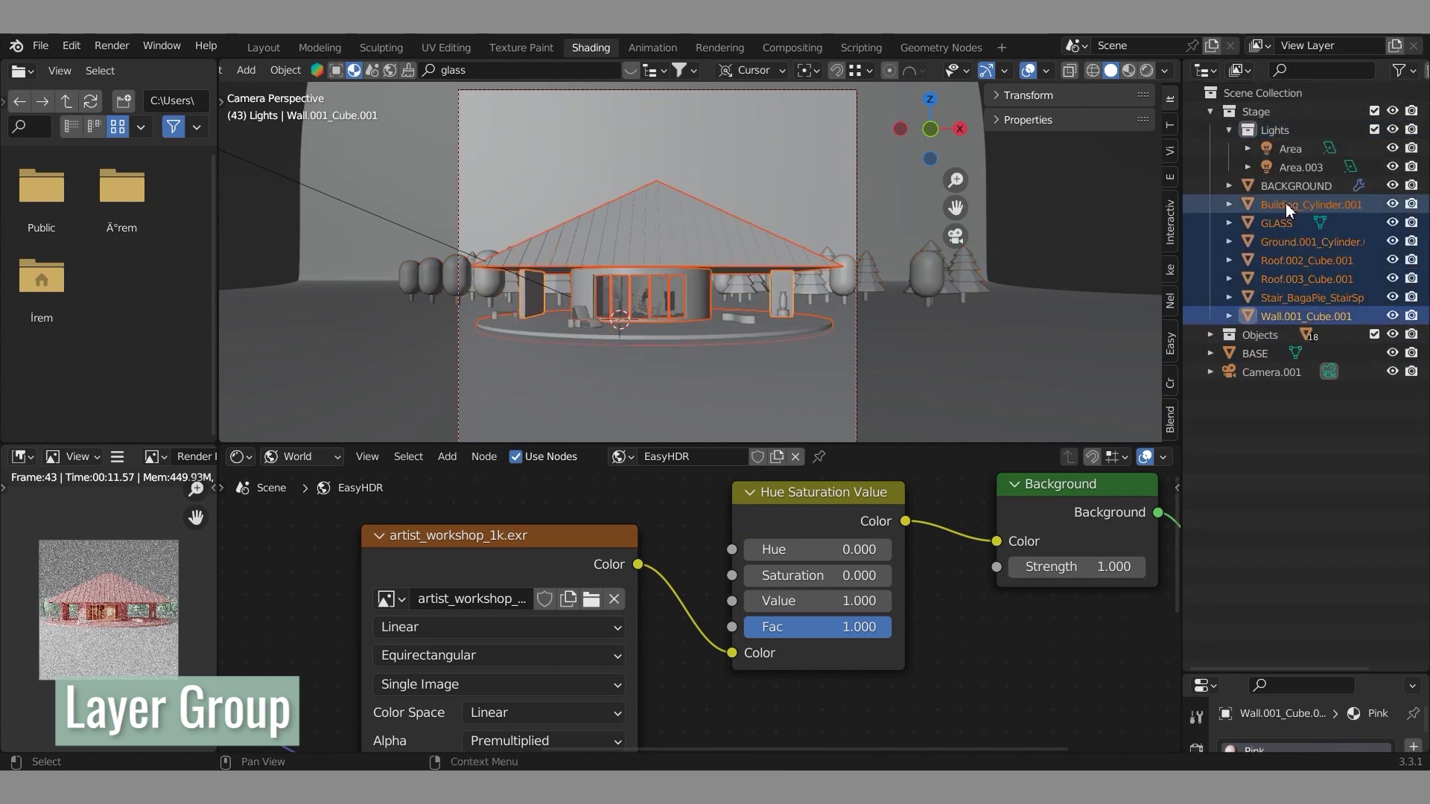
key("m")
left_click(1255, 272)
- Place BASE in the Stage collection, and switch the Objects collection off and on to check its contents
left_click_drag(1266, 243, 1275, 114)
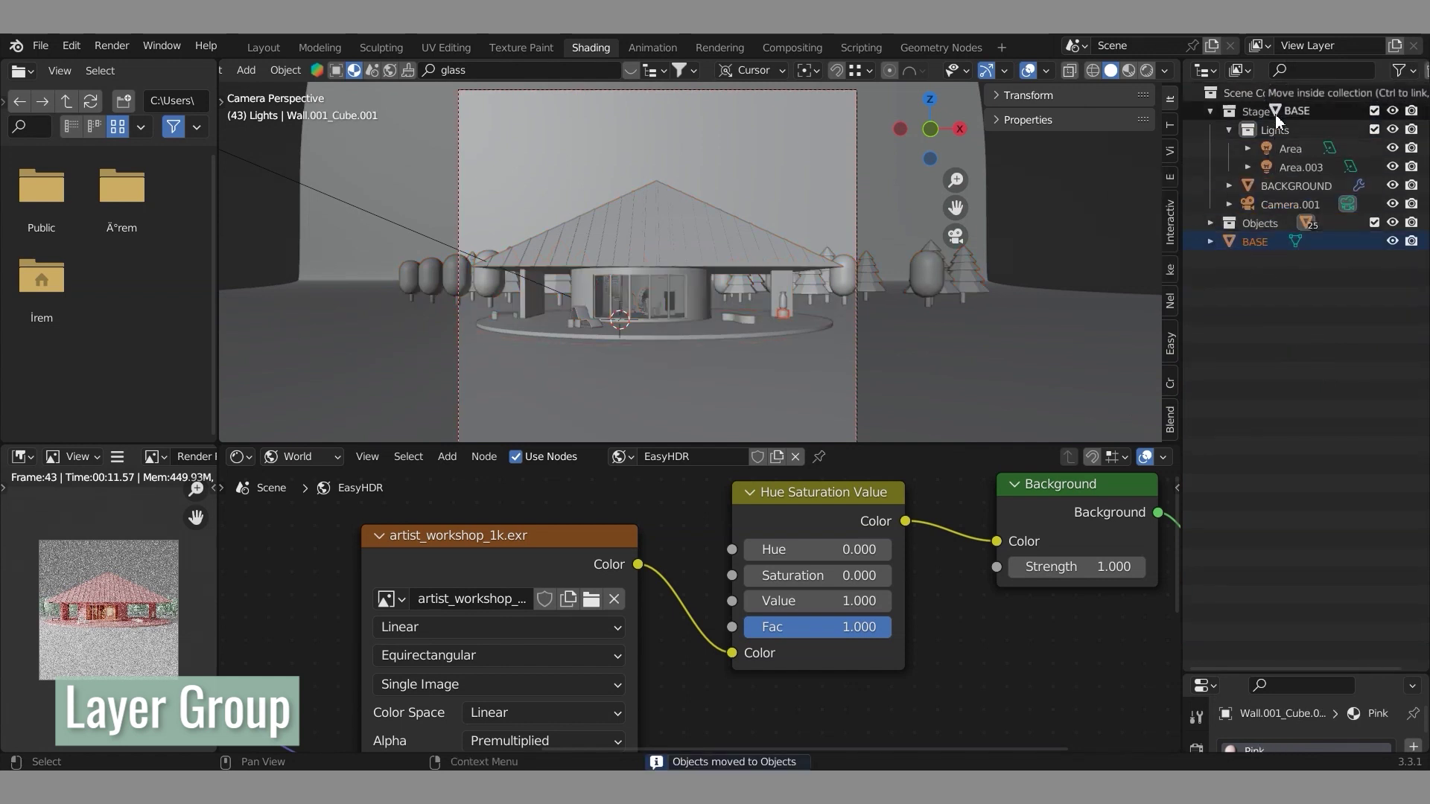
left_click(1374, 241)
left_click(1374, 242)
- Move the vase's BASE object into the Objects collection
left_click(785, 315)
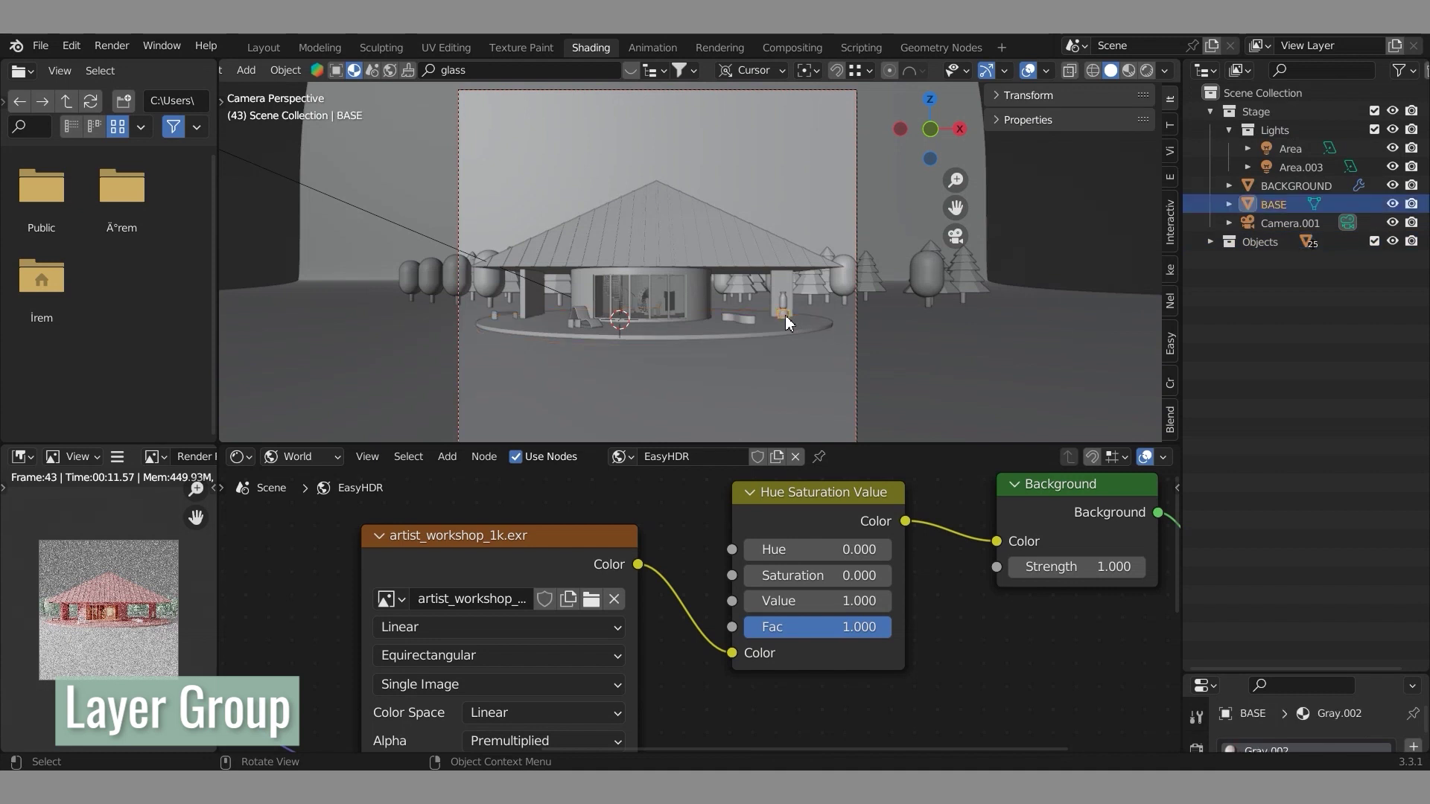
key("m")
left_click(784, 315)
- Group Tree.011 through Tree.017 in a new collection named Tree, and exclude that collection from the view layer
left_click(1210, 223)
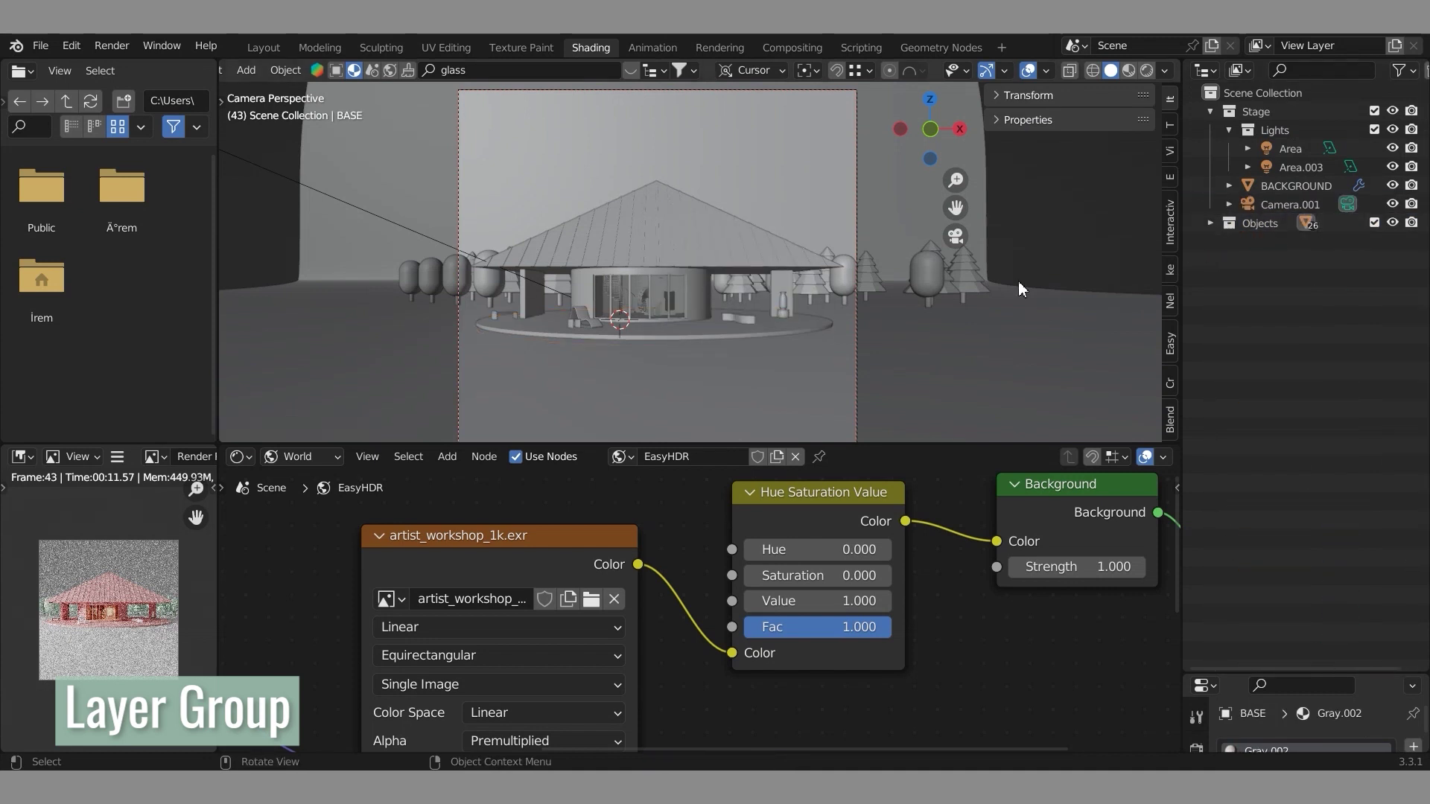
left_click(1218, 225)
left_click(1210, 224)
left_click(1281, 520)
left_click(1297, 632, "shift")
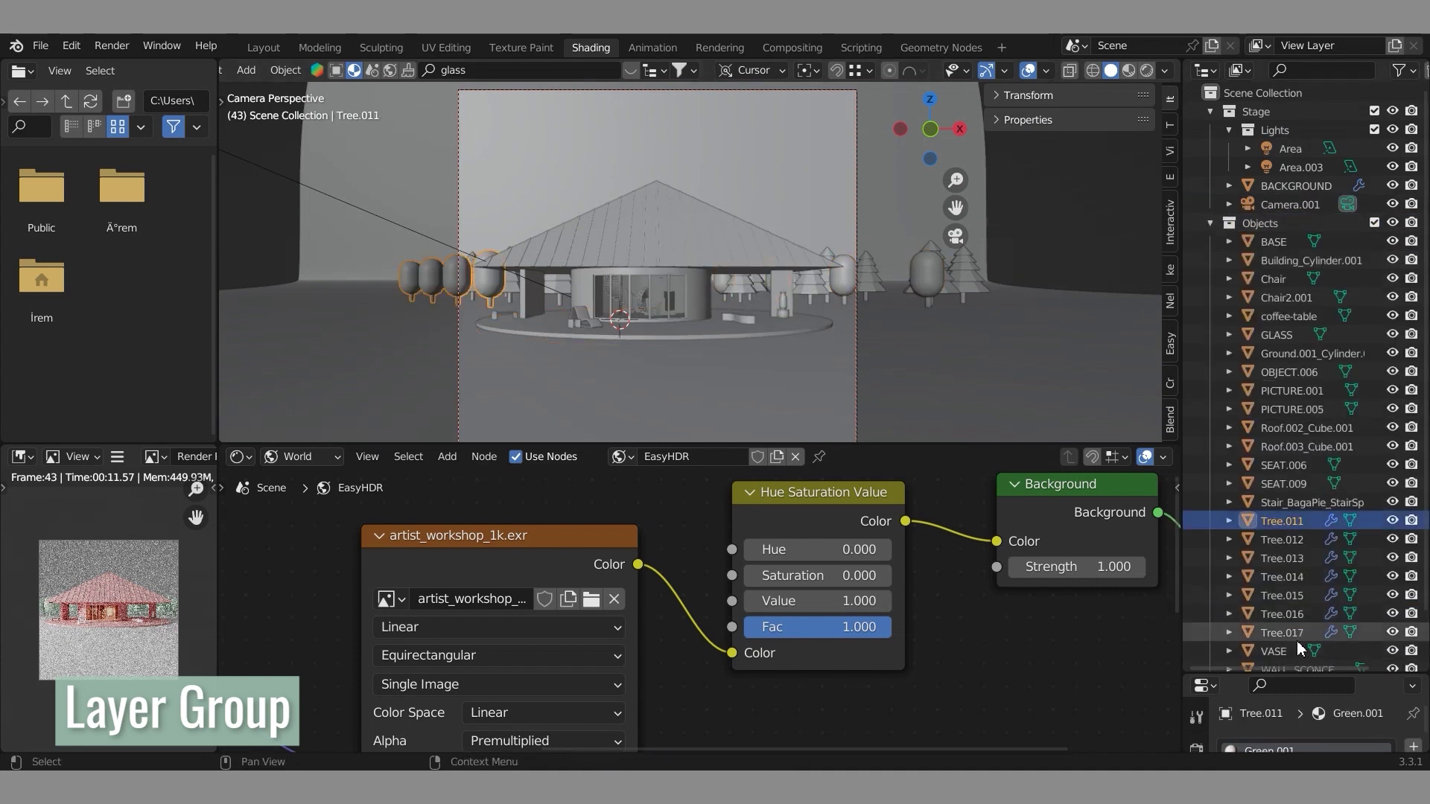
key("m")
left_click(1257, 565)
type("Tree")
key("Return")
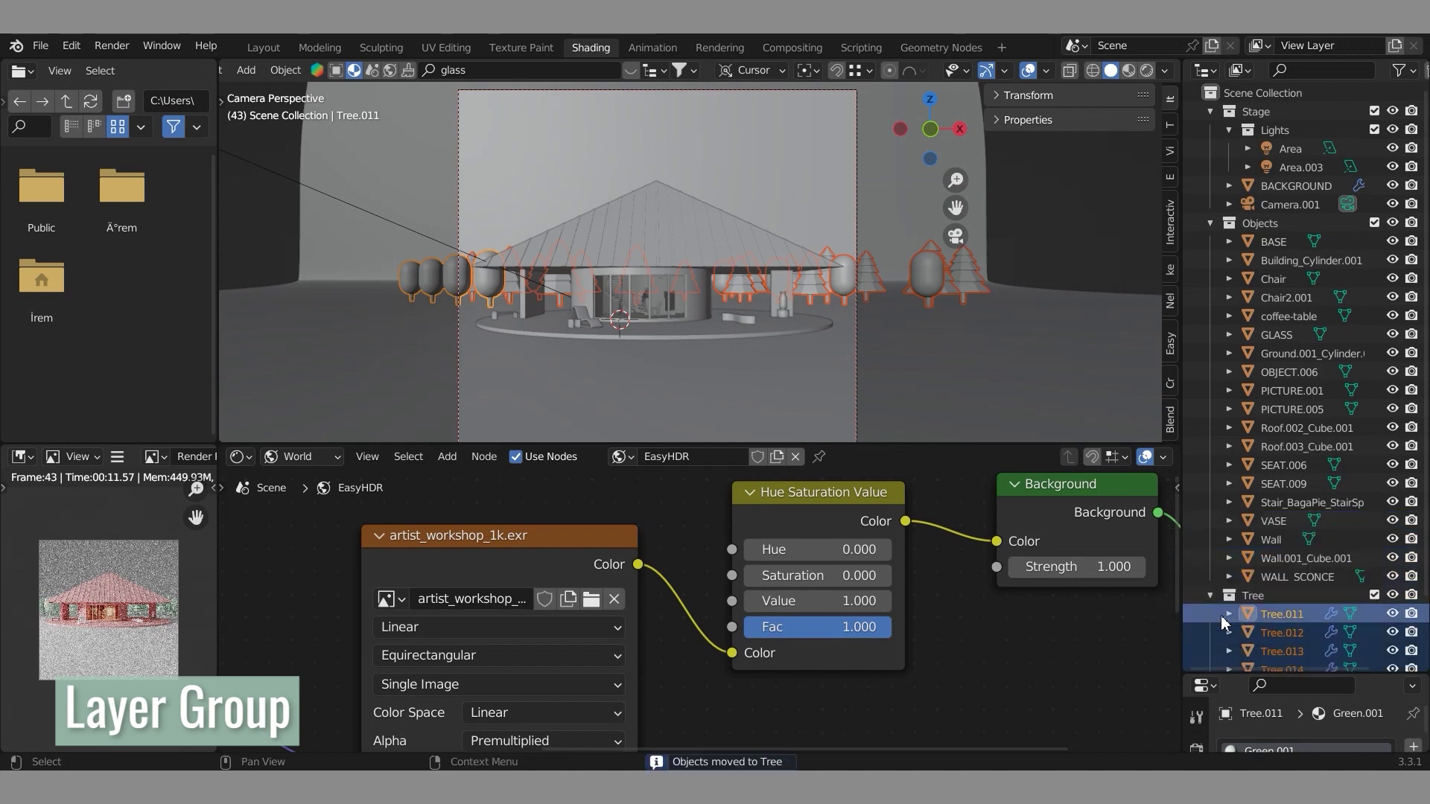
left_click(1373, 596)
- Check which objects belong to the building, and move Ground.001_Cylinder from Objects into the Stage collection
left_click(1288, 576)
left_click(1279, 483)
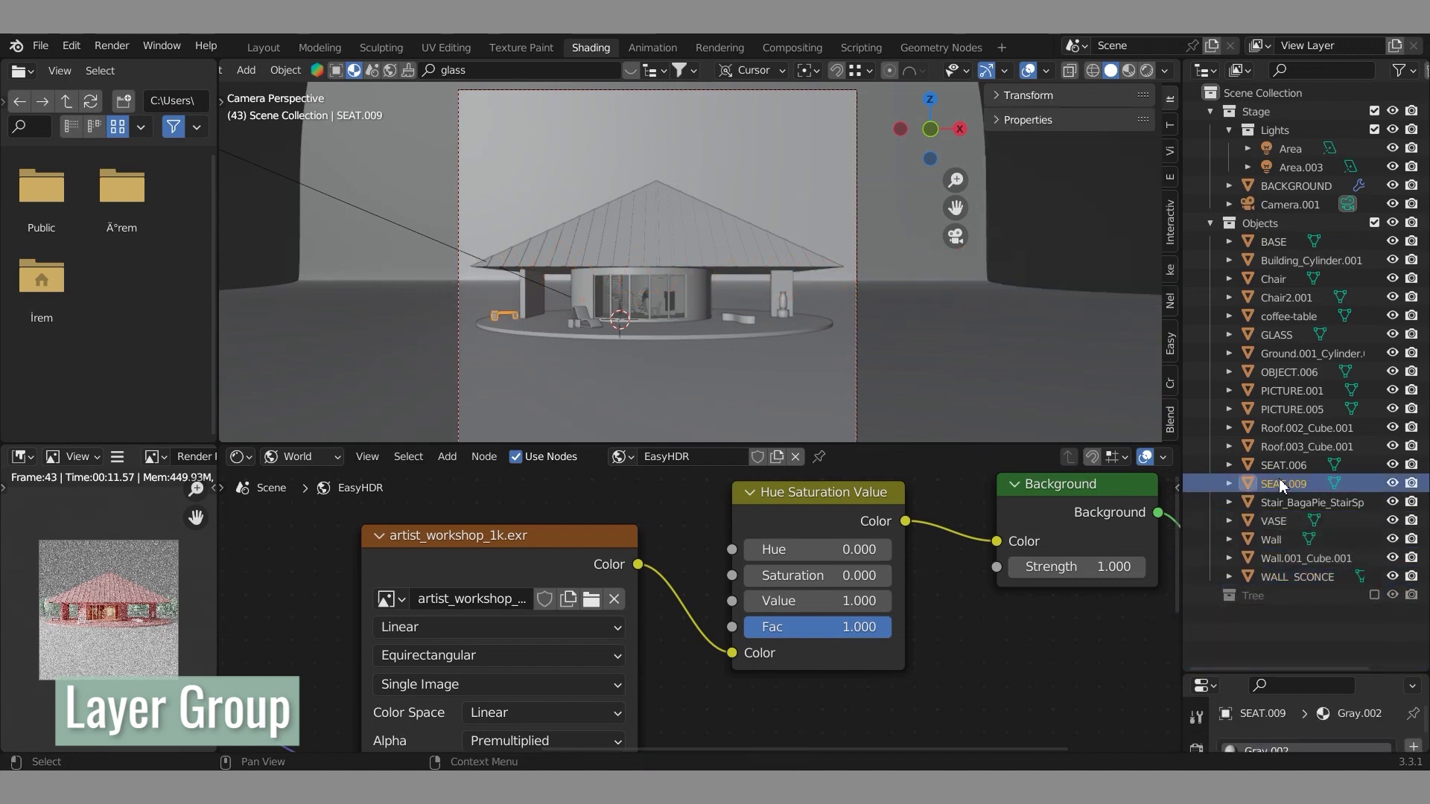
left_click(1267, 355)
left_click_drag(1266, 354, 1275, 120)
- Move Wall.001_Cube.001 and Building_Cylinder.001 from Objects into the Stage collection
left_click(1296, 259)
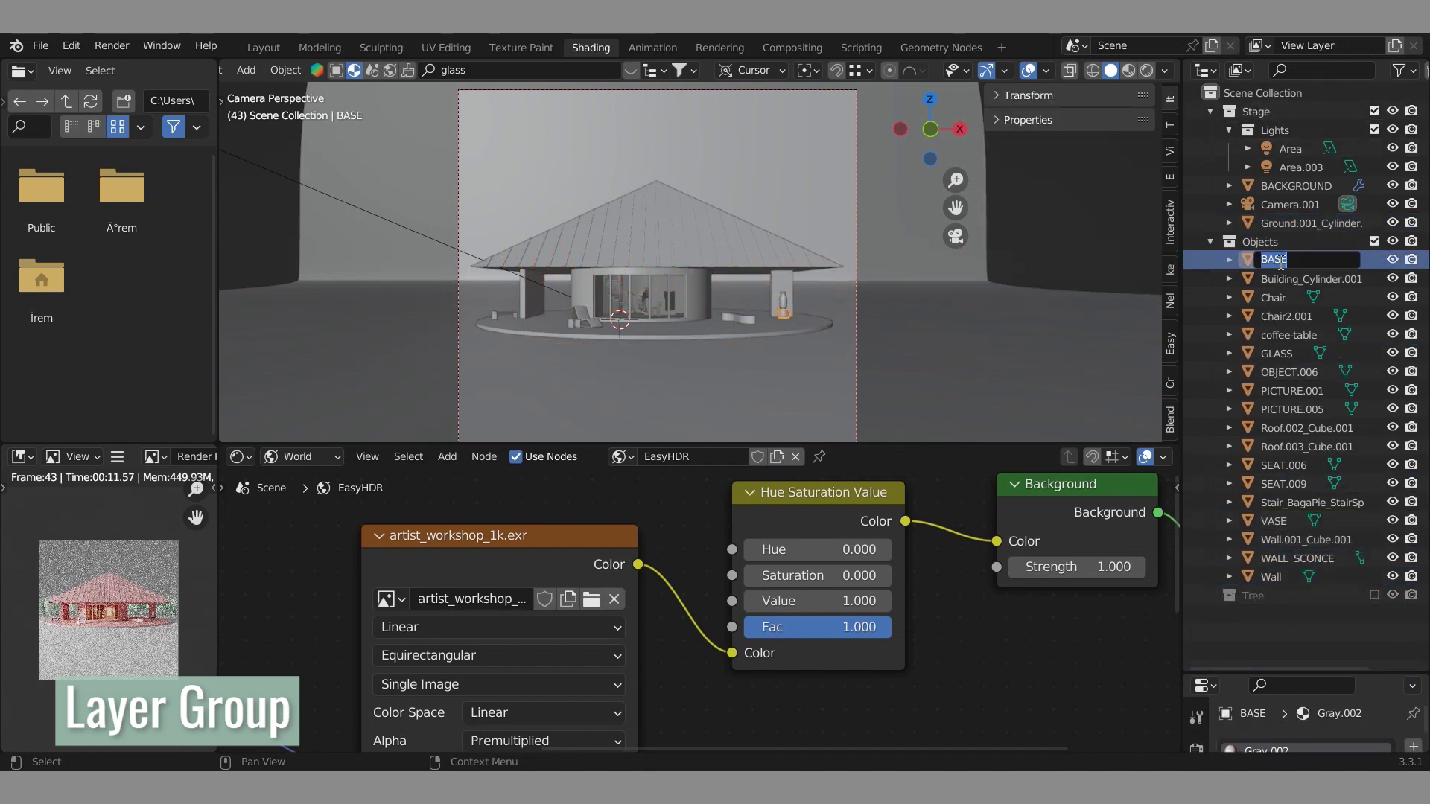
left_click(1284, 541)
left_click_drag(1283, 542, 1277, 112)
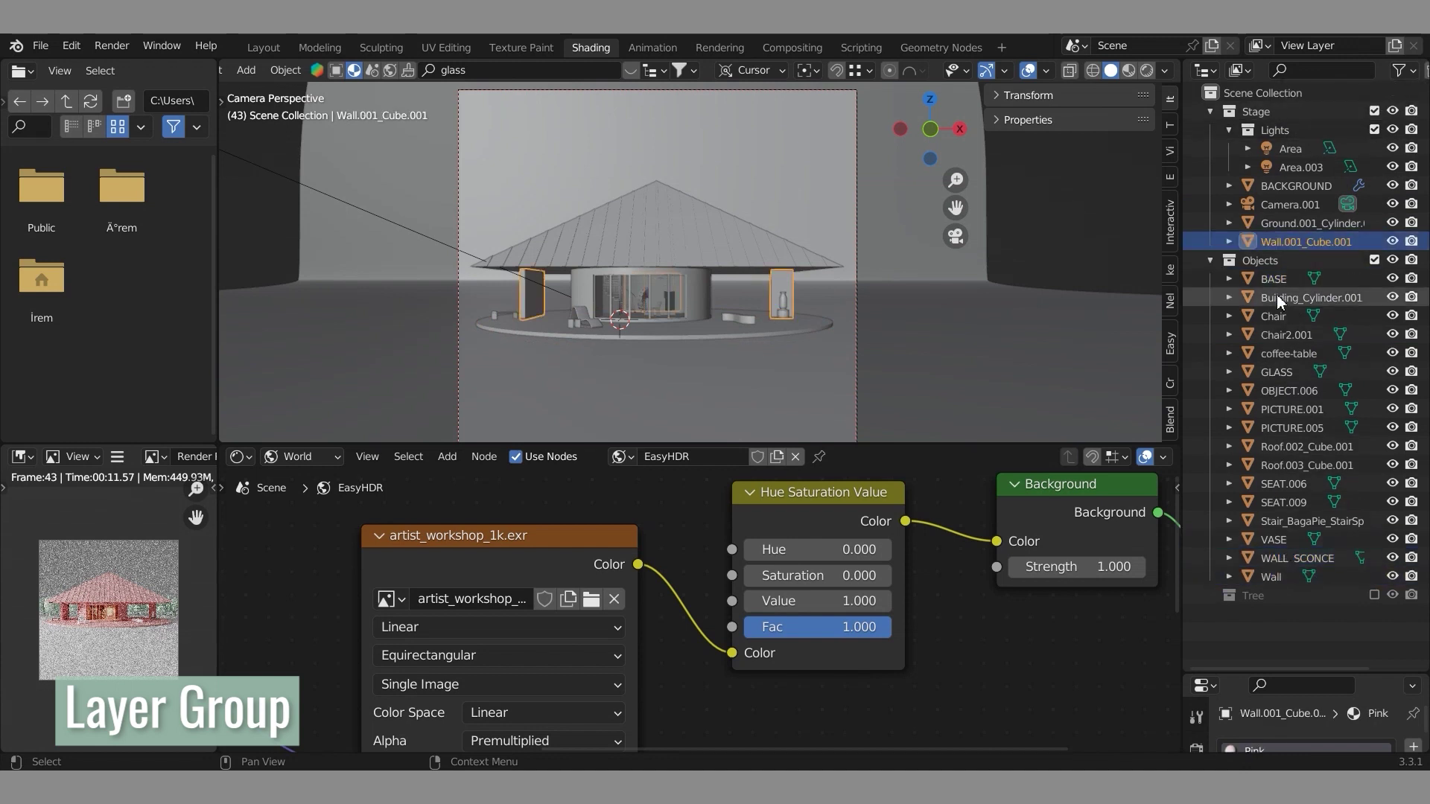
left_click(1281, 520)
left_click_drag(1273, 297, 1269, 113)
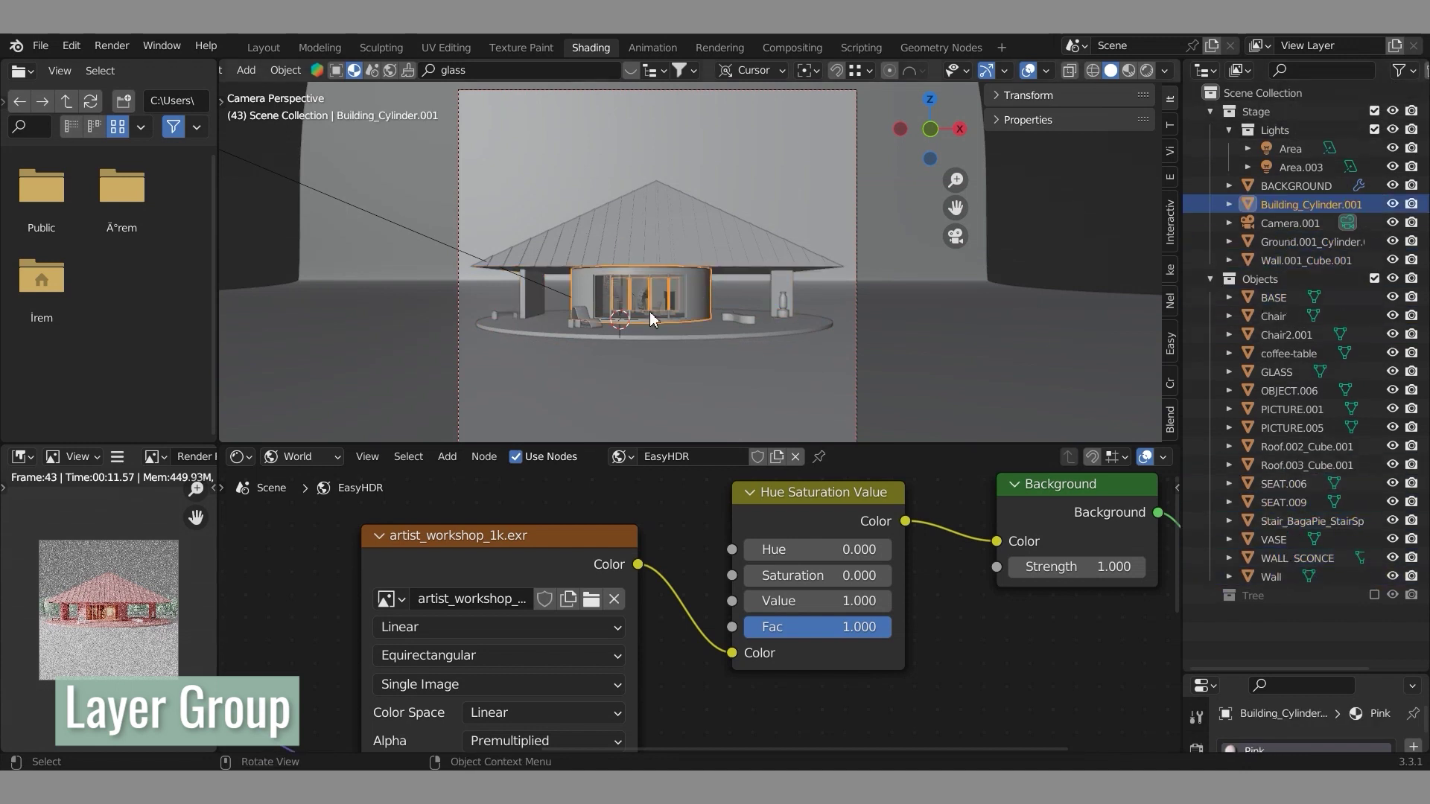
- Move Roof.002_Cube.001 and Roof.003_Cube.001 into the Stage collection, and toggle the Objects collection off and on as a check
left_click(1266, 447)
left_click_drag(1265, 449, 1270, 113)
left_click(1313, 469)
left_click_drag(1314, 469, 1271, 113)
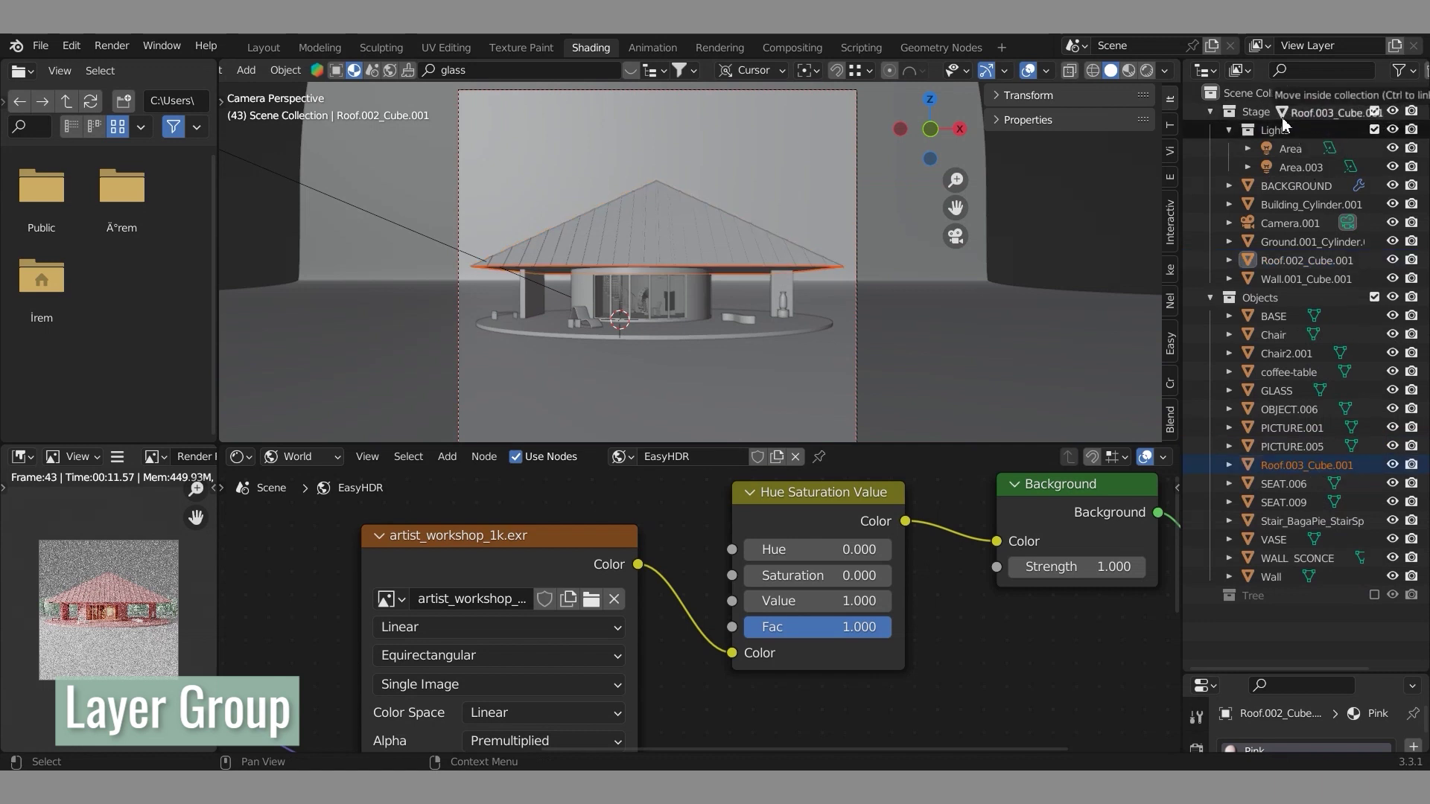
left_click(1373, 315)
left_click(1374, 316)
- Make the BACKGROUND backdrop a Shadow Catcher in its object visibility settings
left_click(793, 341)
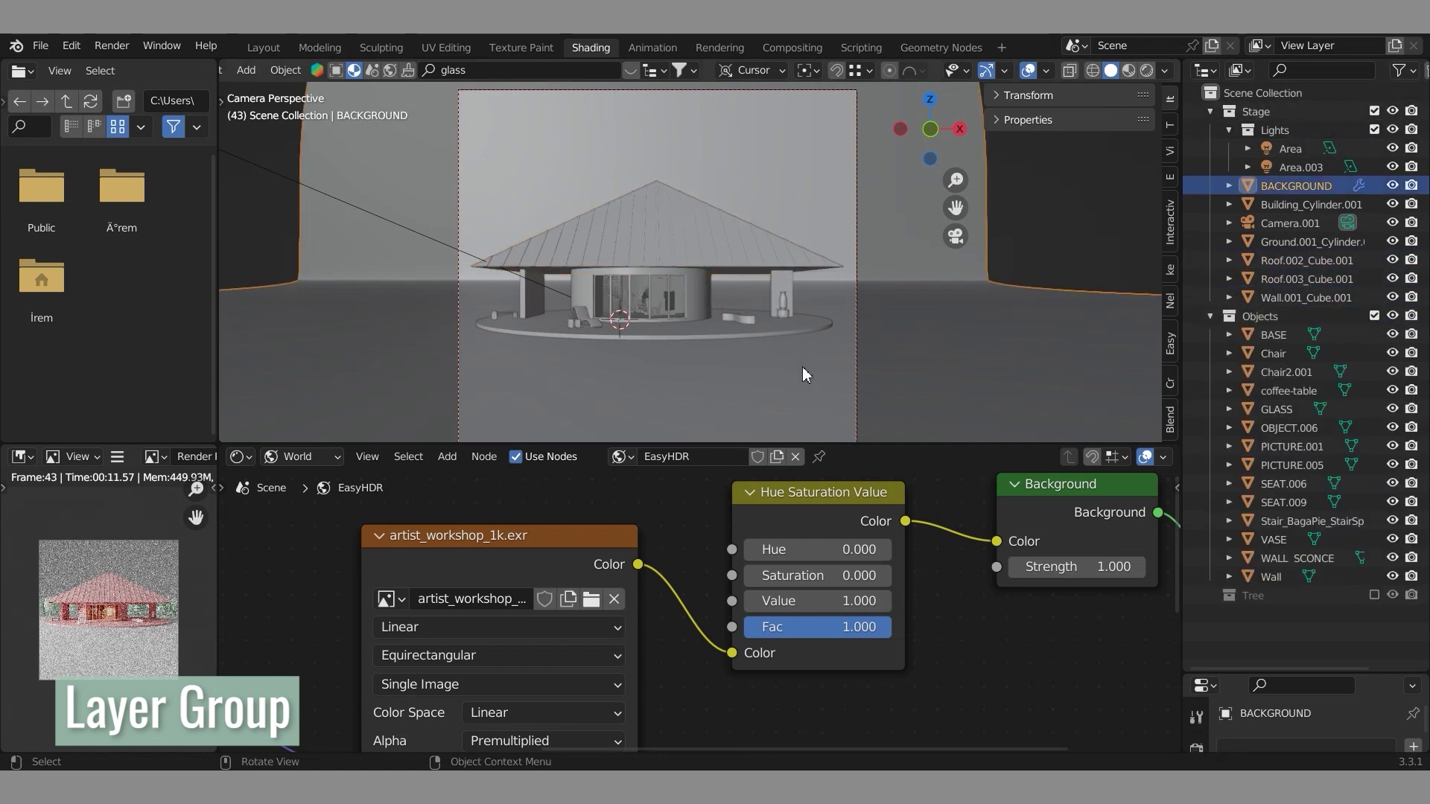
left_click_drag(1281, 674, 1281, 287)
left_click(1194, 503)
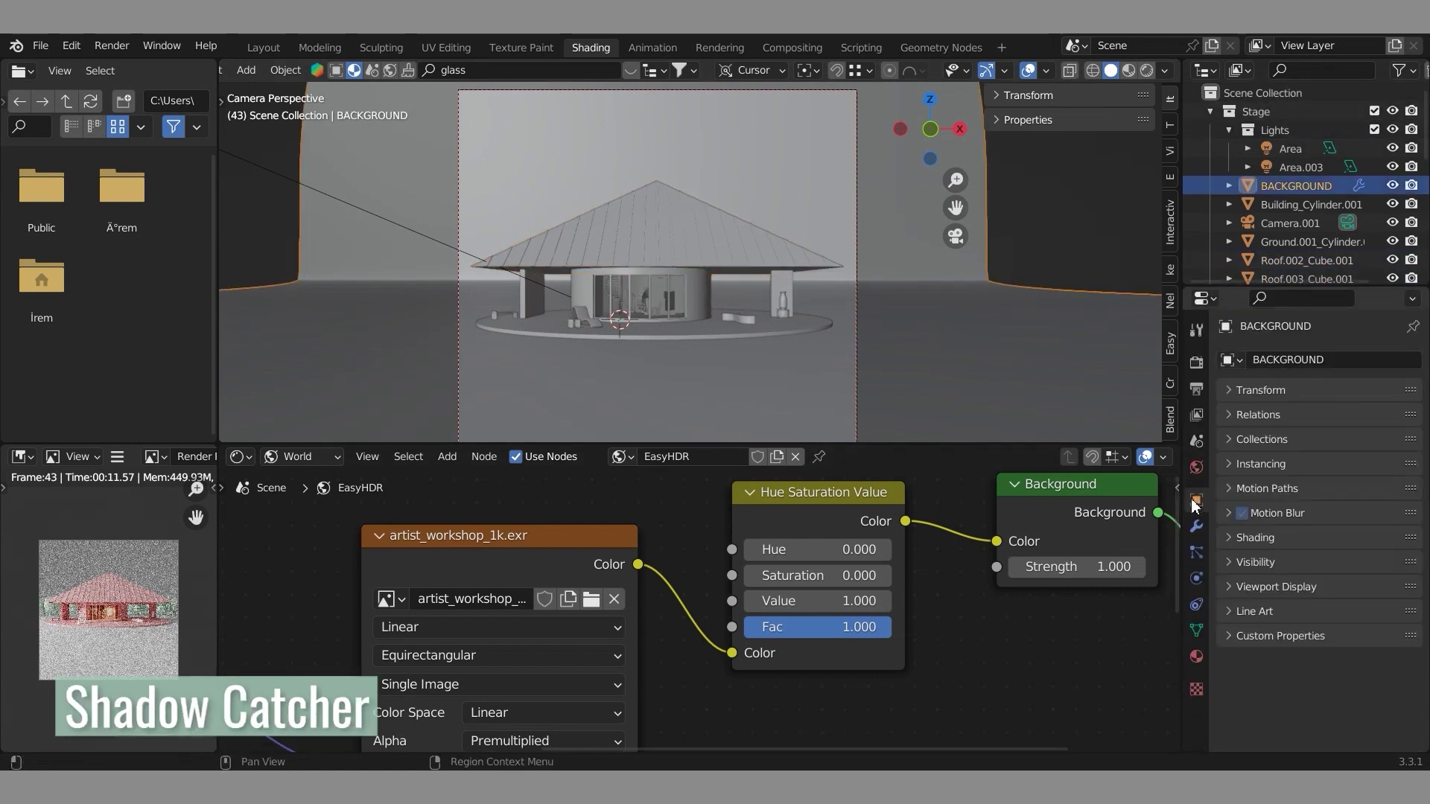
left_click(1256, 562)
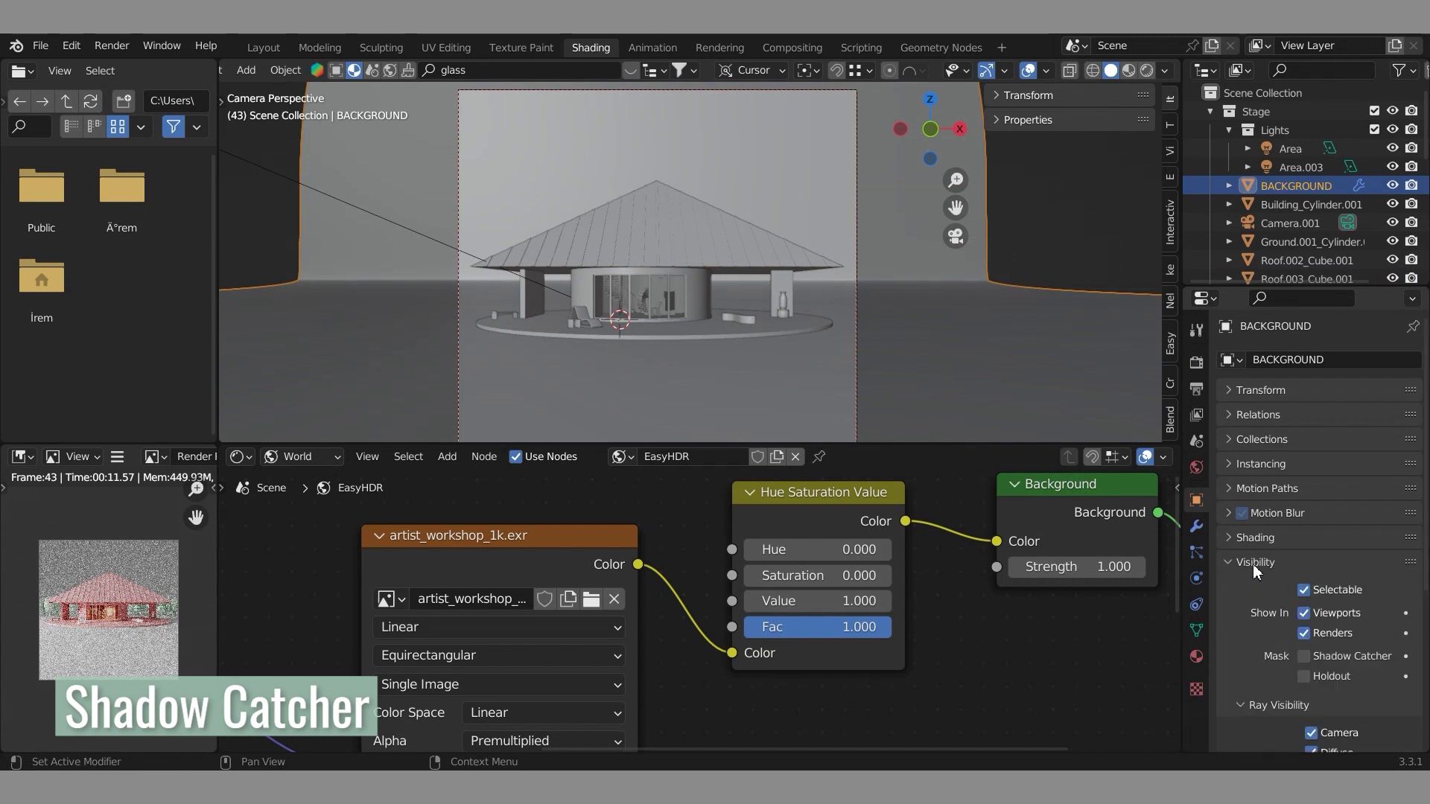
scroll(1272, 592, "down", 3)
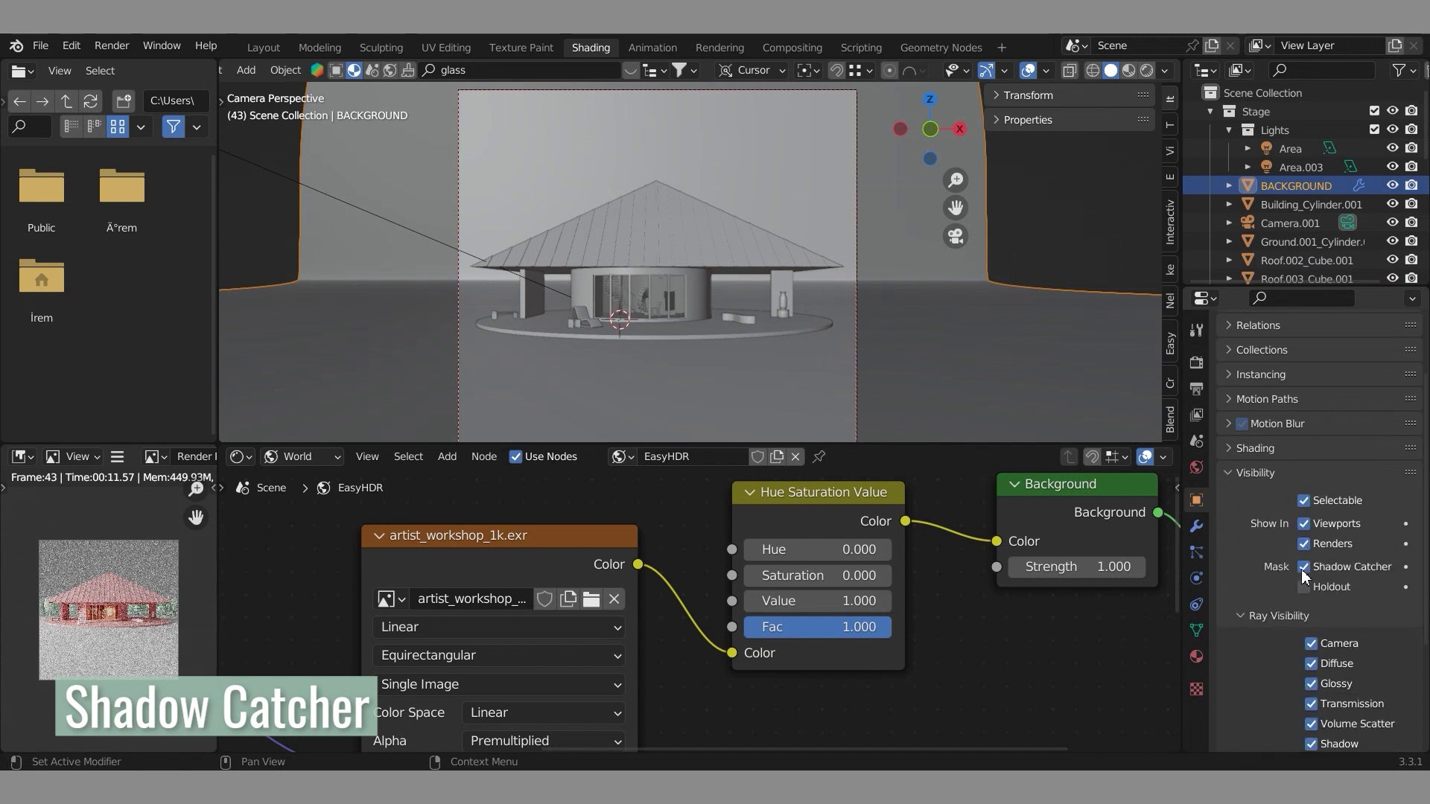
- Preview the shadow catcher with rendered shading, return to solid shading, and render a still image of the scene
left_click(1151, 70)
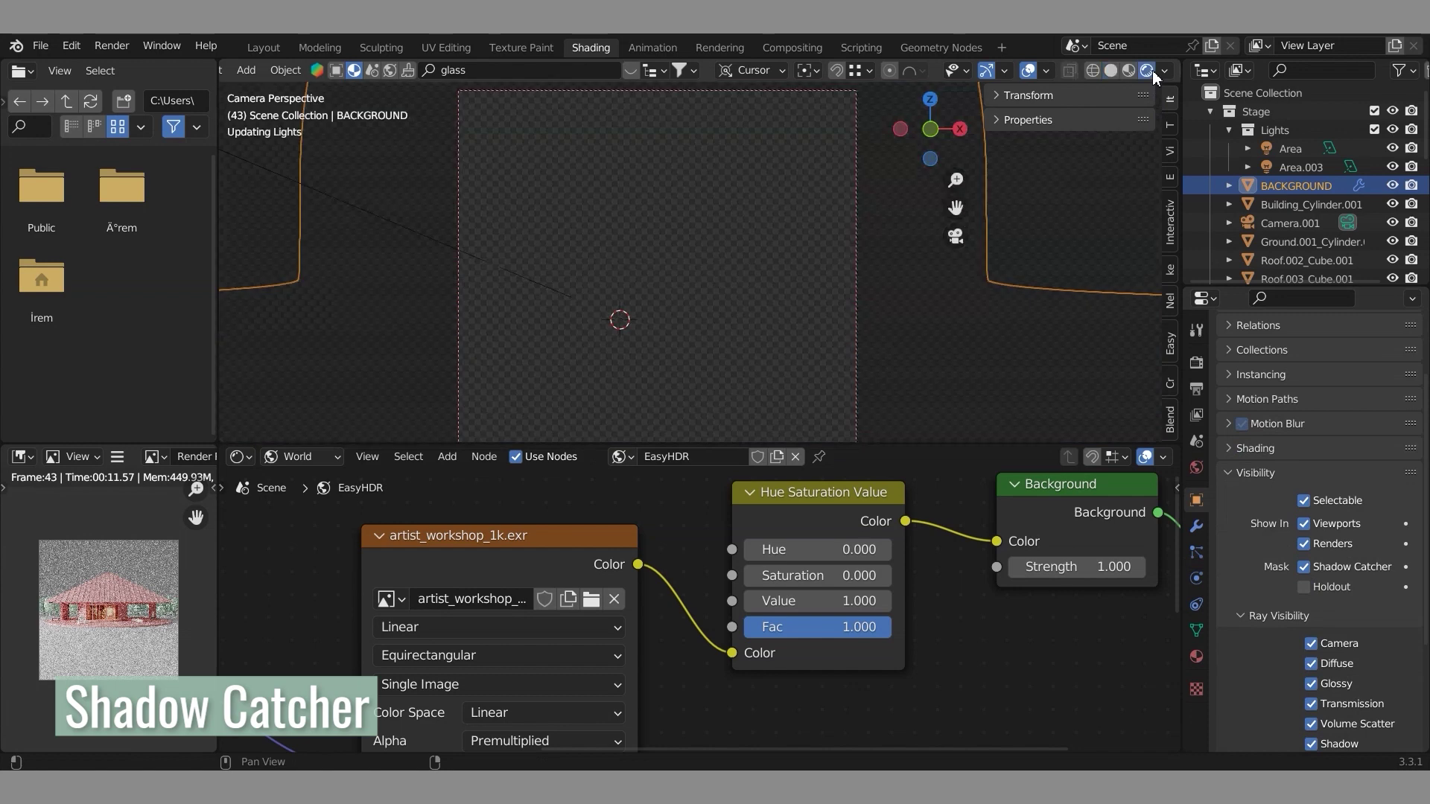
left_click(1114, 72)
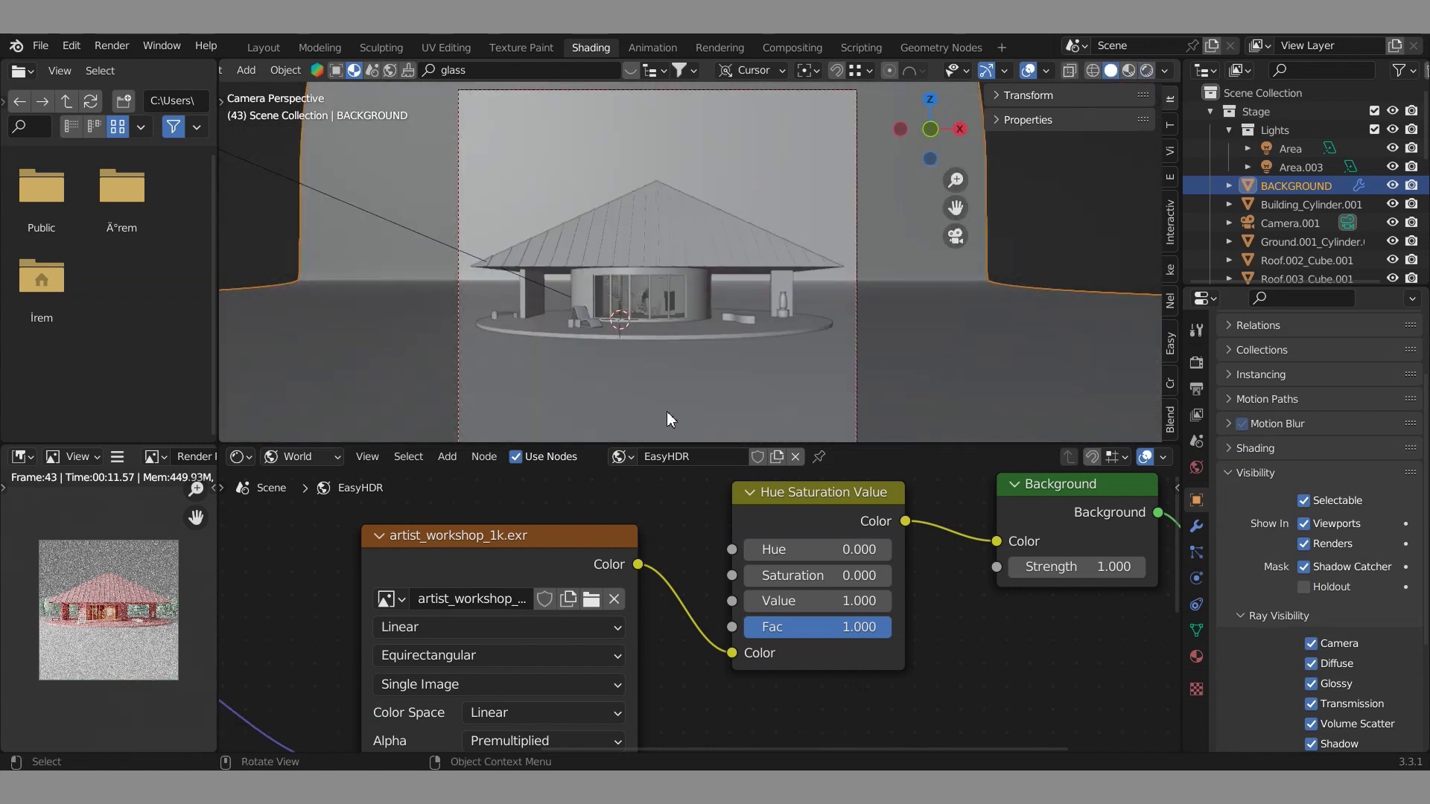
left_click(112, 46)
left_click(121, 71)
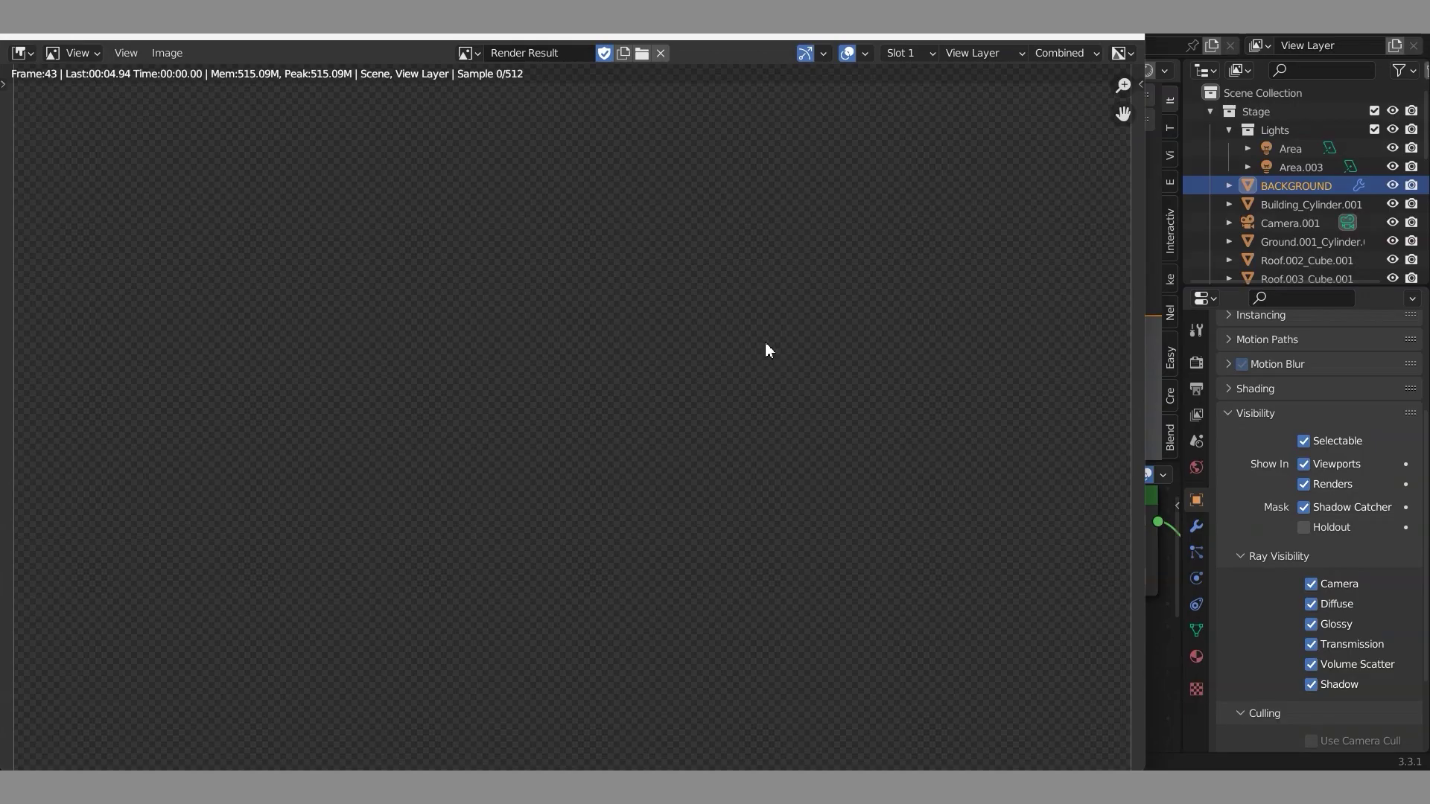
- Save the rendered image as png-render in the Native_Files folder, in PNG format with RGBA colour
scroll(797, 355, "down", 4)
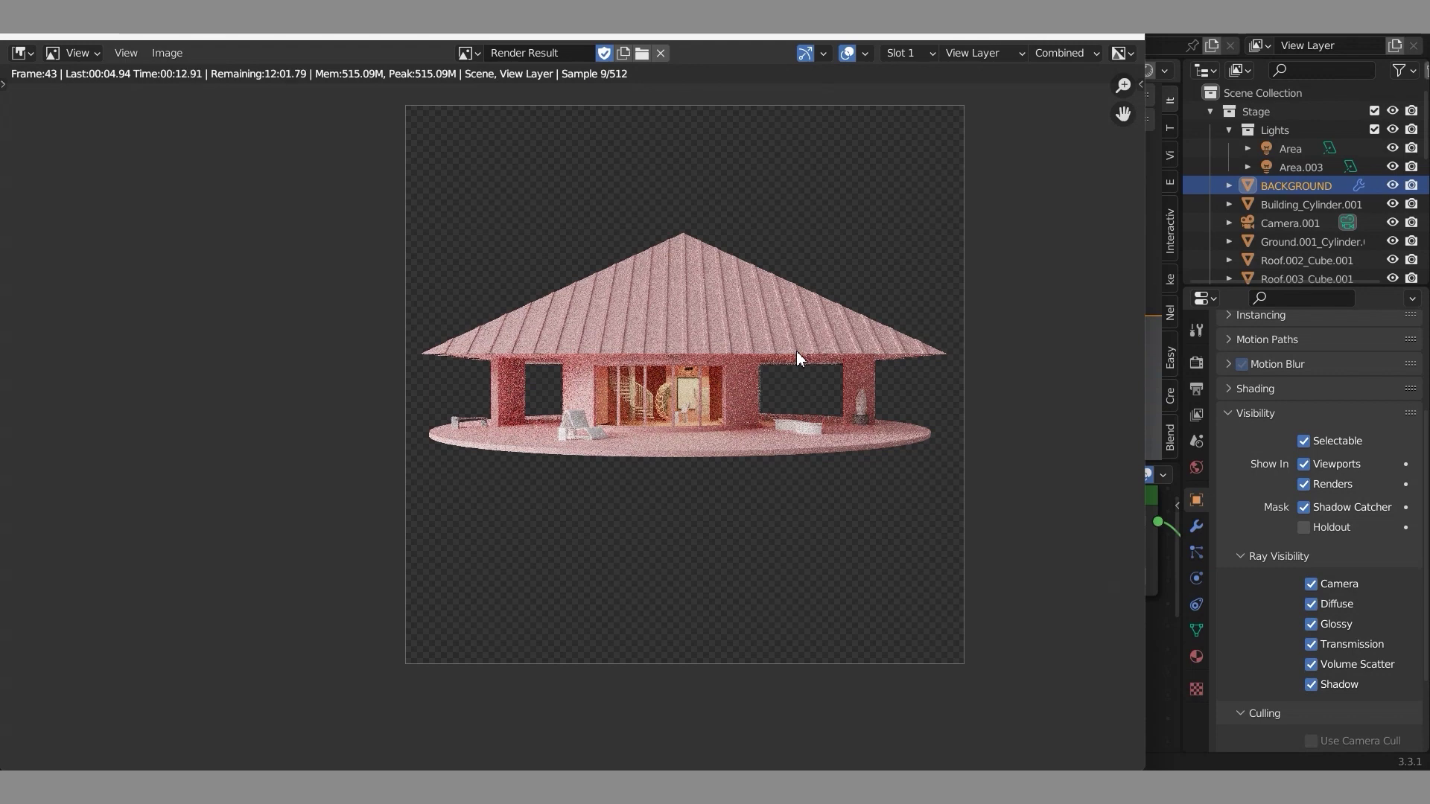
left_click(168, 53)
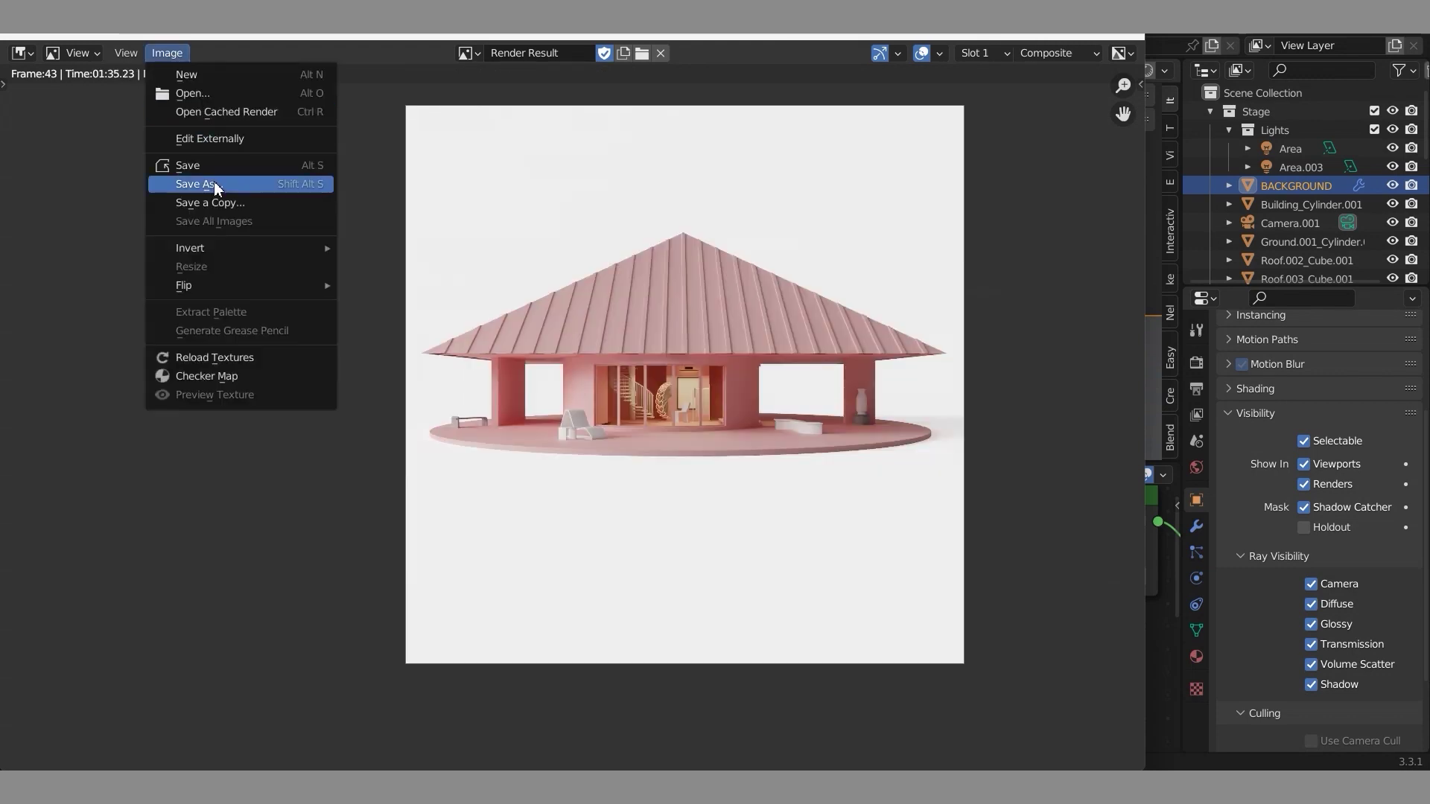
left_click(213, 181)
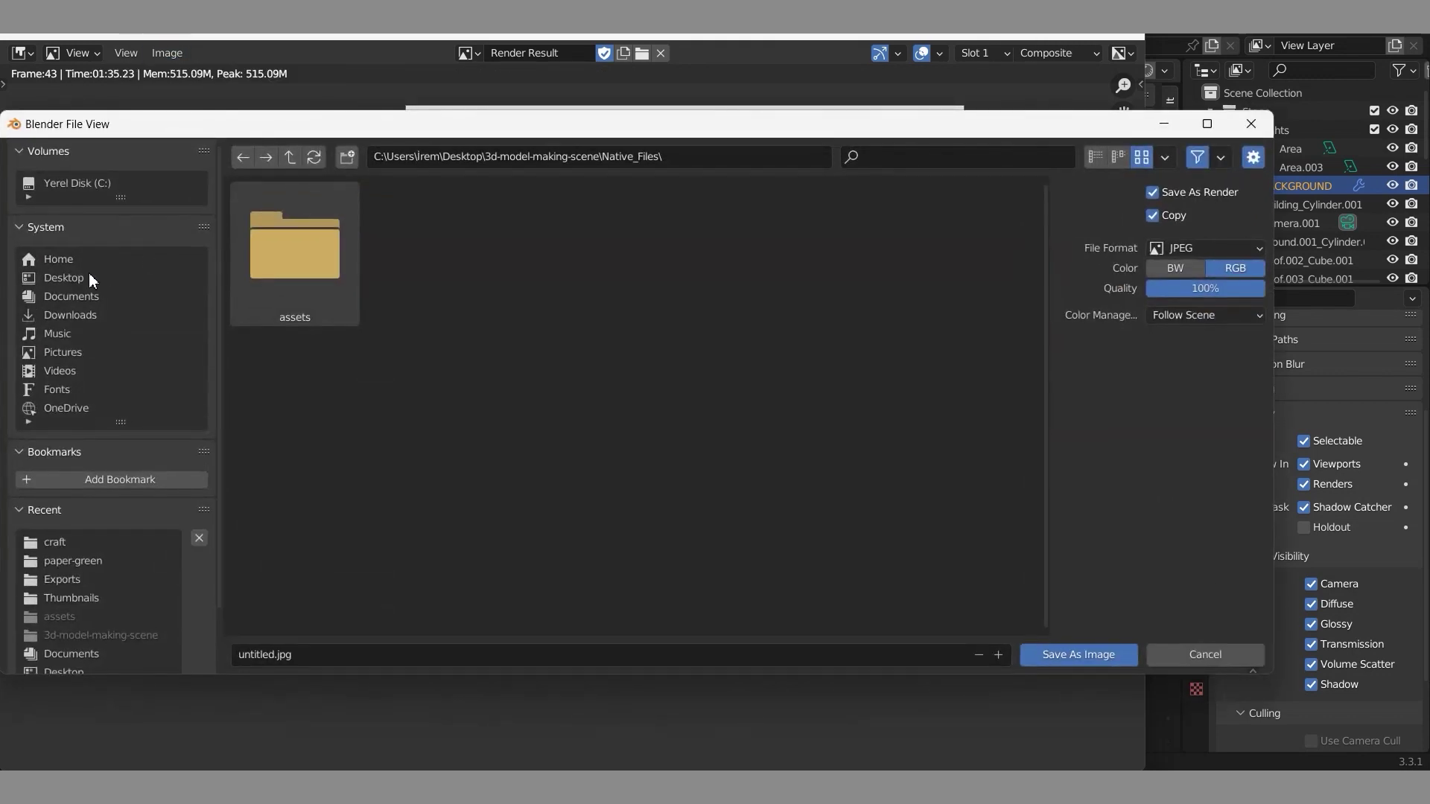
left_click(350, 655)
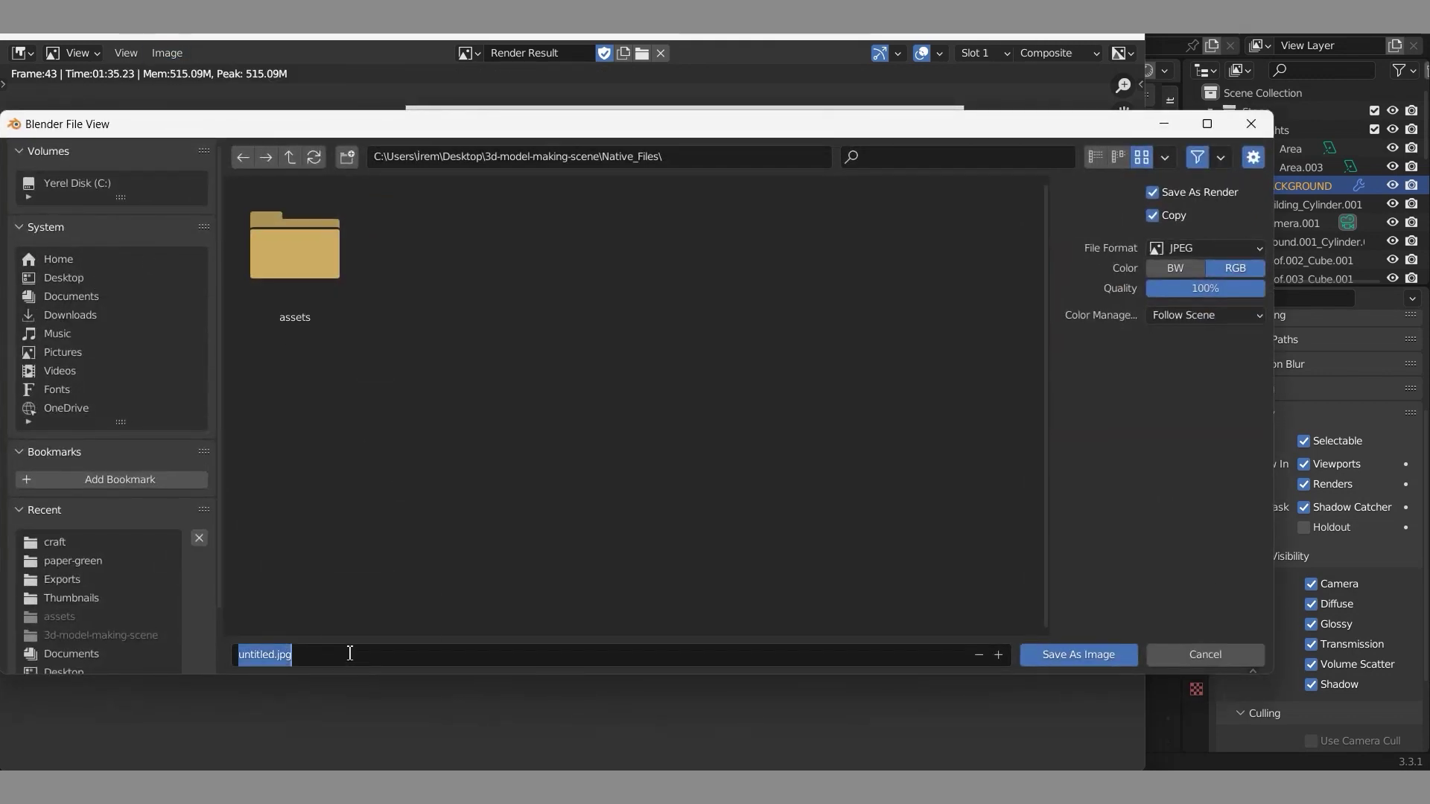
key("BackSpace")
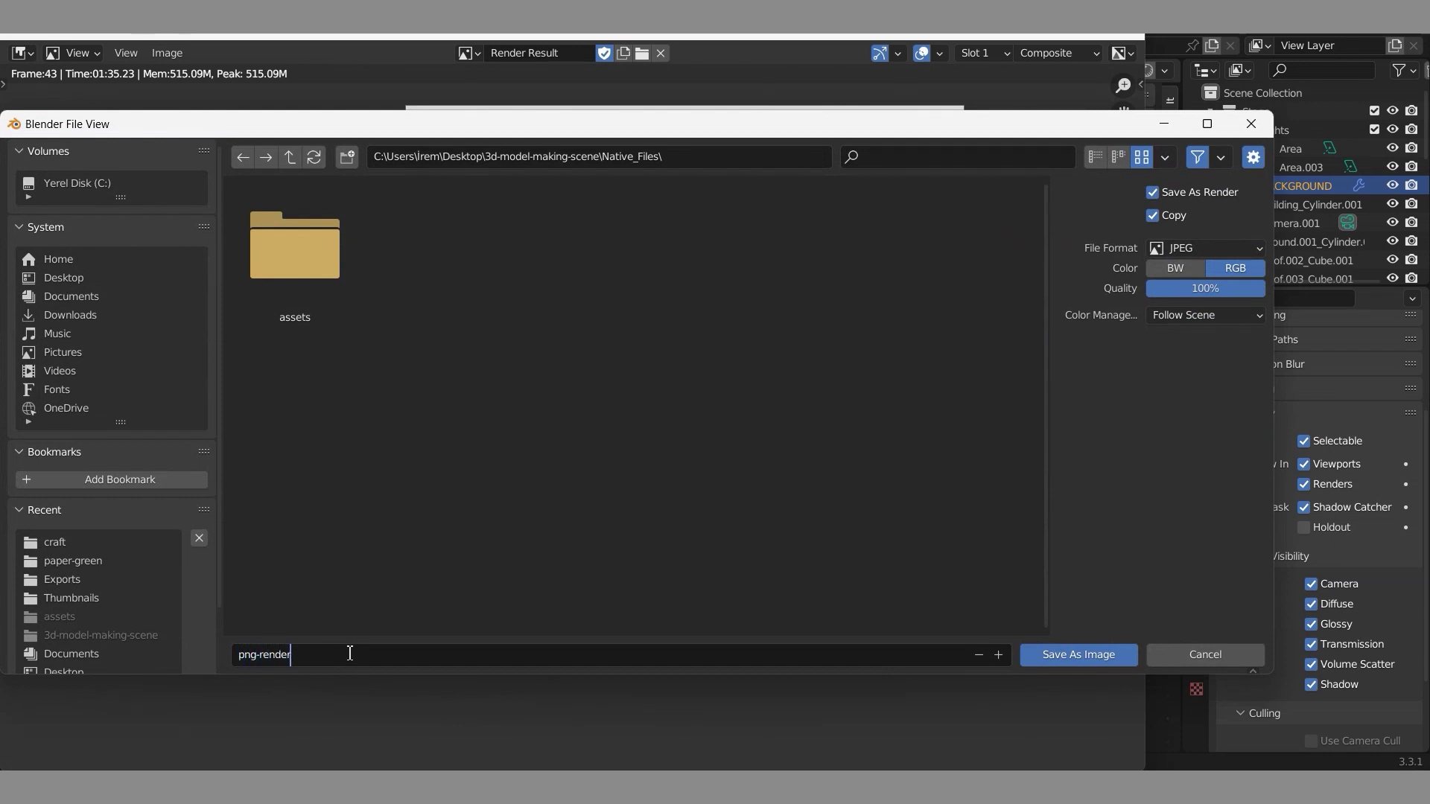
type("png-render")
key("Return")
left_click(1206, 248)
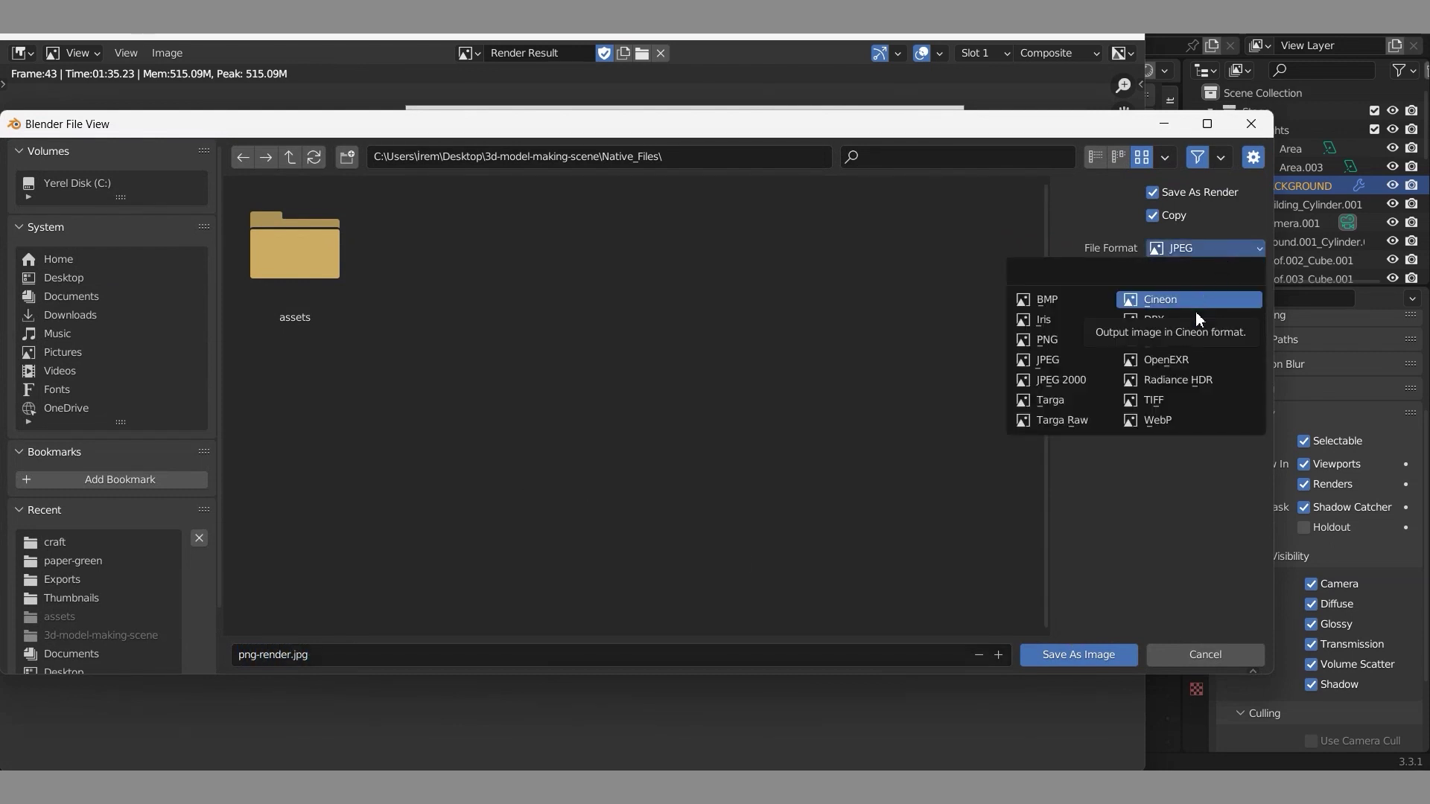
left_click(1079, 343)
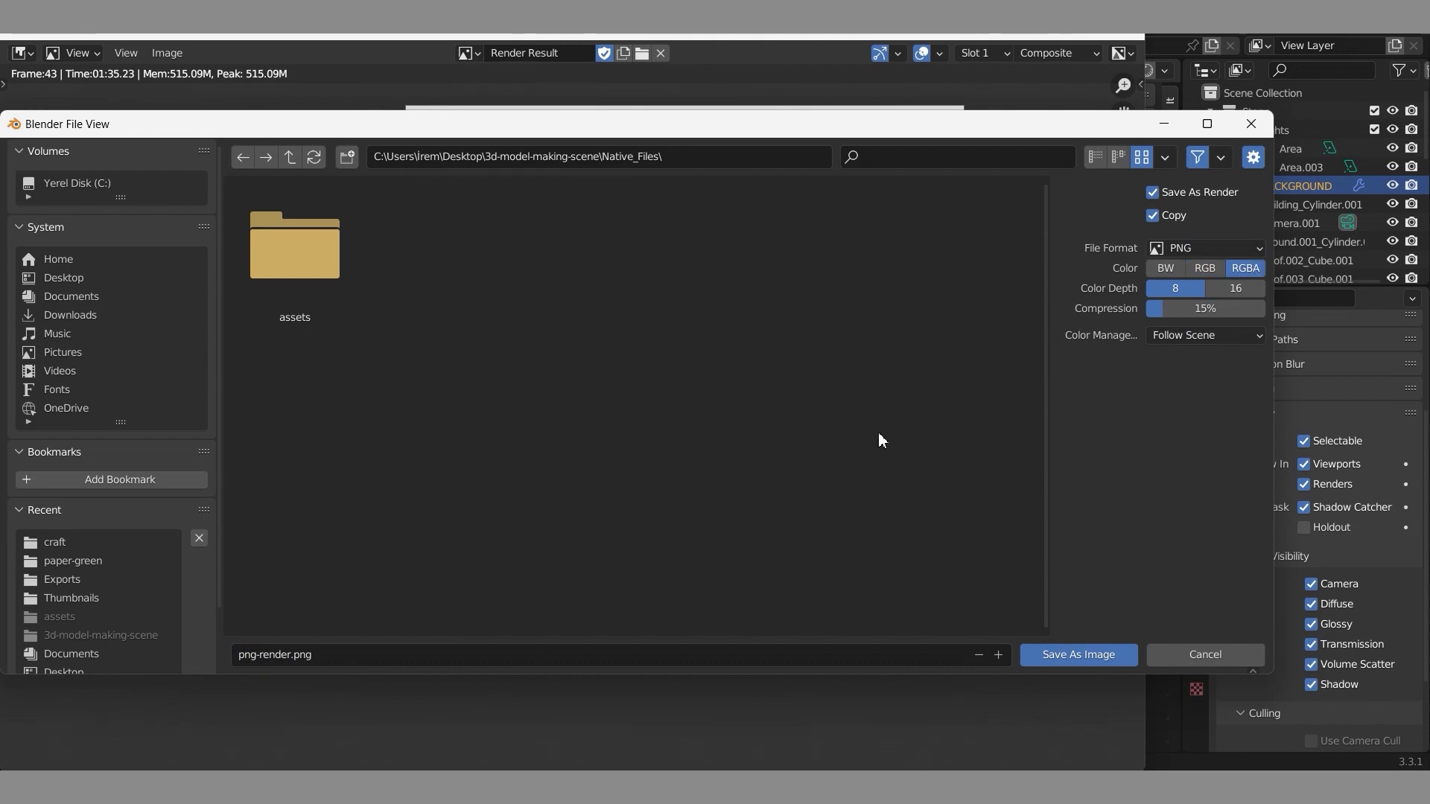
left_click(1079, 654)
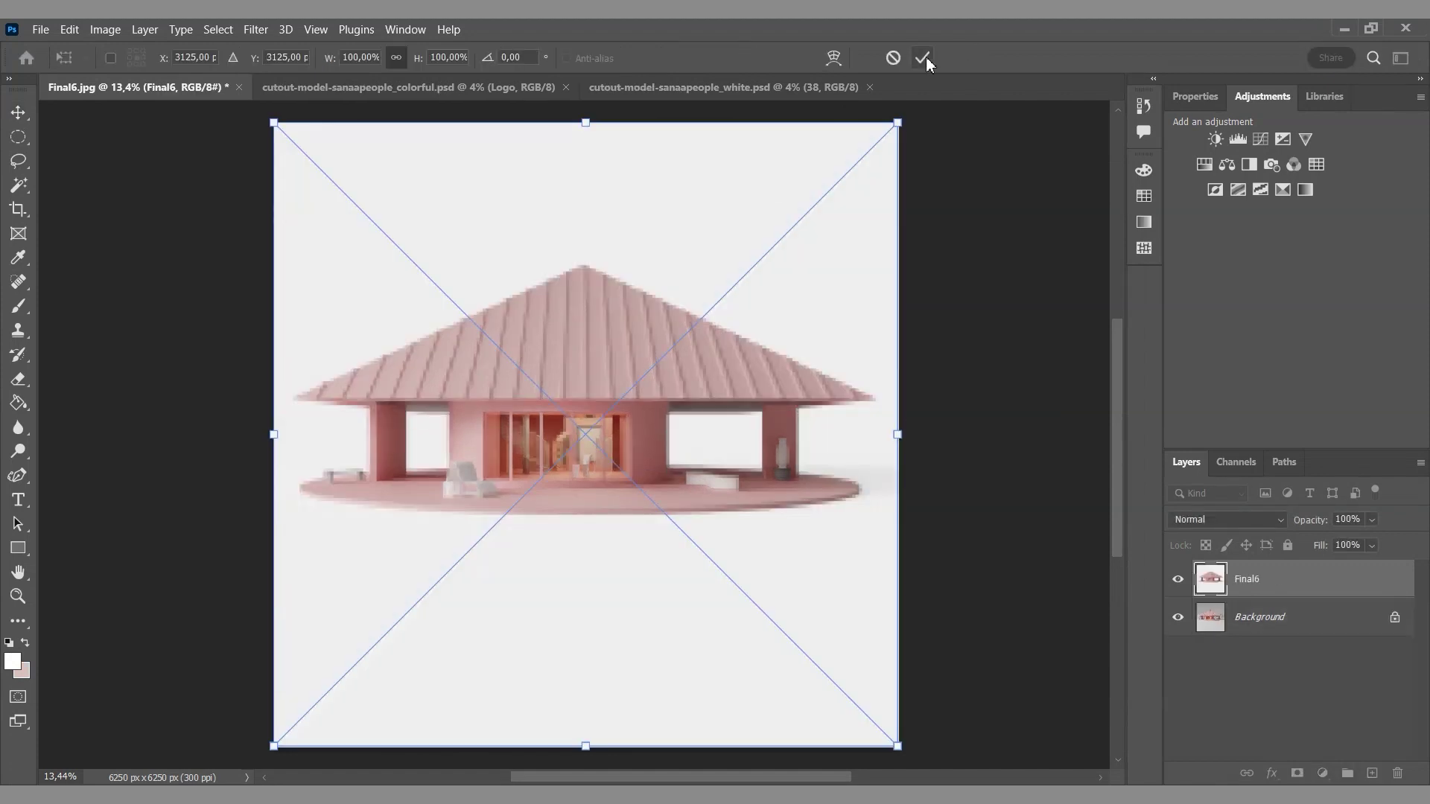
- In Photoshop, commit the placed render over the Final6.jpg background and rename its layer png
left_click(923, 58)
double_click(1256, 582)
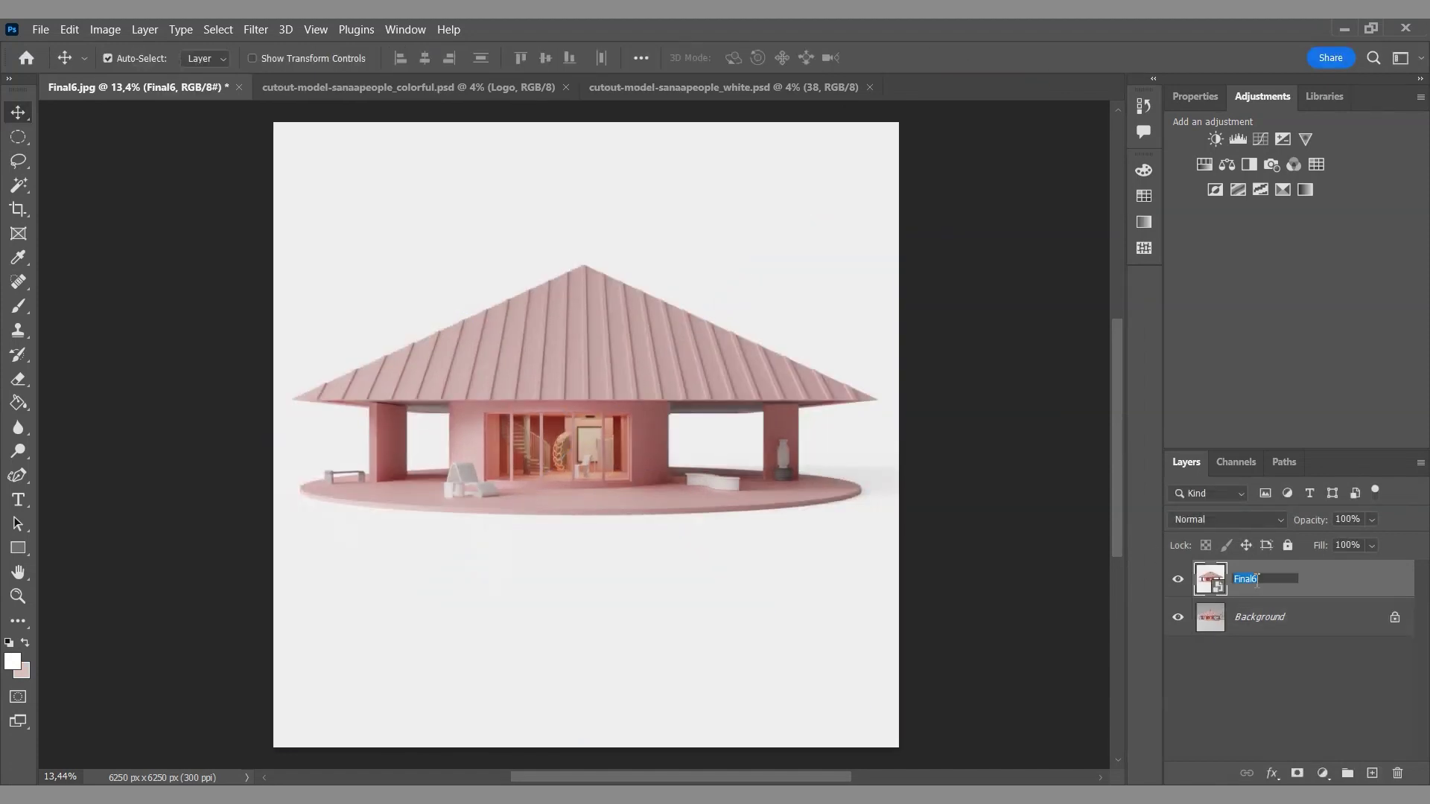
type("png")
key("Return")
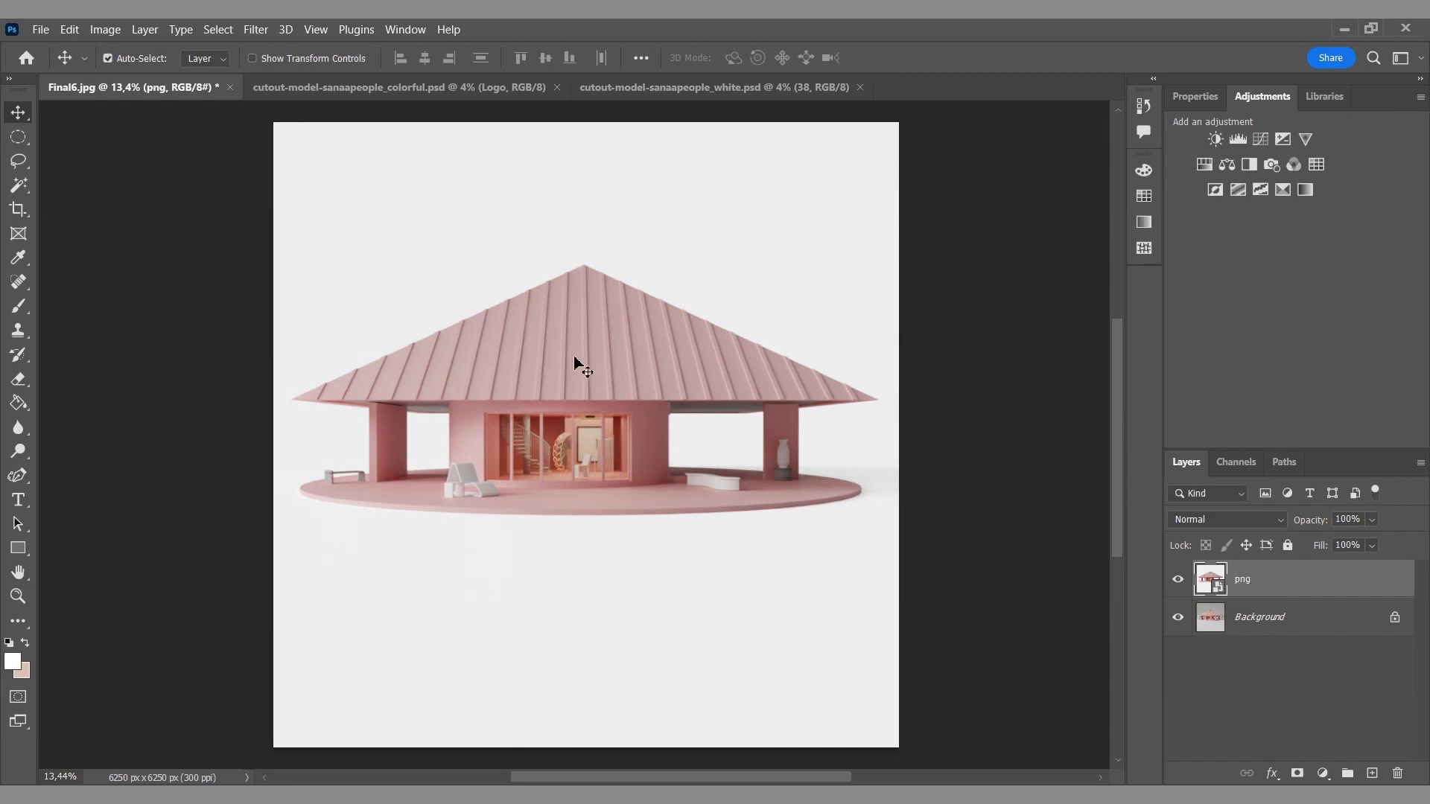
- Select the pavilion with Select Subject and subtract the see-through openings between its walls and columns using the Magic Wand Tool
left_click(225, 33)
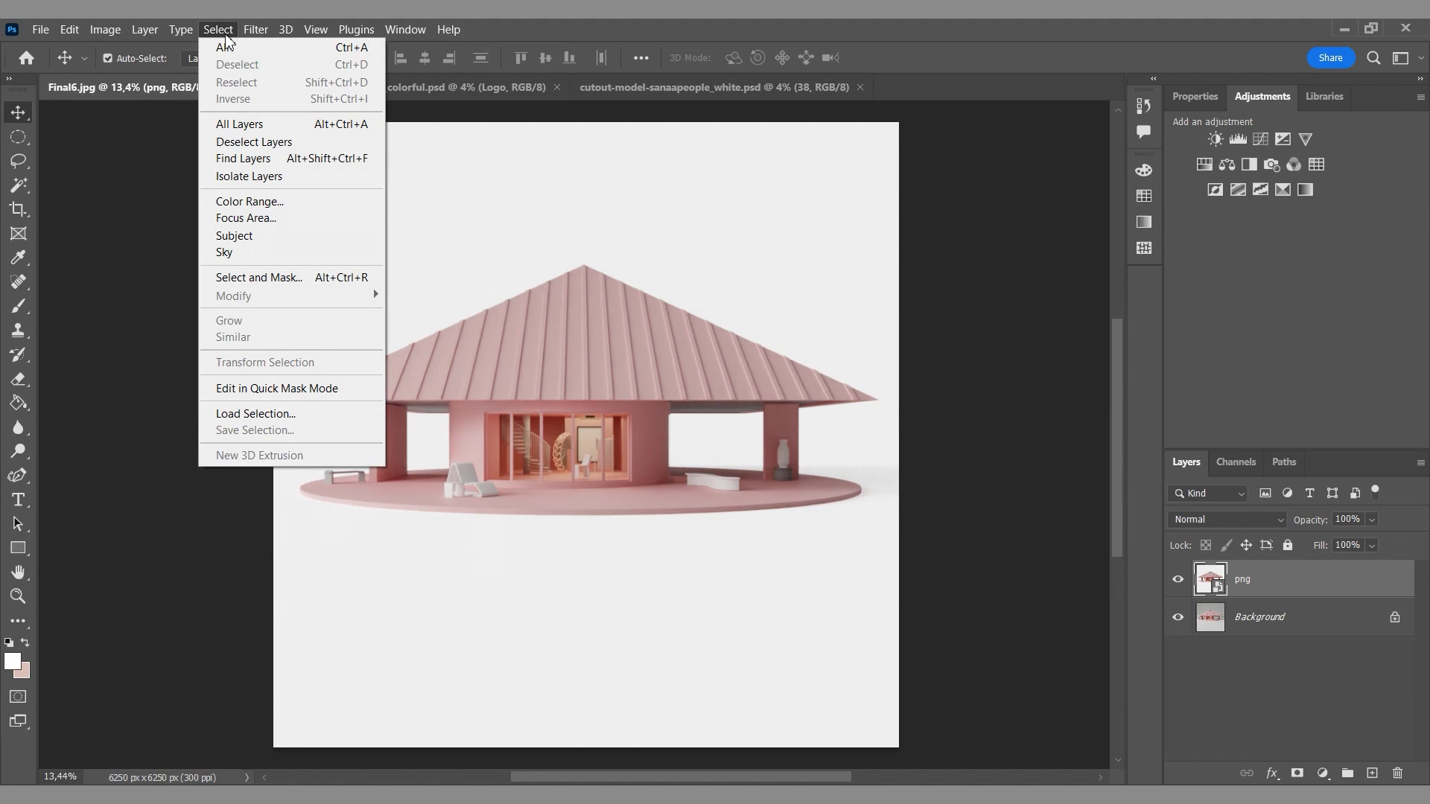
left_click(235, 236)
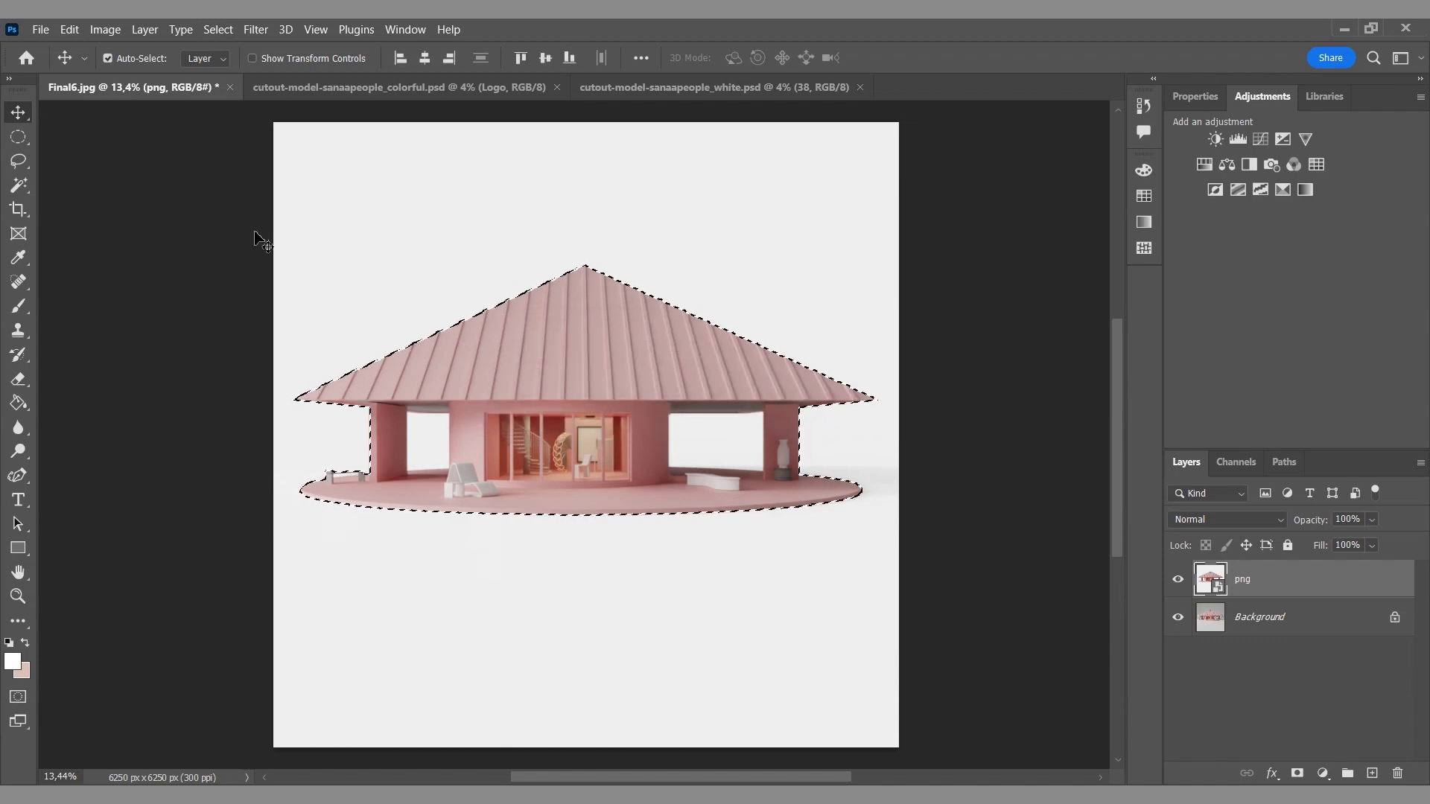
scroll(562, 370, "up", 1, "alt")
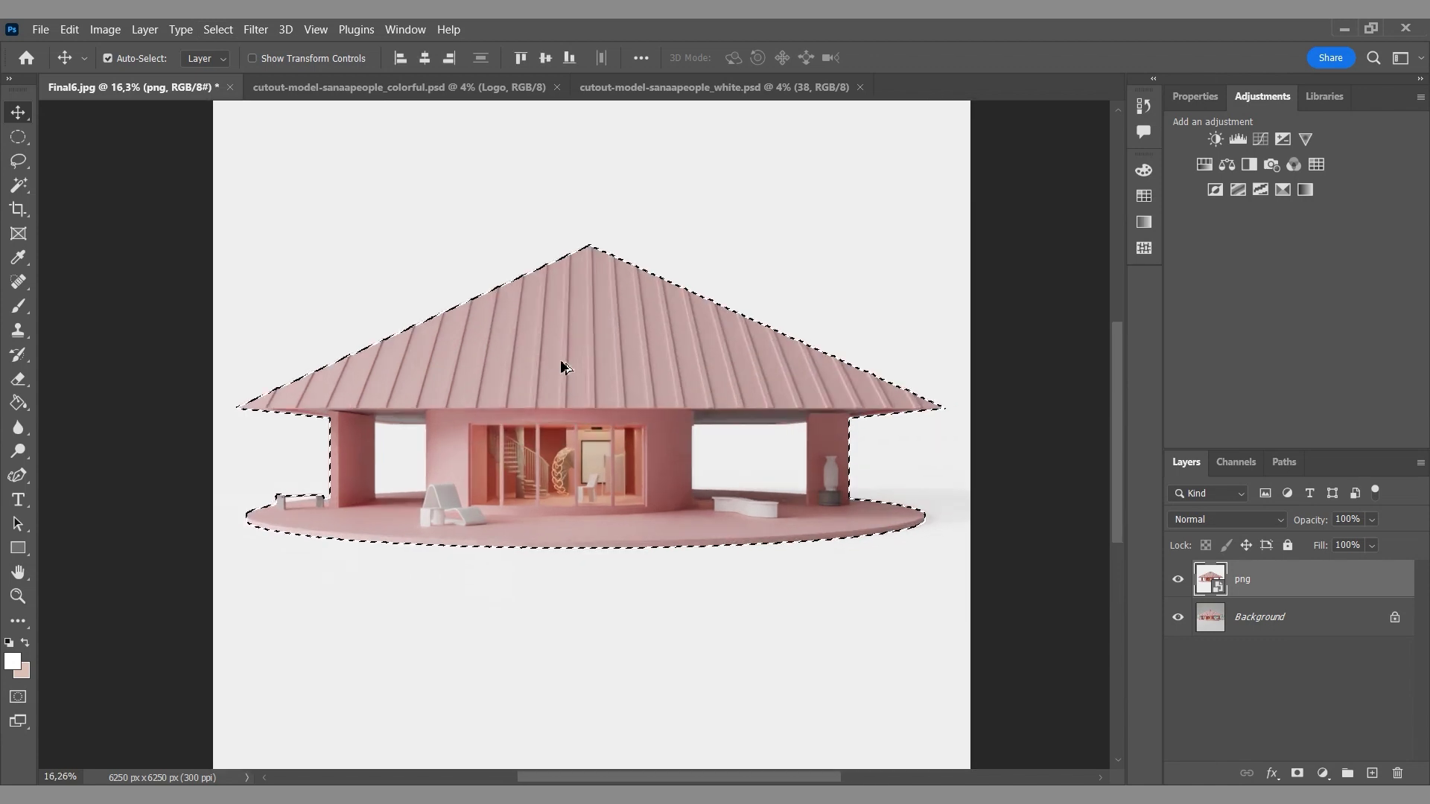
left_click(20, 188)
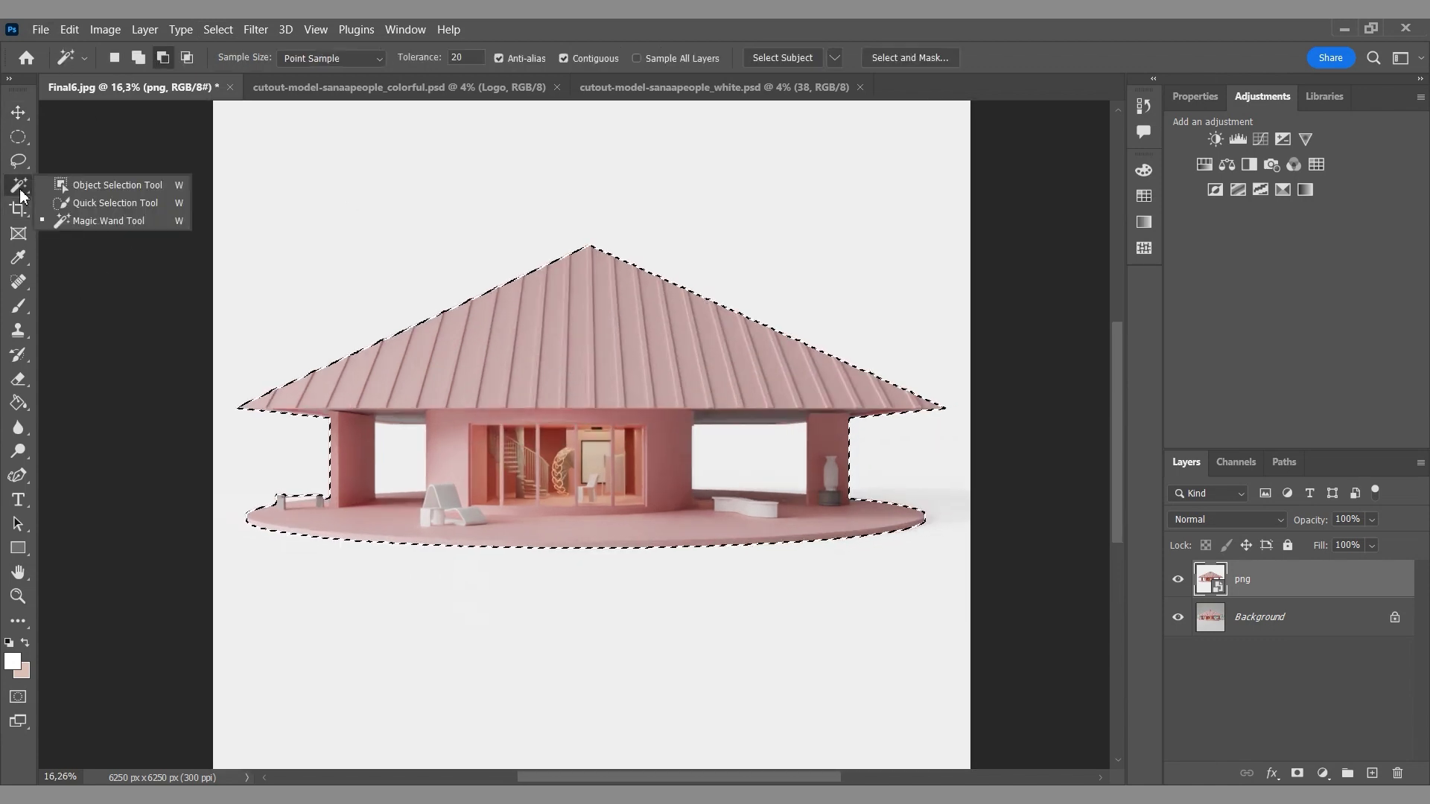
left_click(80, 221)
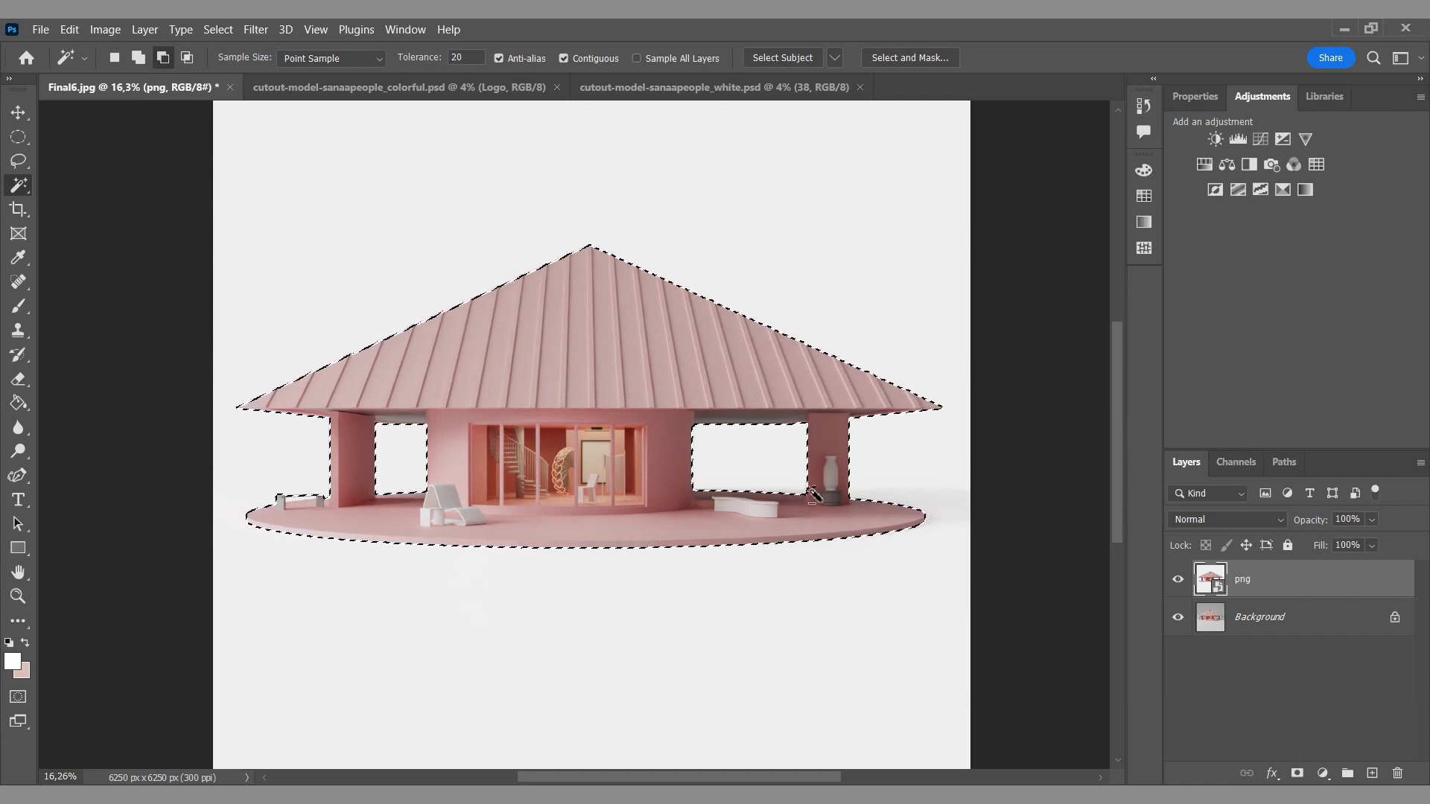
scroll(291, 500, "up", 5, "alt")
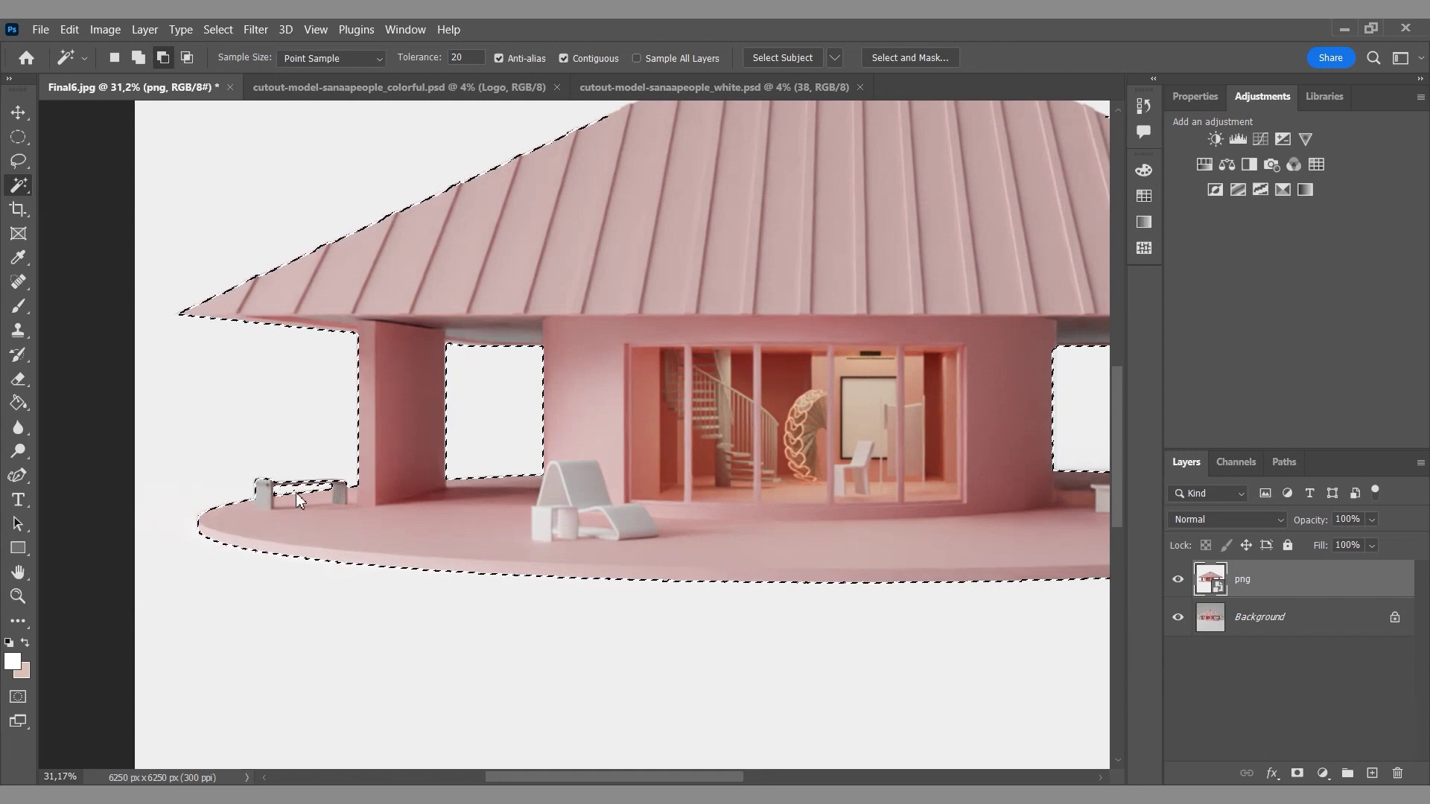
scroll(296, 499, "down", 3, "alt")
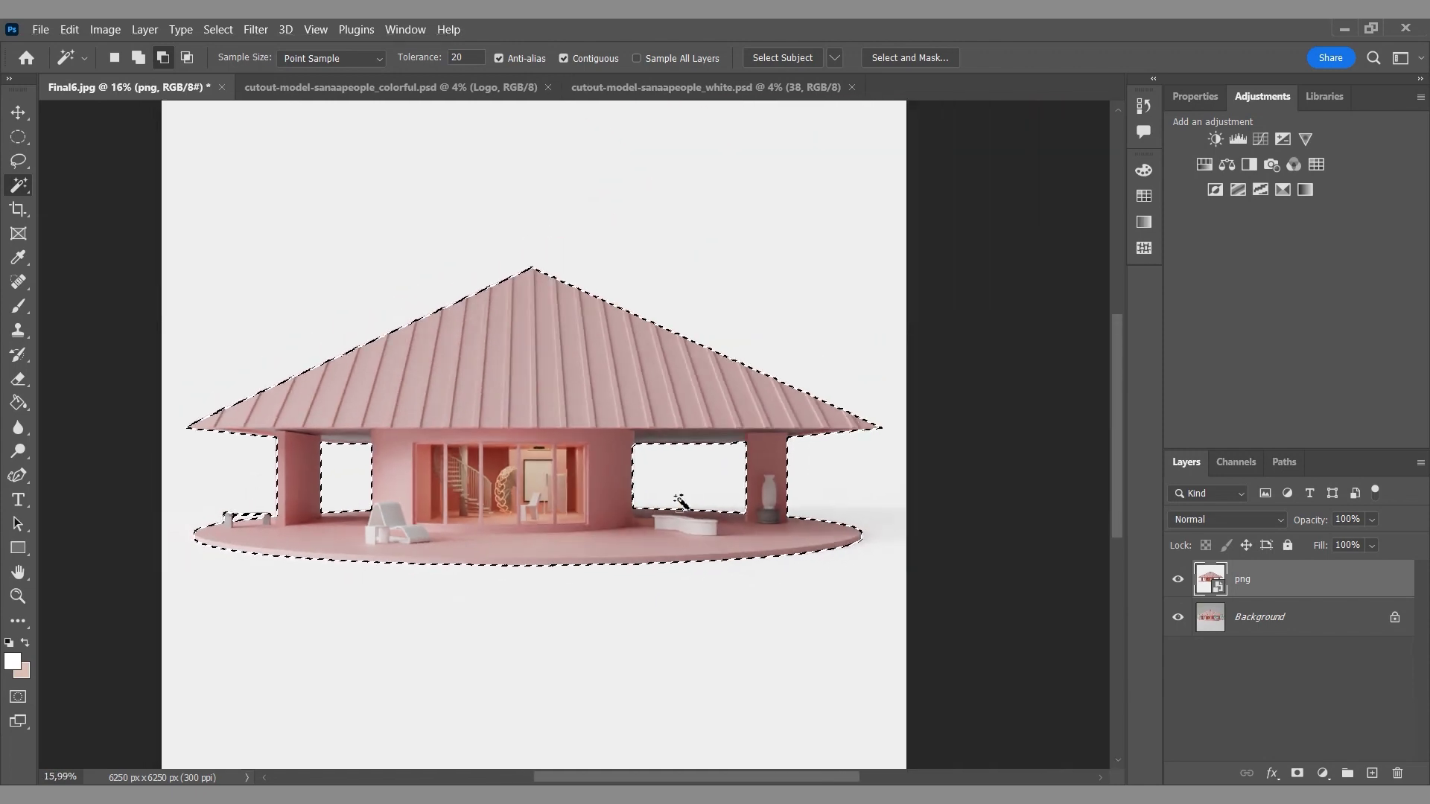
- Copy the selected pavilion onto its own new layer and delete the original png layer
left_click(19, 137)
scroll(425, 256, "down", 1, "alt")
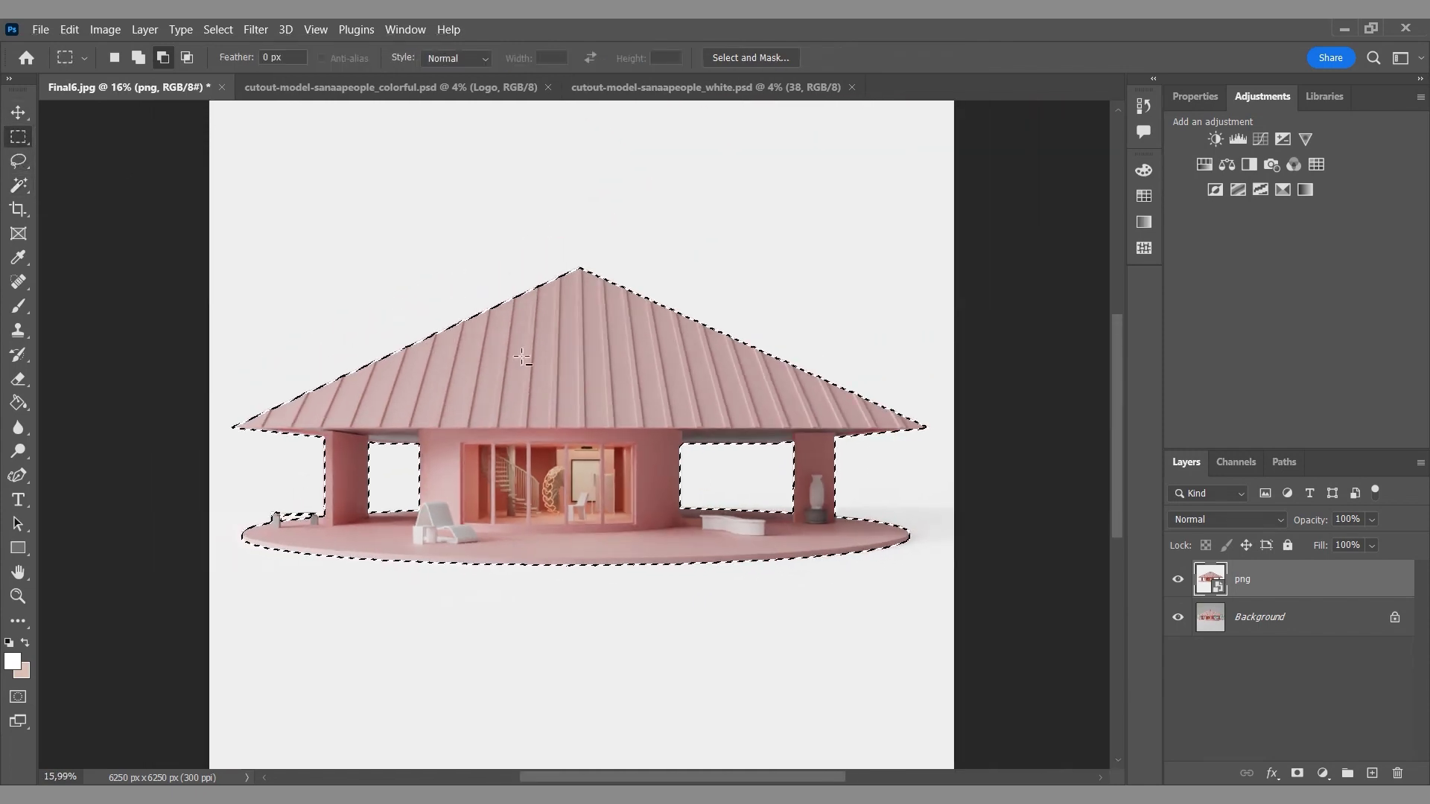
right_click(532, 363)
left_click(611, 489)
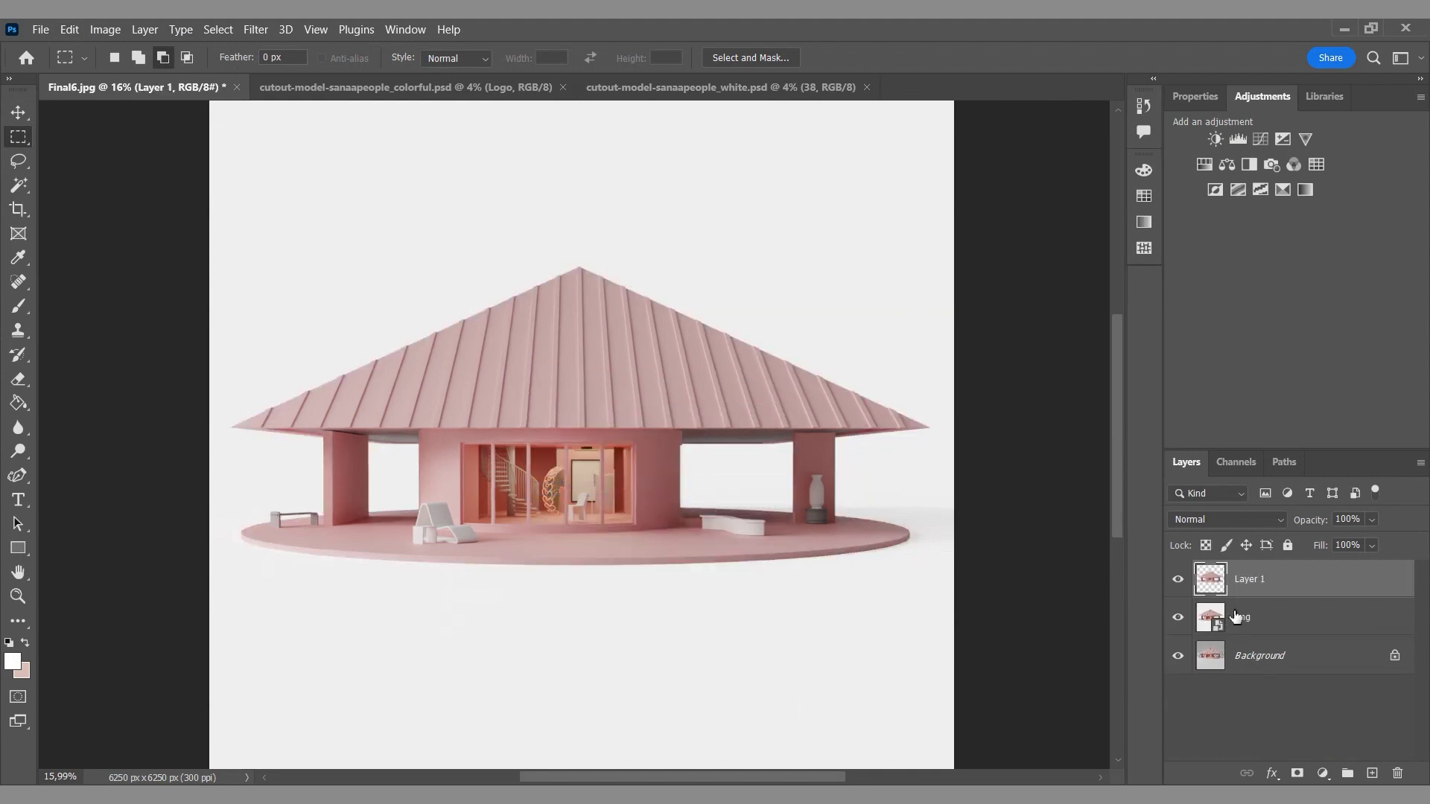
left_click(1270, 618)
key("Delete")
- Rename the pavilion cutout layer png and toggle its visibility off and on to check it
double_click(1250, 581)
type("p")
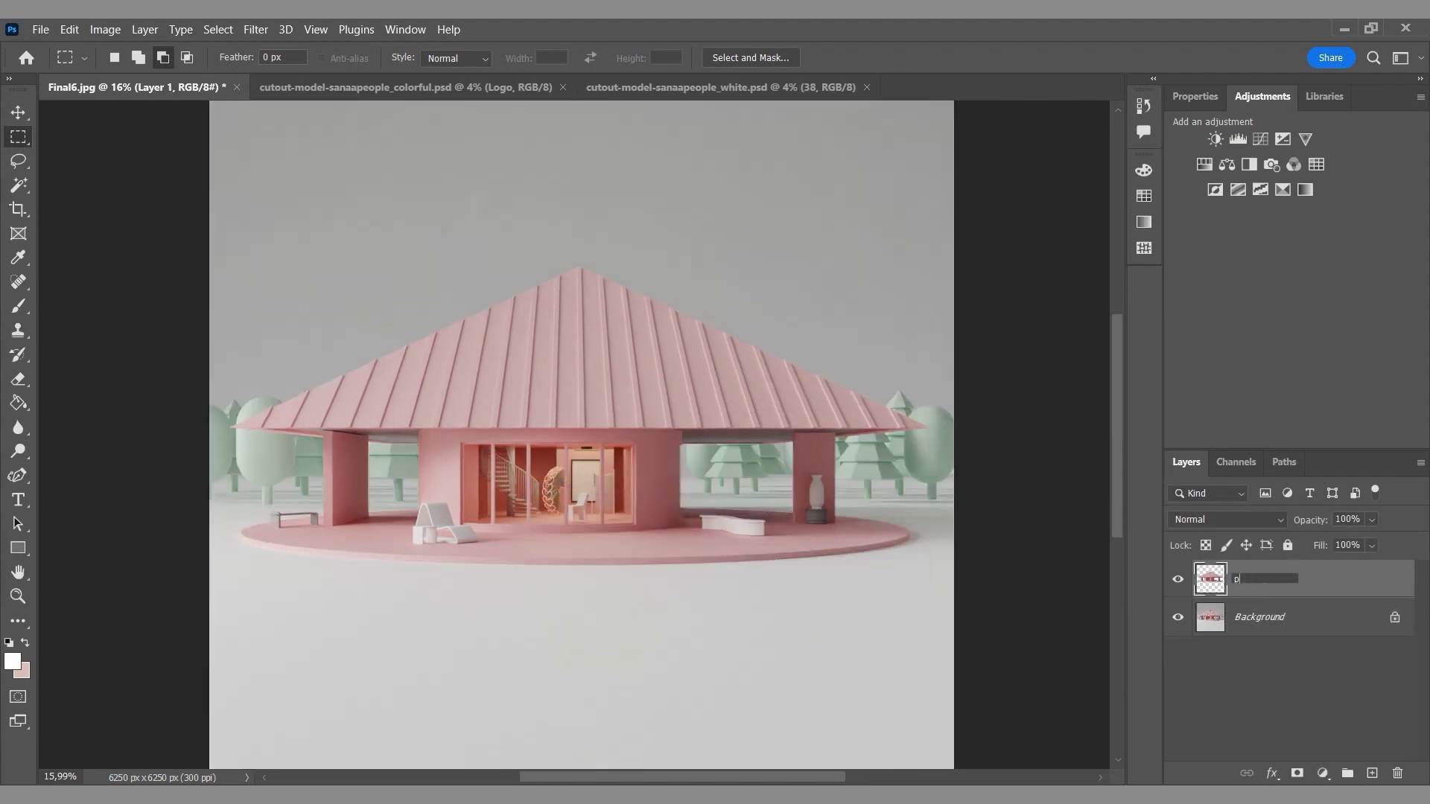
type("ng")
key("Return")
left_click(1177, 580)
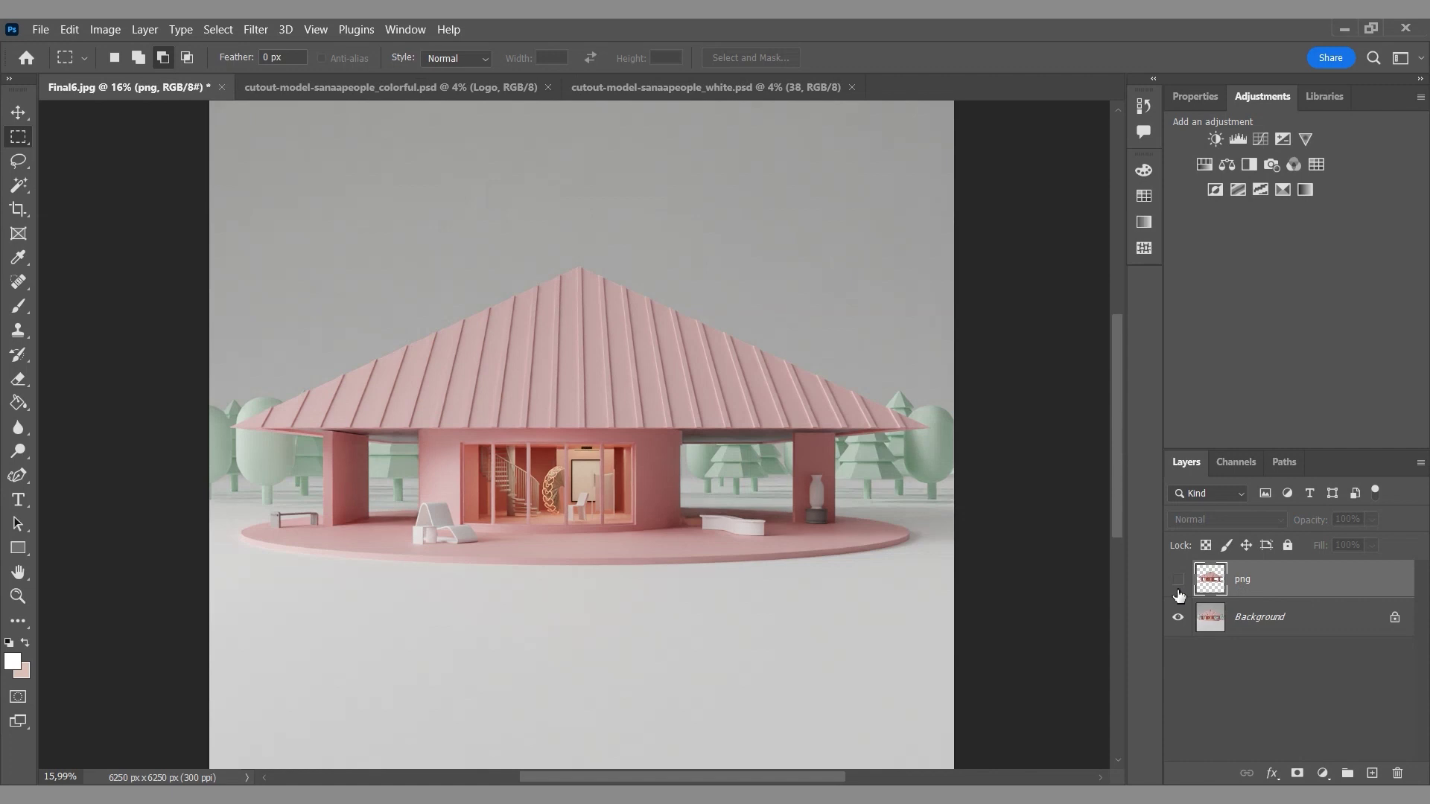
left_click(1178, 581)
- Compare the colourful and white people cutout files with the Move tool ready, and close cutout-model-sanaapeople_colorful.psd
left_click(19, 112)
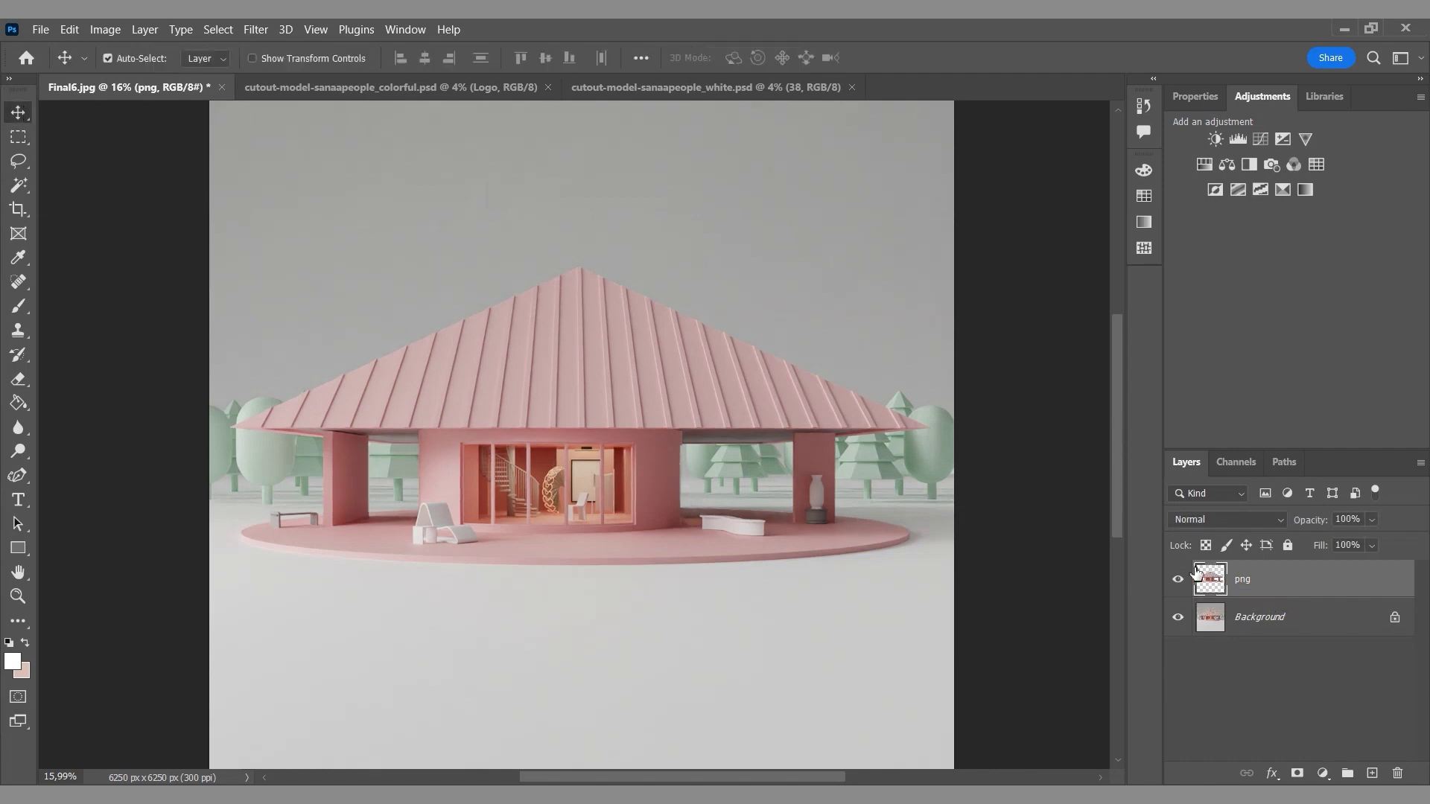
scroll(847, 555, "down", 1, "alt")
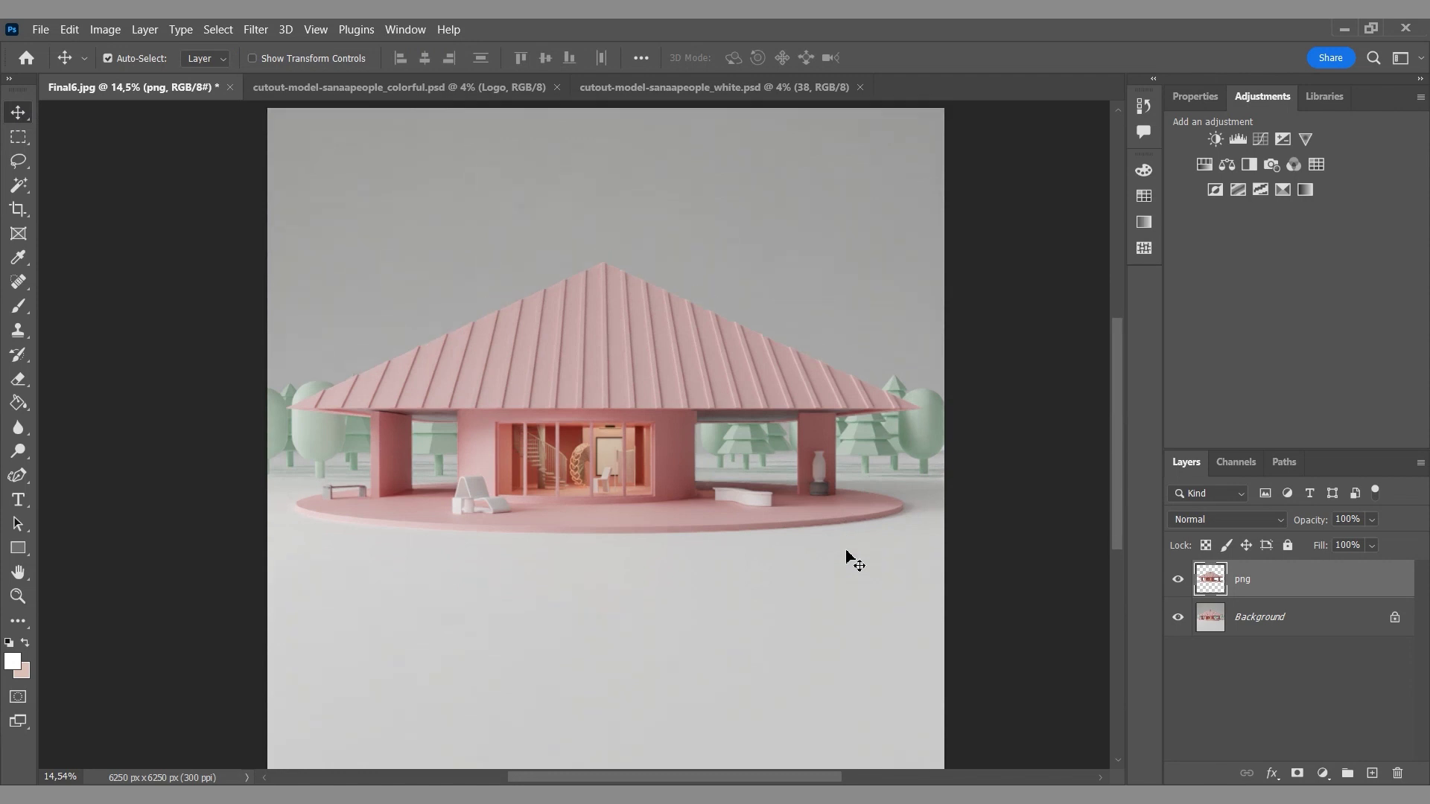
left_click(485, 93)
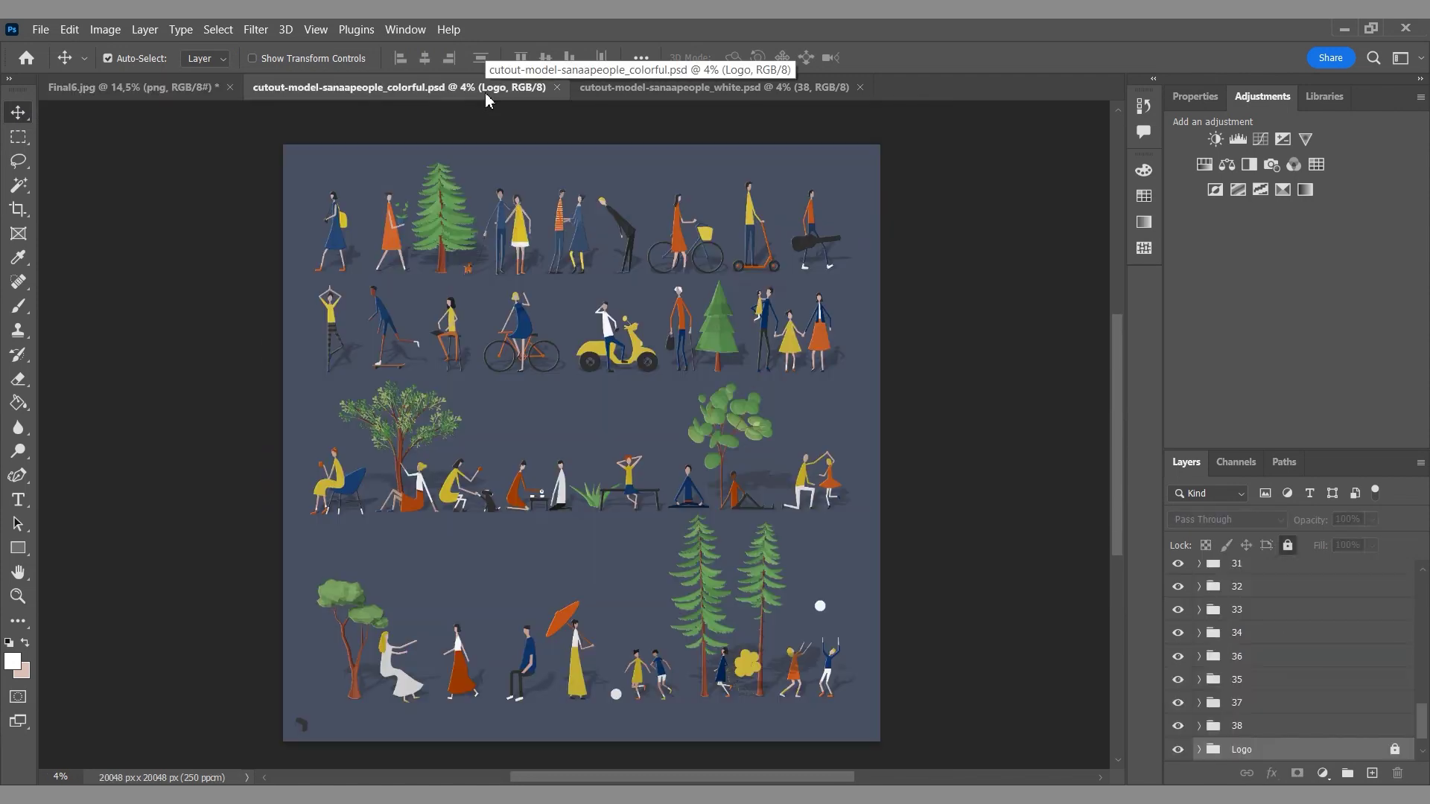
left_click(624, 91)
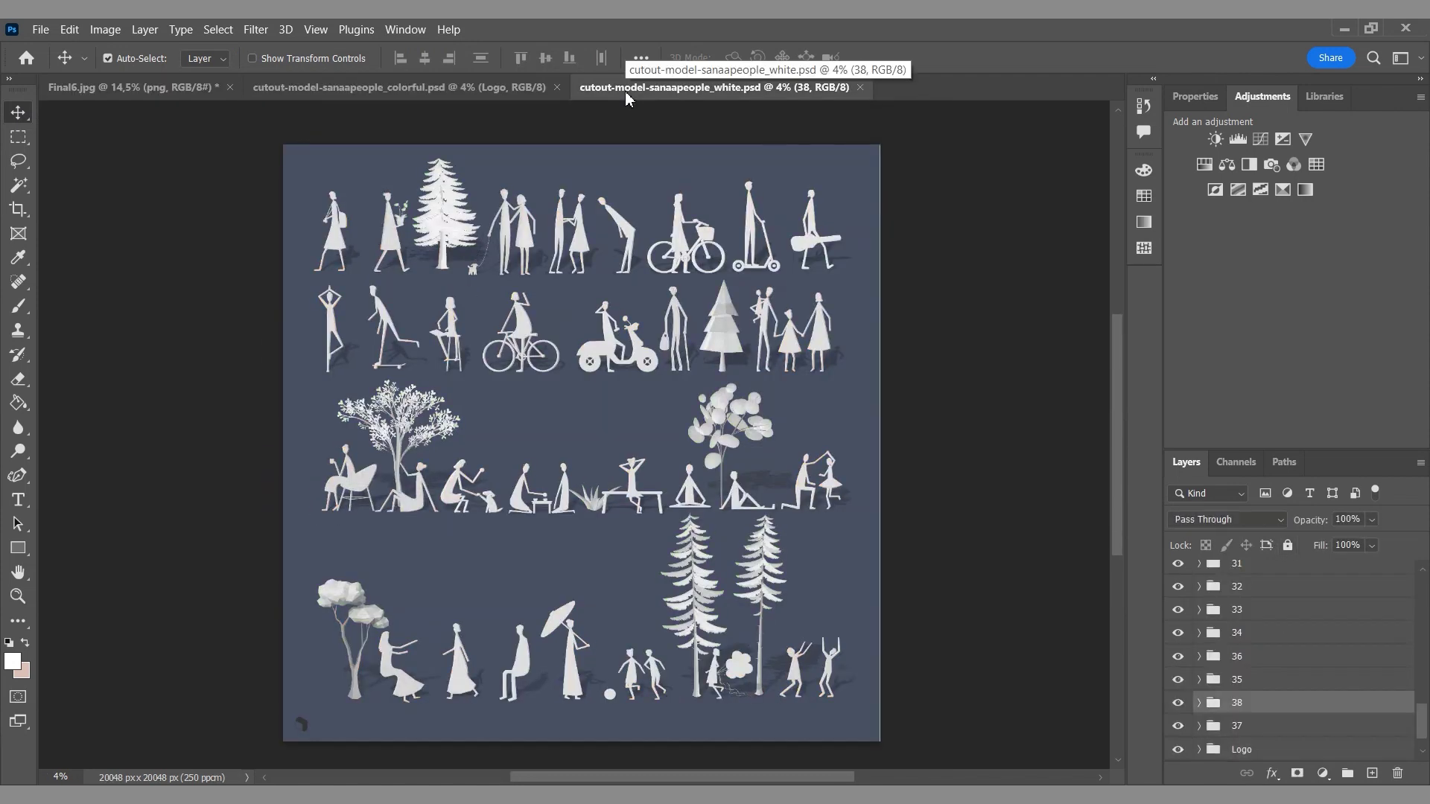
left_click(556, 87)
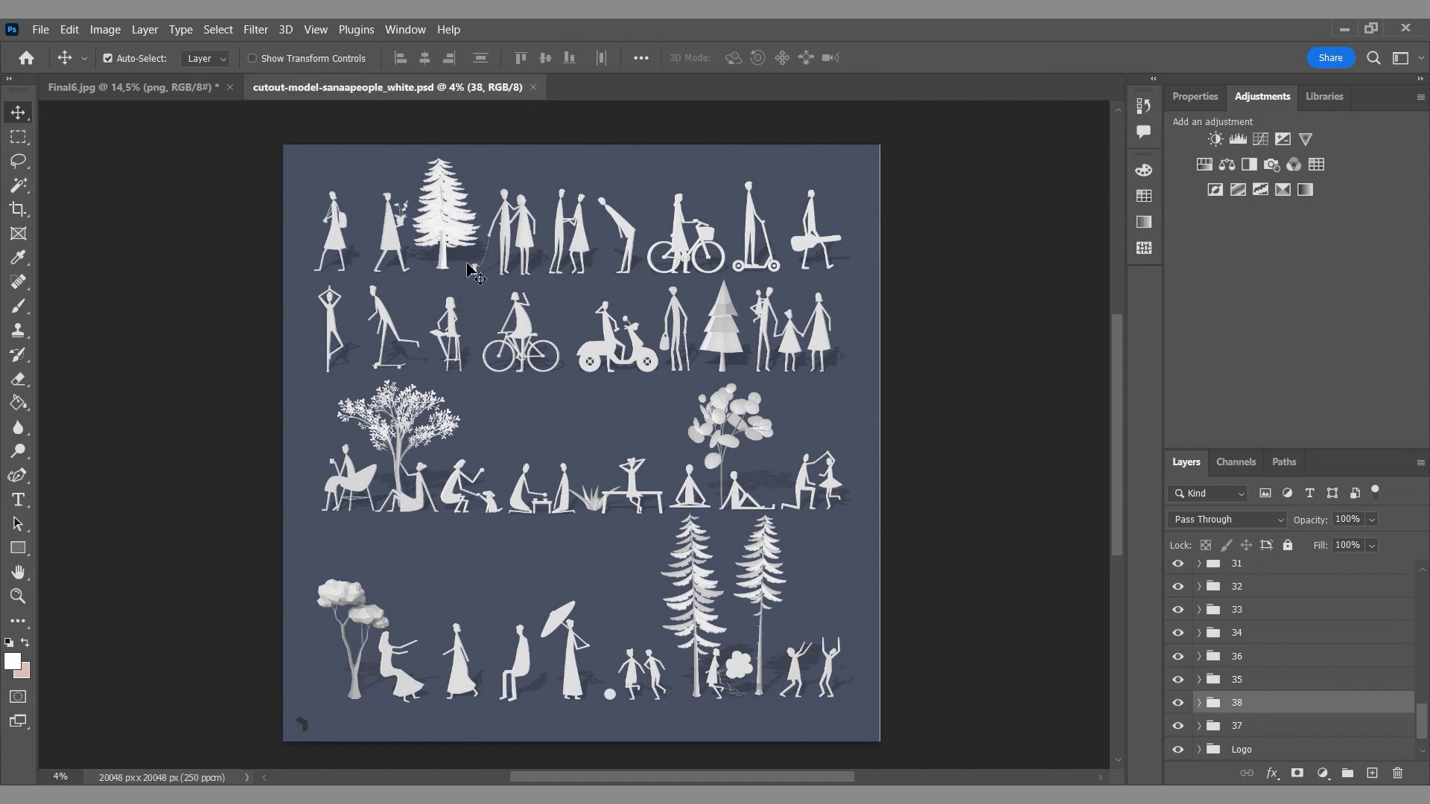
- Place the couple walking a dog from the white cutout file on the pavilion platform in Final6.jpg, scaled to about 27.43%
left_click(440, 195)
left_click_drag(441, 195, 627, 496)
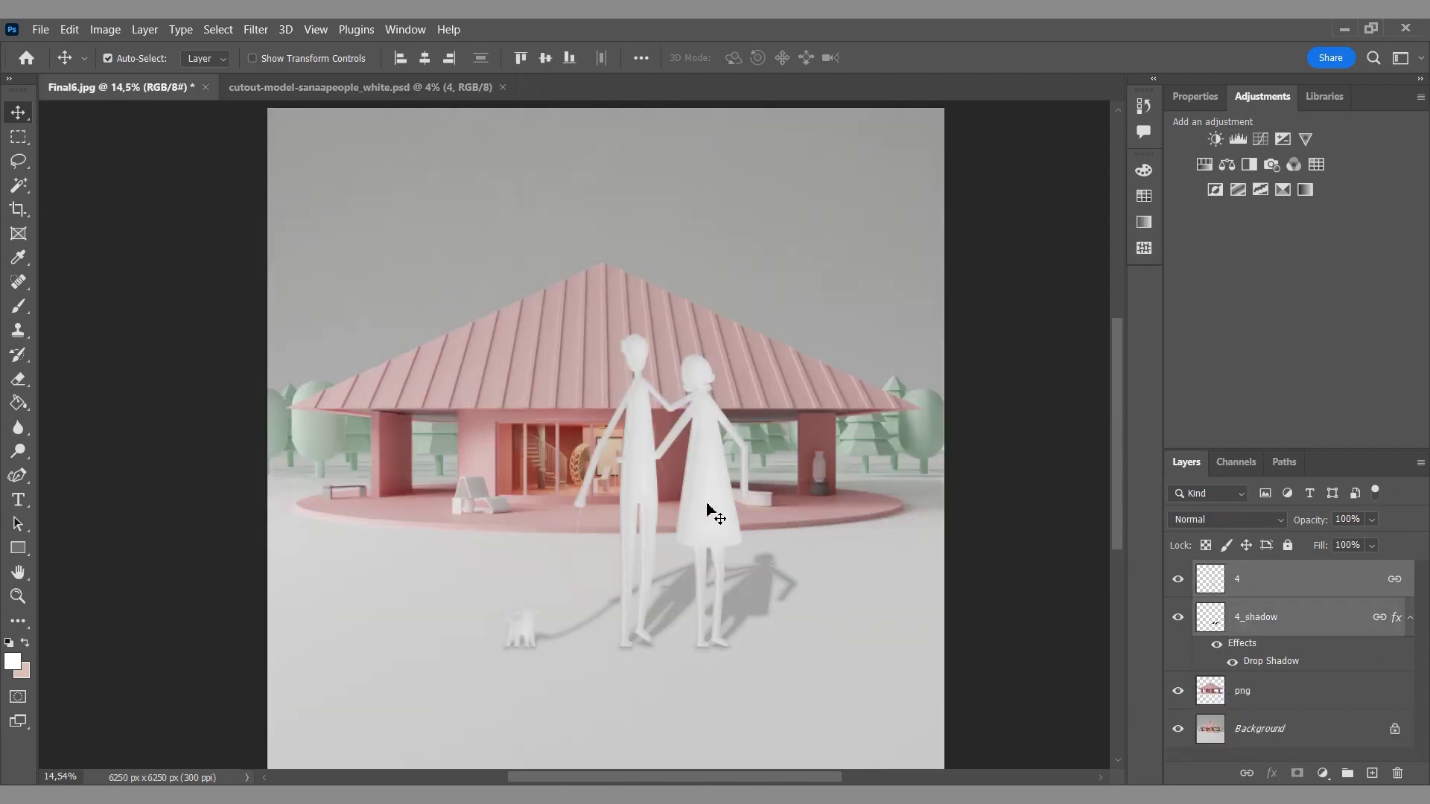
key("ctrl+t")
left_click_drag(783, 344, 614, 526)
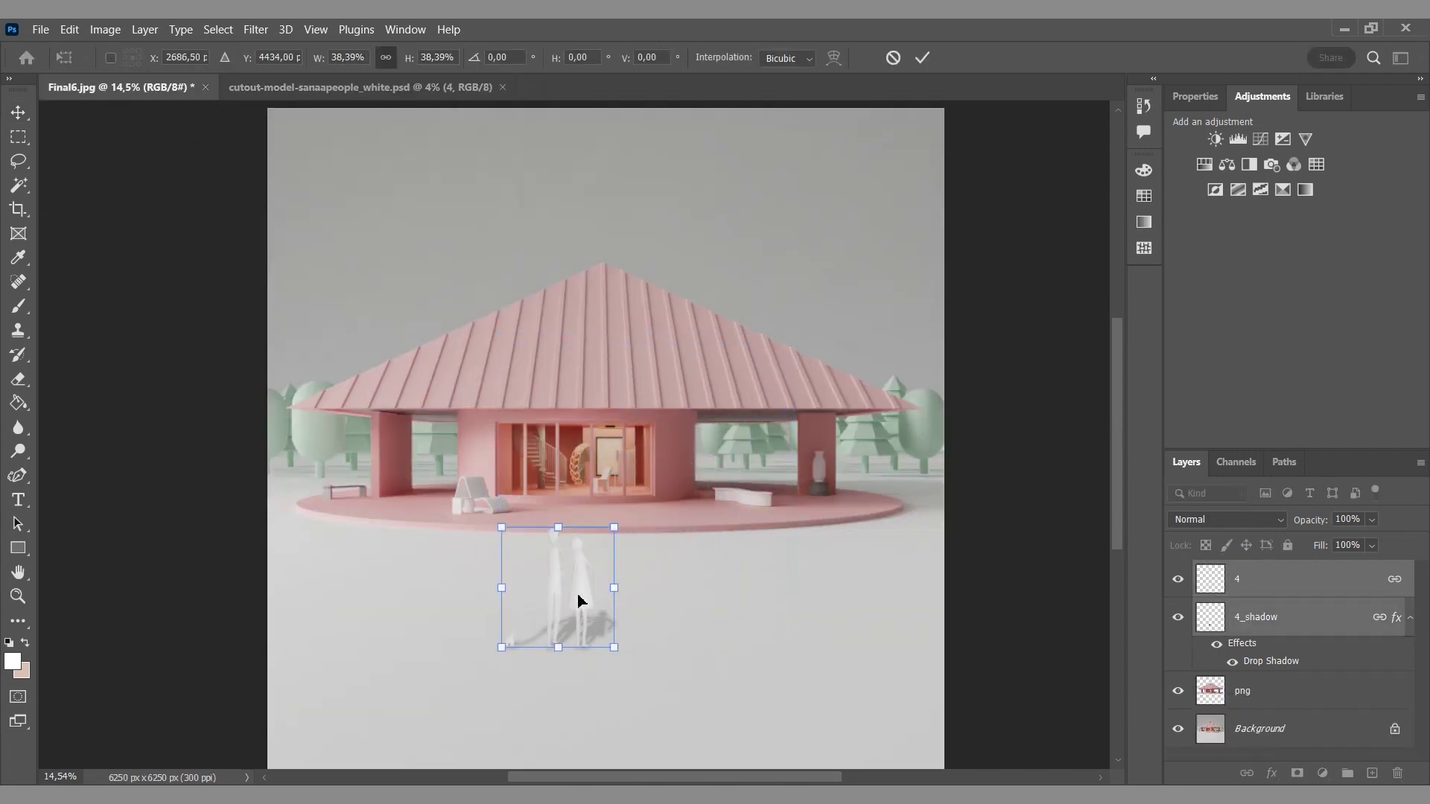
left_click_drag(582, 600, 697, 472)
left_click_drag(730, 397, 712, 433)
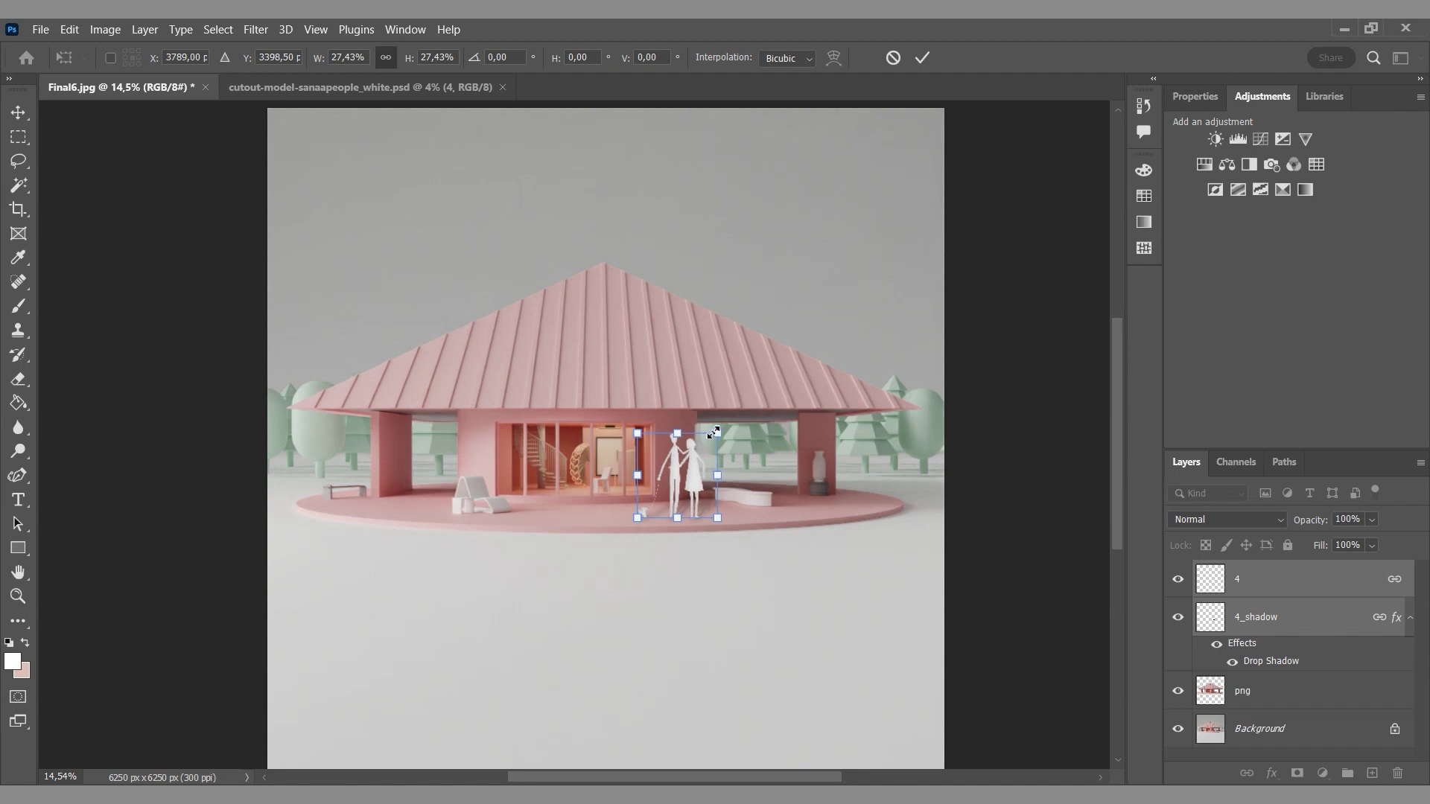
left_click(924, 58)
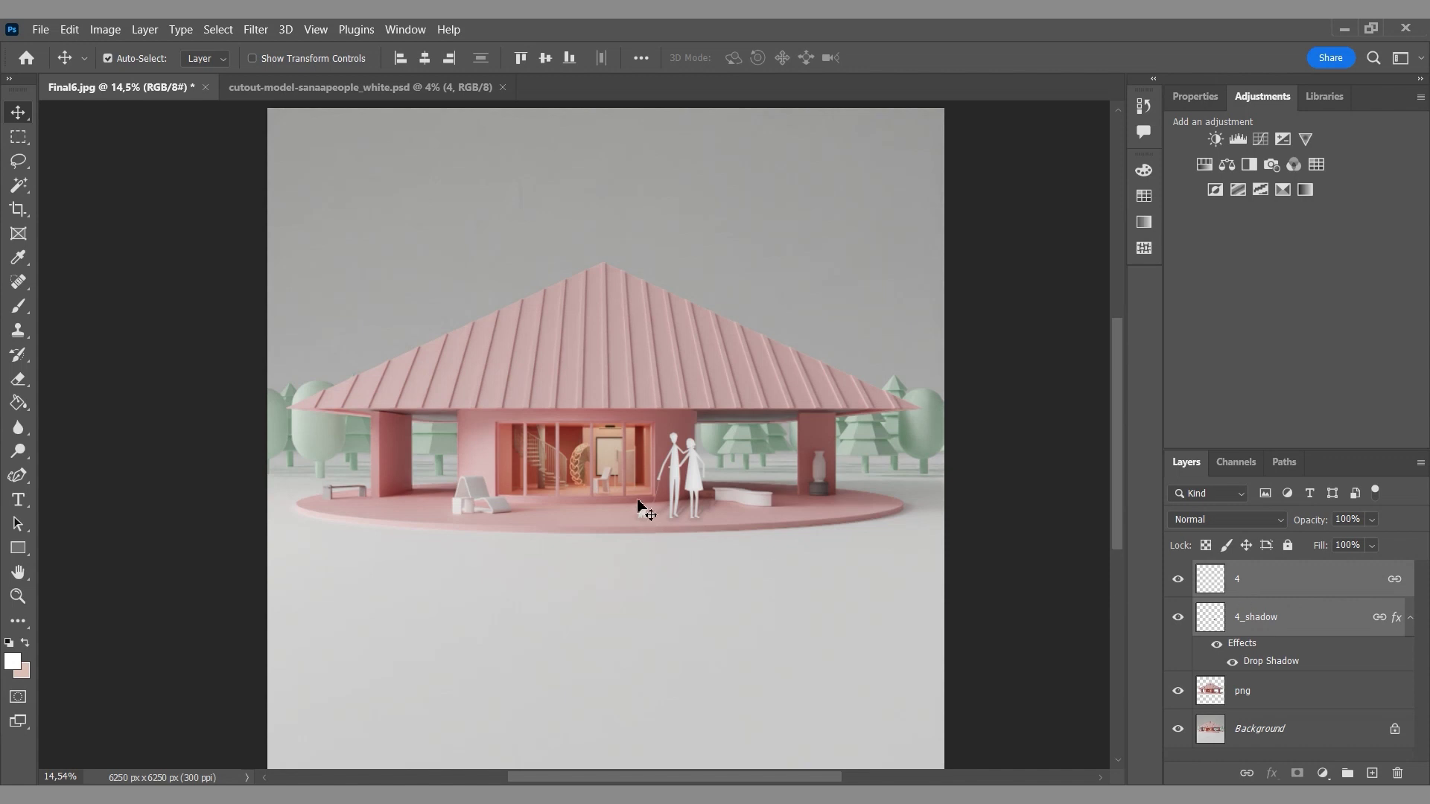
- Unlink the 4_shadow layer from the couple's layer 4
scroll(639, 485, "up", 4, "alt")
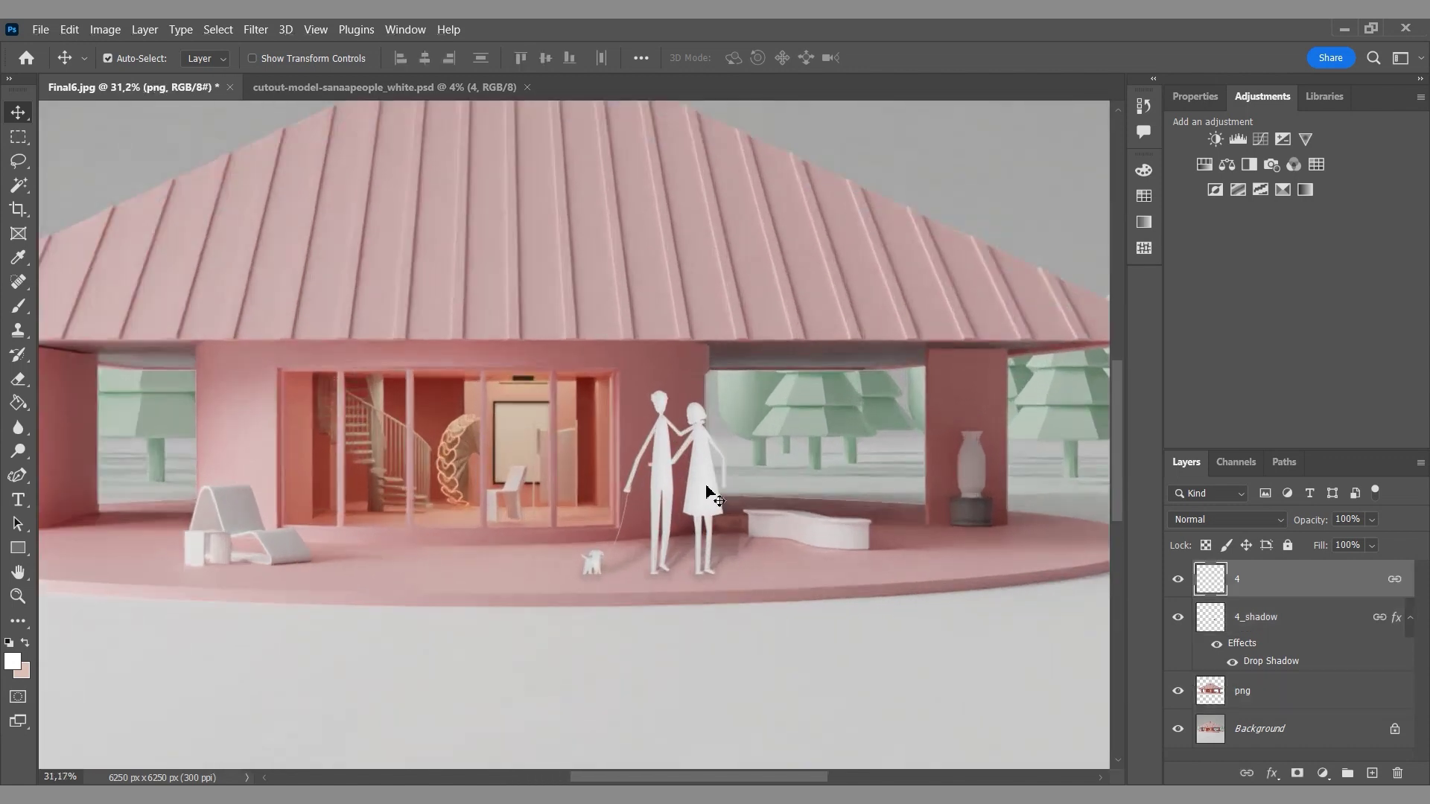
left_click(1254, 618)
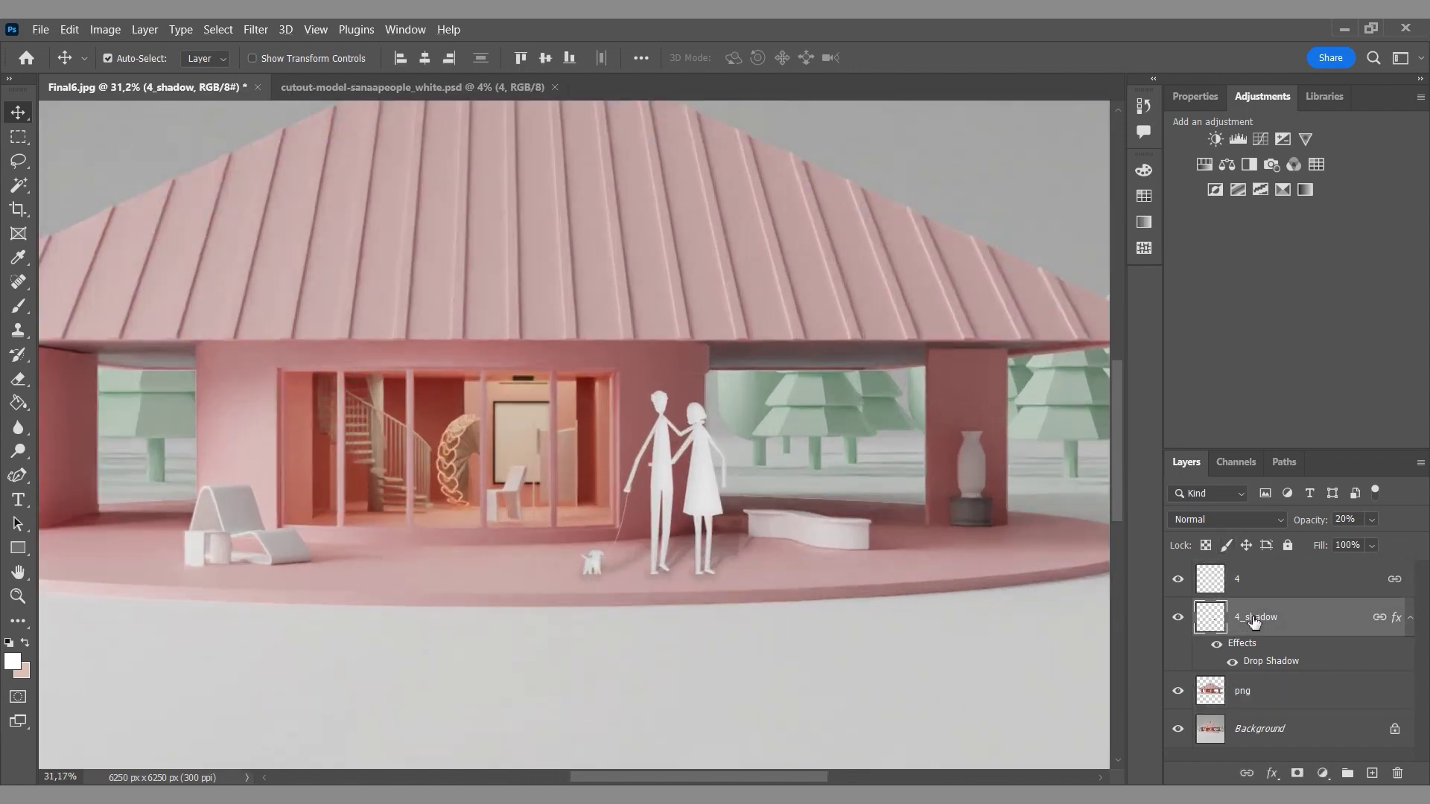
key("ctrl+t")
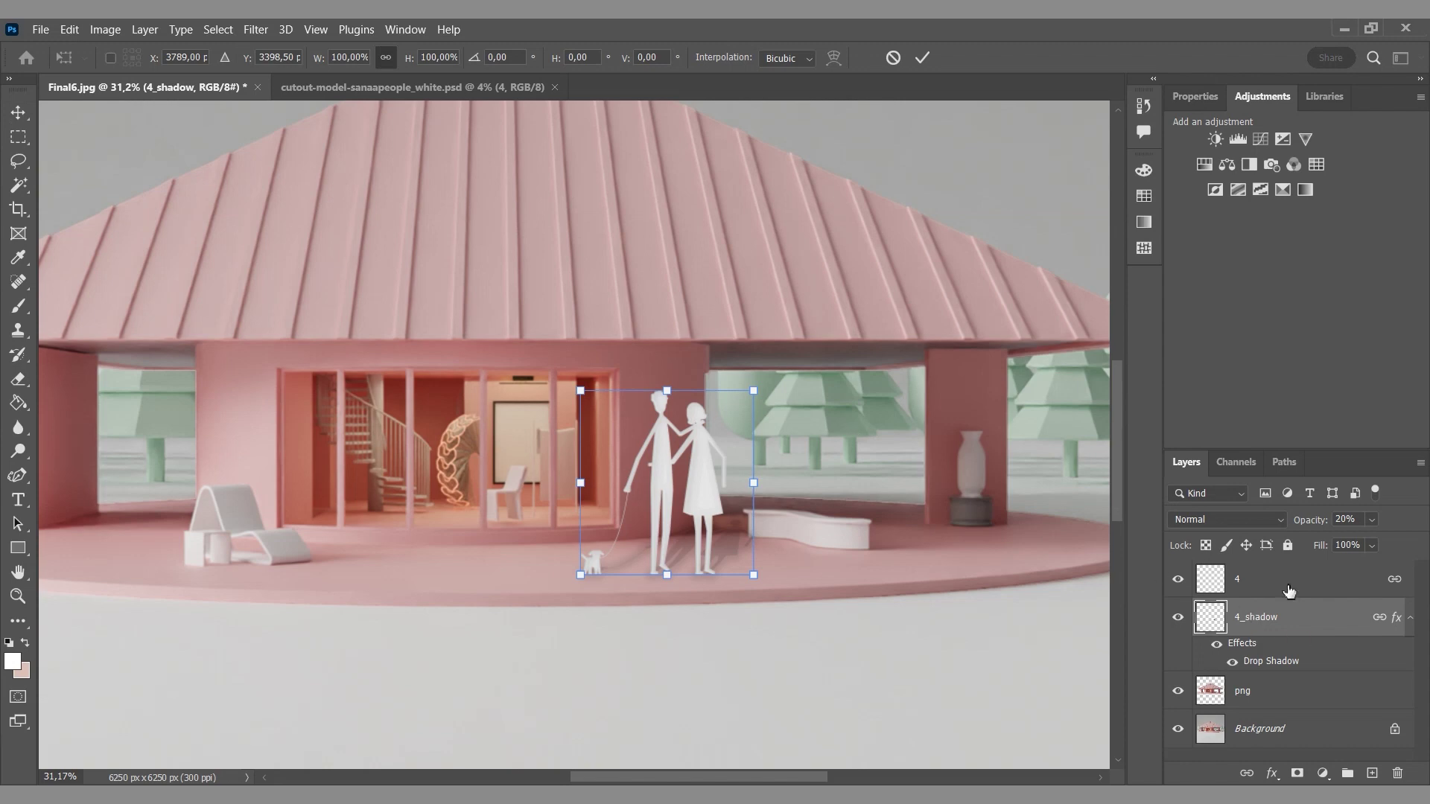
key("Return")
right_click(1255, 618)
left_click(1058, 409)
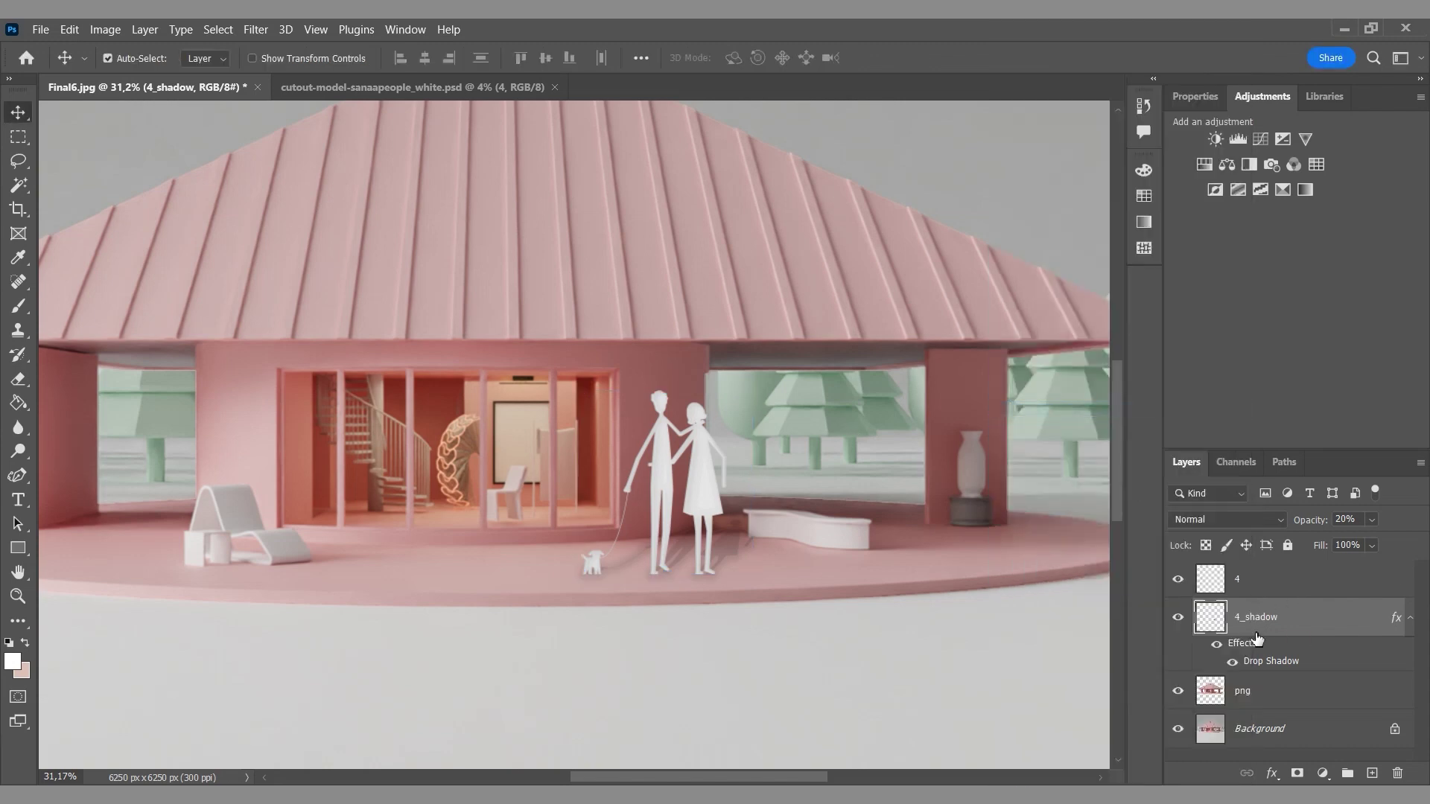
- Reduce the height of the couple's shadow slightly on the 4_shadow layer so it lies flatter on the platform
key("ctrl+t")
left_click_drag(674, 521, 674, 537)
left_click(931, 51)
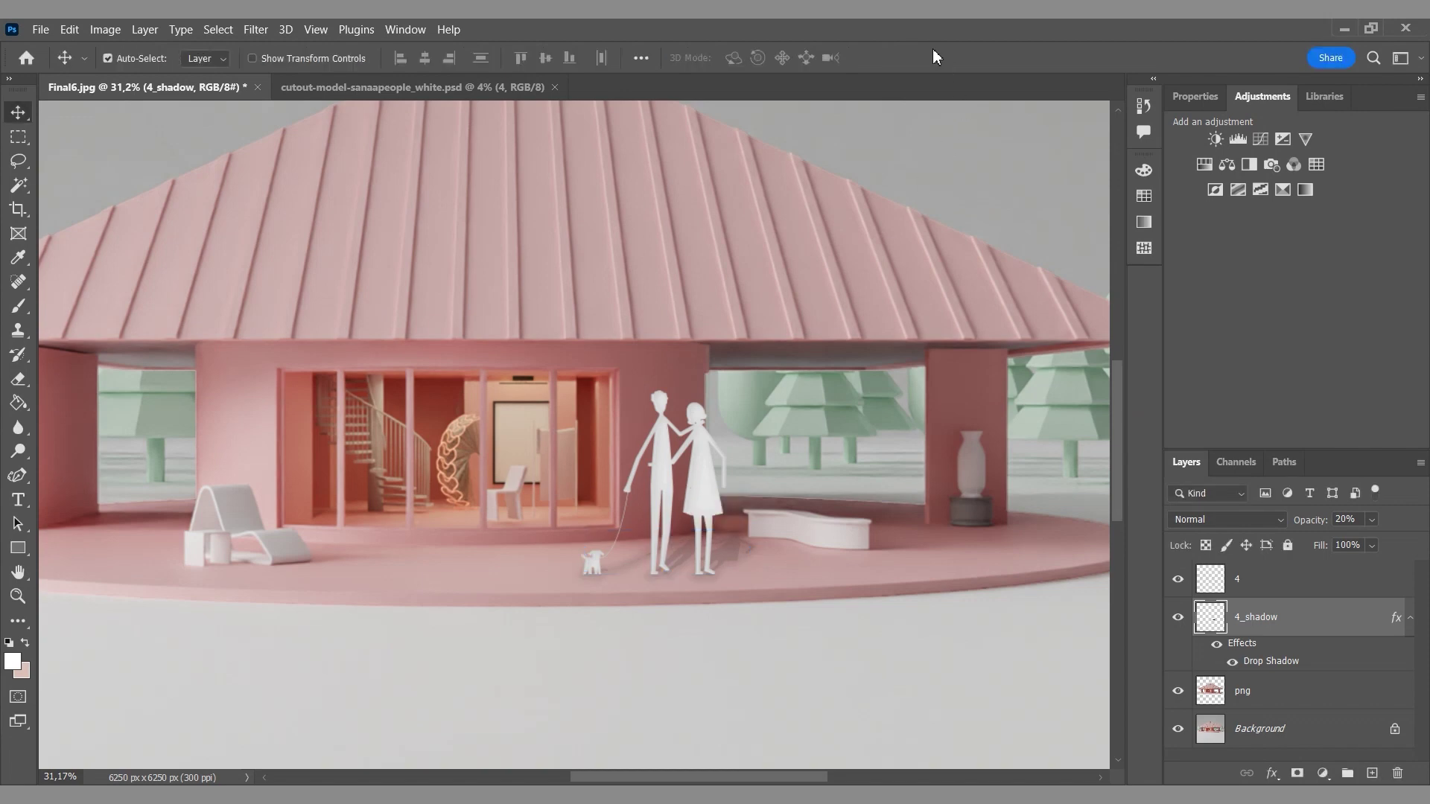
- Add a Bevel & Emboss layer effect to the couple's layer 4
right_click(1270, 580)
left_click(1073, 30)
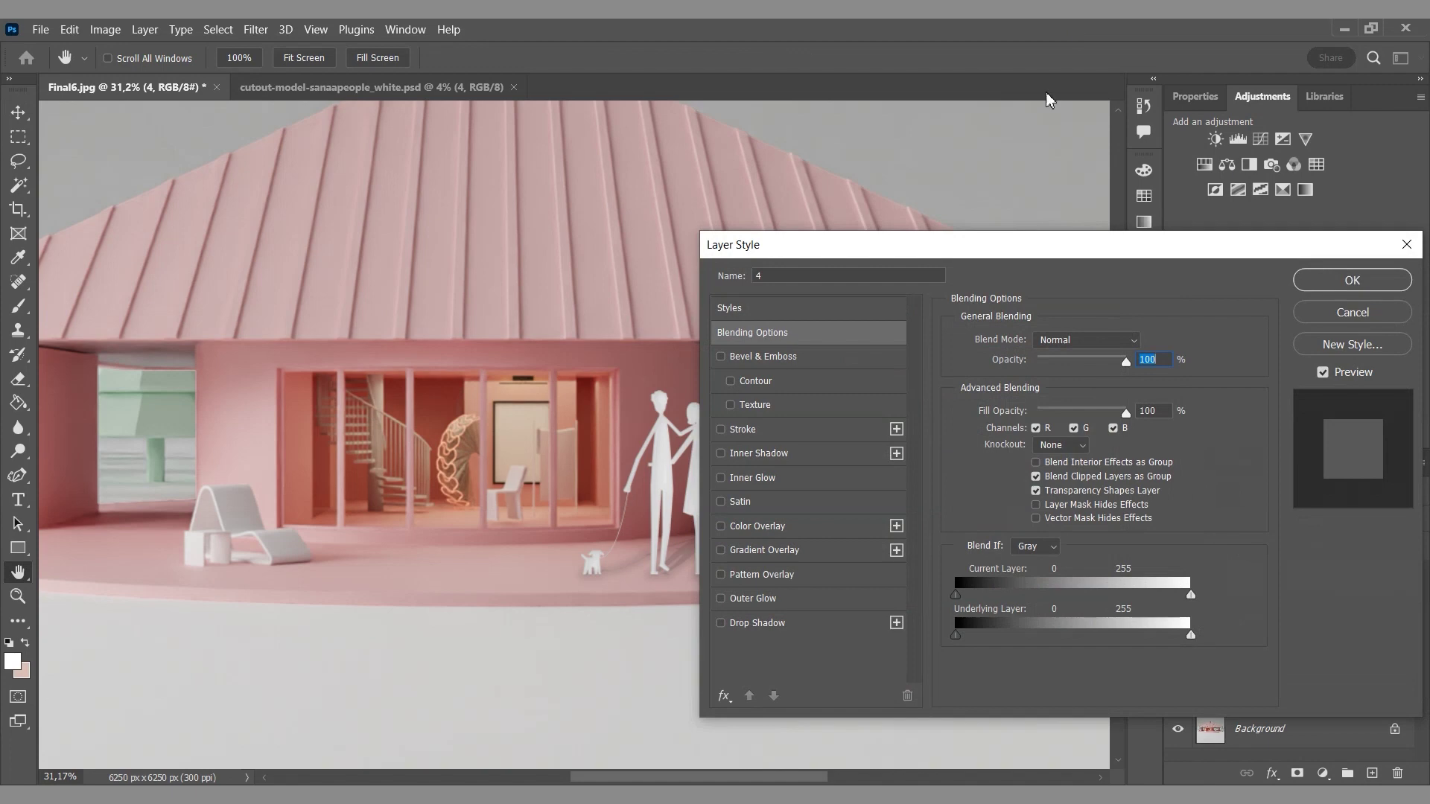
left_click(768, 361)
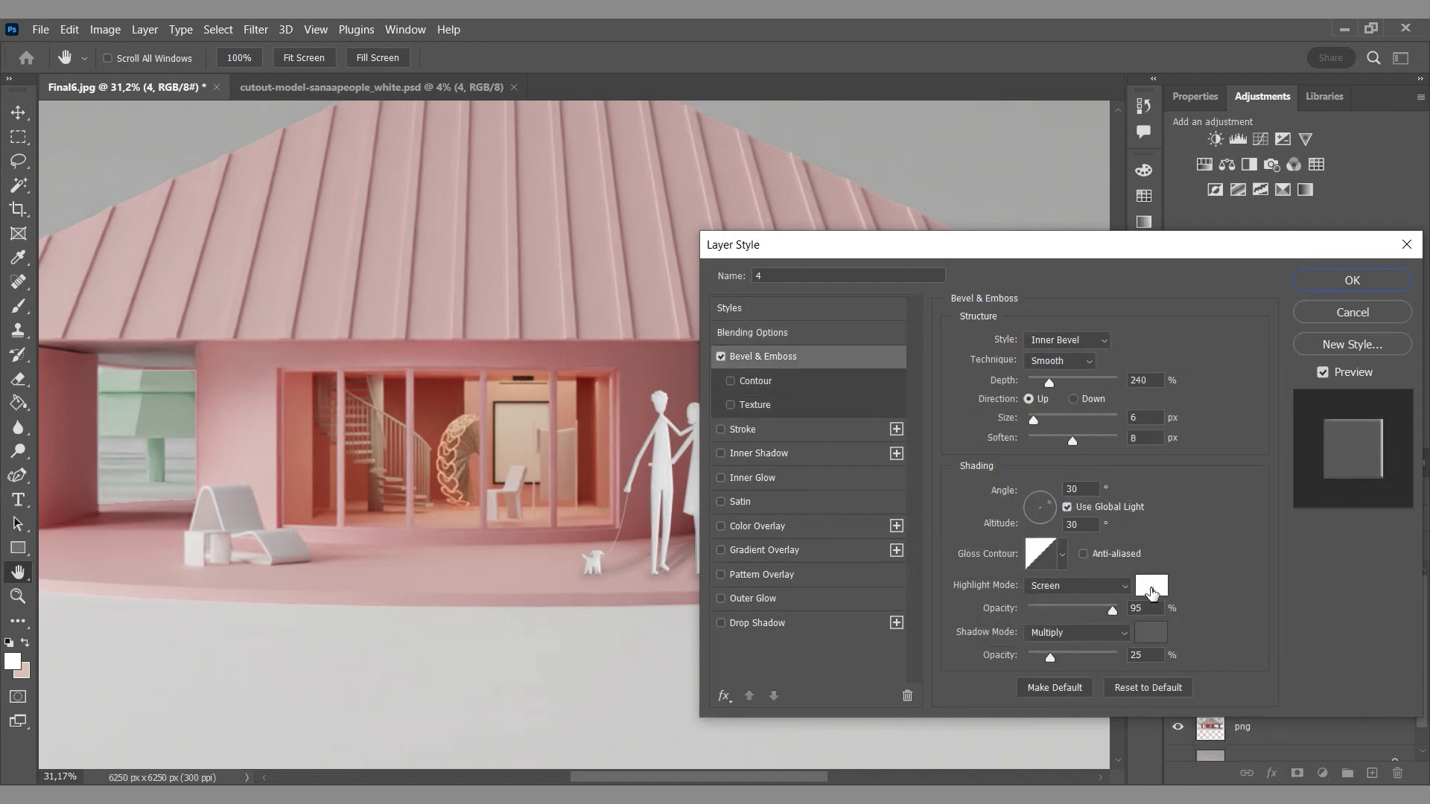
- Try Multiply as the bevel's highlight mode and restore Screen
left_click(1113, 586)
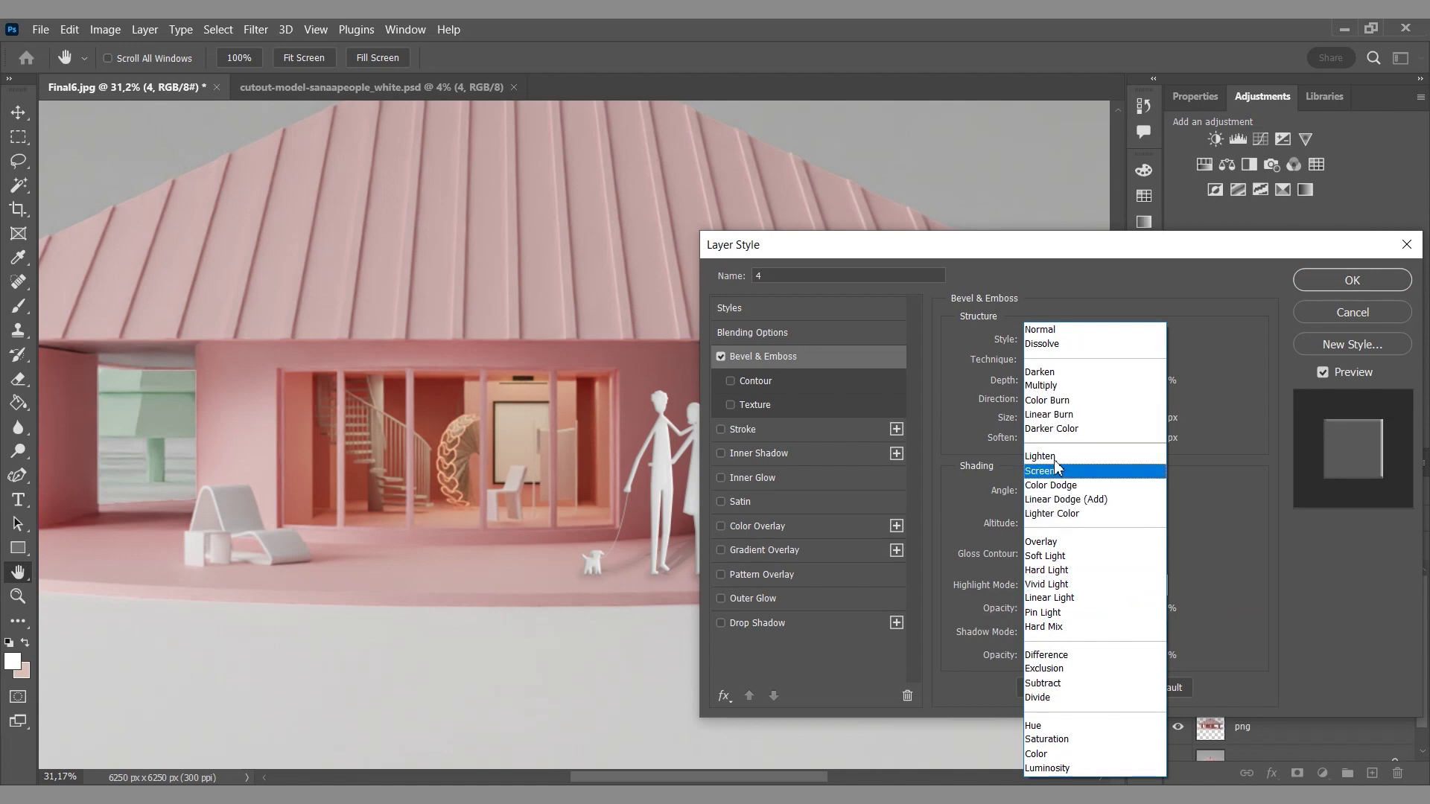
left_click(1059, 385)
left_click(1089, 588)
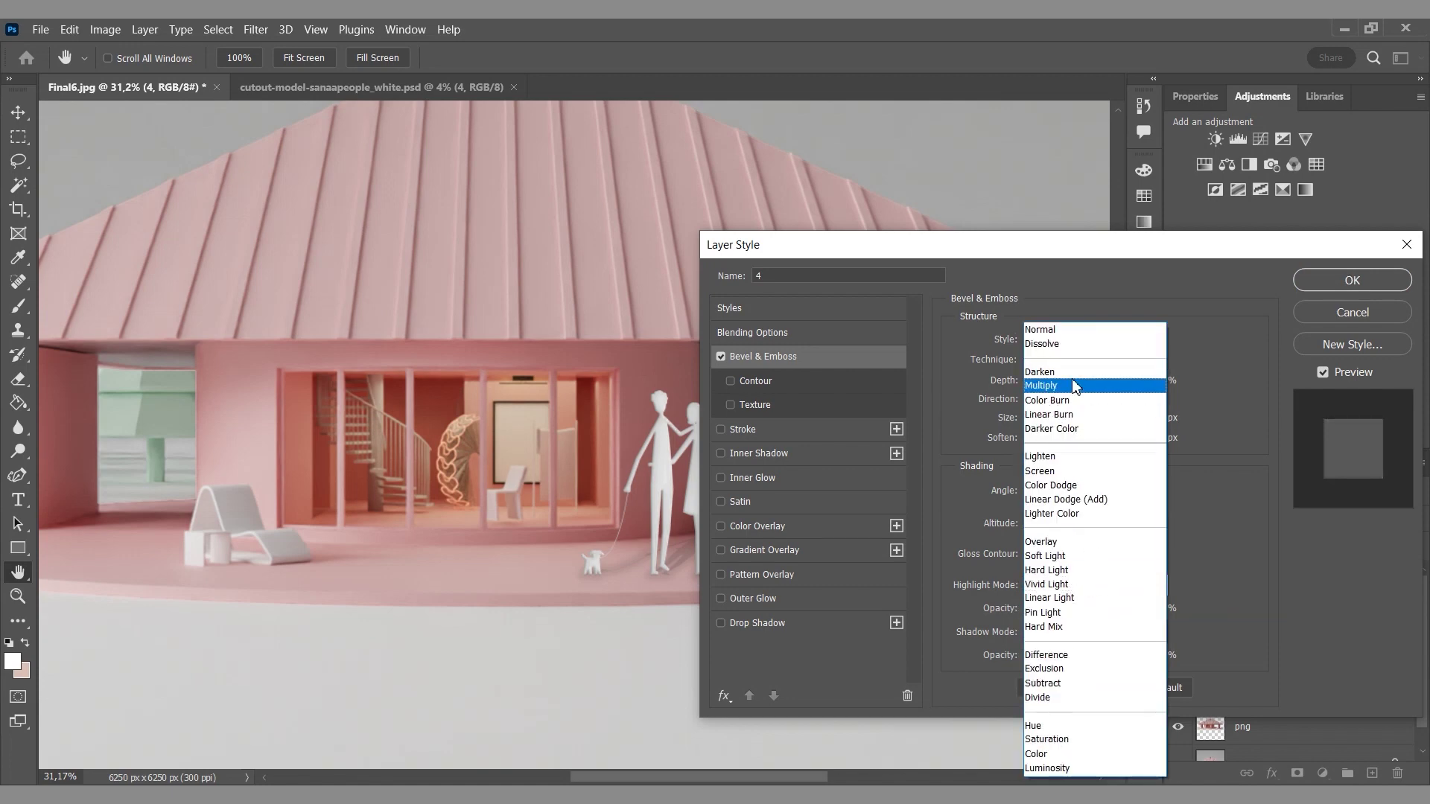
left_click(1061, 474)
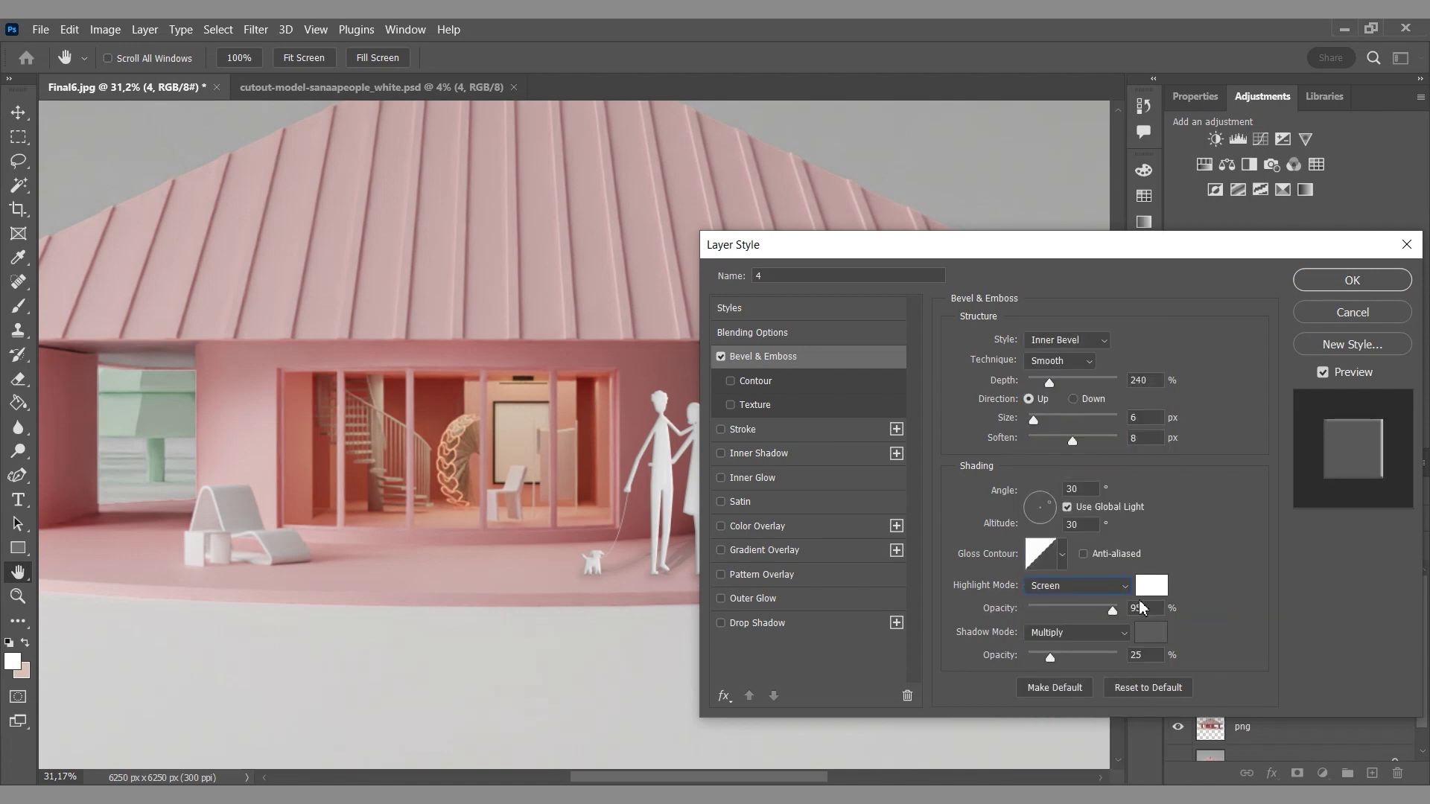
- Raise the bevel's highlight opacity, lower its shadow opacity, and apply the layer style to the couple
left_click_drag(1113, 611, 1145, 609)
left_click_drag(1062, 660, 1016, 661)
left_click(1349, 281)
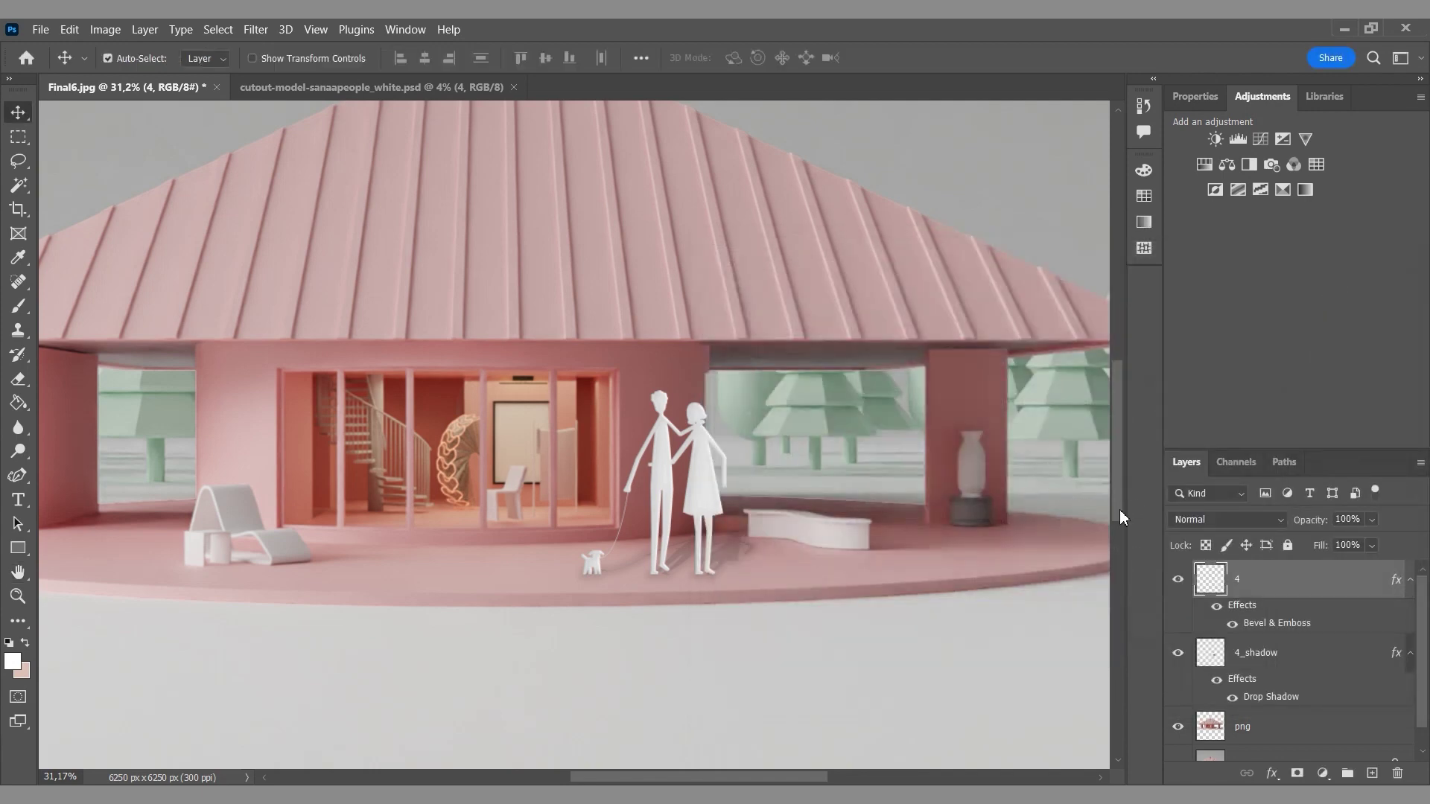
- Link the couple's layer 4 with its 4_shadow layer again
key("alt+bracketleft")
left_click(1287, 590, "ctrl")
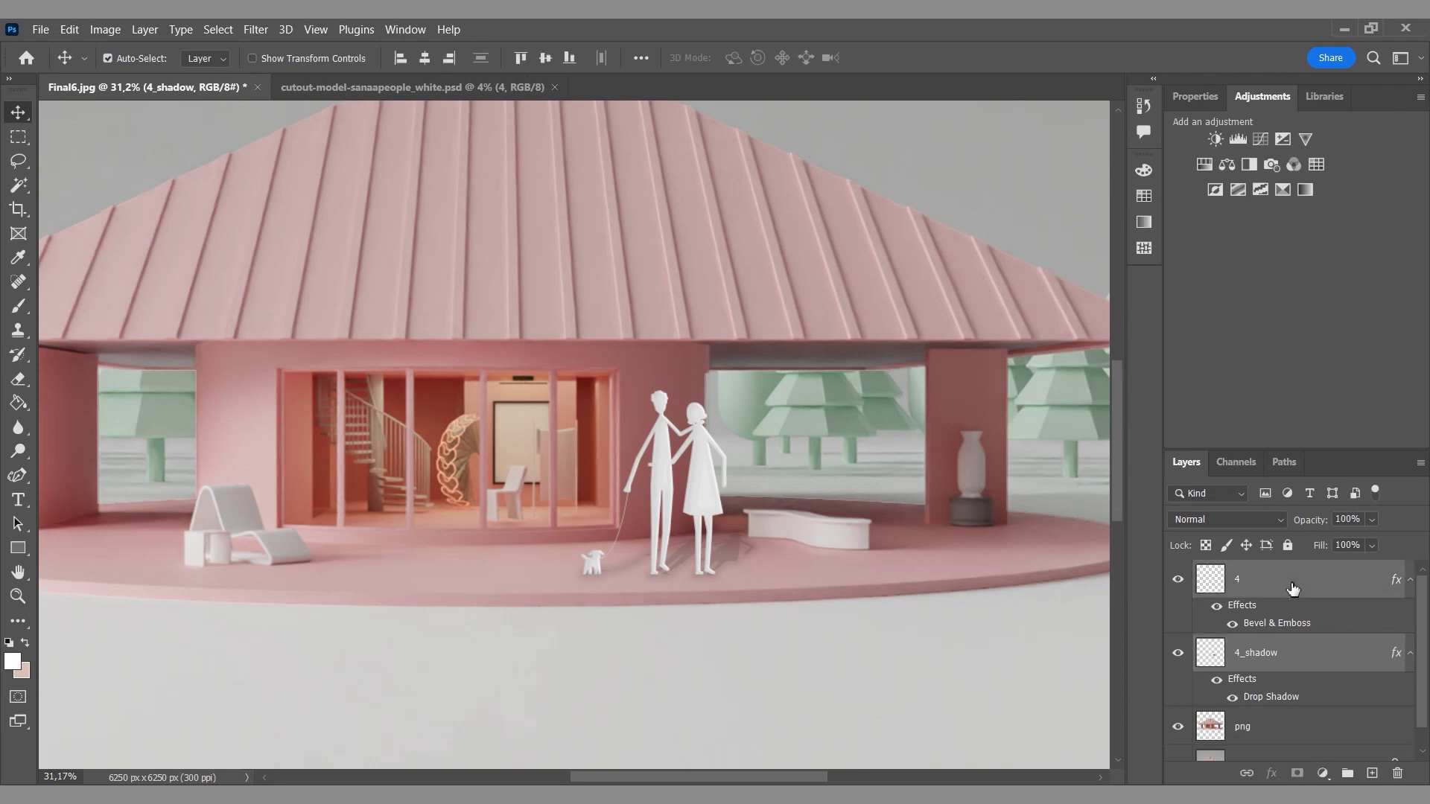
right_click(1286, 590)
left_click(1102, 413)
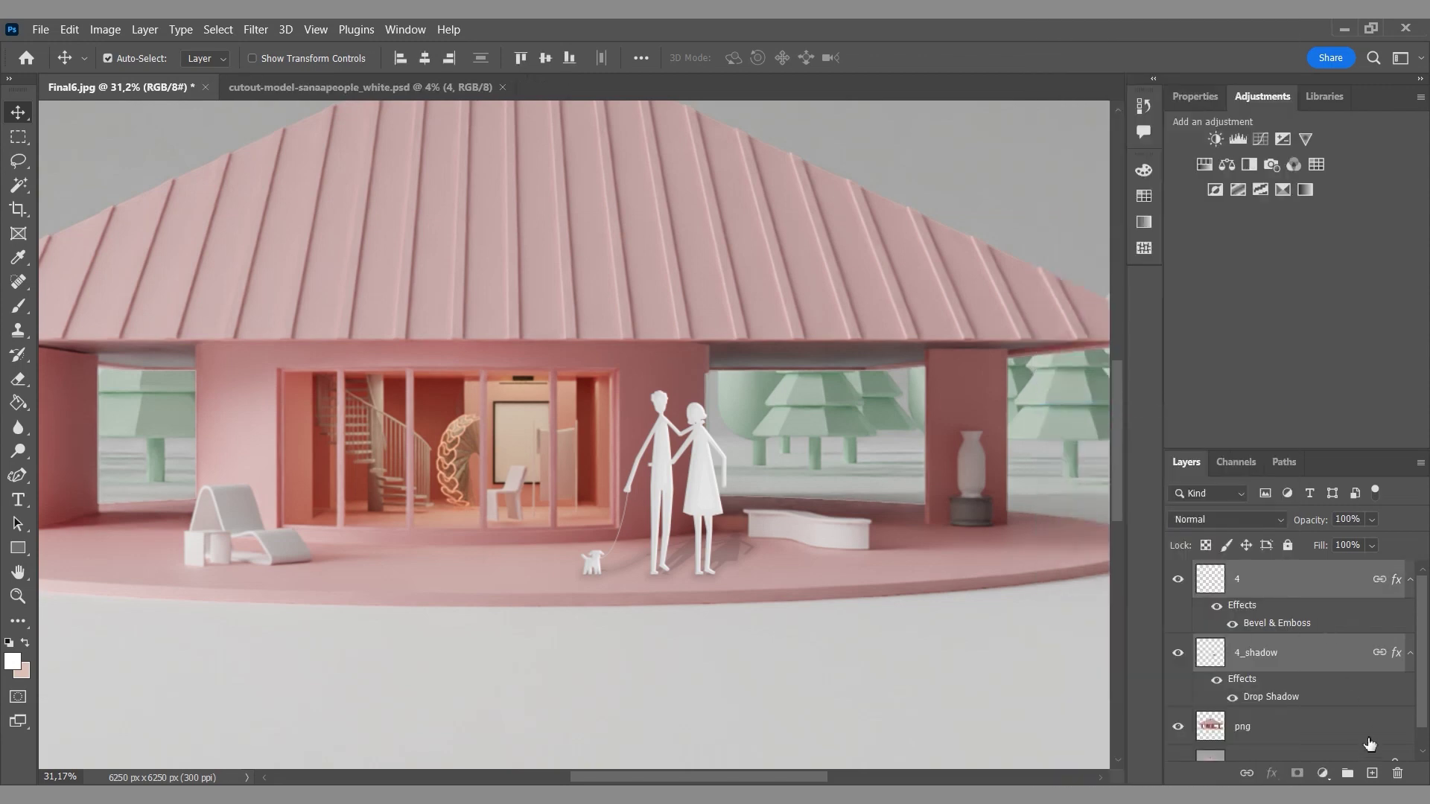
- Group the linked couple and shadow layers and name the group people1
left_click(1352, 778)
double_click(1282, 570)
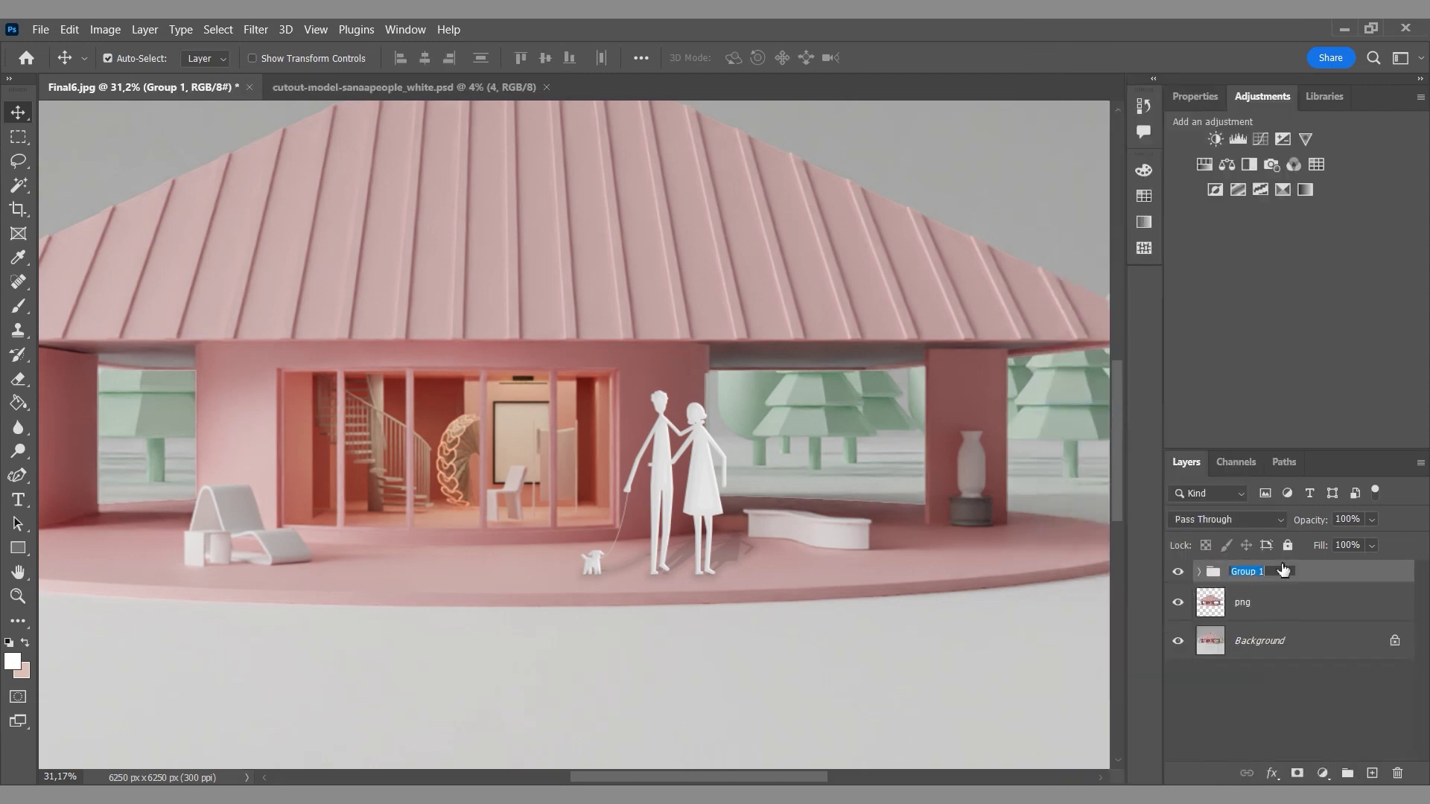
type("people1")
key("Return")
- Shift the couple with the dog and their shadow slightly to the right on the platform
scroll(1030, 584, "down", 3, "alt")
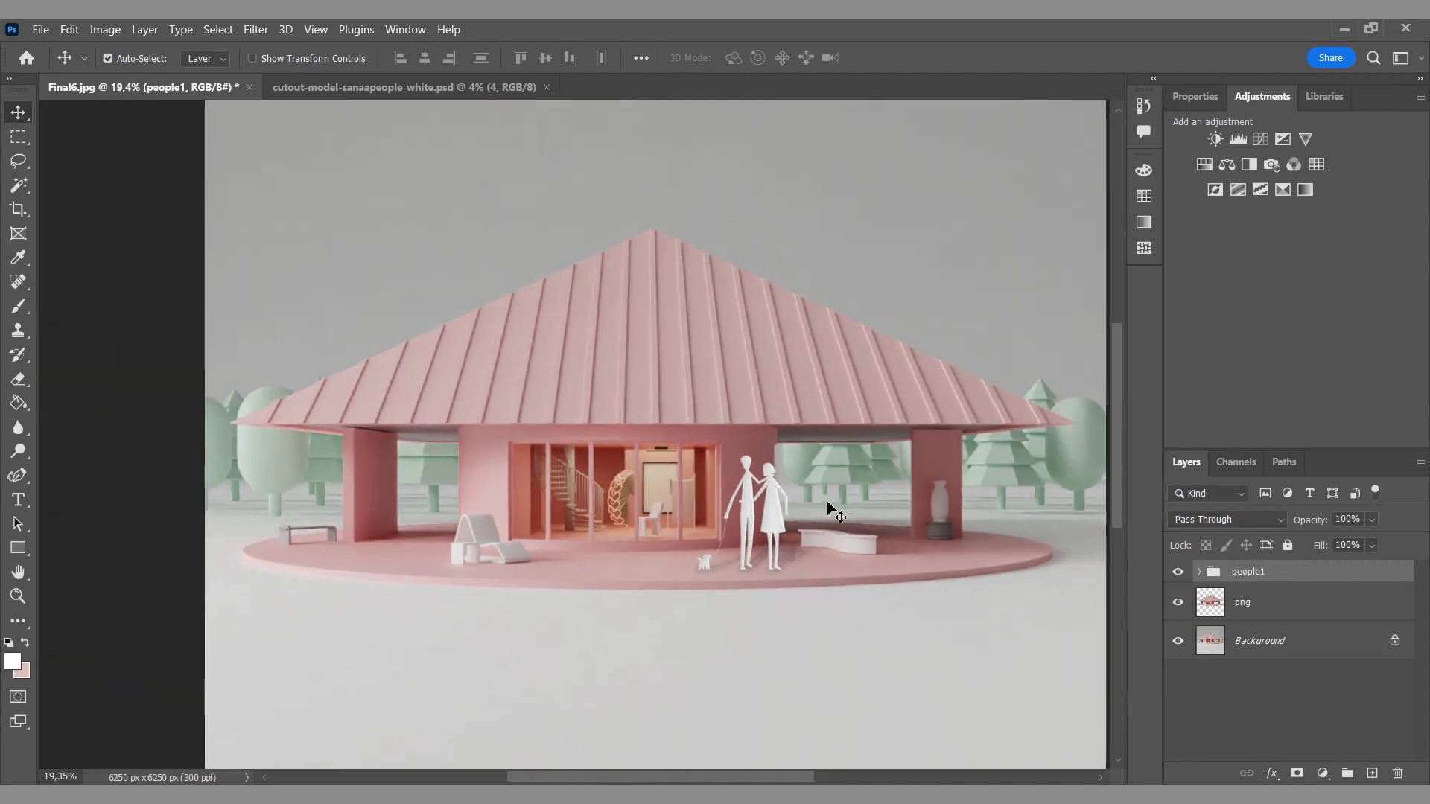
scroll(829, 508, "down", 1, "alt")
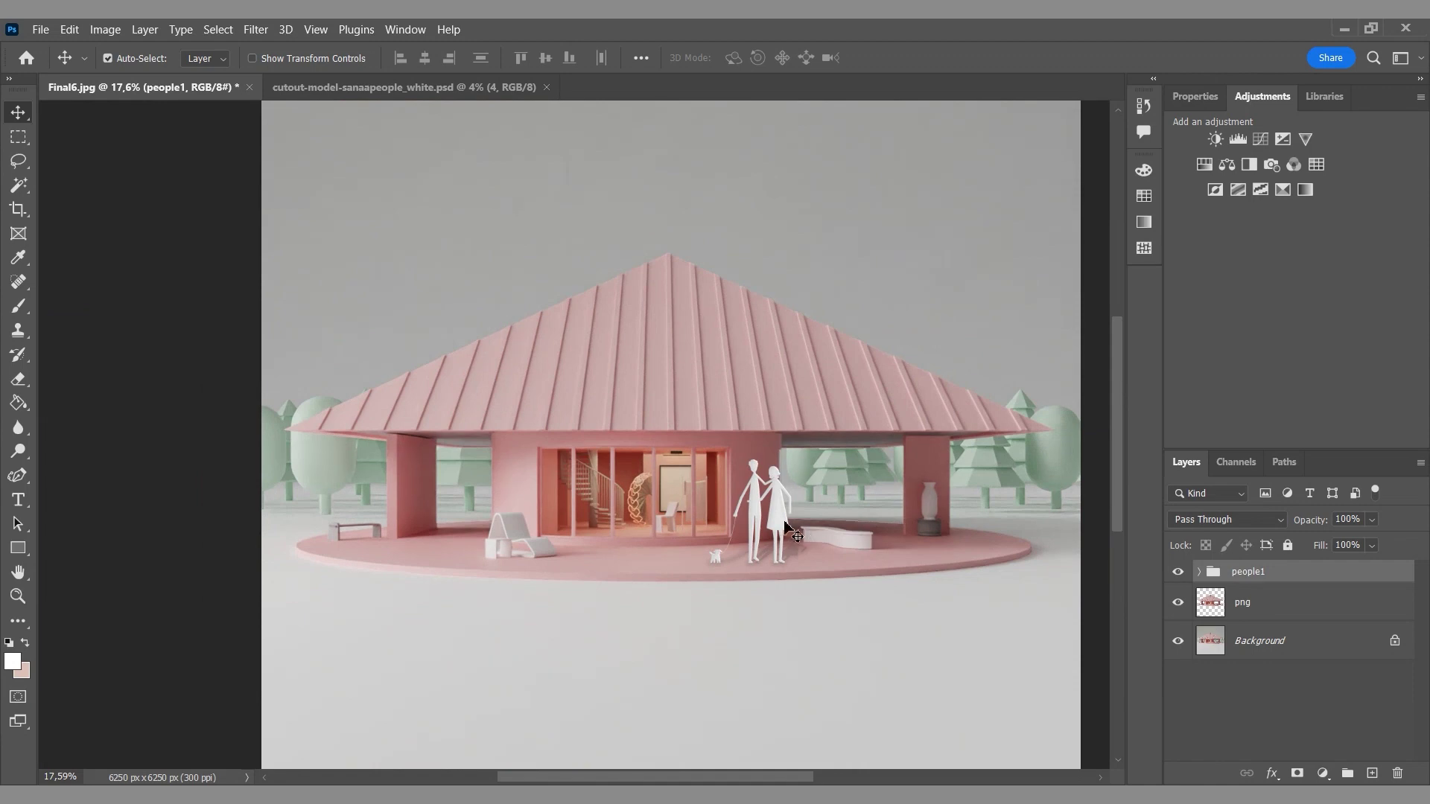
left_click_drag(778, 523, 787, 521)
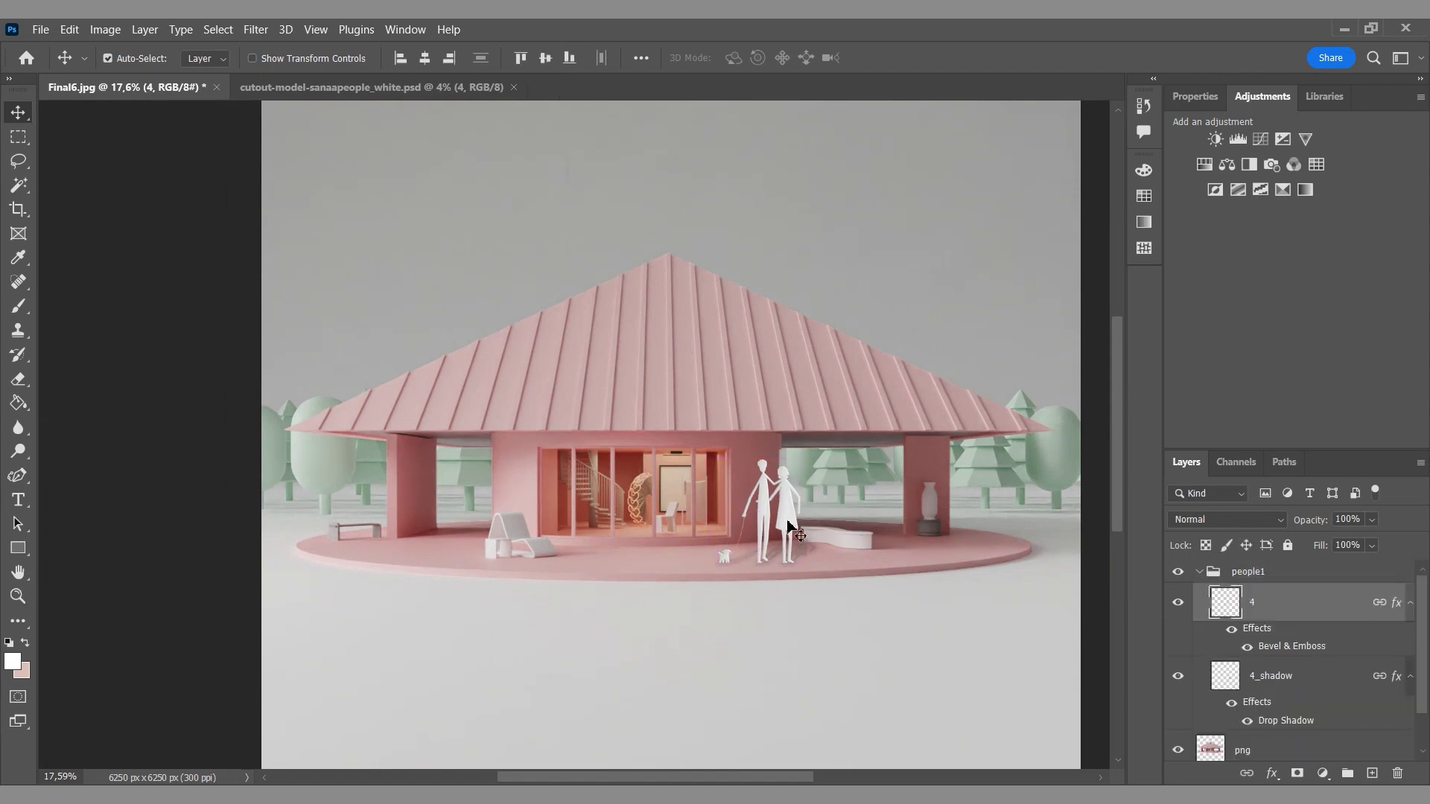
- Place the woman with a backpack from the white cutout file inside the pavilion's glazed room, scaled to about 17.13%
left_click(449, 87)
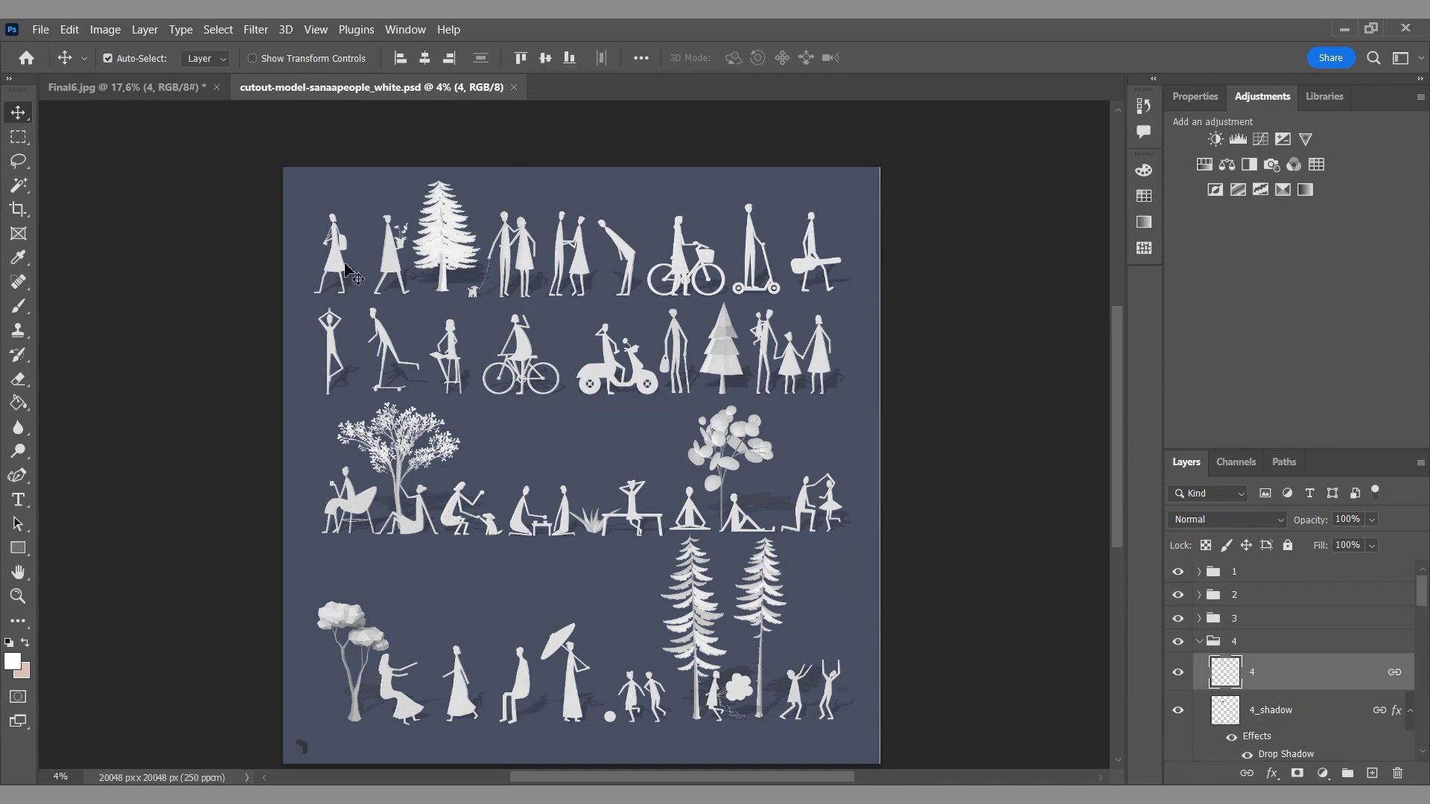
left_click_drag(345, 269, 638, 543)
key("ctrl+t")
left_click_drag(749, 347, 568, 596)
left_click_drag(568, 677, 628, 524)
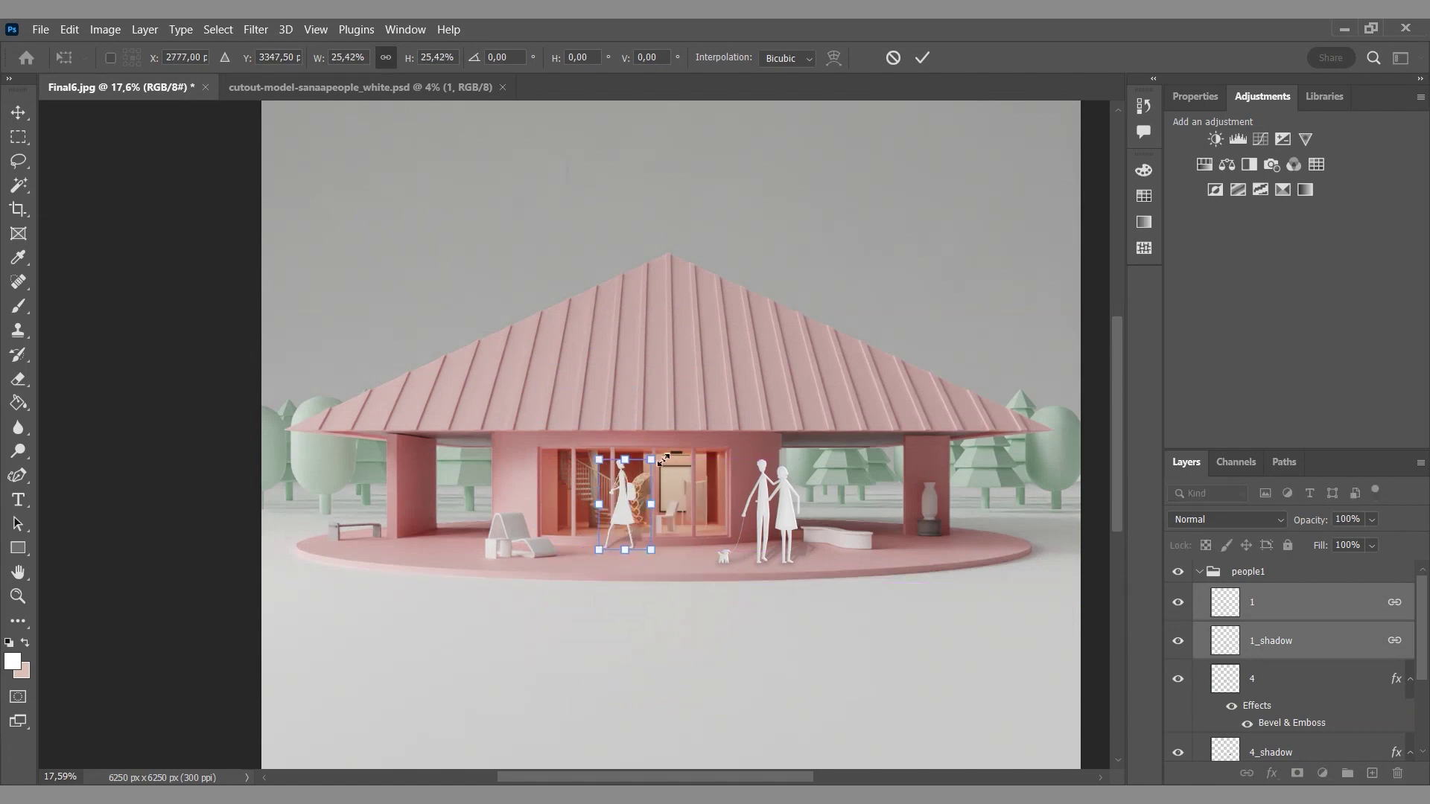
left_click_drag(661, 447, 636, 508)
left_click(922, 58)
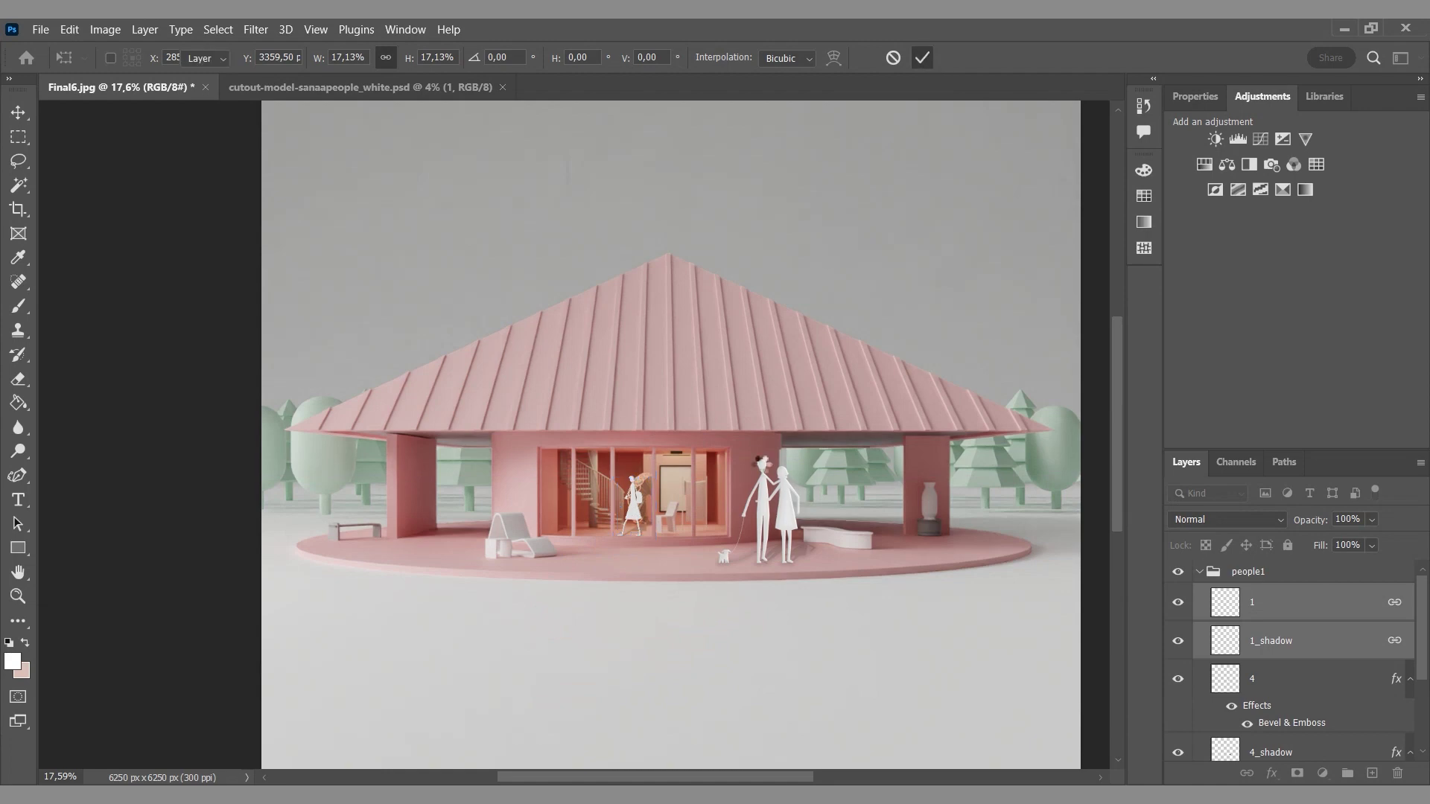
- Group the woman and her shadow in a separate group above people1, and nudge the figure down toward the room's floor
left_click(1353, 777)
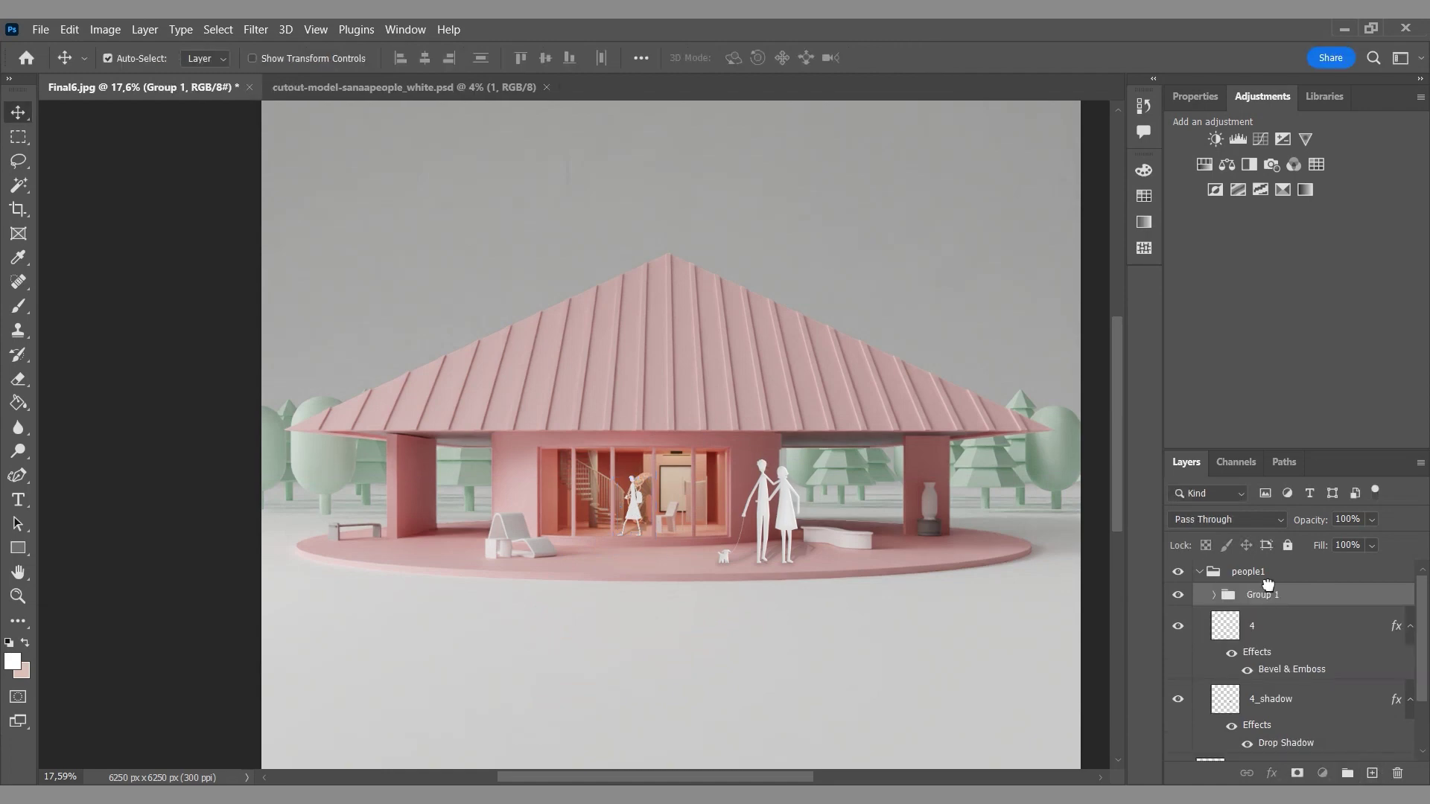
scroll(632, 495, "up", 5, "alt")
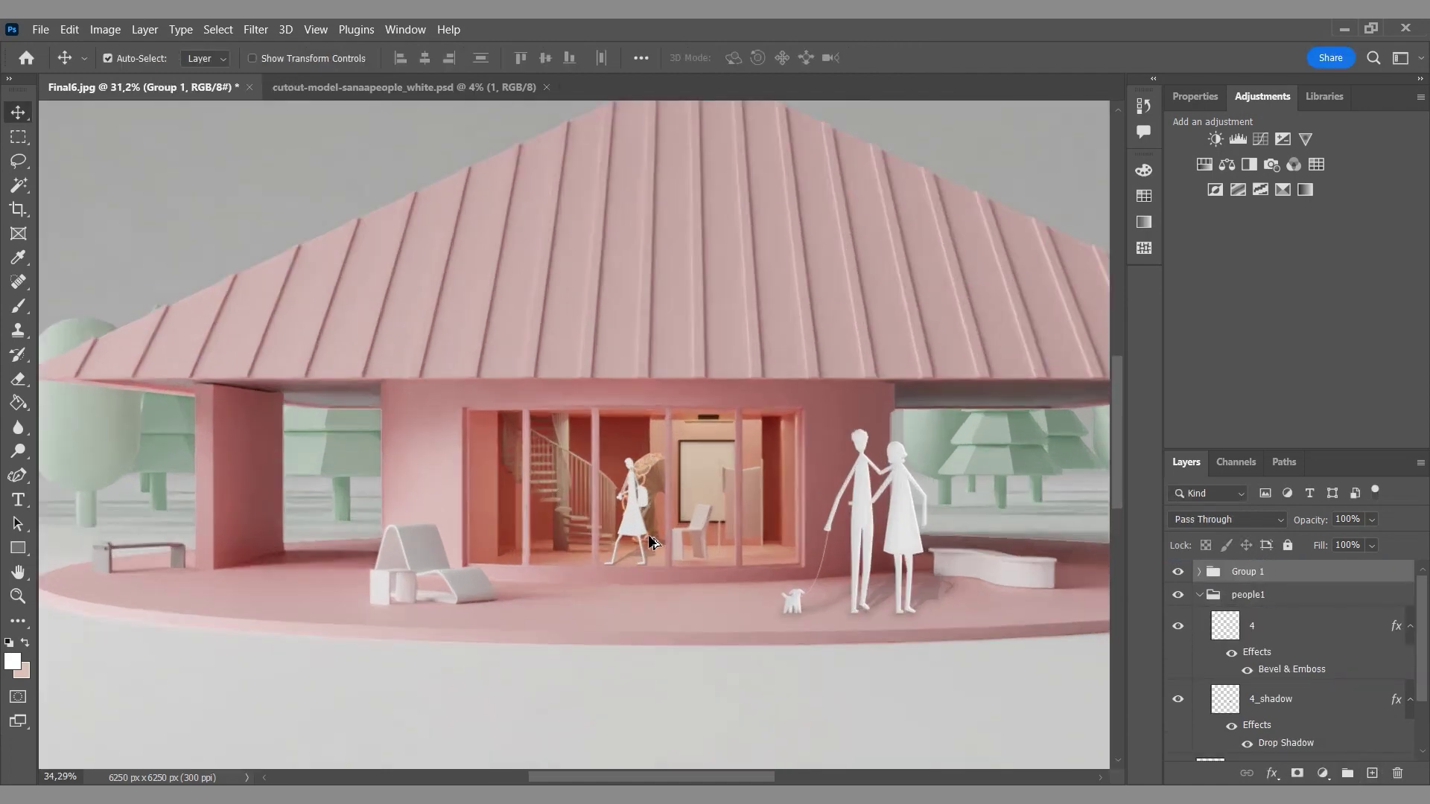
scroll(649, 541, "up", 3, "alt")
left_click_drag(645, 544, 645, 559)
- Unlink the 1_shadow layer and adjust the height of the woman's shadow with Free Transform
left_click(1352, 639)
right_click(1317, 649)
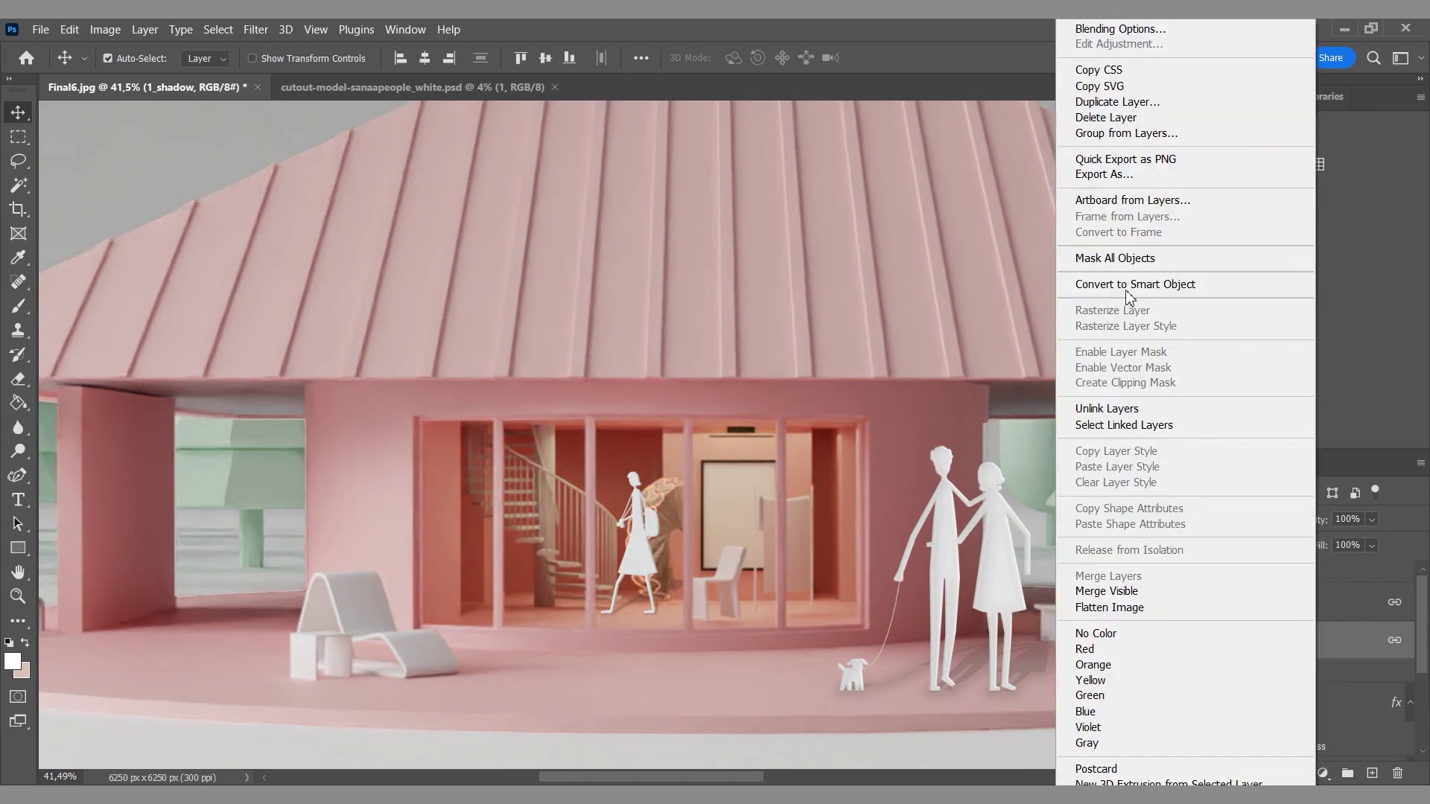
left_click(1109, 408)
key("ctrl+t")
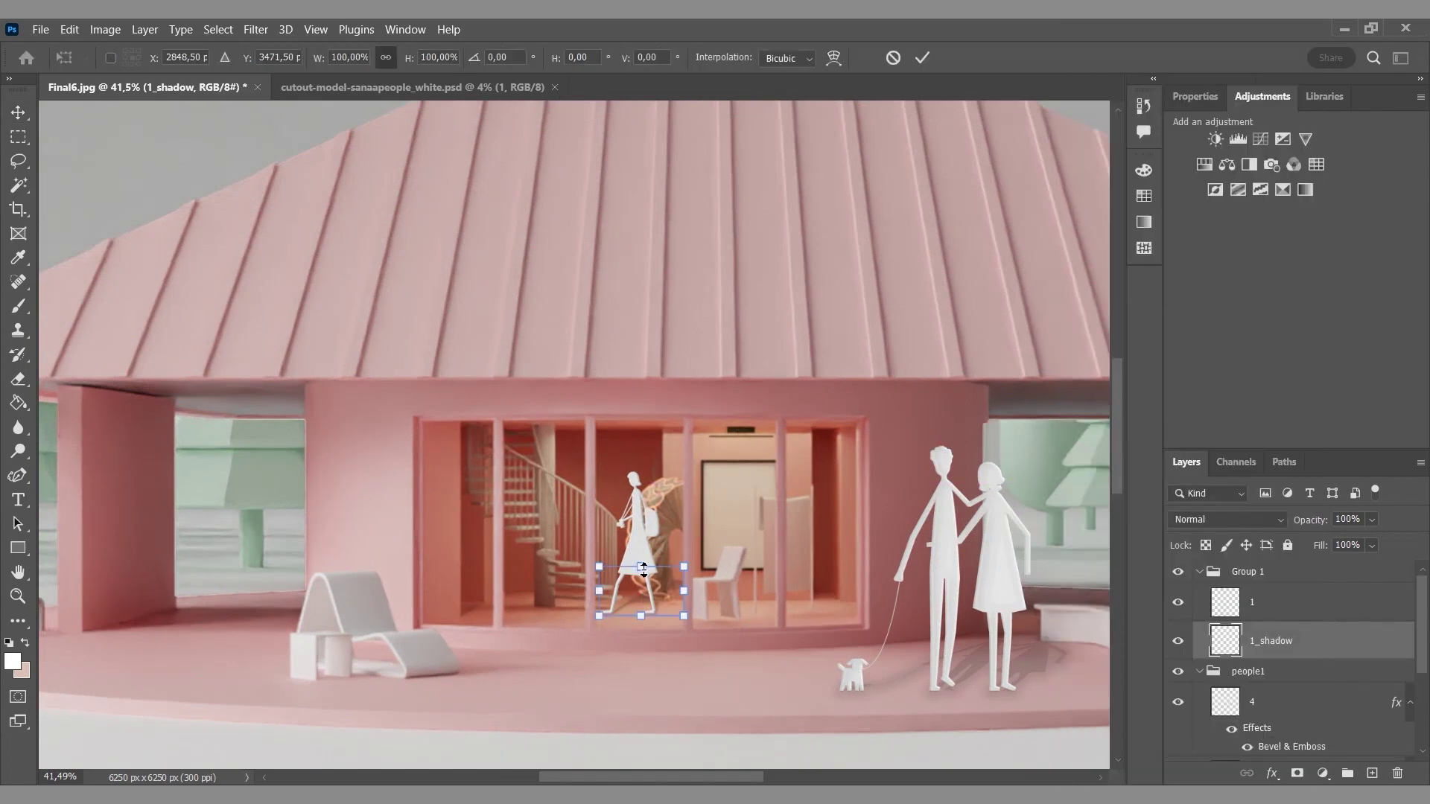
left_click_drag(644, 570, 688, 558)
left_click(923, 59)
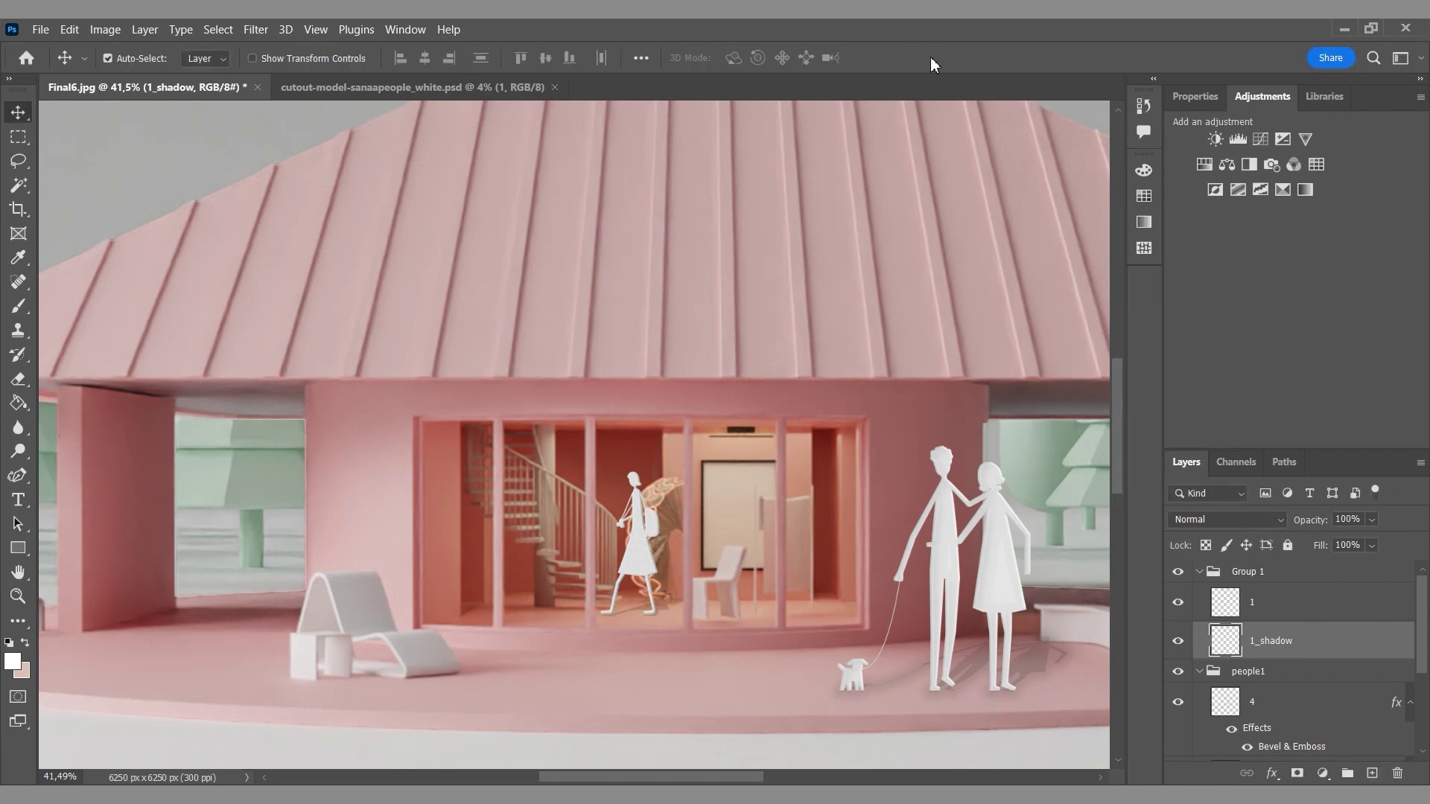
- Link the woman's layer 1 with its 1_shadow layer again
left_click(1277, 605, "ctrl")
right_click(1278, 612)
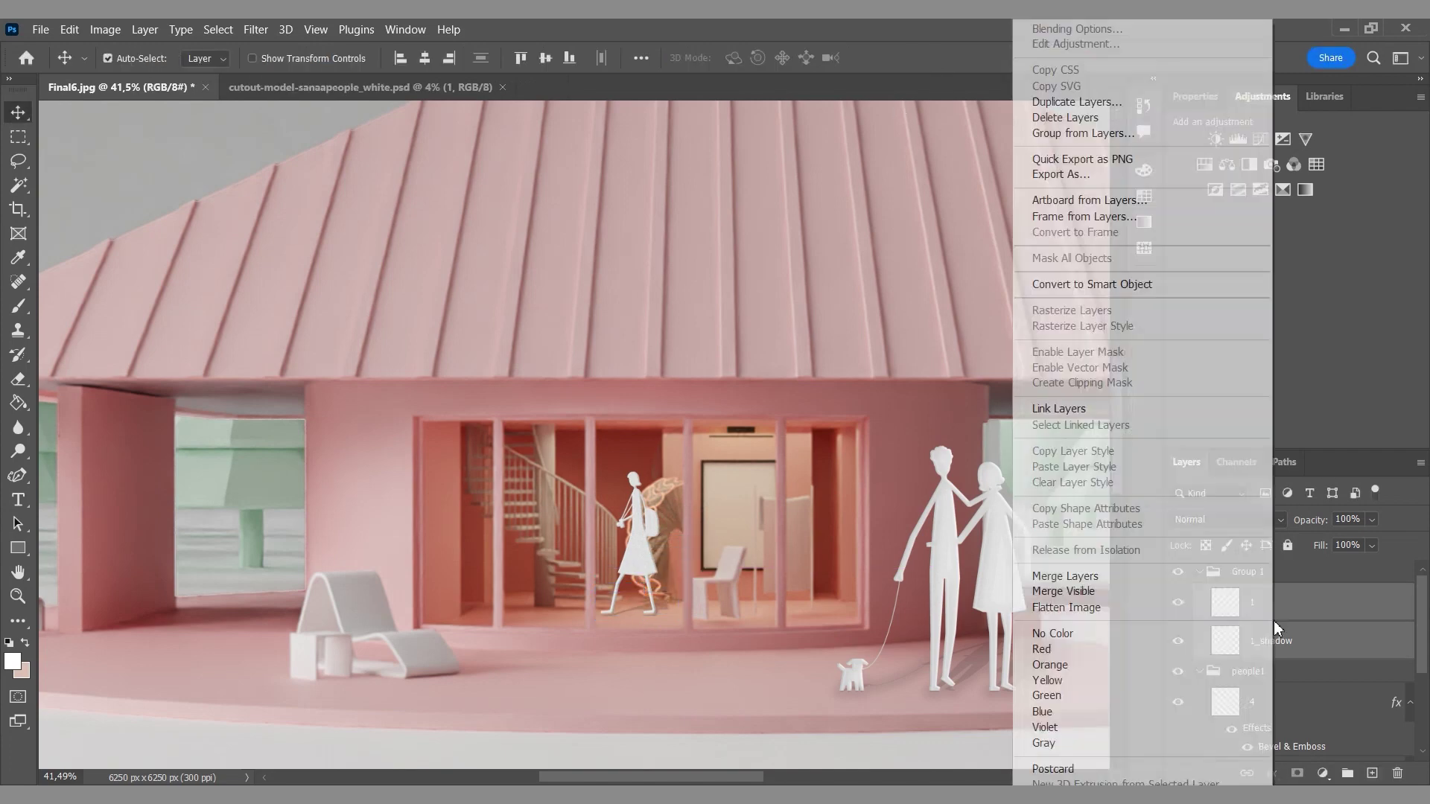
left_click(1076, 411)
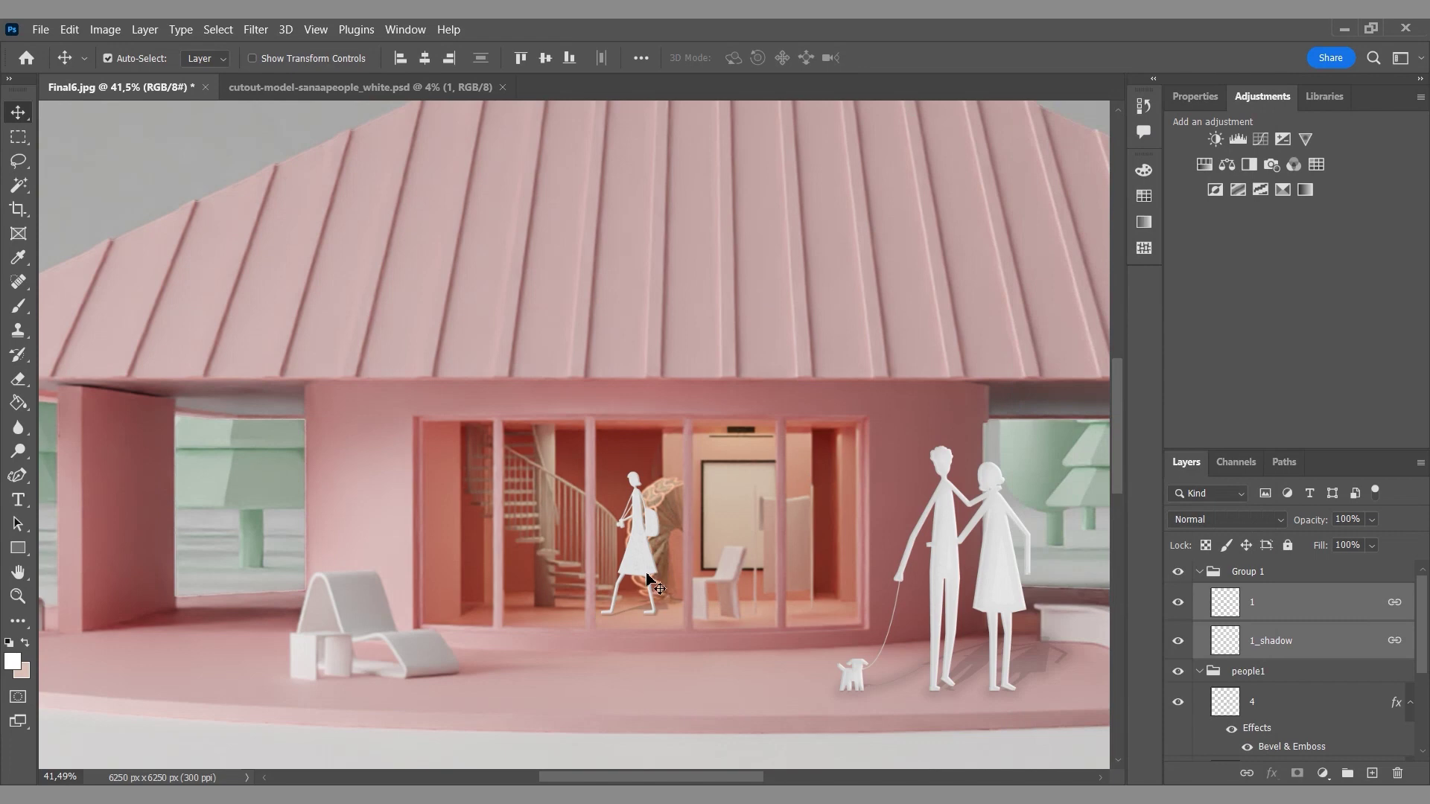
- Darken the woman on layer 1 with a Brightness/Contrast adjustment, setting brightness to about -29
left_click(1293, 607)
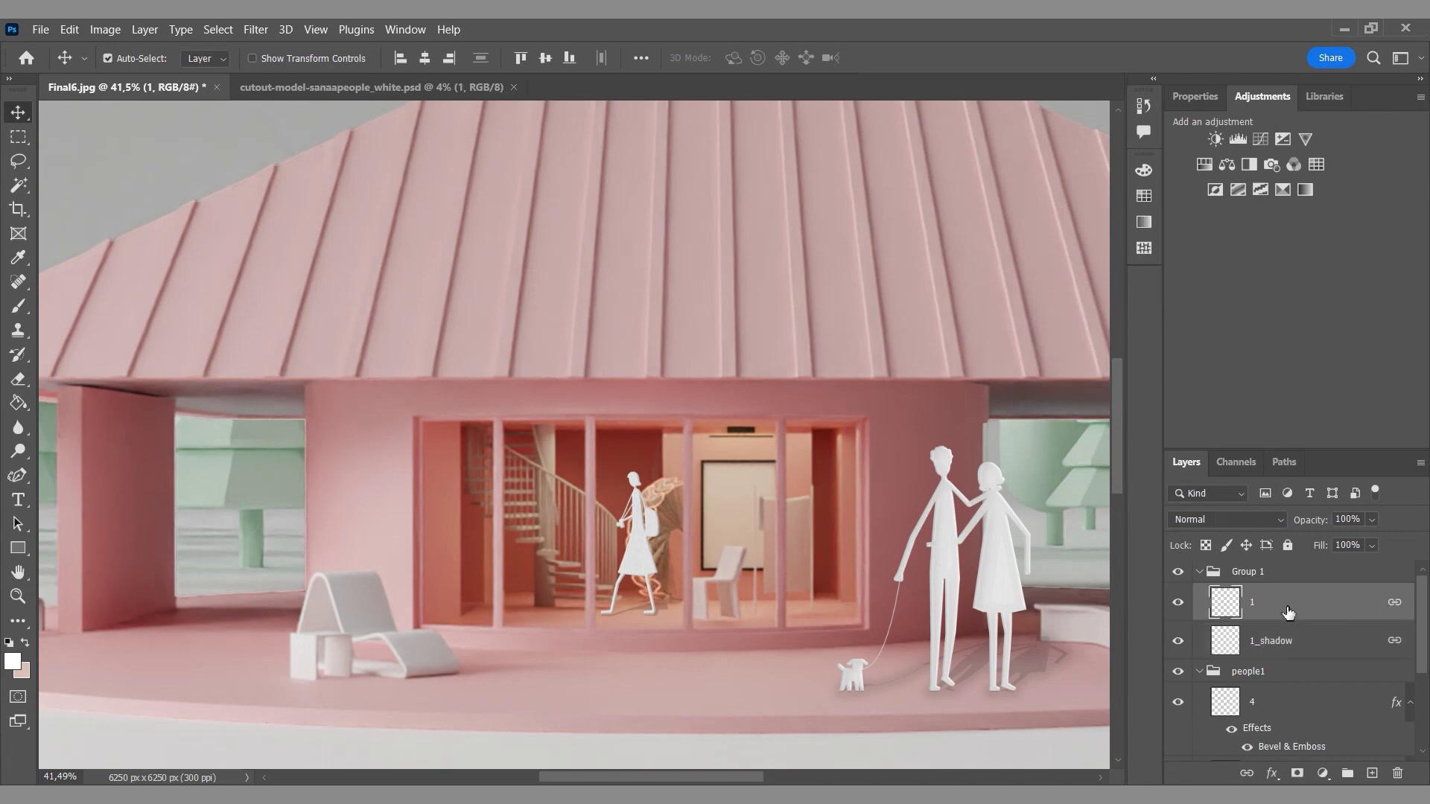
left_click(105, 29)
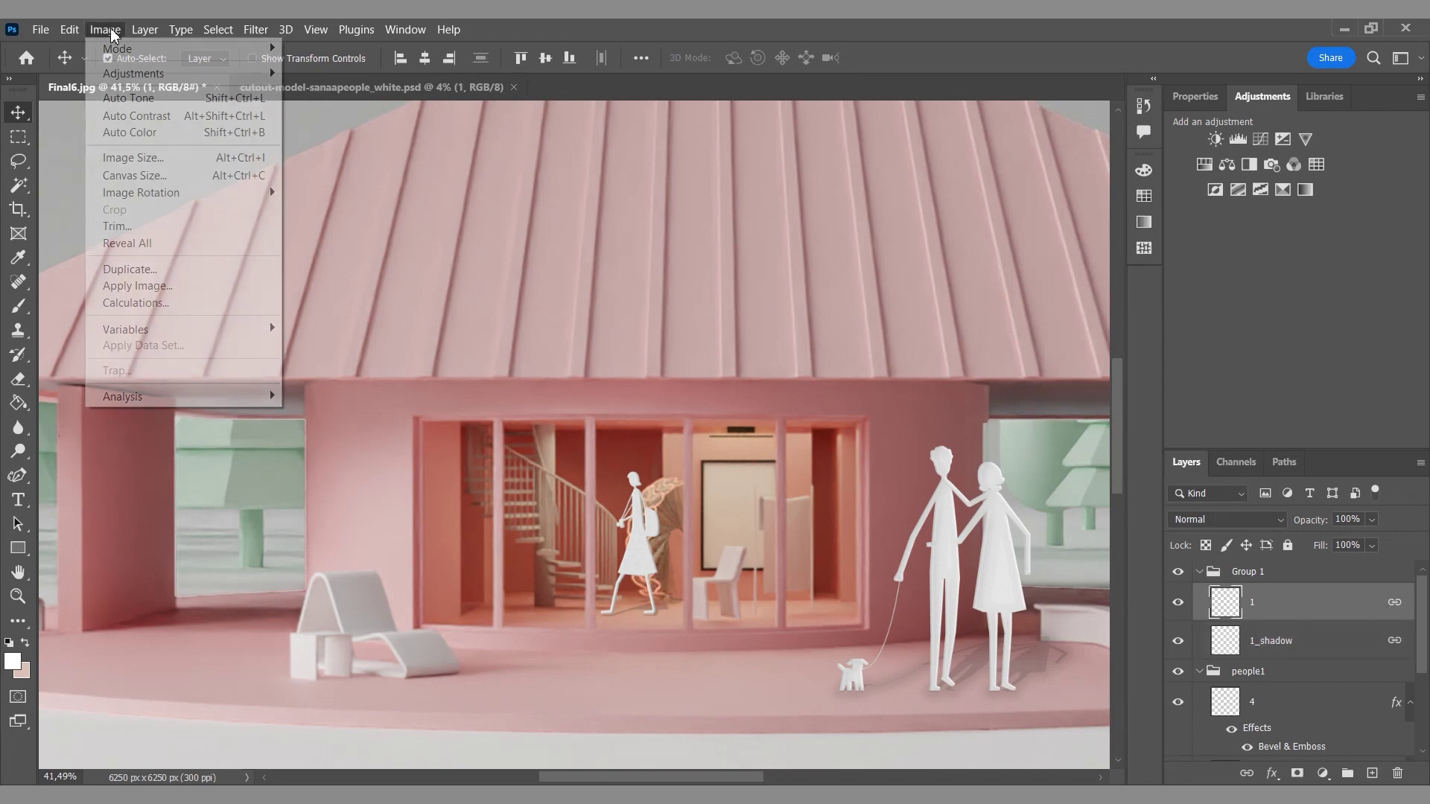
mouse_move(134, 73)
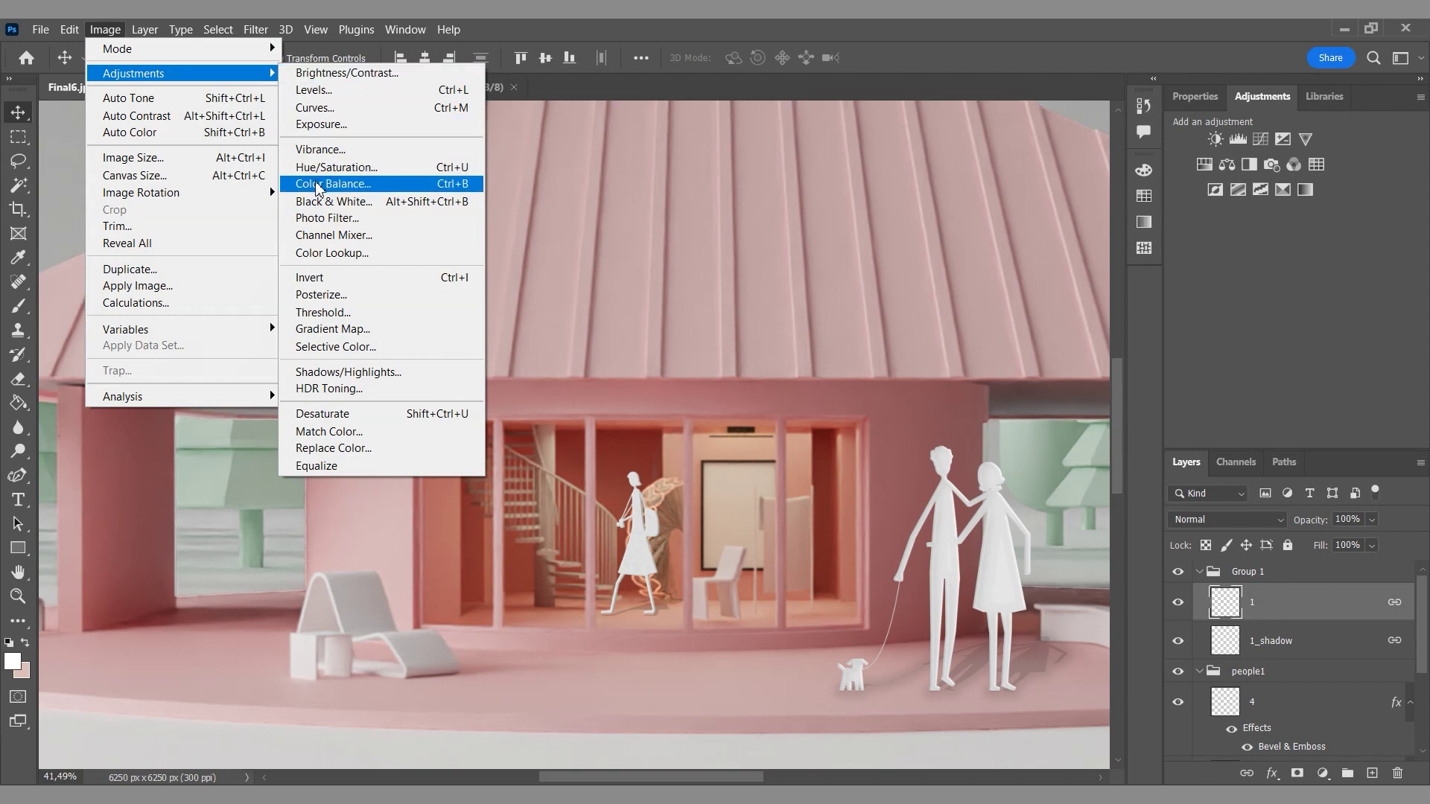
left_click(344, 73)
left_click_drag(886, 315, 891, 322)
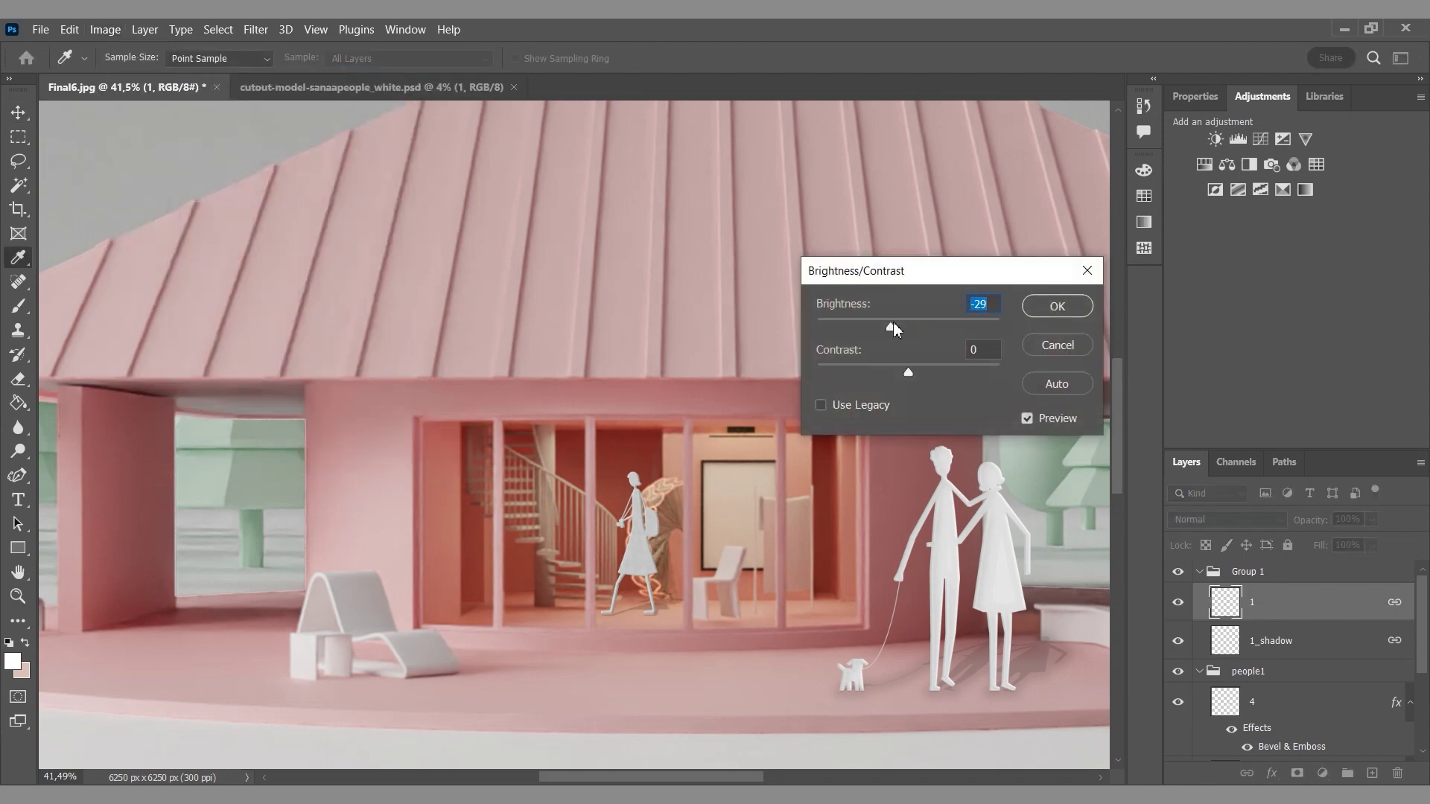
left_click(1057, 306)
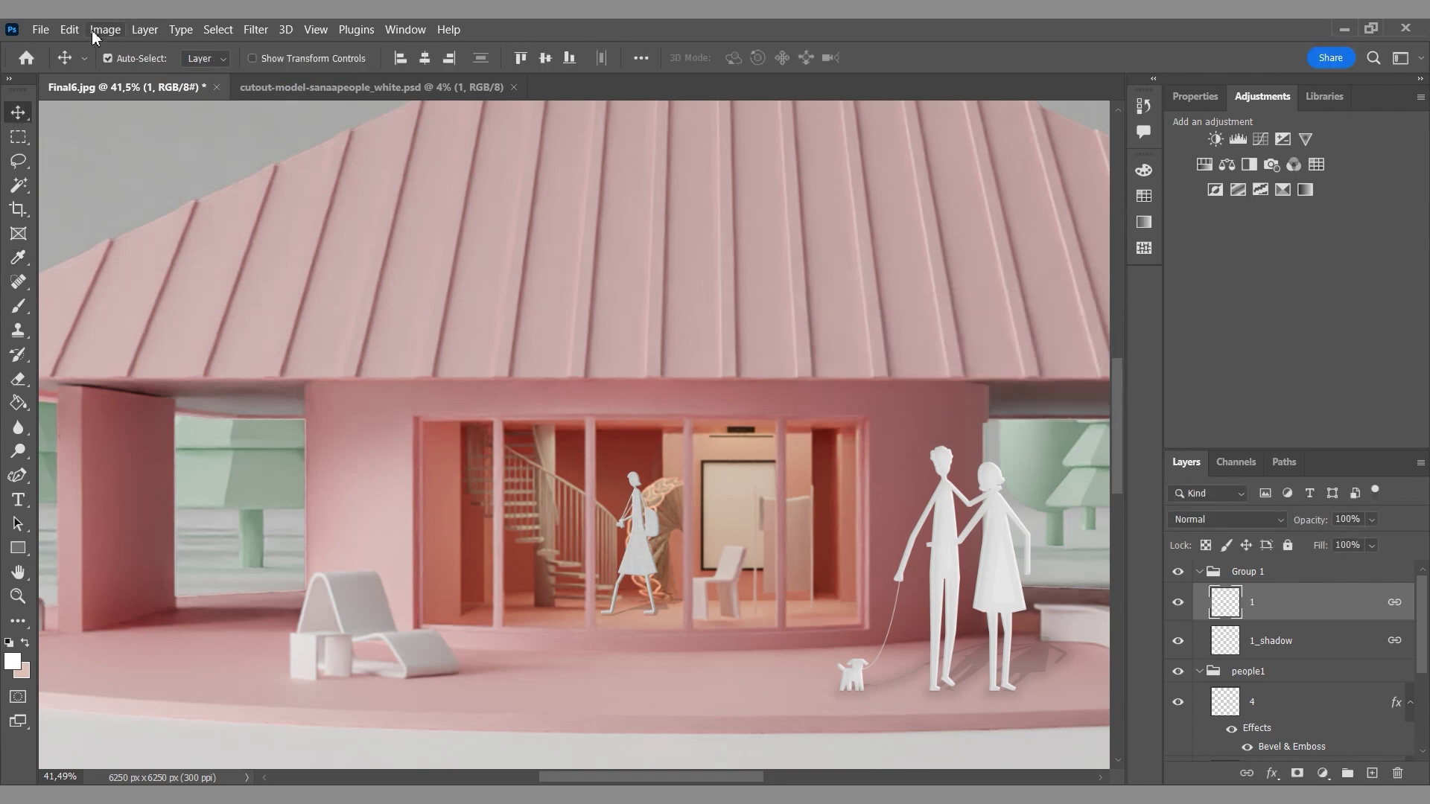
- Warm the woman on layer 1 with Color Balance by shifting the midtones toward yellow
left_click(105, 30)
mouse_move(159, 77)
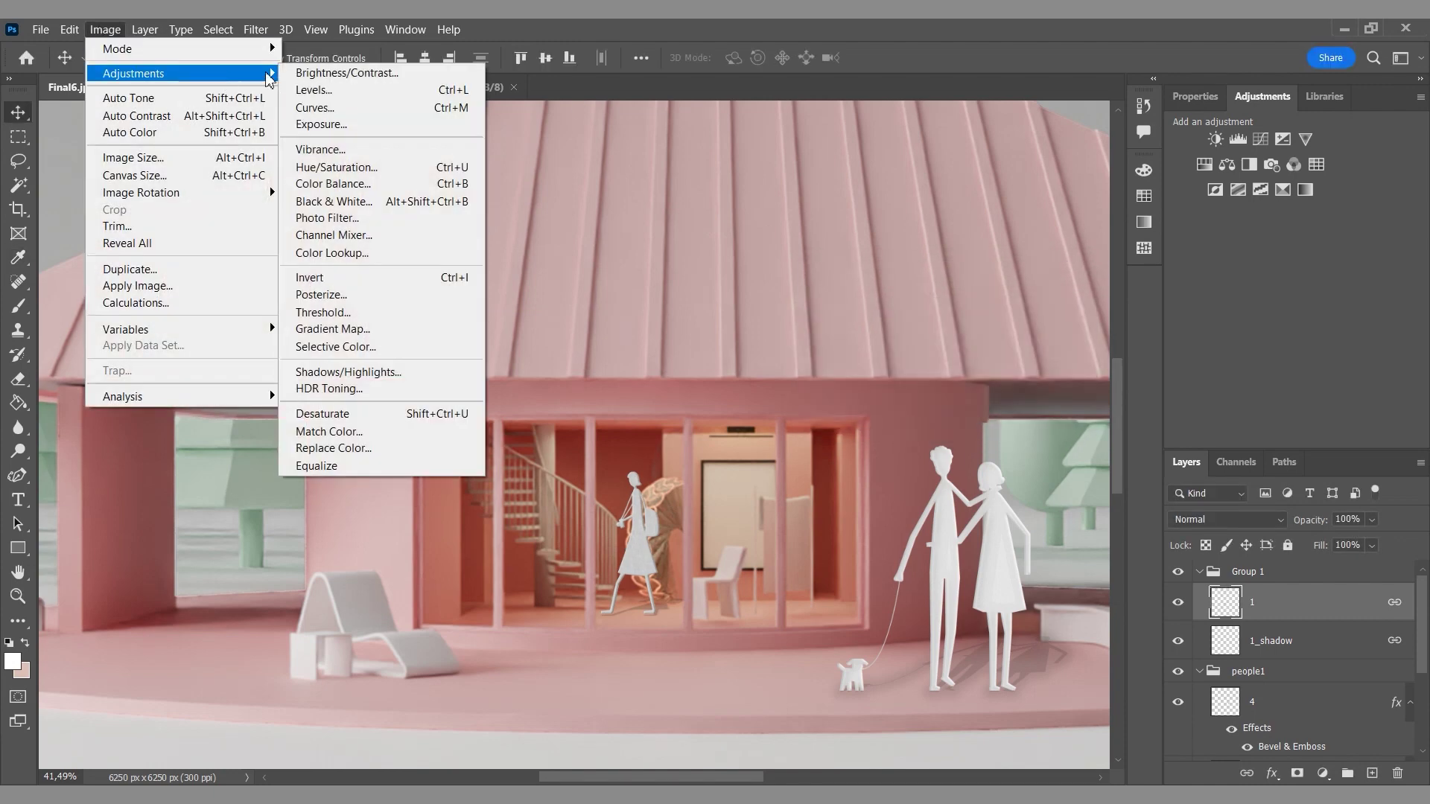
left_click(346, 185)
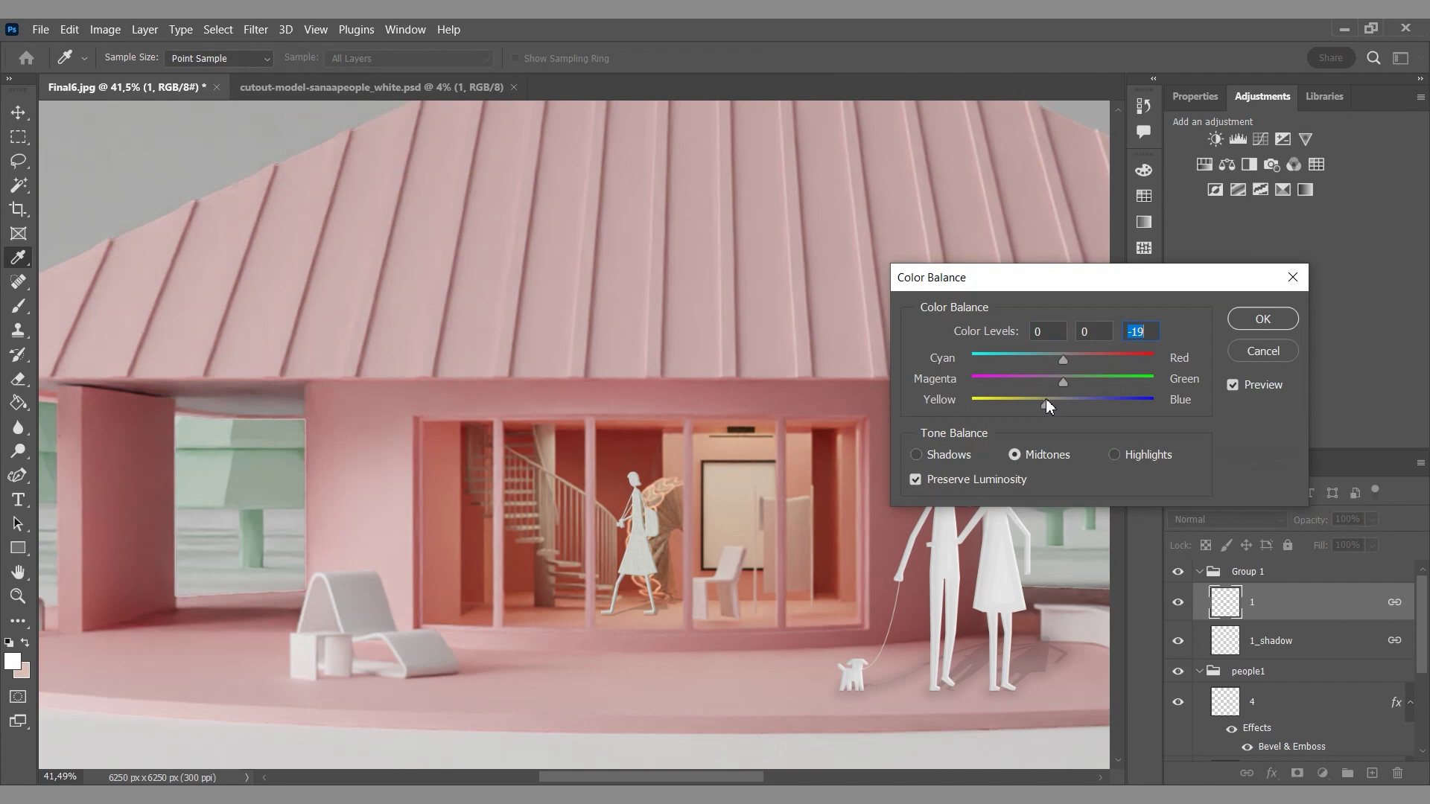
left_click_drag(1046, 399, 1040, 399)
left_click(1262, 319)
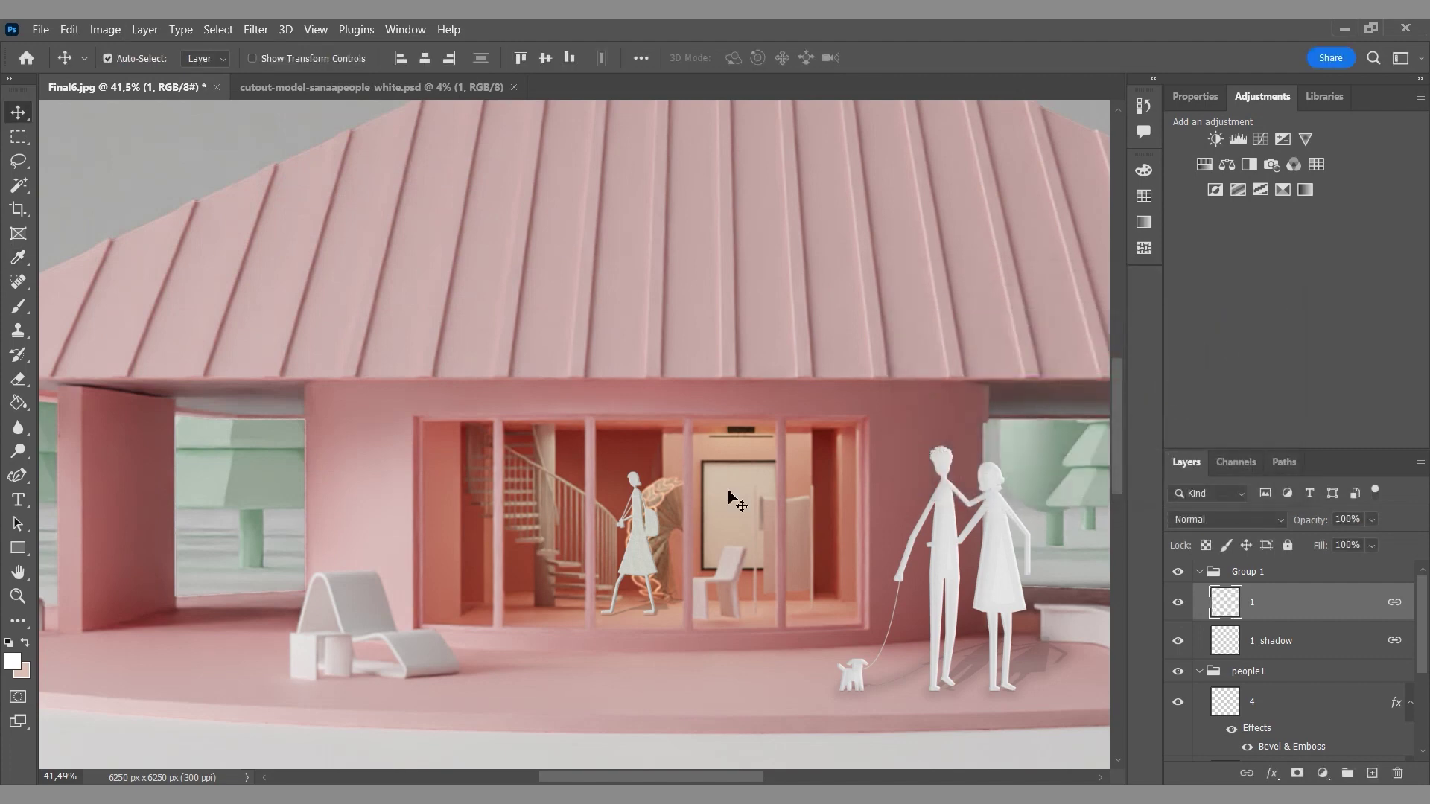
- Move the woman inside the glazed room to the left, in front of the staircase, and apply her Free Transform
scroll(590, 472, "down", 5, "alt")
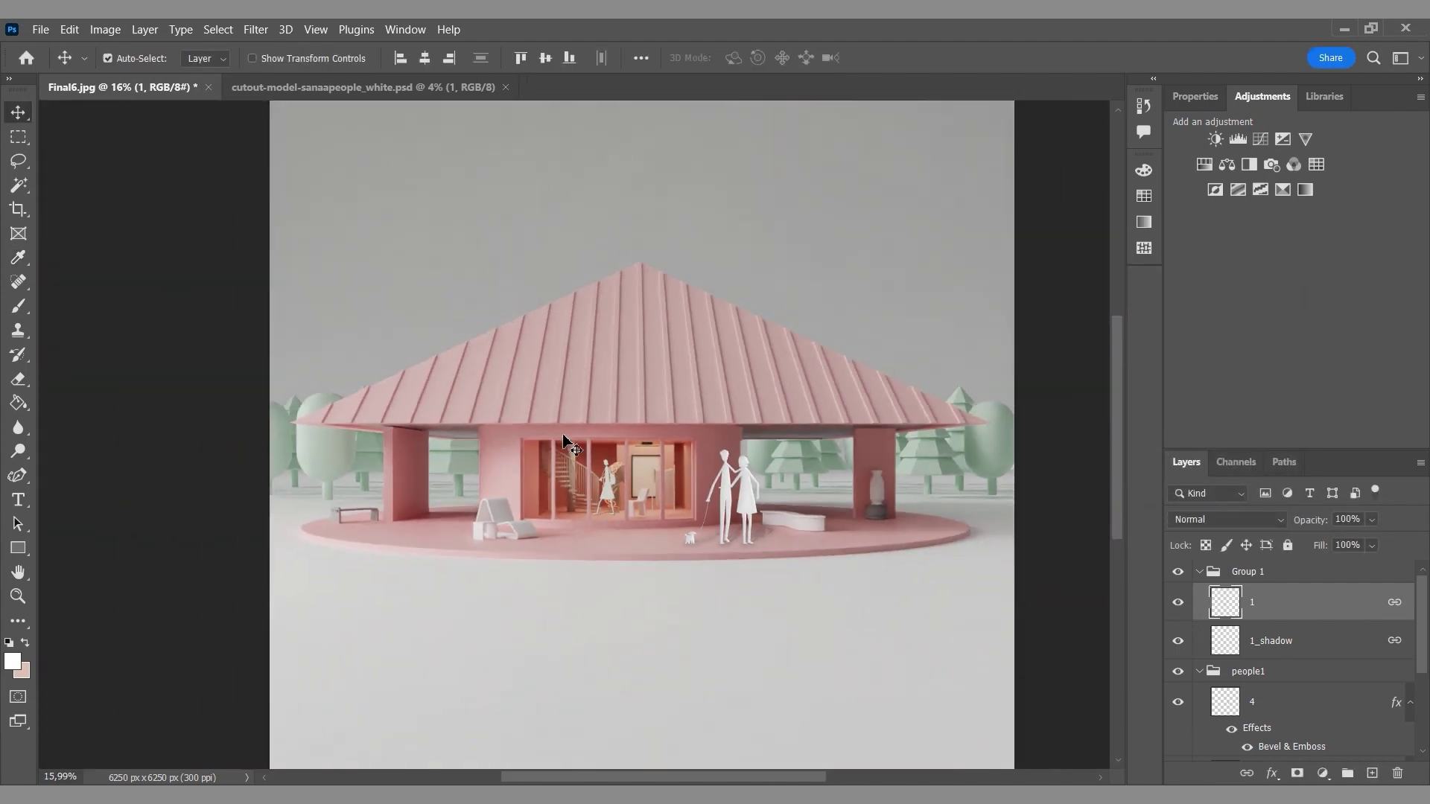
left_click_drag(610, 492, 589, 463)
key("ctrl+t")
left_click(922, 58)
- Scale the couple with the dog and their shadow down slightly on the platform
left_click(748, 497)
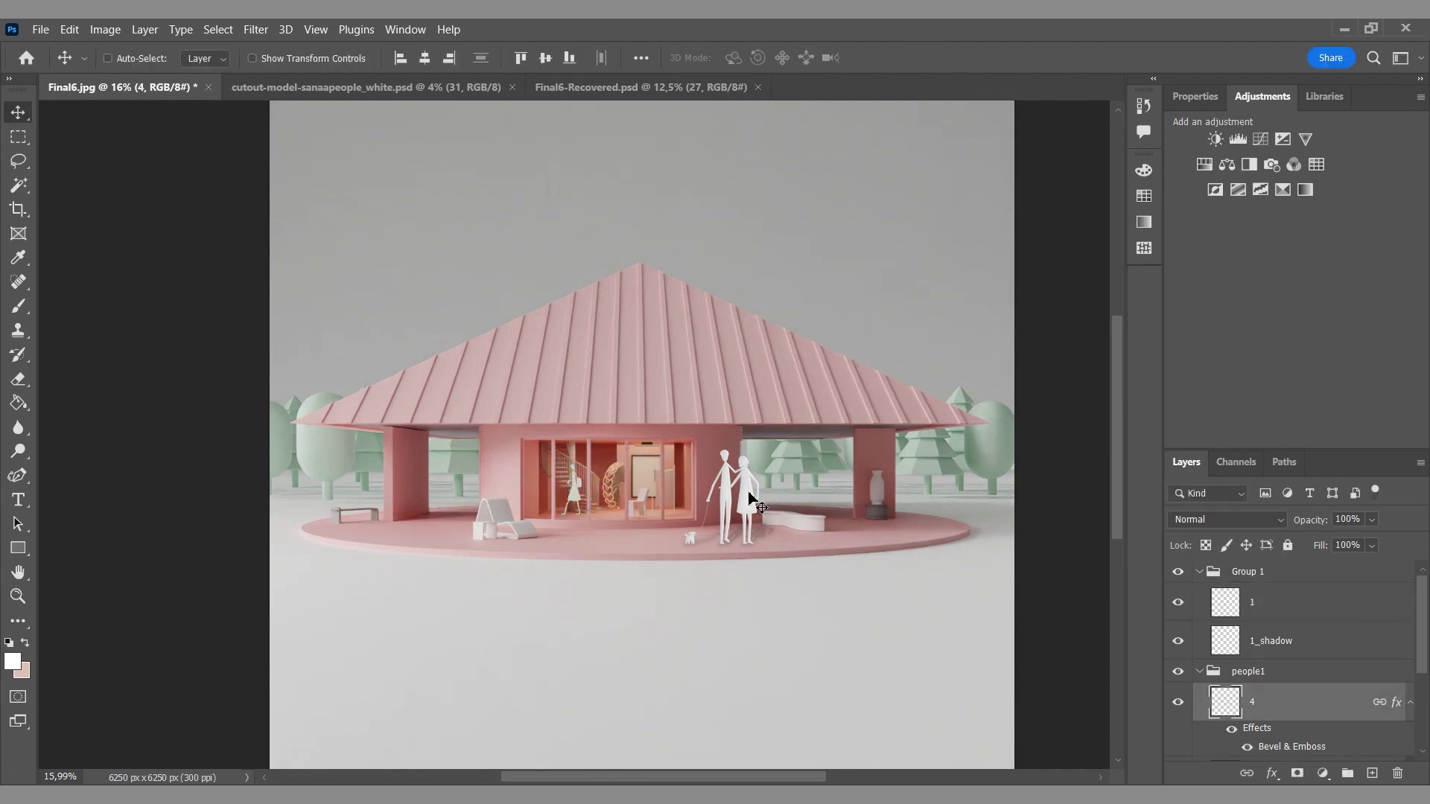
key("ctrl+t")
left_click_drag(773, 451, 759, 464)
left_click(924, 60)
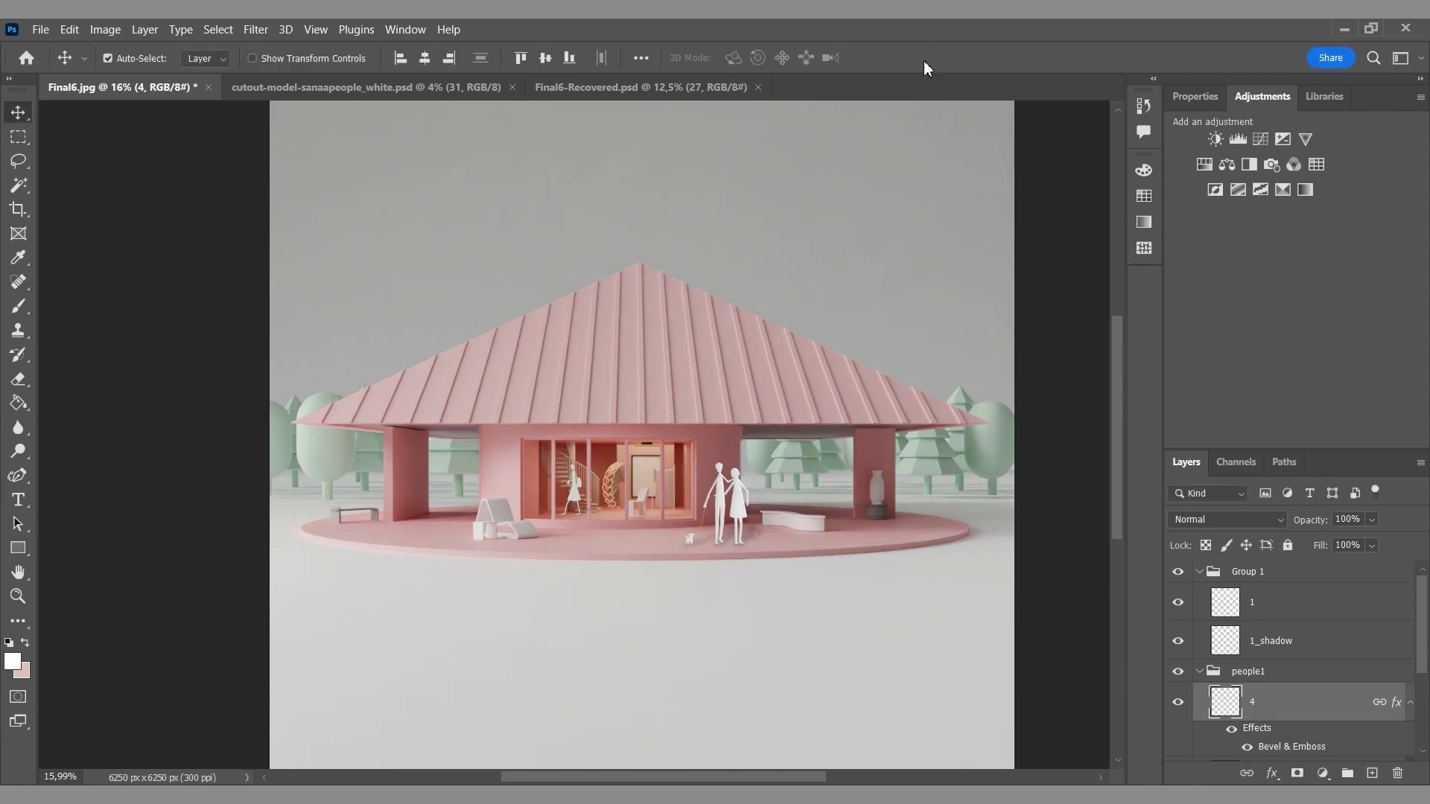
- Bring the bending figure on layer 6 and its shadow from cutout-model-sanaapeople_white.psd into Final6.jpg and start Free Transform
left_click(383, 85)
left_click_drag(624, 253, 824, 448)
key("ctrl+t")
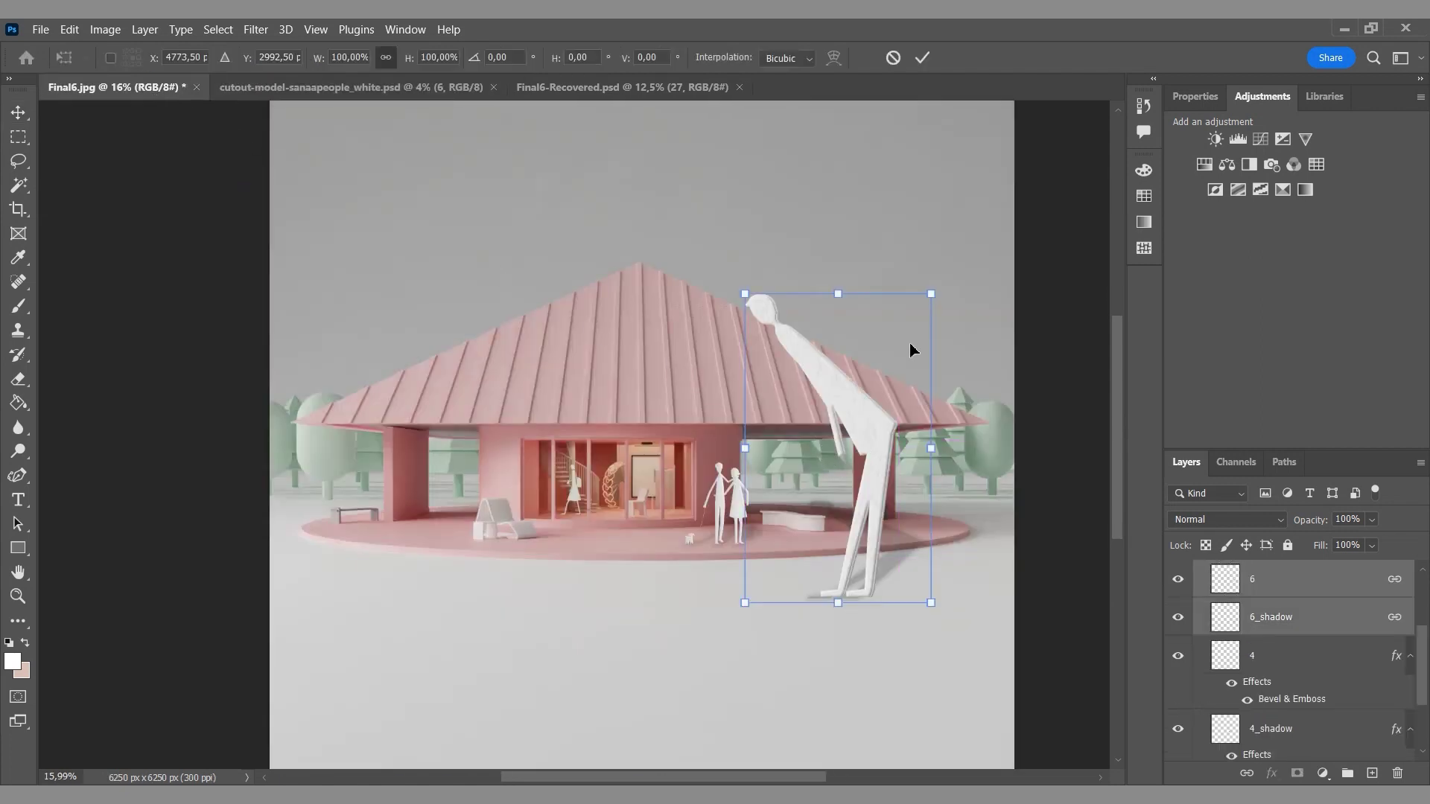
- Scale the bending figure and its shadow down to just under 20% and place them beside the vase on the platform
left_click_drag(928, 293, 772, 508)
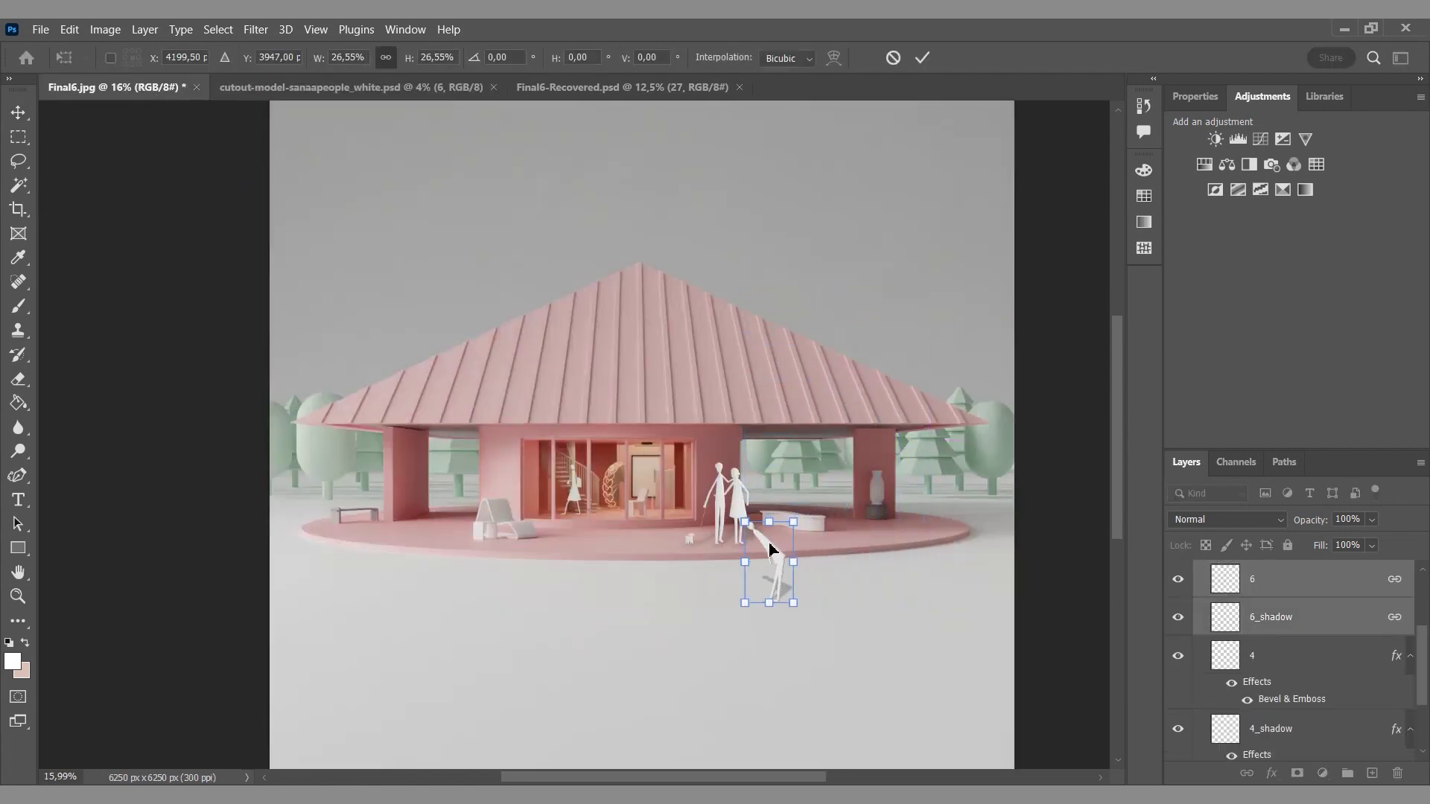
left_click_drag(769, 563, 934, 469)
scroll(948, 492, "up", 2, "alt")
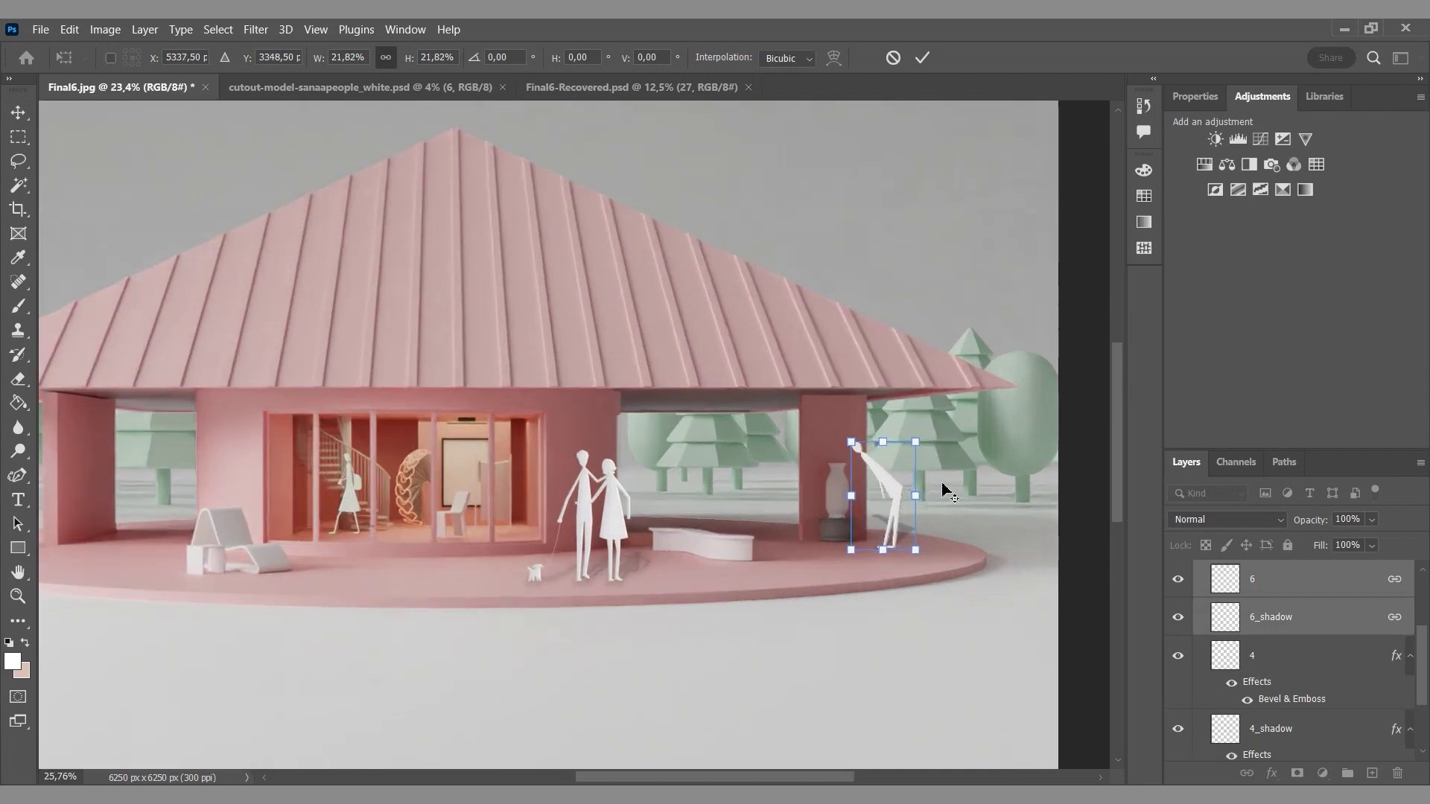
left_click_drag(915, 548, 908, 540)
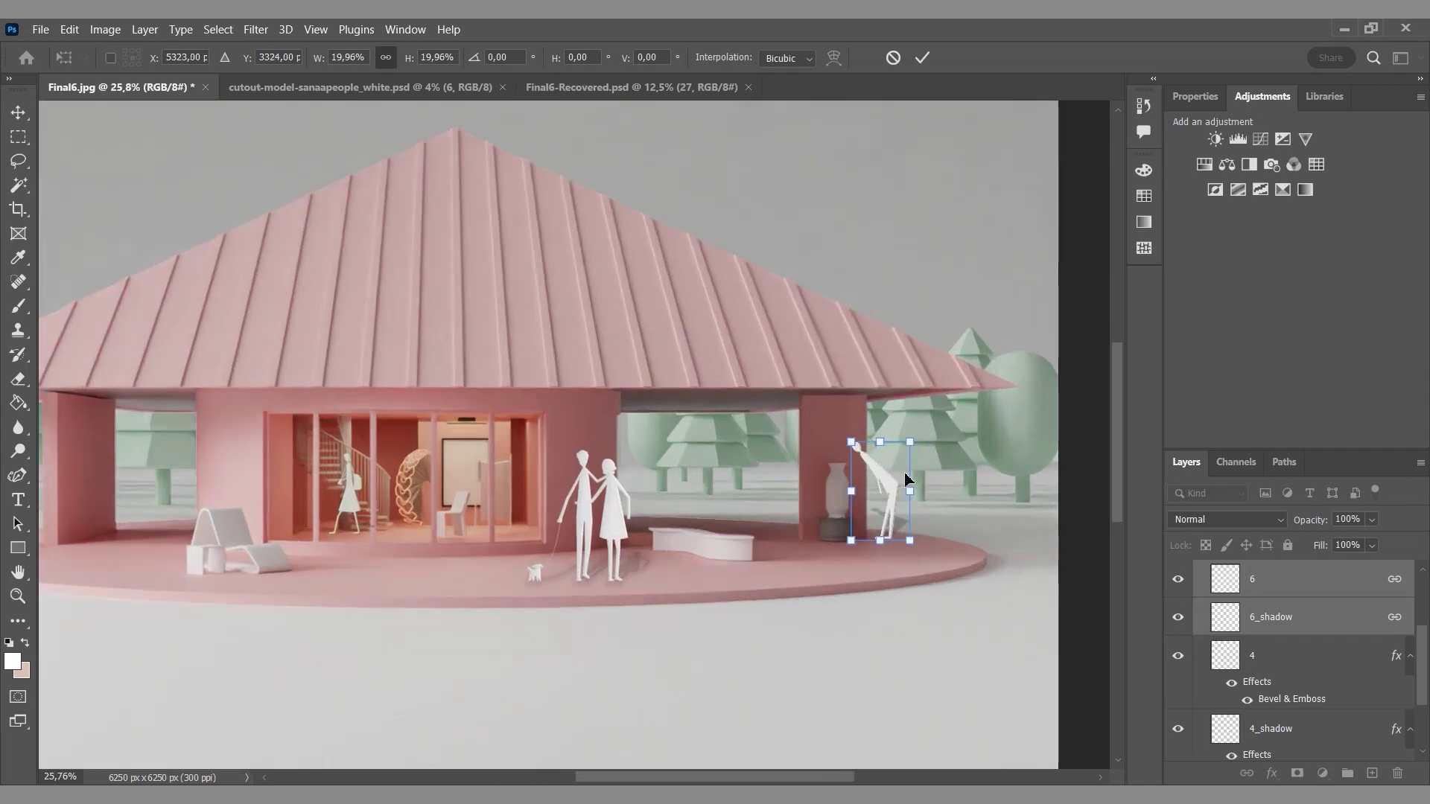
left_click_drag(909, 444, 885, 483)
left_click(921, 58)
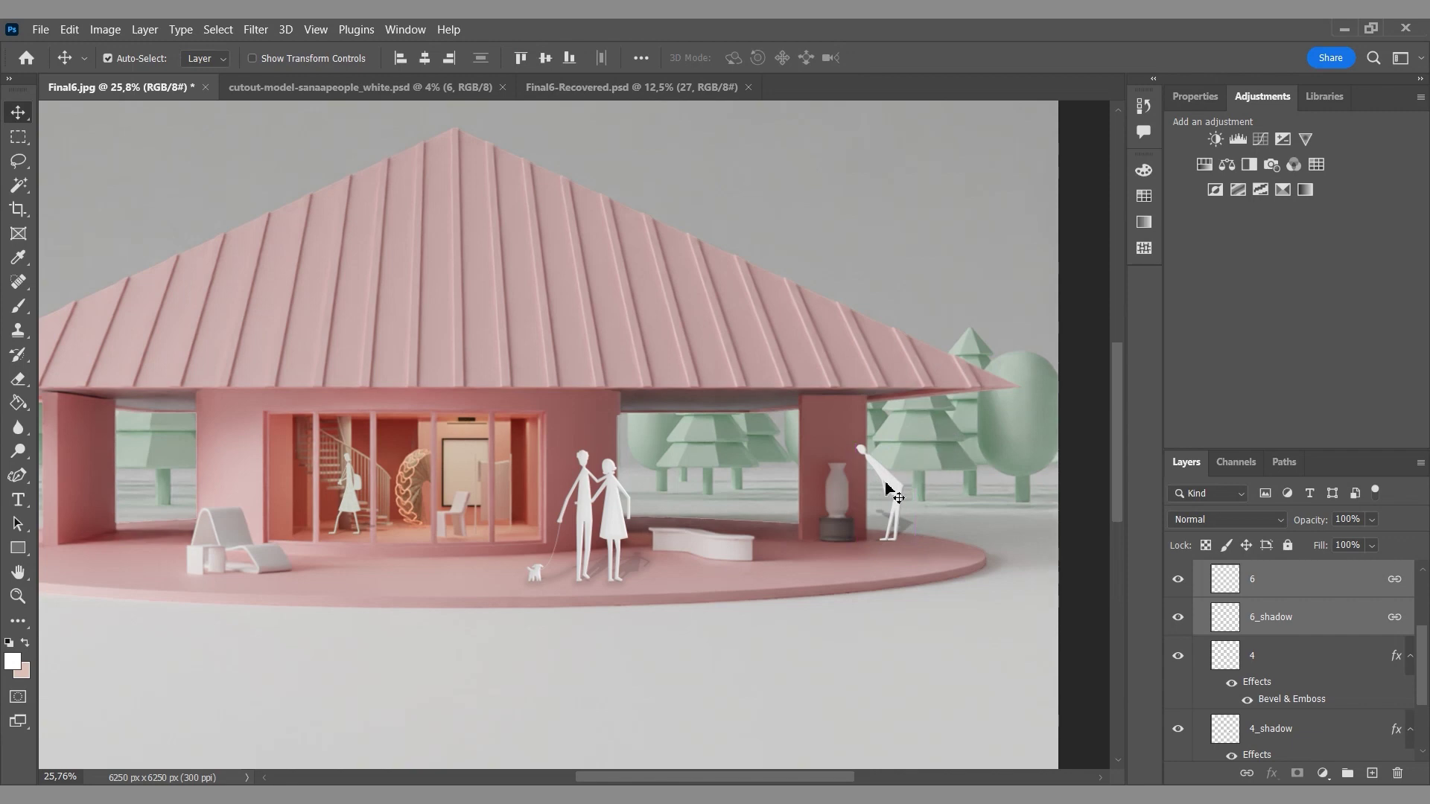
- Darken the bending figure on layer 6 with a Brightness/Contrast adjustment, setting brightness to -37
left_click(1333, 579)
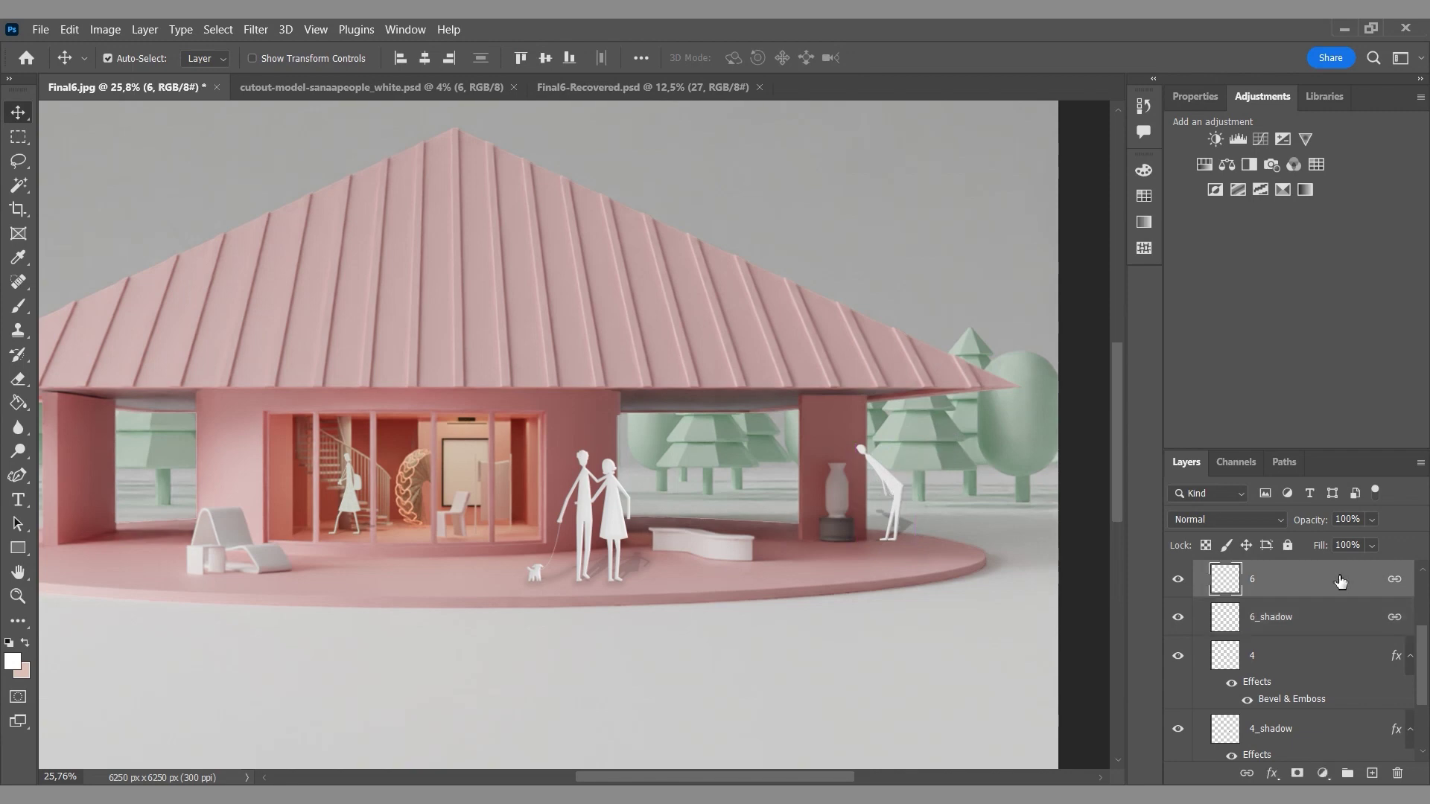
left_click(105, 29)
mouse_move(190, 73)
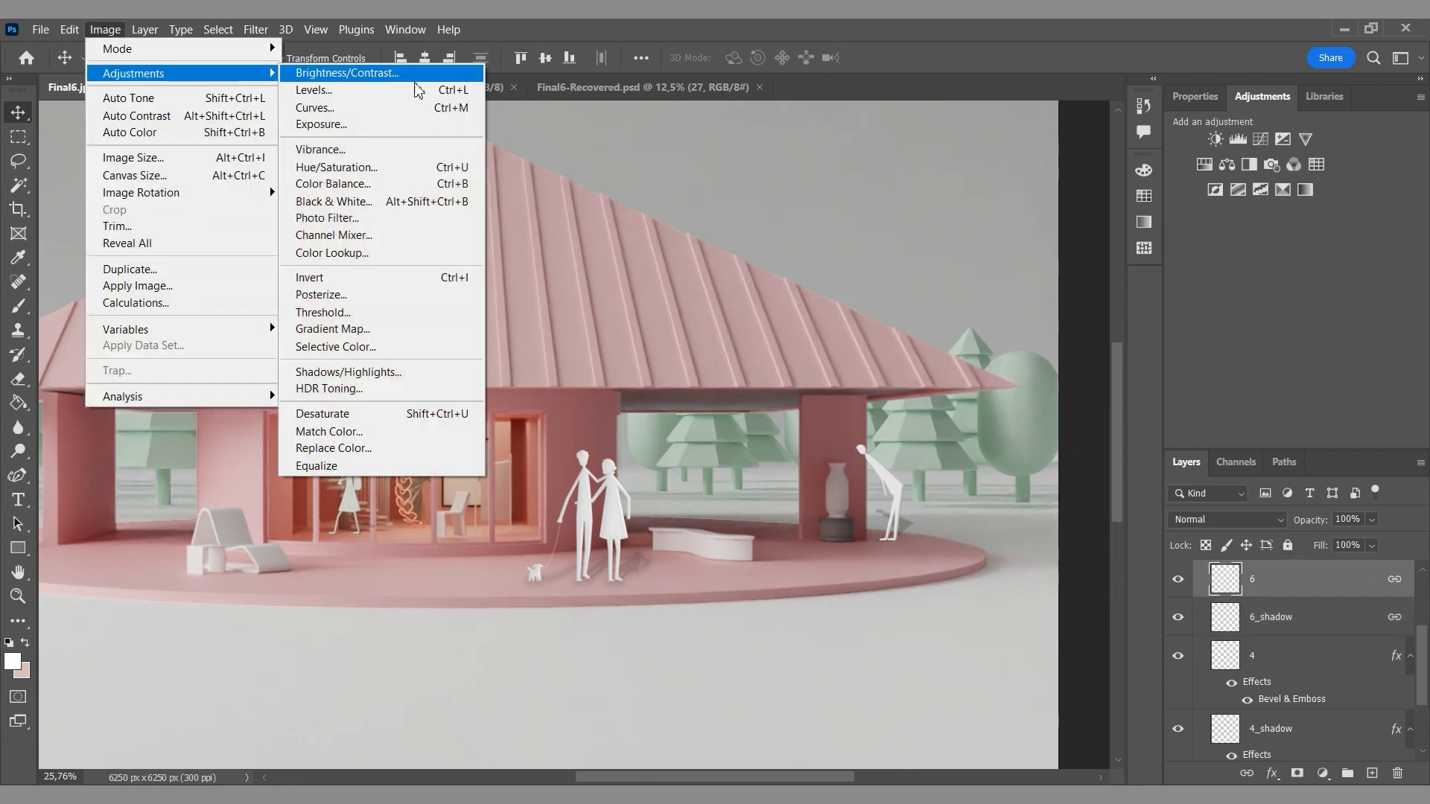
left_click(345, 73)
left_click_drag(908, 326, 887, 329)
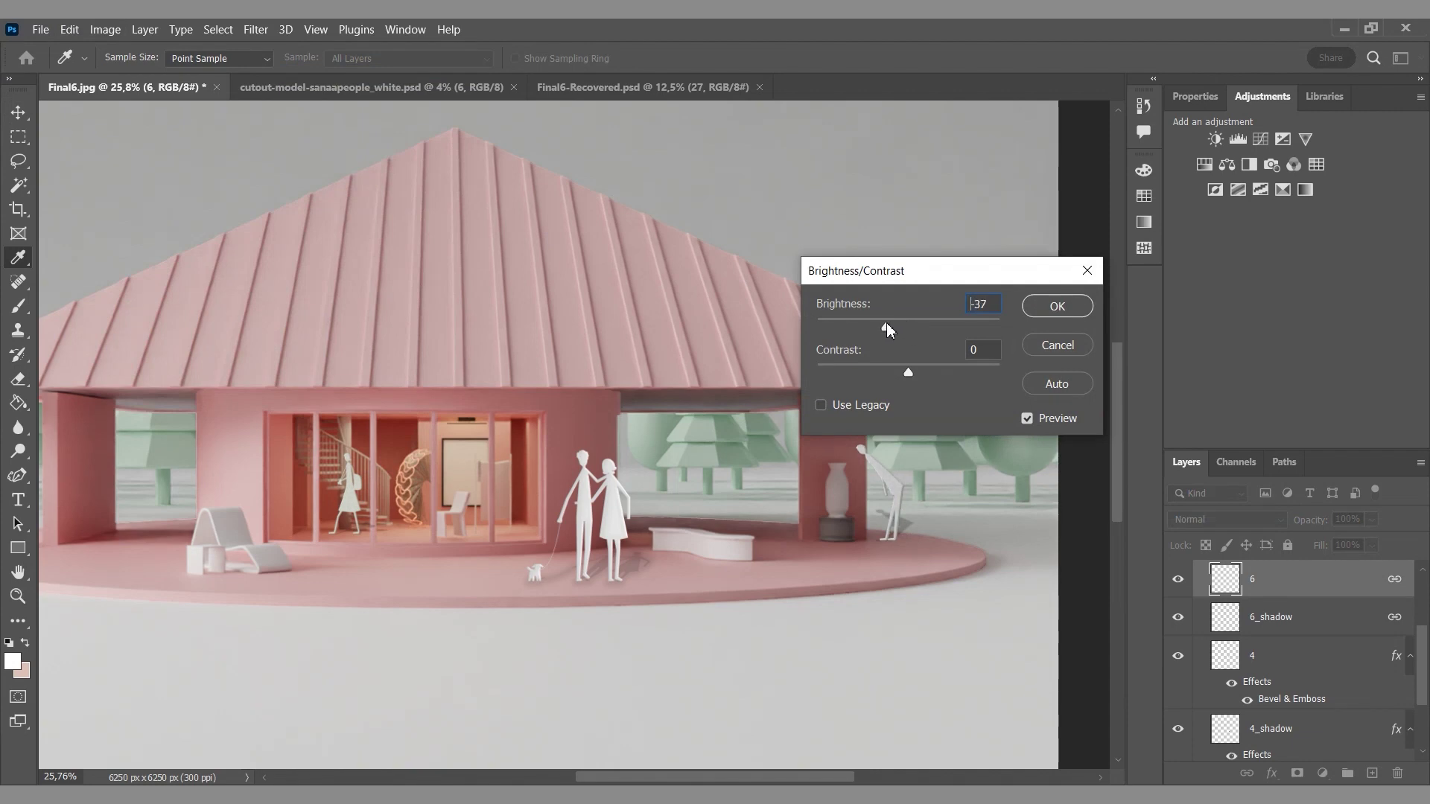
left_click(1057, 306)
key("v")
- Add the woman seated on the bench, the walking woman and the figure crouching with a dog, with shadows, to the people1 group
scroll(977, 426, "down", 2, "alt")
scroll(977, 426, "down", 1, "alt")
scroll(1260, 604, "up", 1)
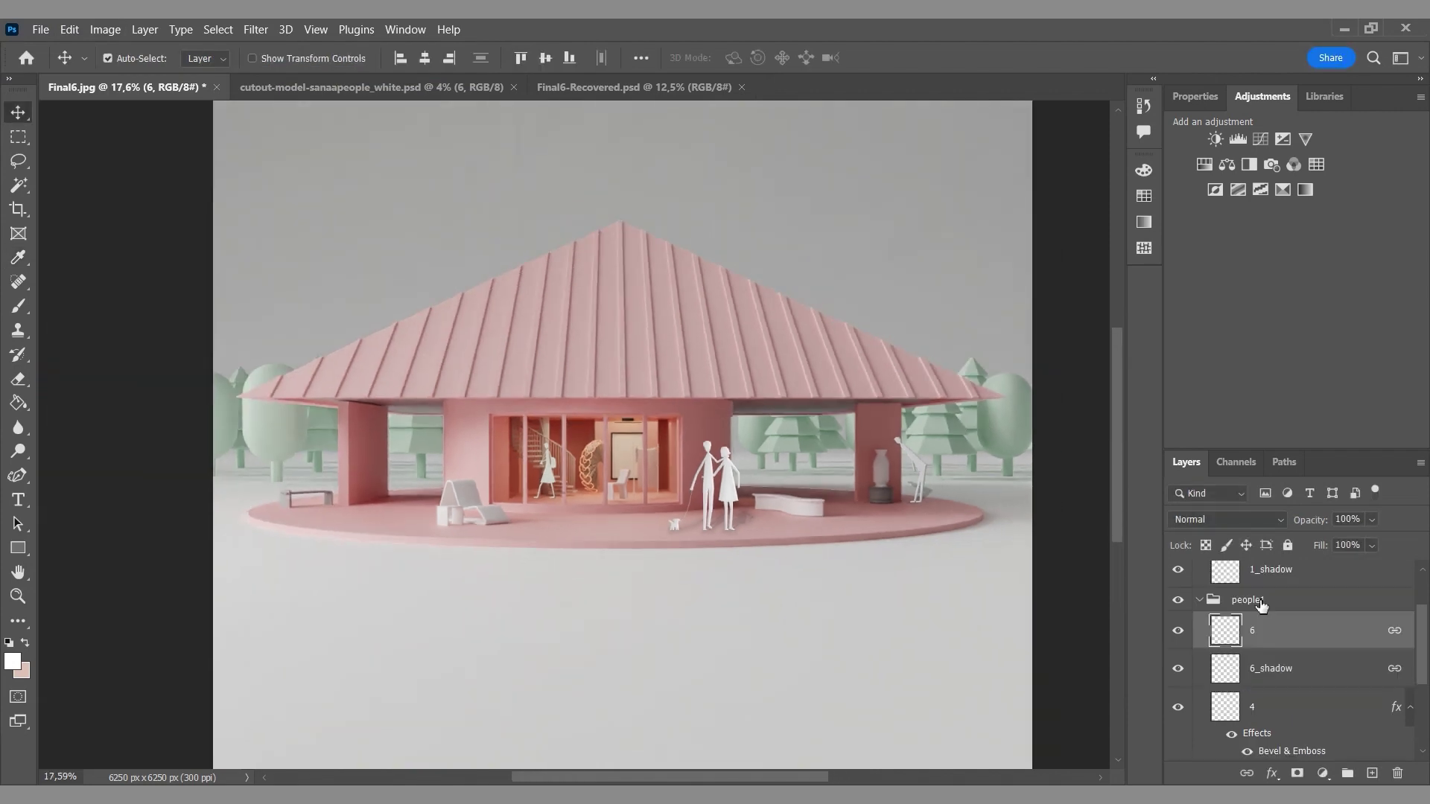
key("ctrl+v")
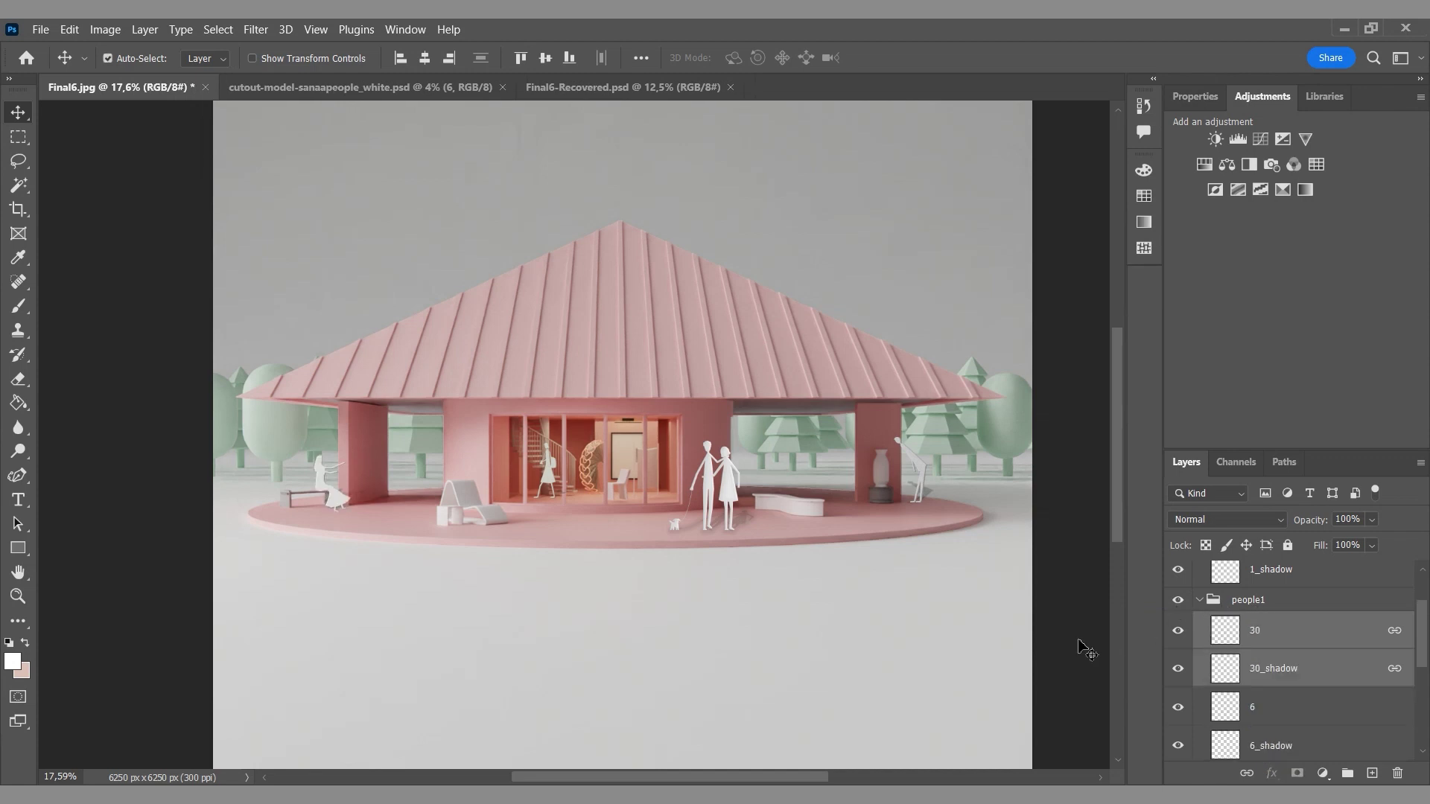
key("ctrl+v")
key("ctrl+v")
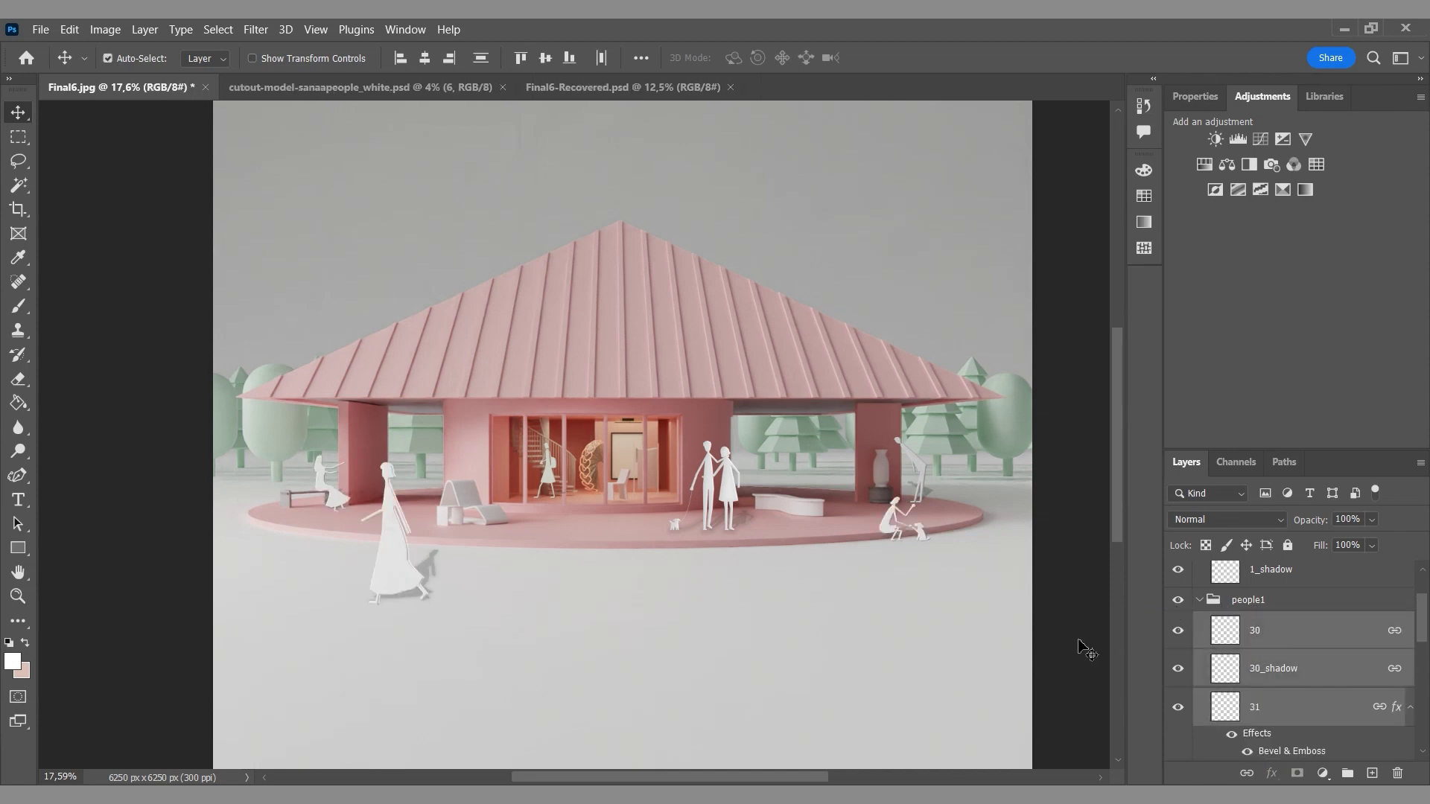
- Copy the two tall fir trees, layers 35 and 37, with their shadows from cutout-model-sanaapeople_white.psd into Final6.jpg
scroll(578, 564, "down", 5, "alt")
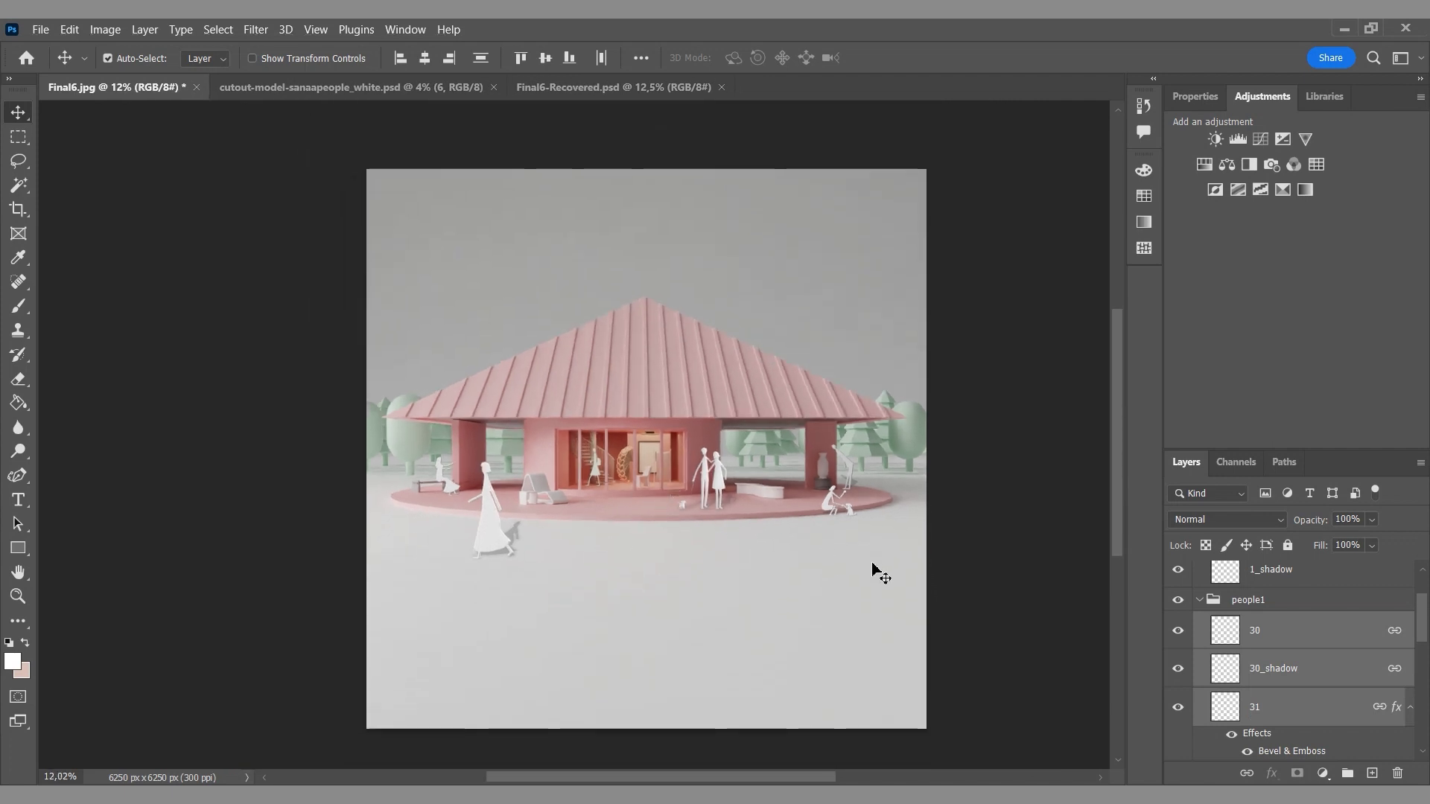
left_click(440, 95)
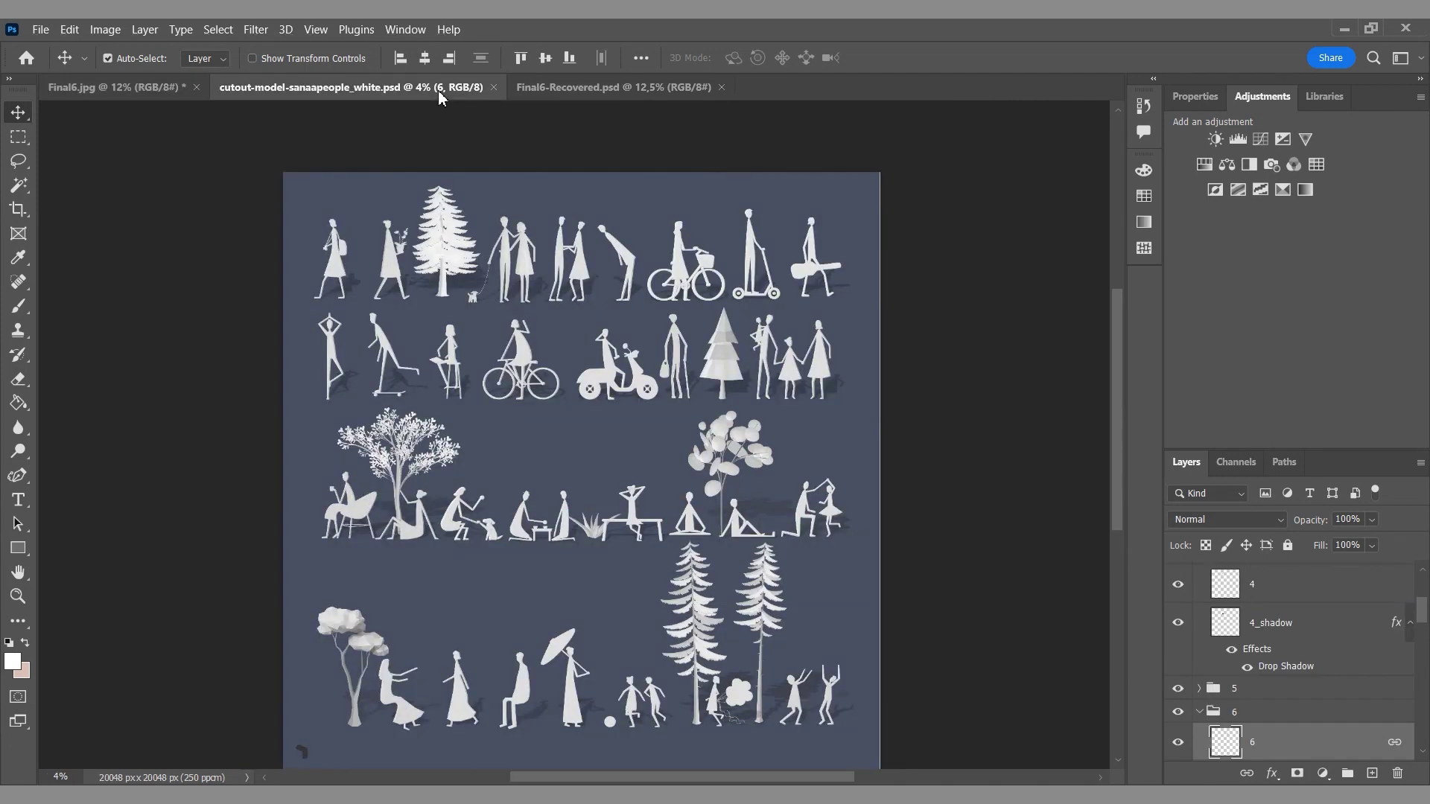
left_click(700, 607)
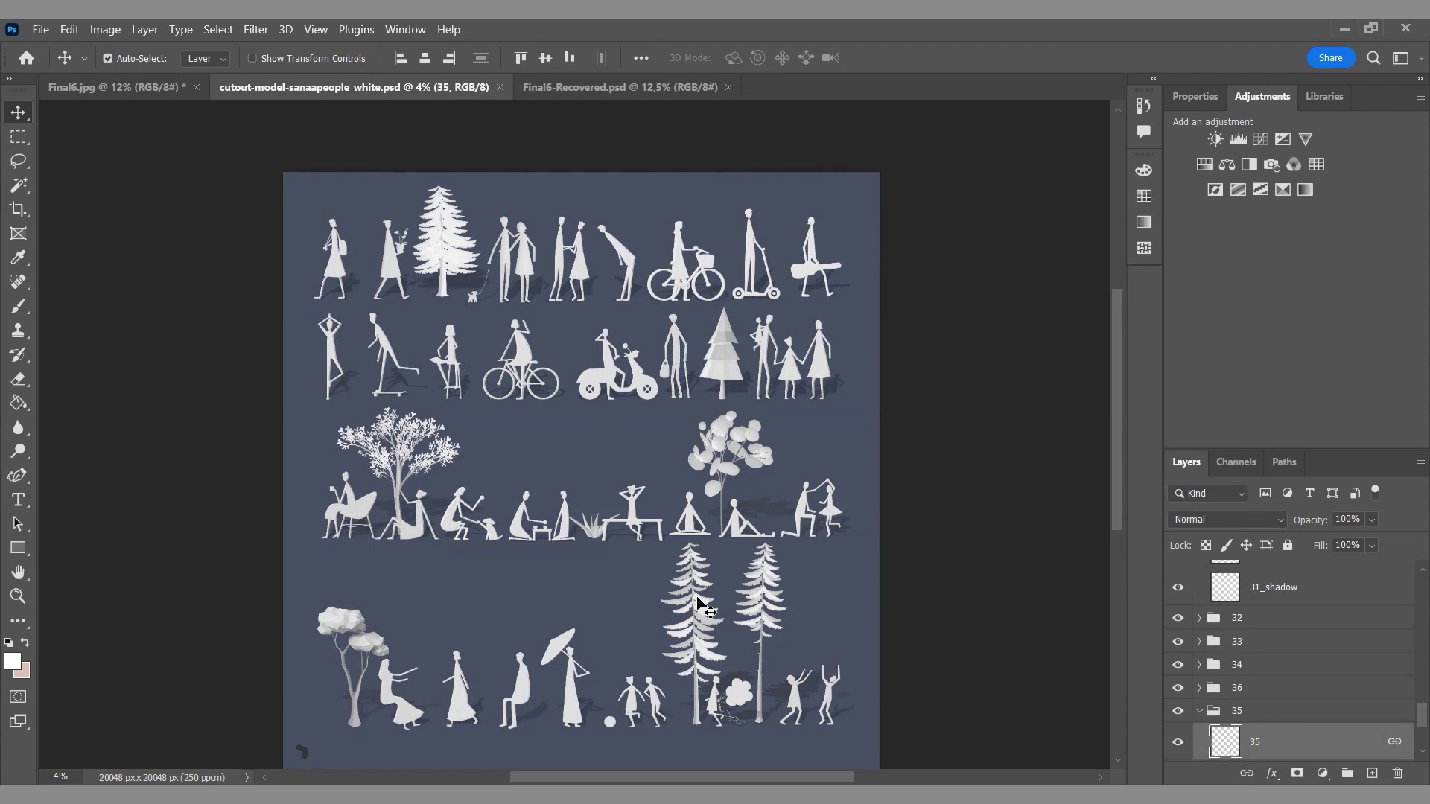
left_click_drag(760, 599, 678, 346)
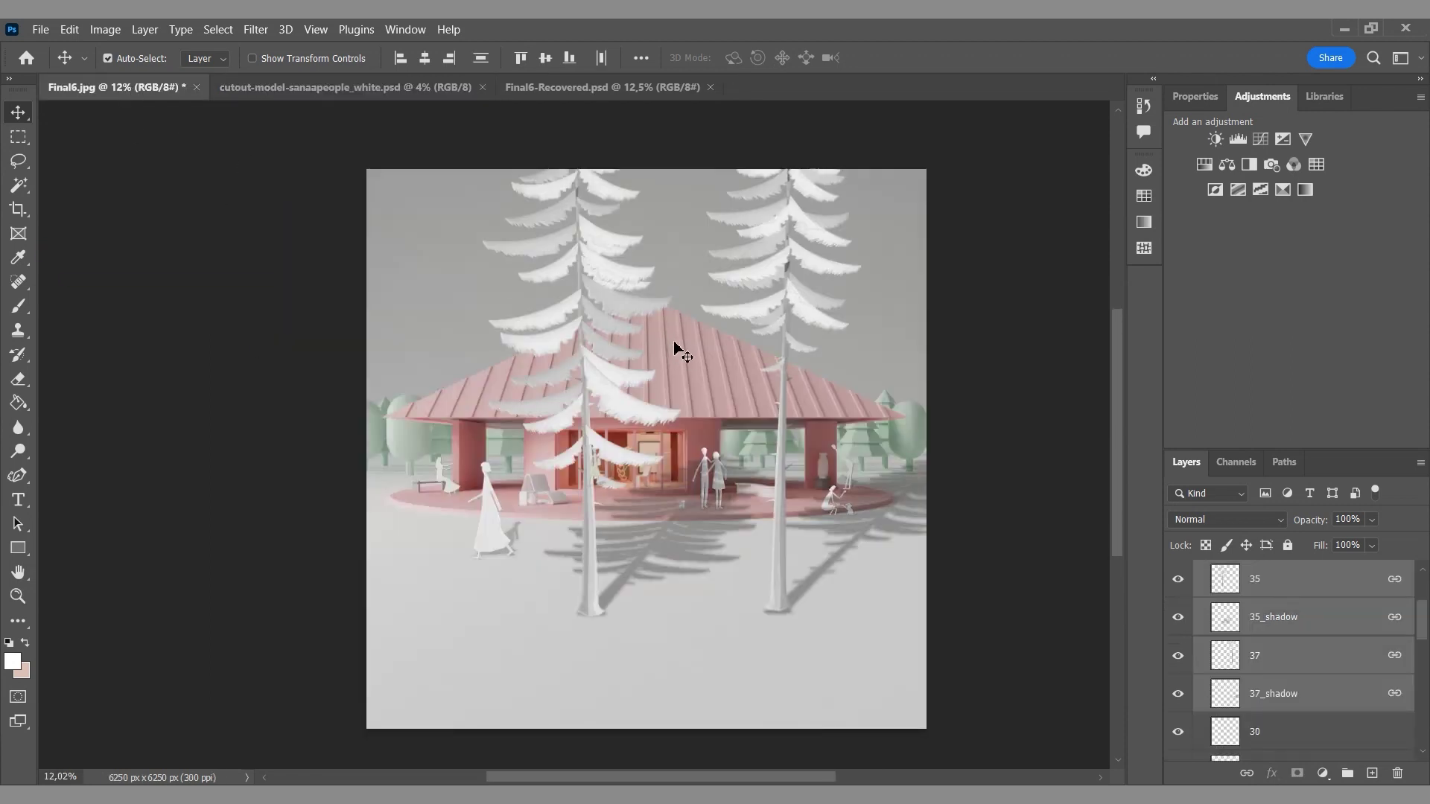
- Scale both fir trees and their shadows to about 42% and place them over the right half of the pavilion
key("ctrl+t")
left_click_drag(973, 615, 808, 367)
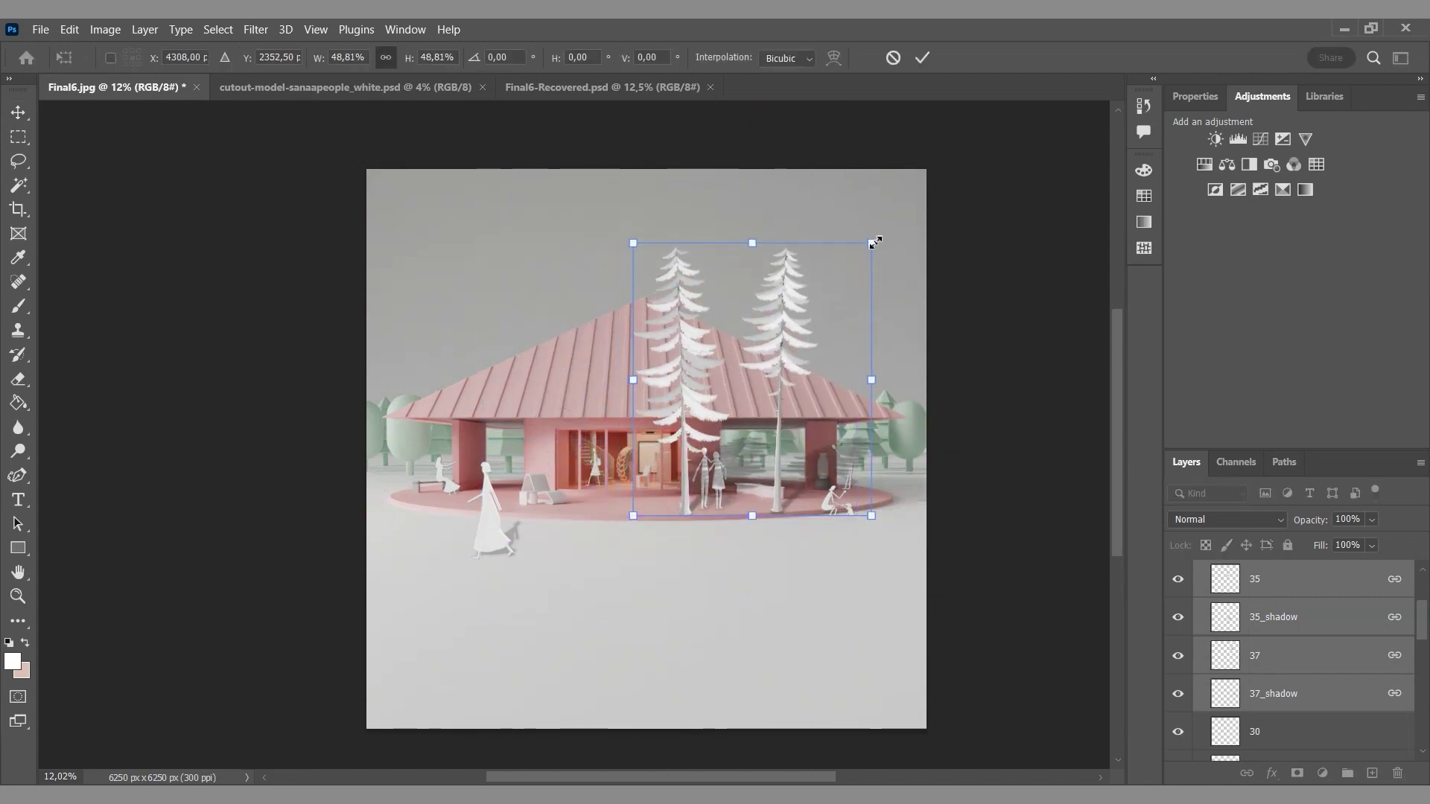
left_click_drag(799, 291, 814, 294)
left_click_drag(908, 239, 876, 272)
left_click_drag(804, 315, 813, 298)
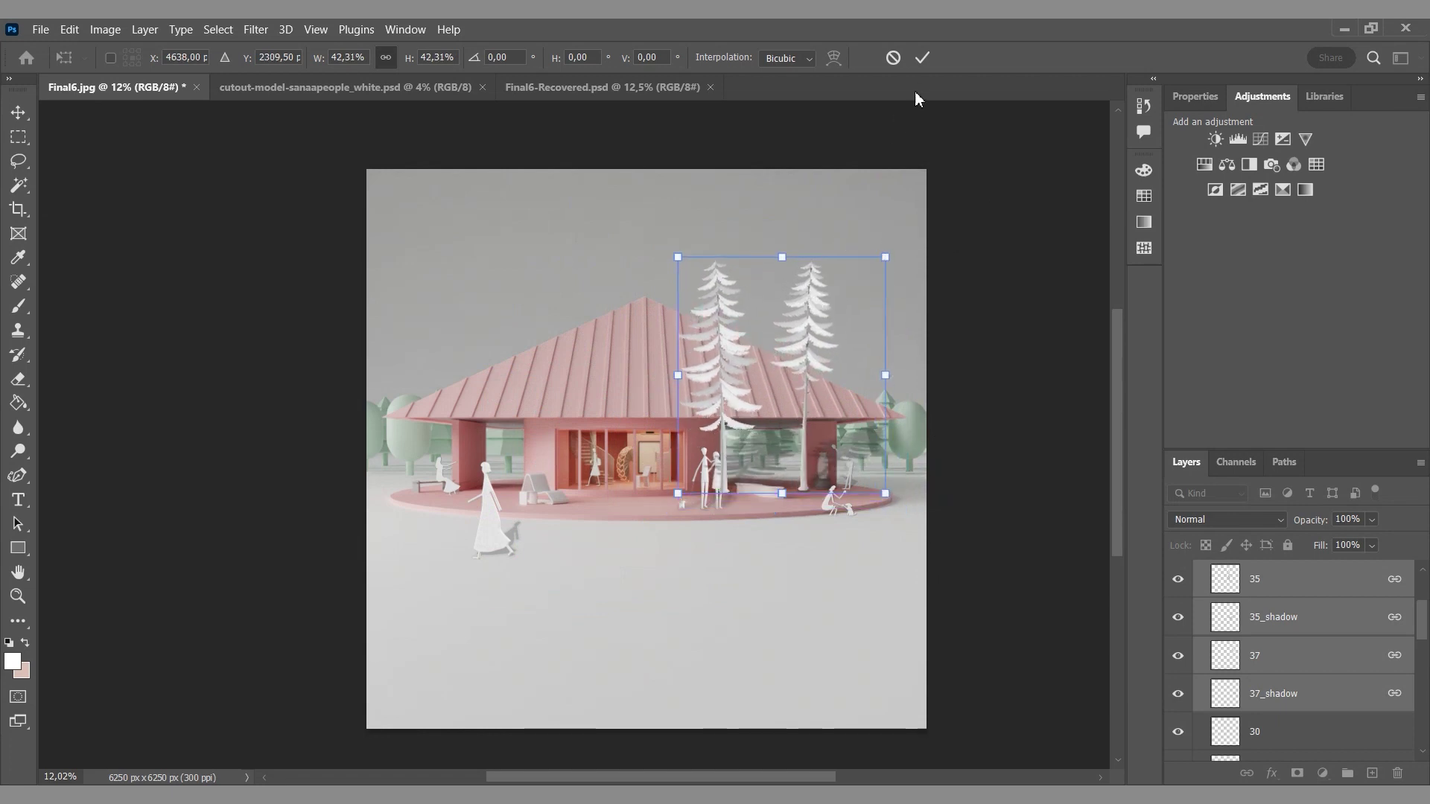
left_click(922, 58)
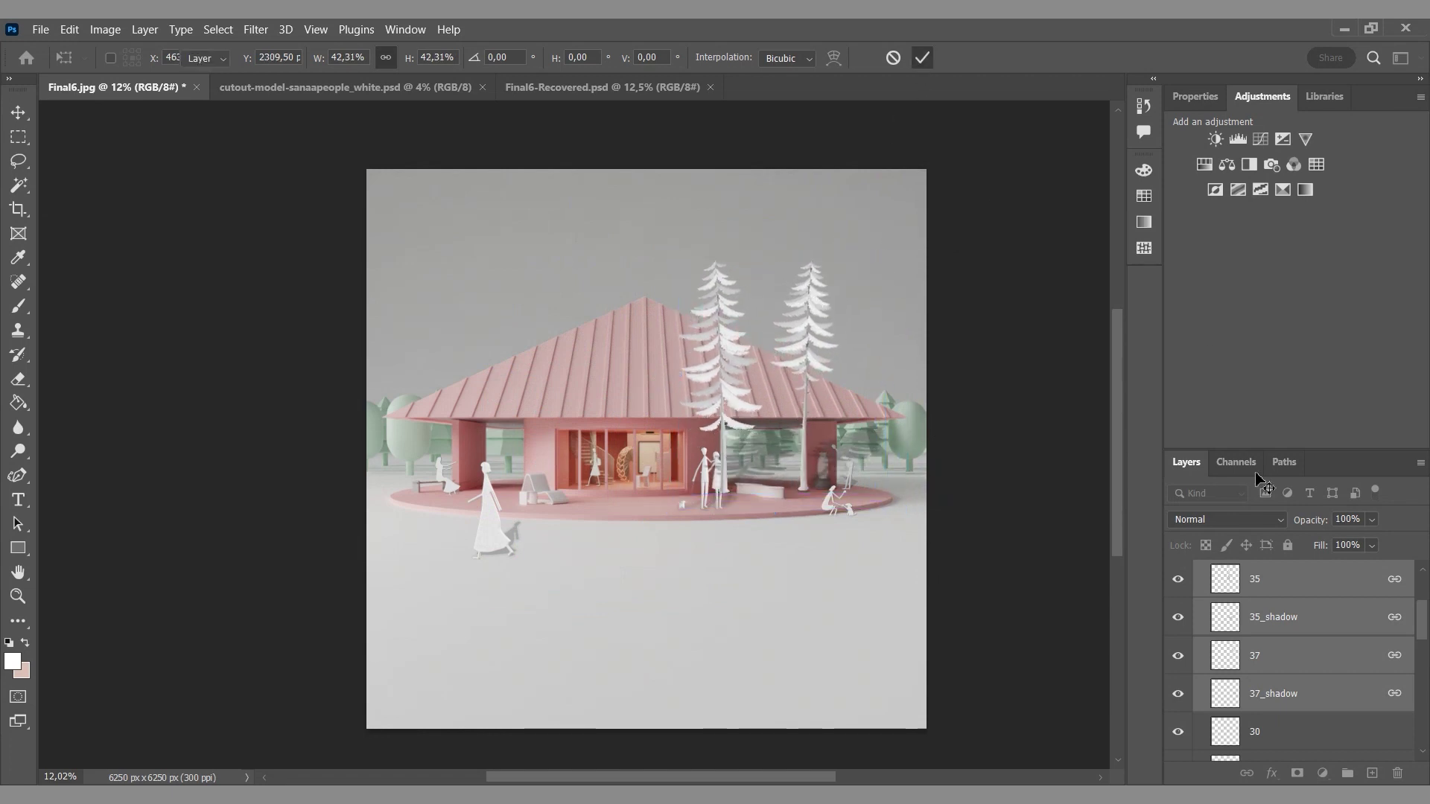
- Group the fir tree layers as "trees" and place the group between the png layer and the Background
key("ctrl+g")
double_click(1262, 571)
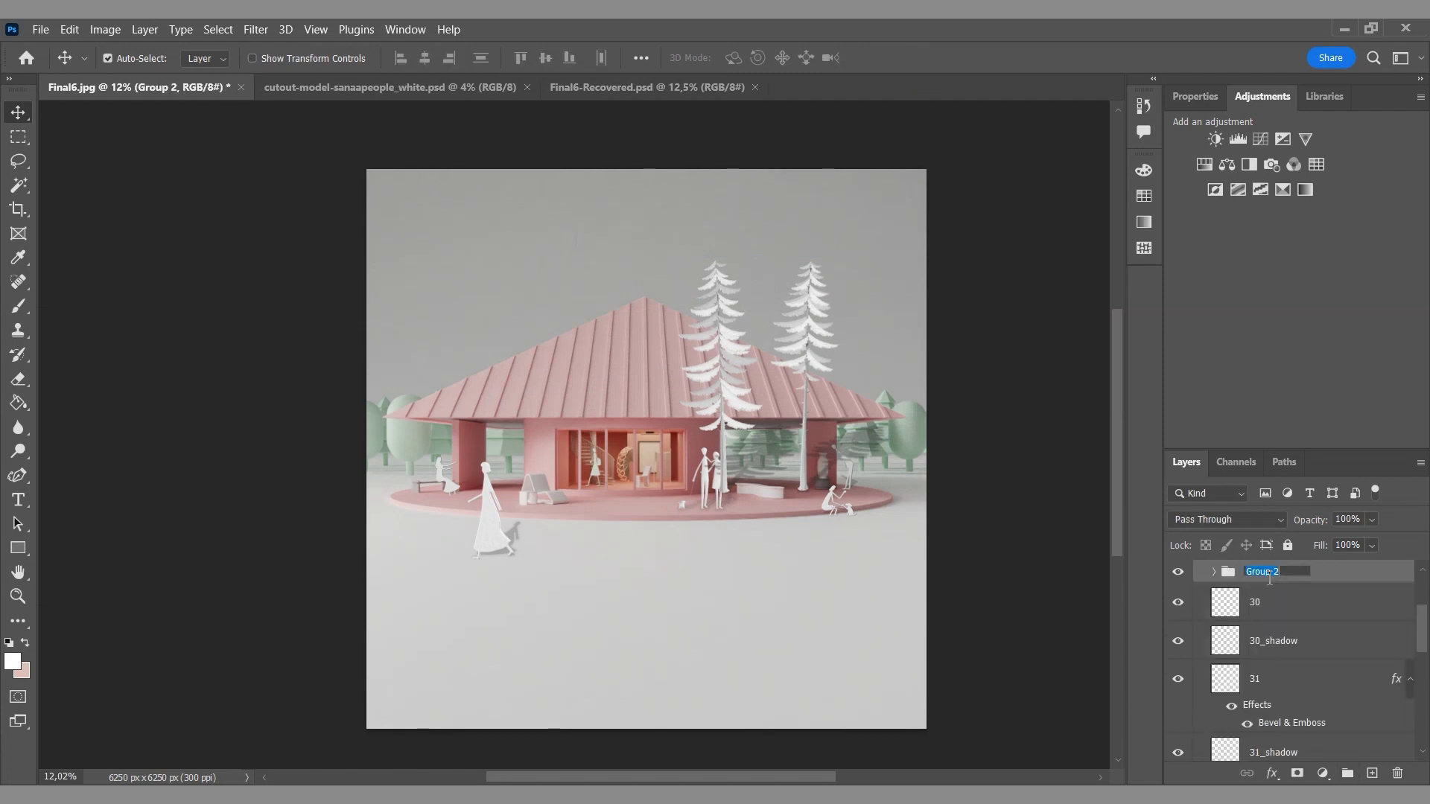
type("trees")
key("Return")
left_click_drag(1227, 572, 1221, 709)
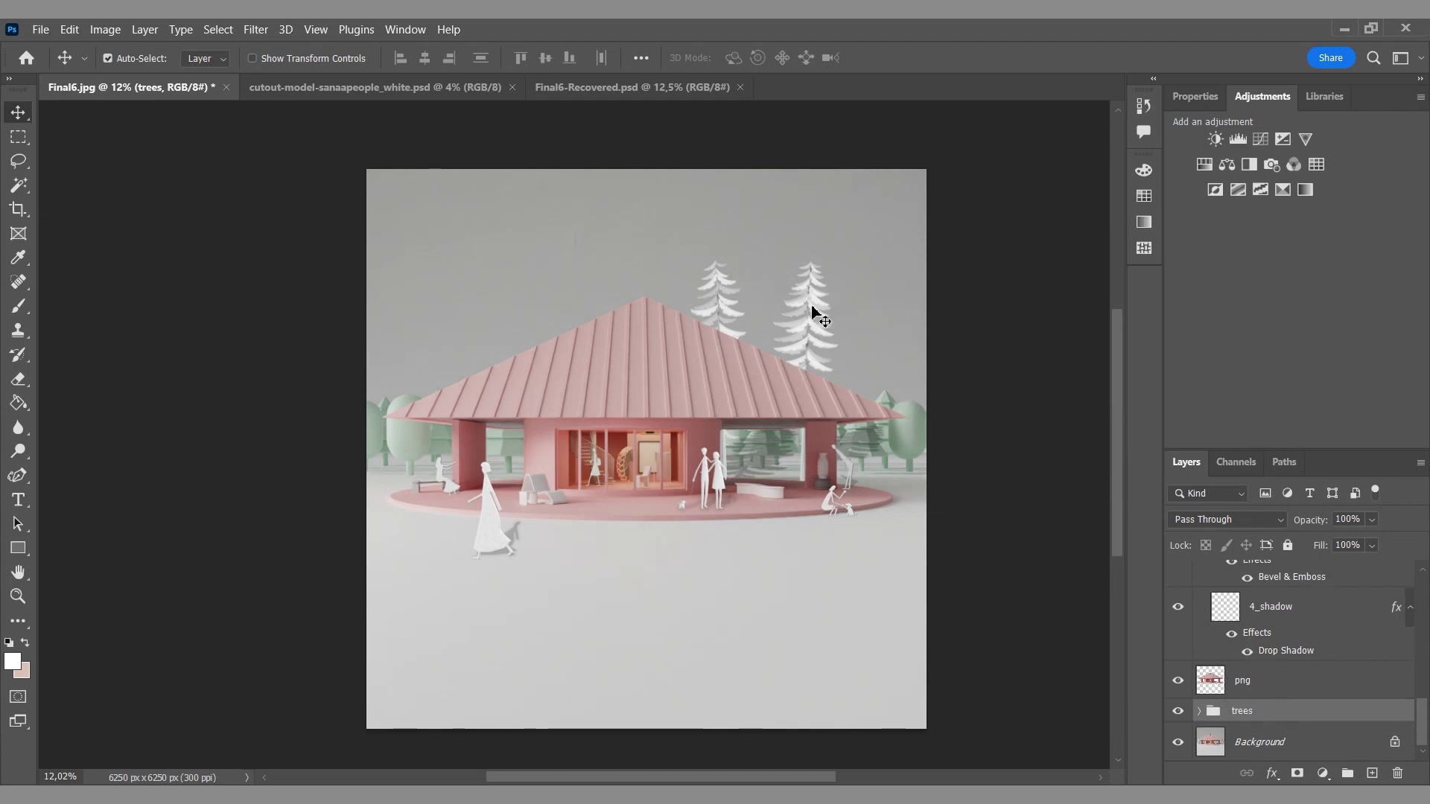
- Move the right fir tree, layer 37, slightly right and scale it down behind the roof's right slope
left_click_drag(815, 333, 831, 341)
key("ctrl+t")
left_click_drag(901, 271, 891, 299)
left_click(921, 58)
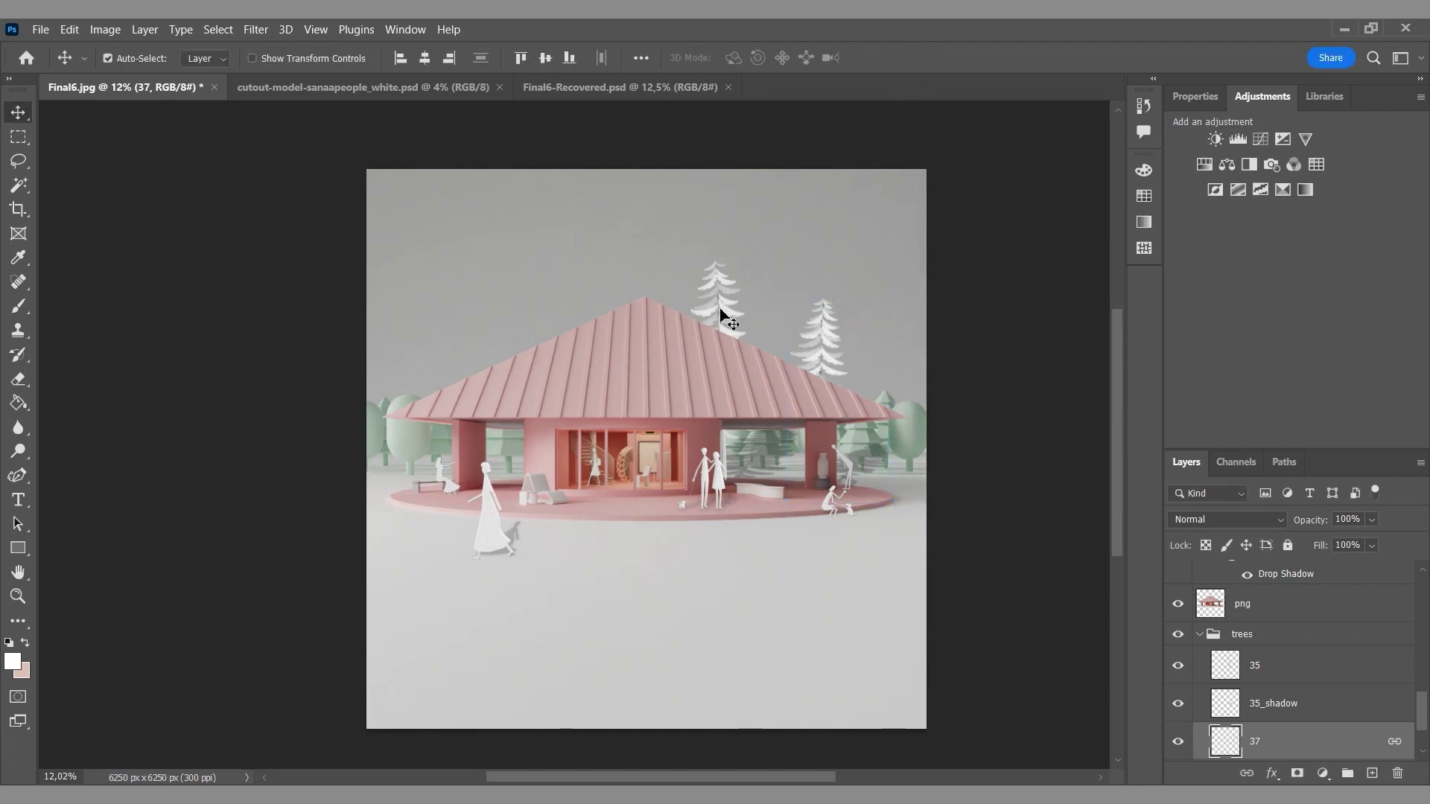
- Move the left fir tree, layer 35, closer to the other tree and enlarge it to about 104.5%
left_click_drag(726, 318, 766, 321)
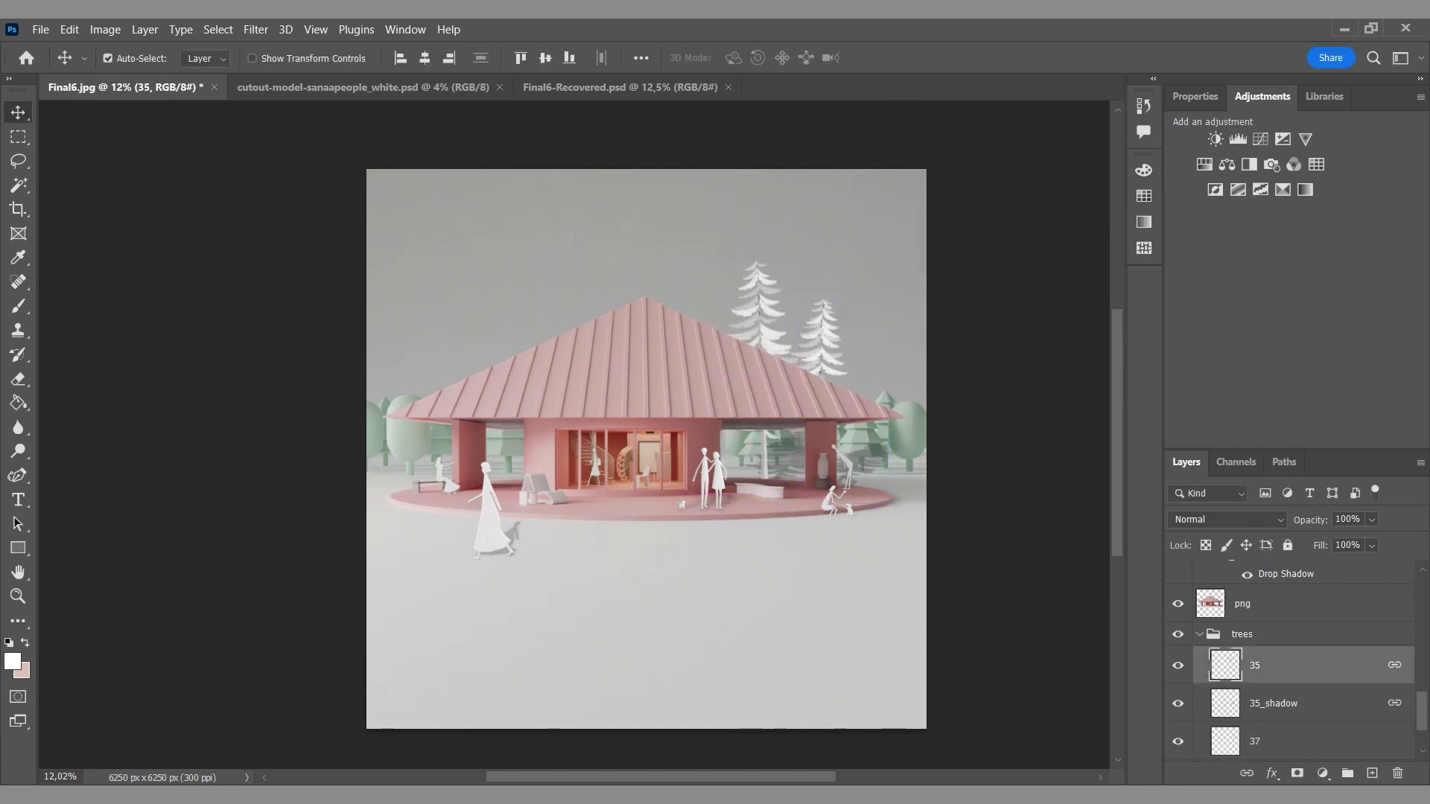
key("ctrl+t")
left_click_drag(718, 255, 708, 243)
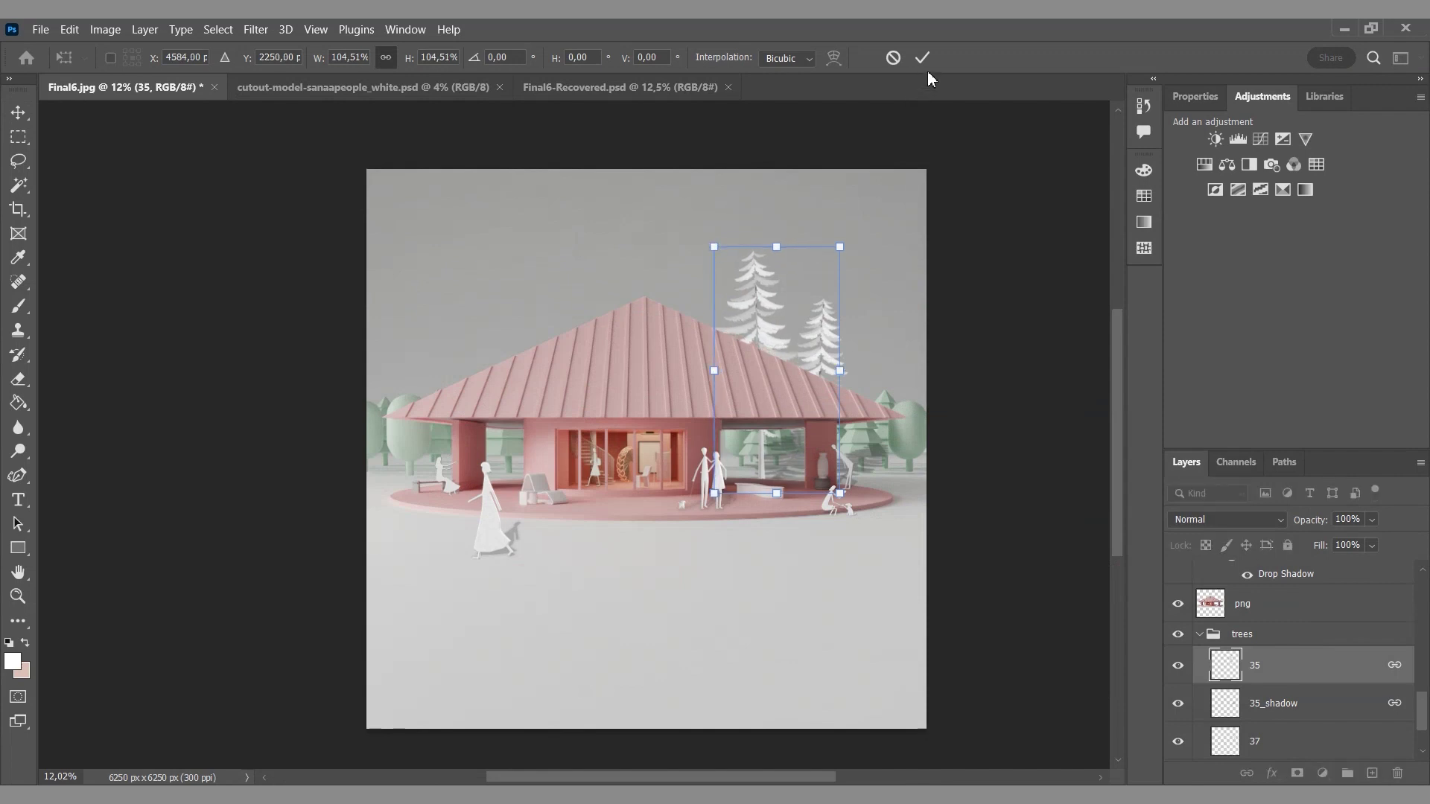
left_click(924, 57)
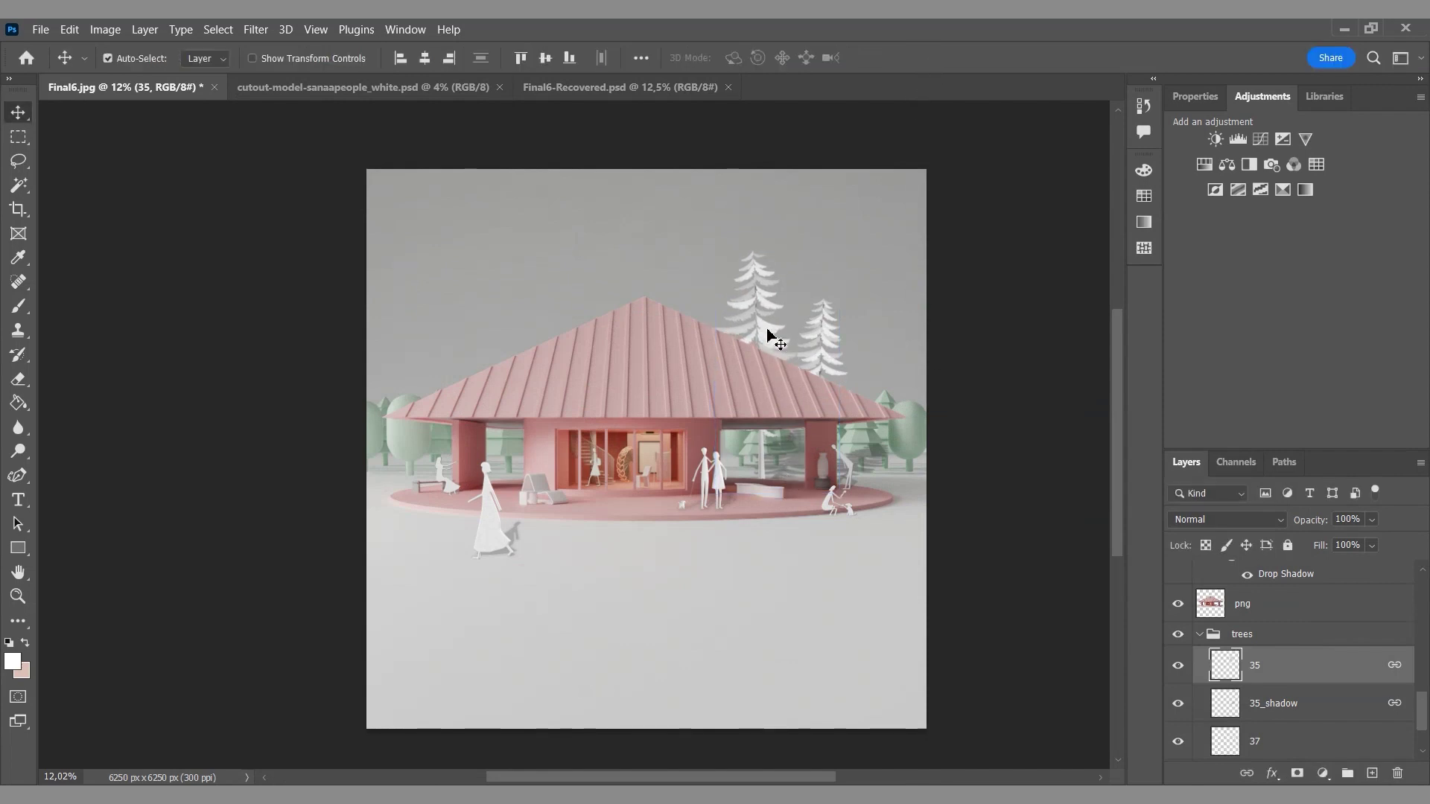
- Unlink tree layer 35 from its shadow layer 35_shadow
left_click(1303, 711)
key("ctrl+t")
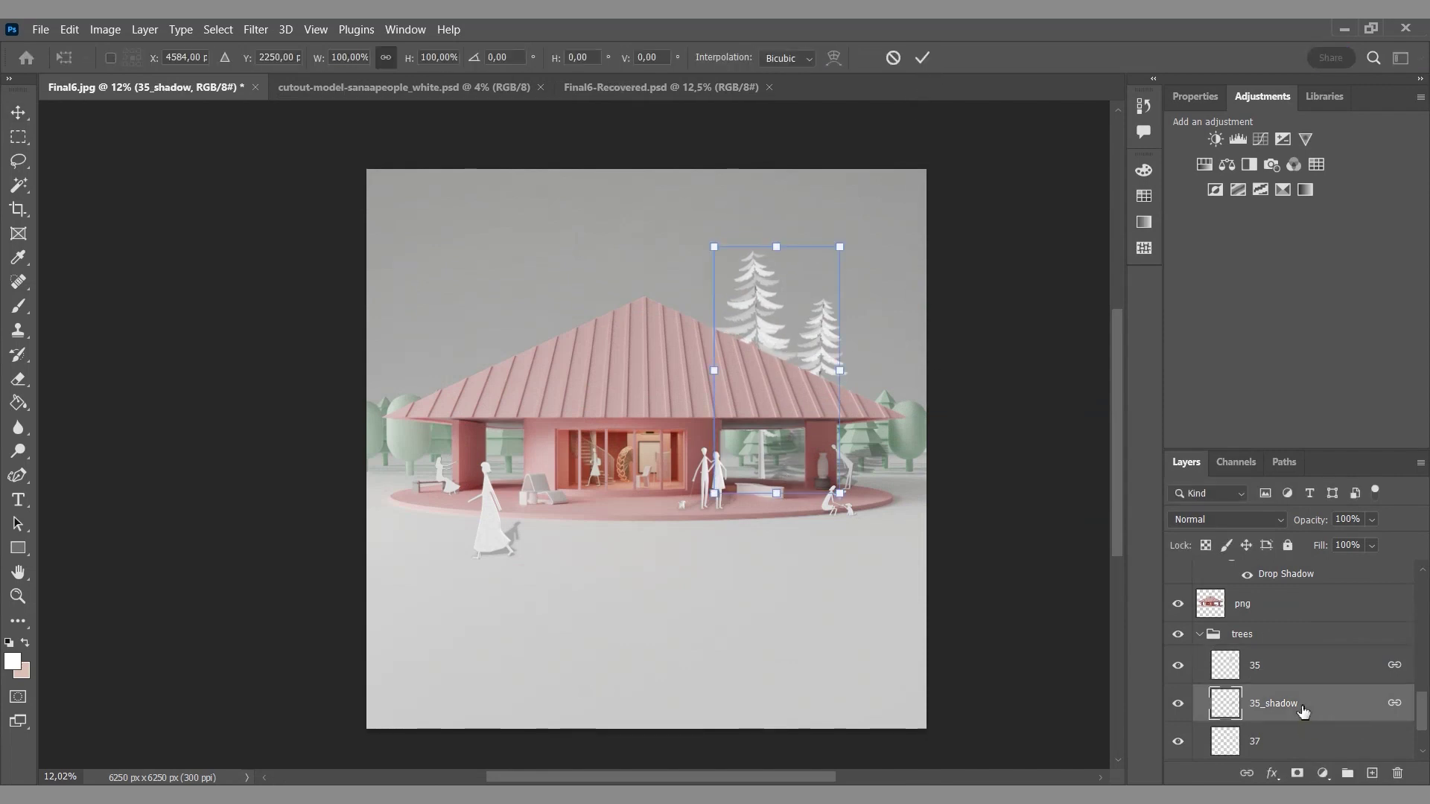
key("Escape")
left_click(1289, 670, "shift")
right_click(1291, 691)
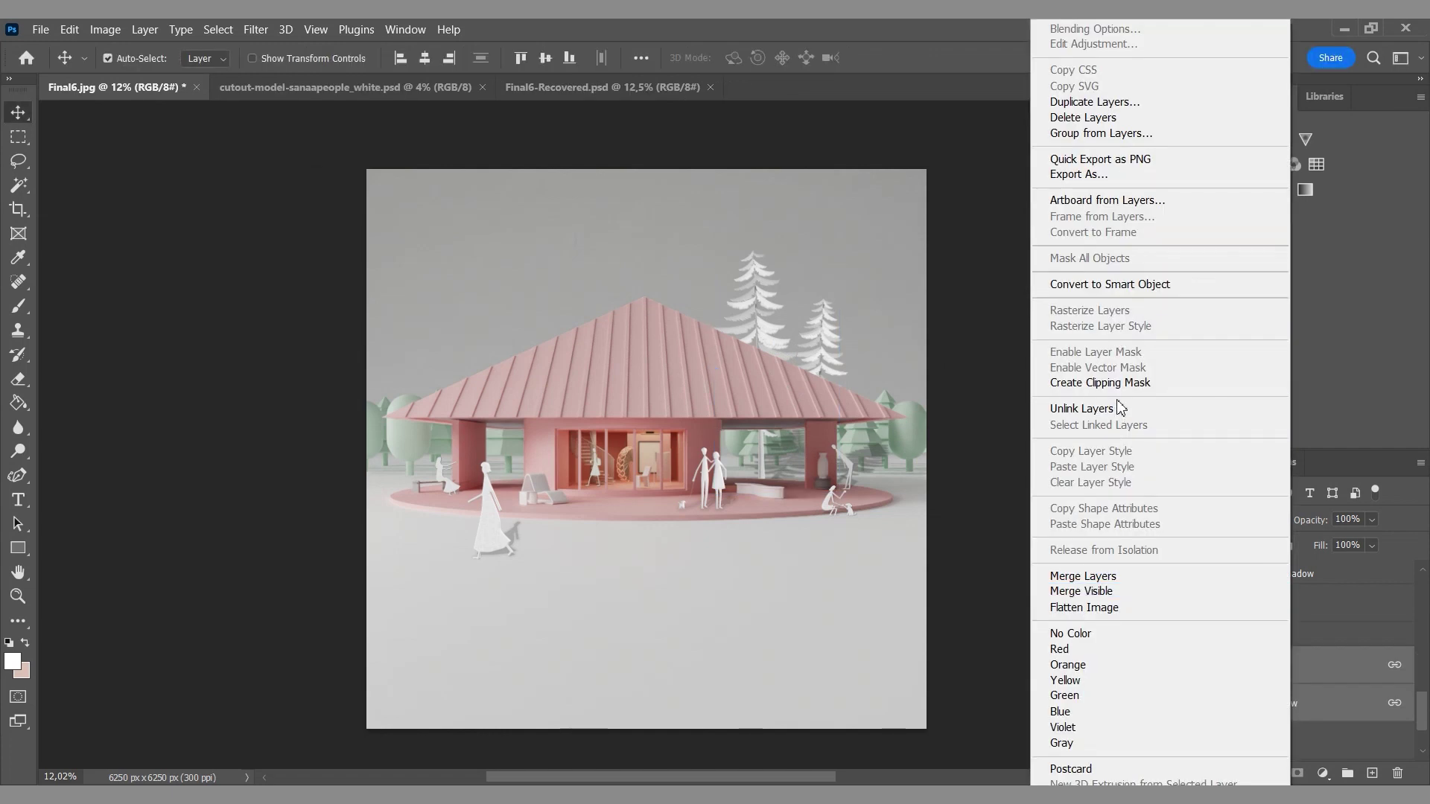
left_click(1162, 408)
- Flatten 35_shadow vertically with Free Transform and link it with tree layer 35 again
left_click(825, 520)
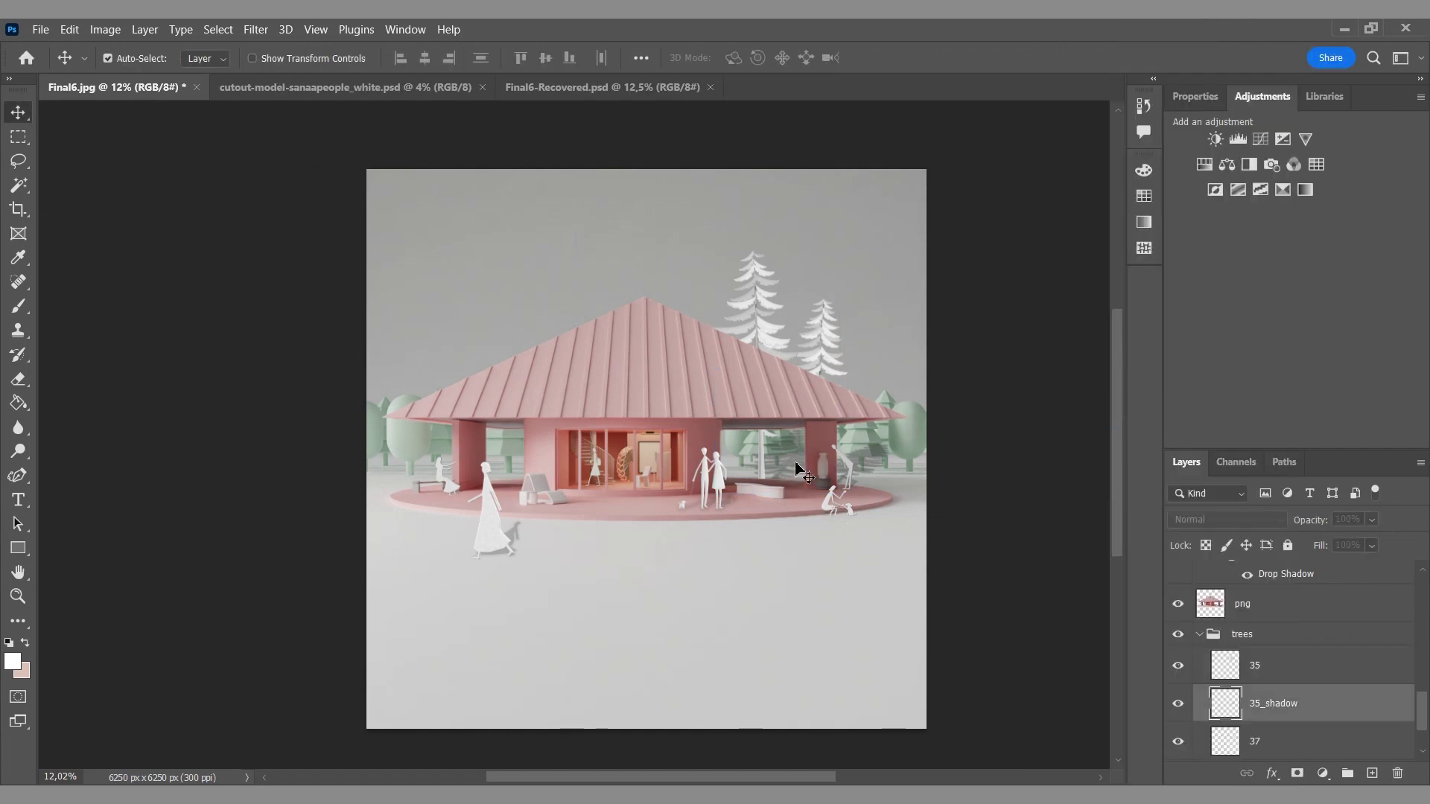
key("ctrl+t")
left_click_drag(789, 421, 793, 458)
left_click(922, 57)
left_click(1281, 679, "ctrl")
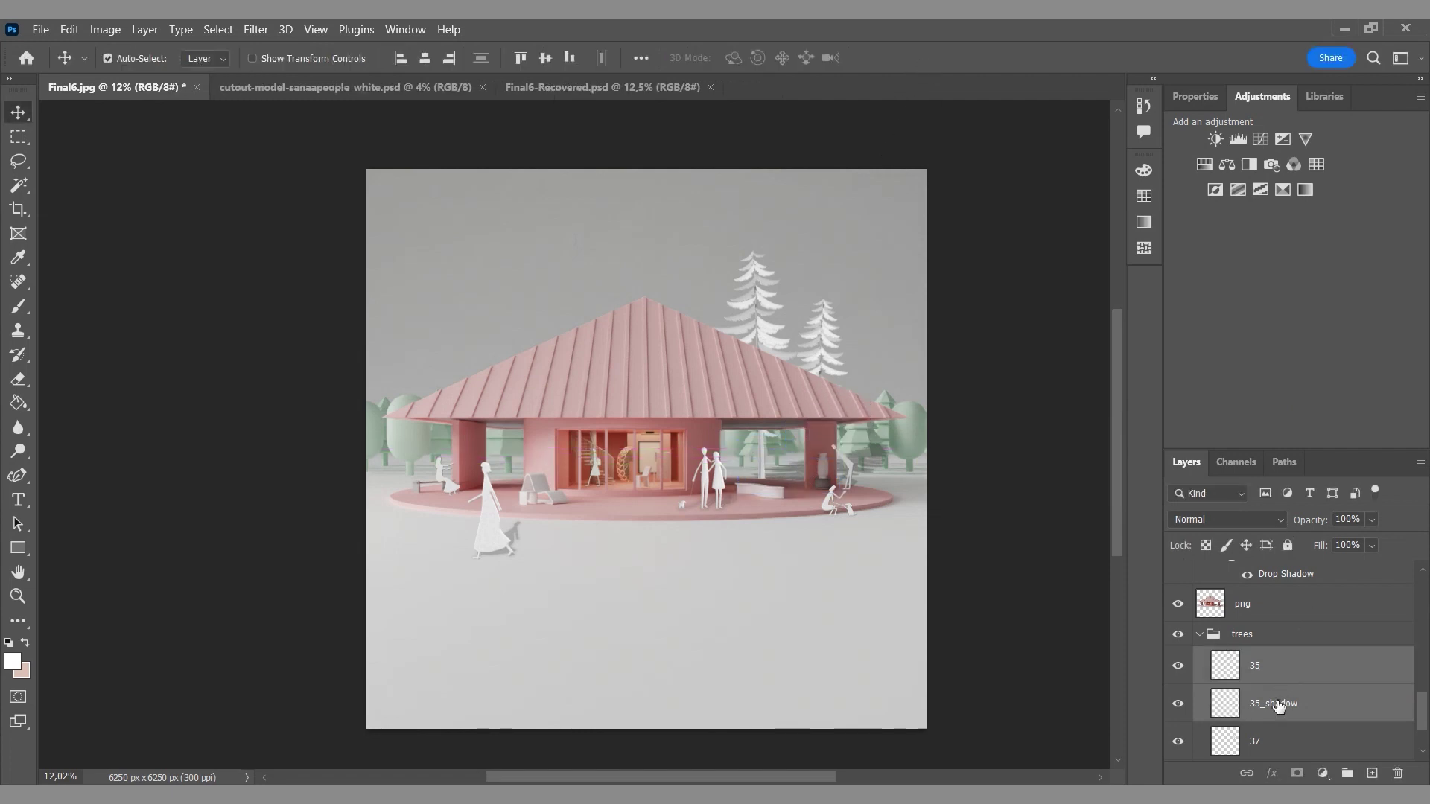
right_click(1281, 707)
left_click(1063, 409)
- Unlink tree layer 37 from its shadow layer 37_shadow
left_click(828, 339)
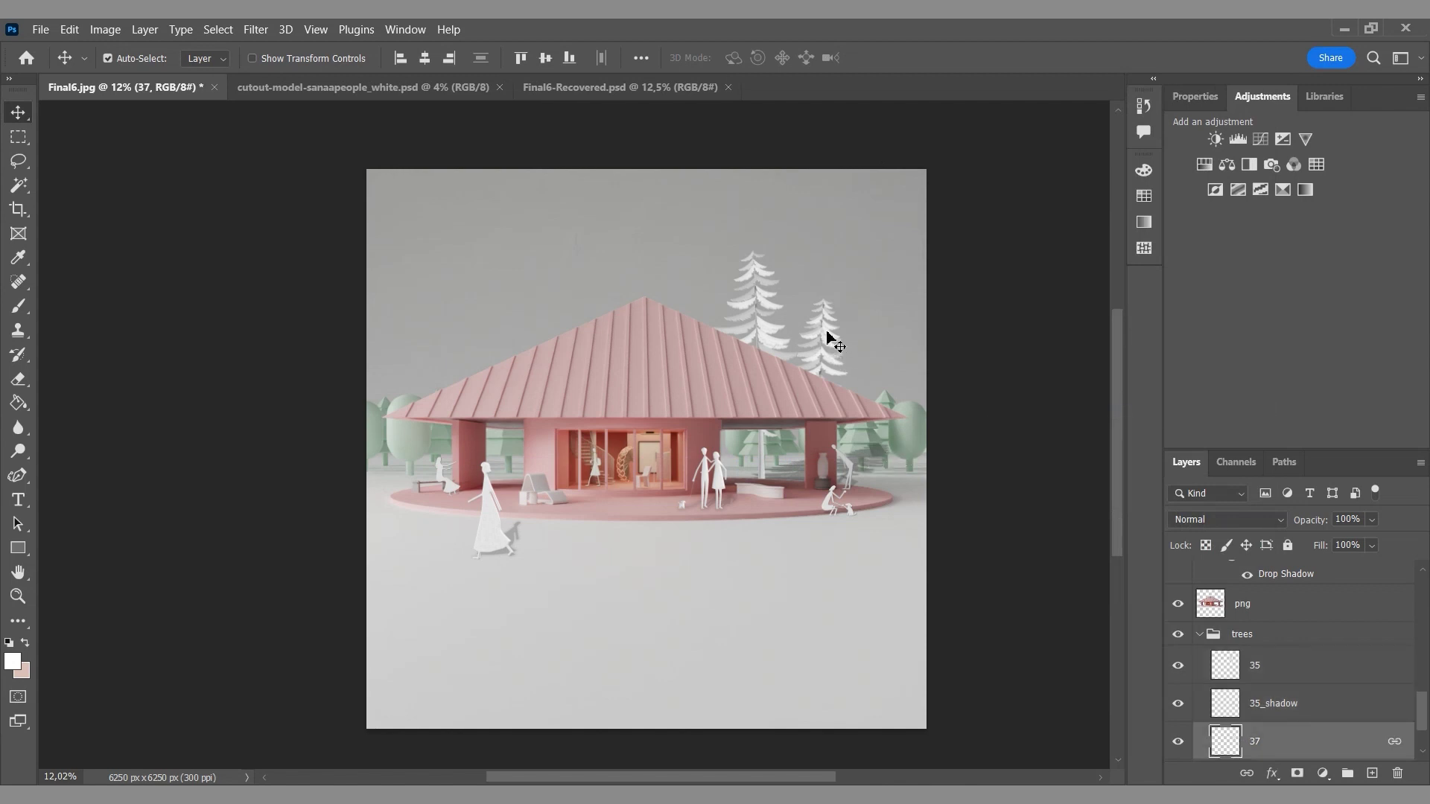
scroll(1320, 709, "down", 1)
scroll(1301, 724, "down", 1)
left_click(1292, 733, "ctrl")
right_click(1293, 733)
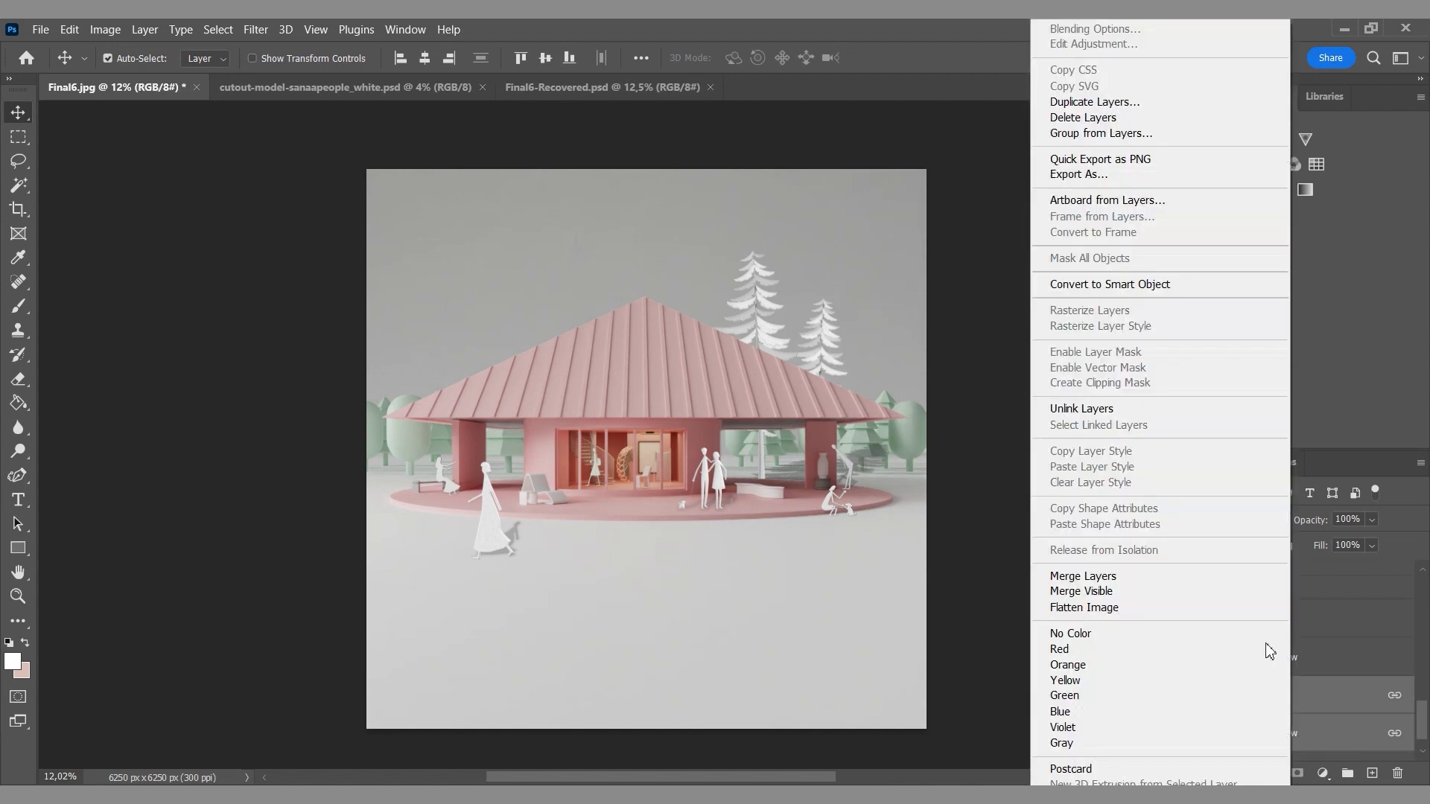
left_click(1081, 408)
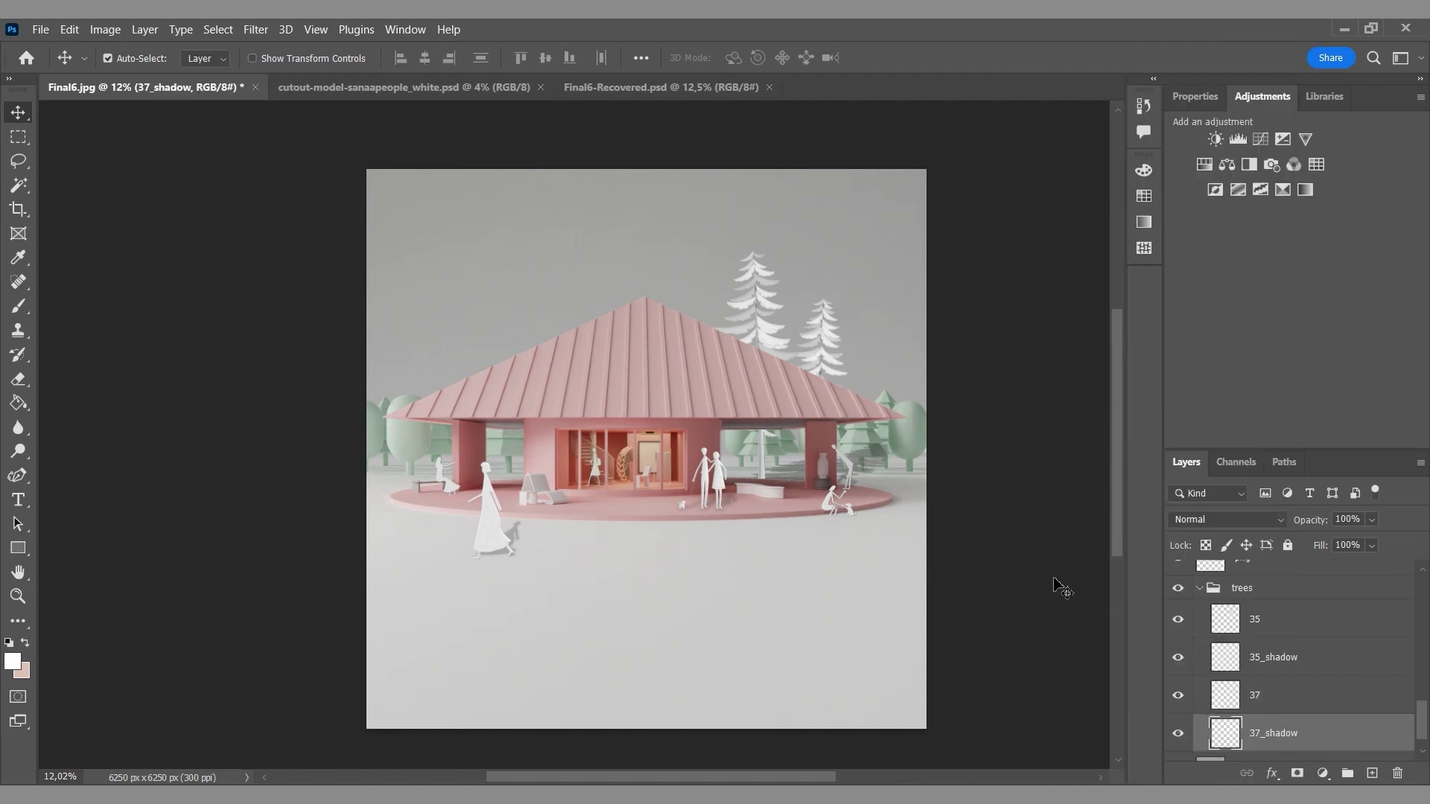
- Squash 37_shadow to about 60% of its height and link it with tree layer 37 again
key("ctrl+t")
left_click_drag(851, 444, 852, 467)
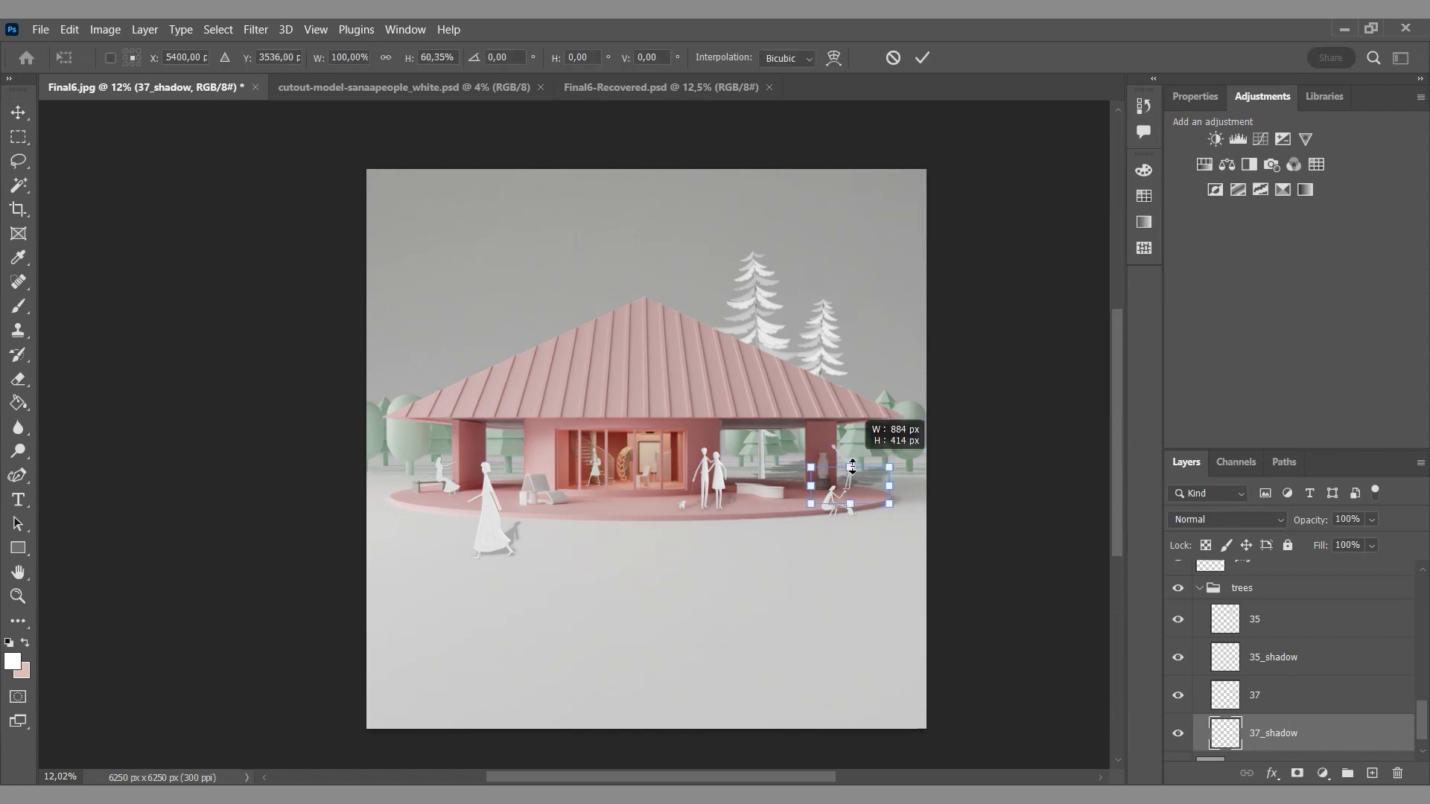
left_click(923, 58)
left_click(1283, 698)
left_click(1283, 699, "ctrl")
right_click(1281, 704)
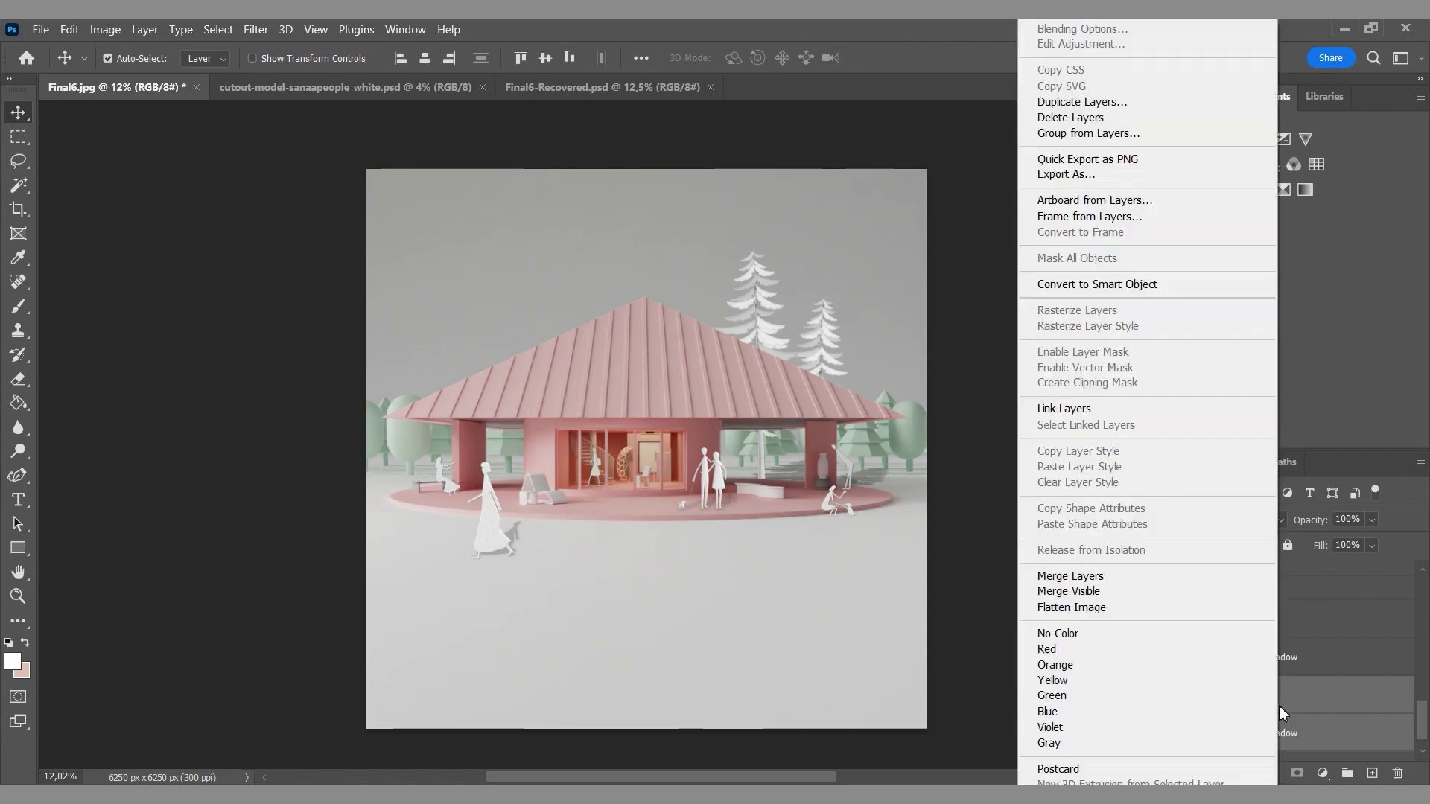
left_click(1067, 408)
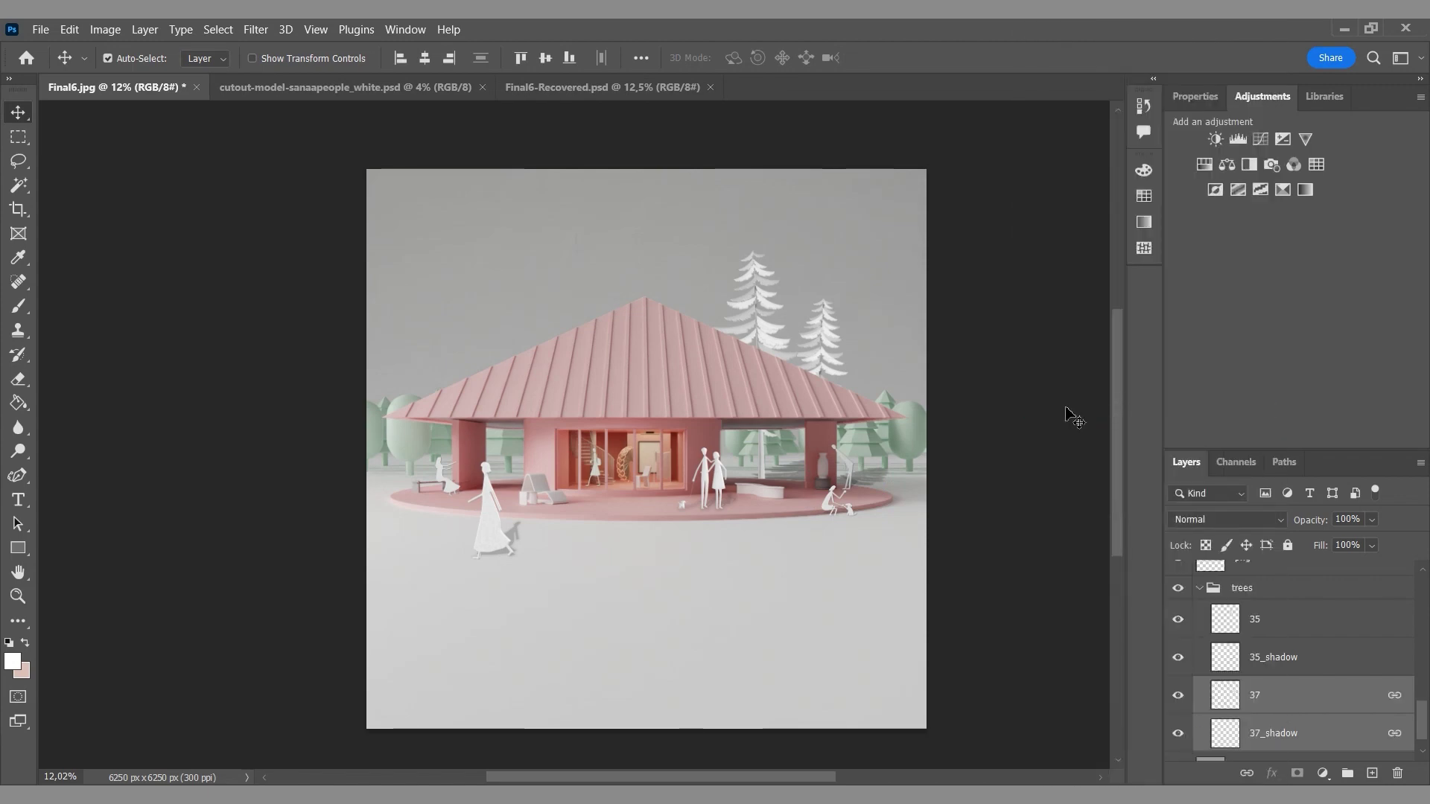
- Tint tree layer 35 with Color Balance, setting the midtones to +57 green and +30 blue
left_click(1265, 622)
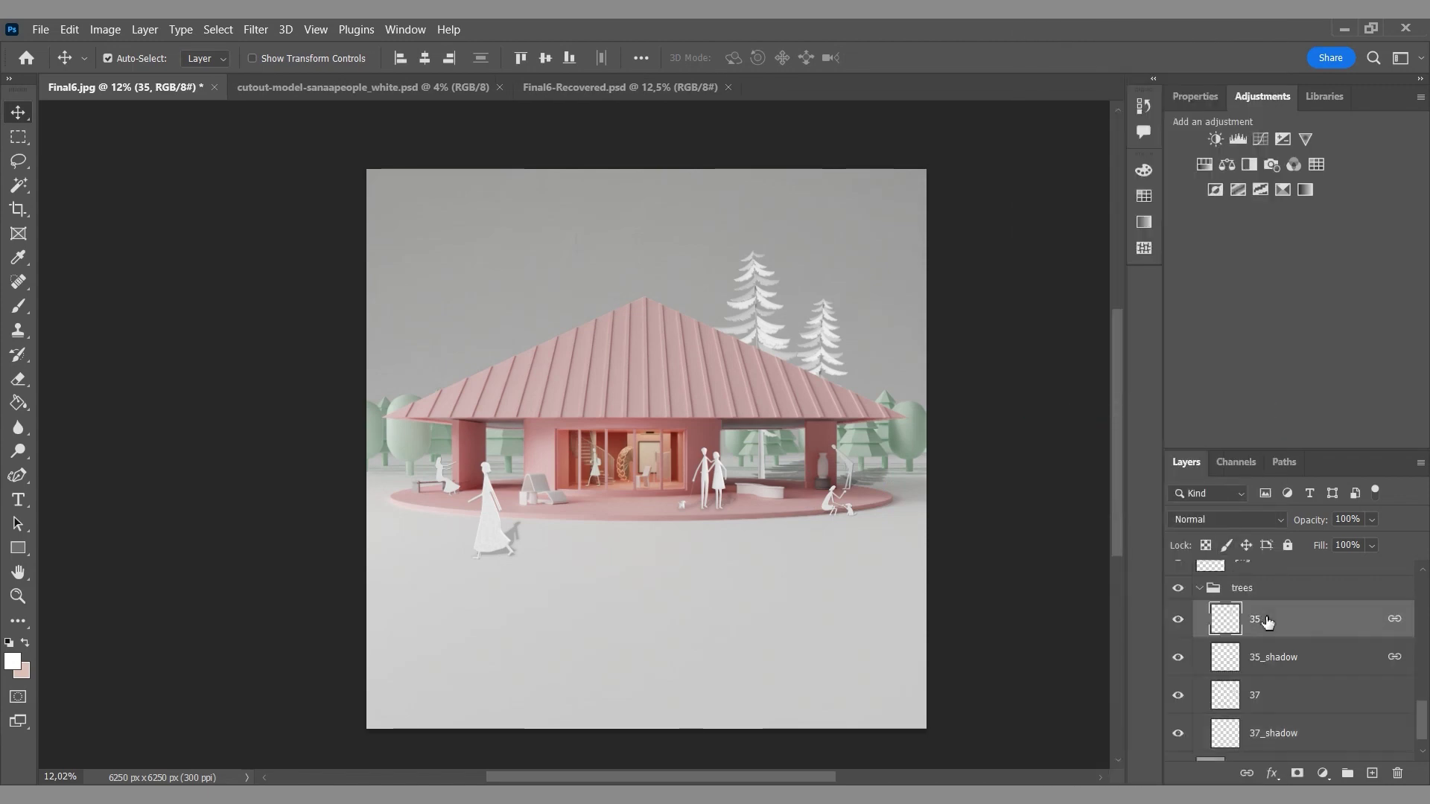
left_click(105, 30)
mouse_move(160, 73)
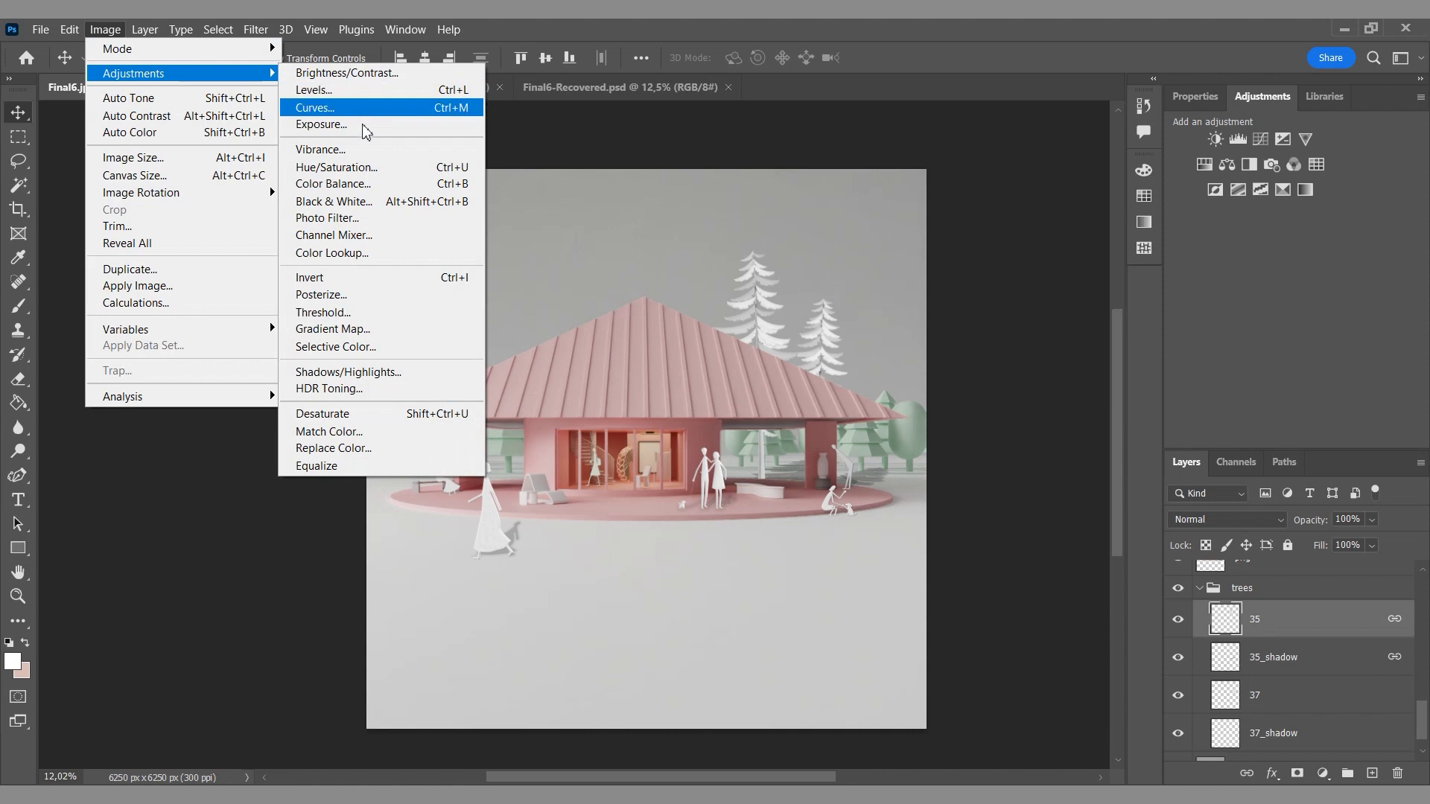
left_click(333, 184)
left_click_drag(1067, 376, 1090, 405)
left_click_drag(1097, 382, 1116, 382)
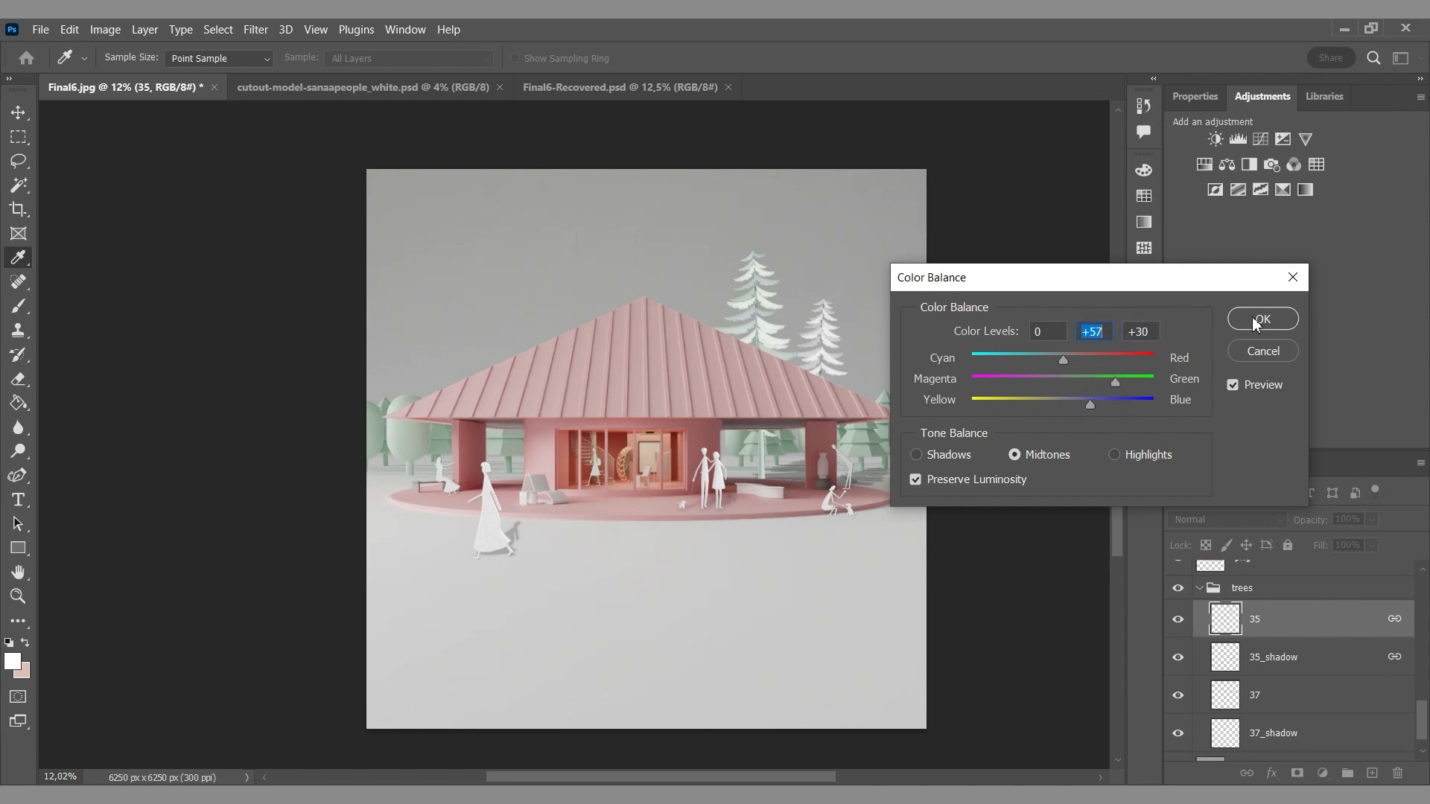
left_click(1257, 322)
- Add a Bevel & Emboss effect to tree layer 35 with the highlight opacity at 82%
right_click(1282, 630)
left_click(1115, 30)
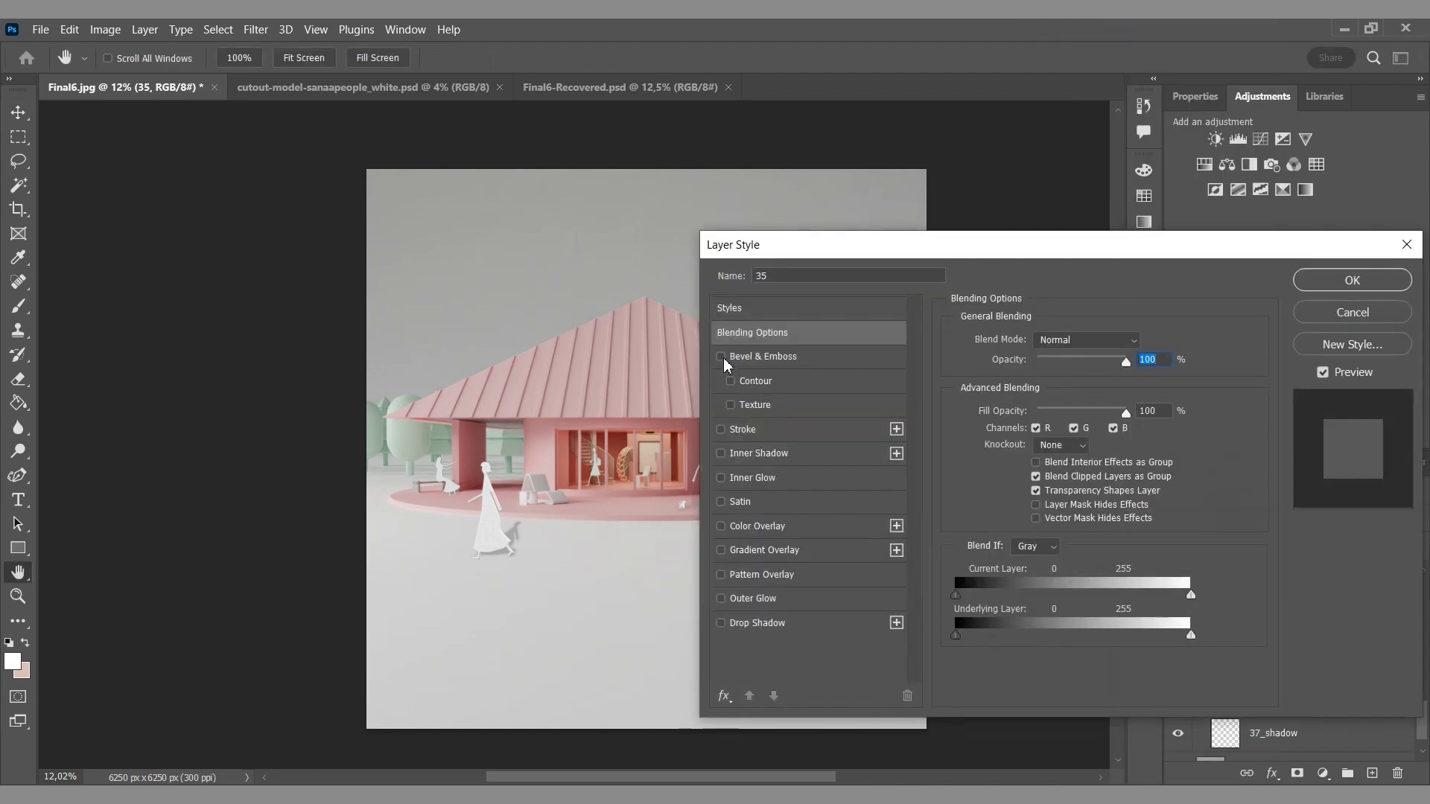
left_click_drag(924, 247, 1111, 248)
left_click(908, 359)
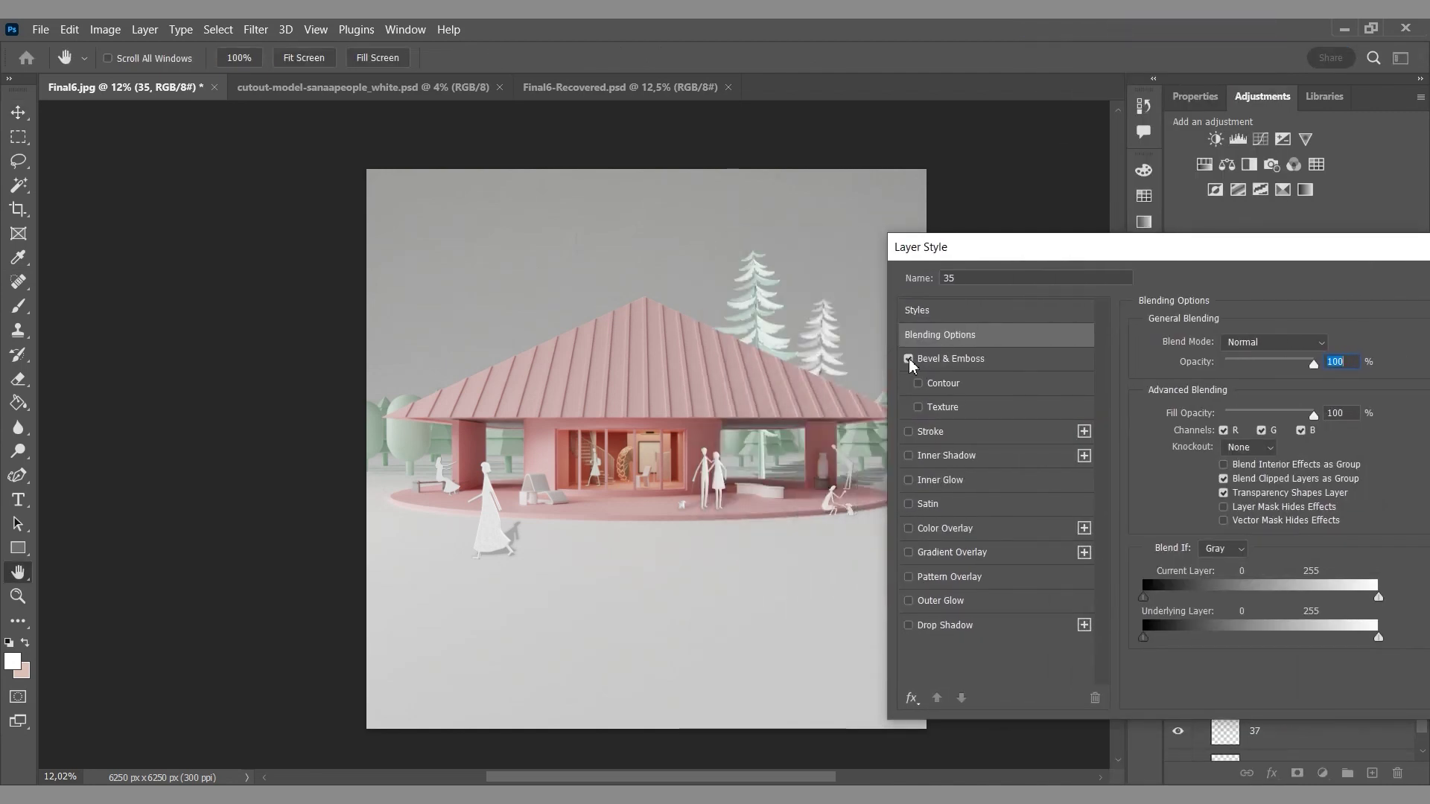
left_click(950, 359)
left_click_drag(1296, 612, 1290, 614)
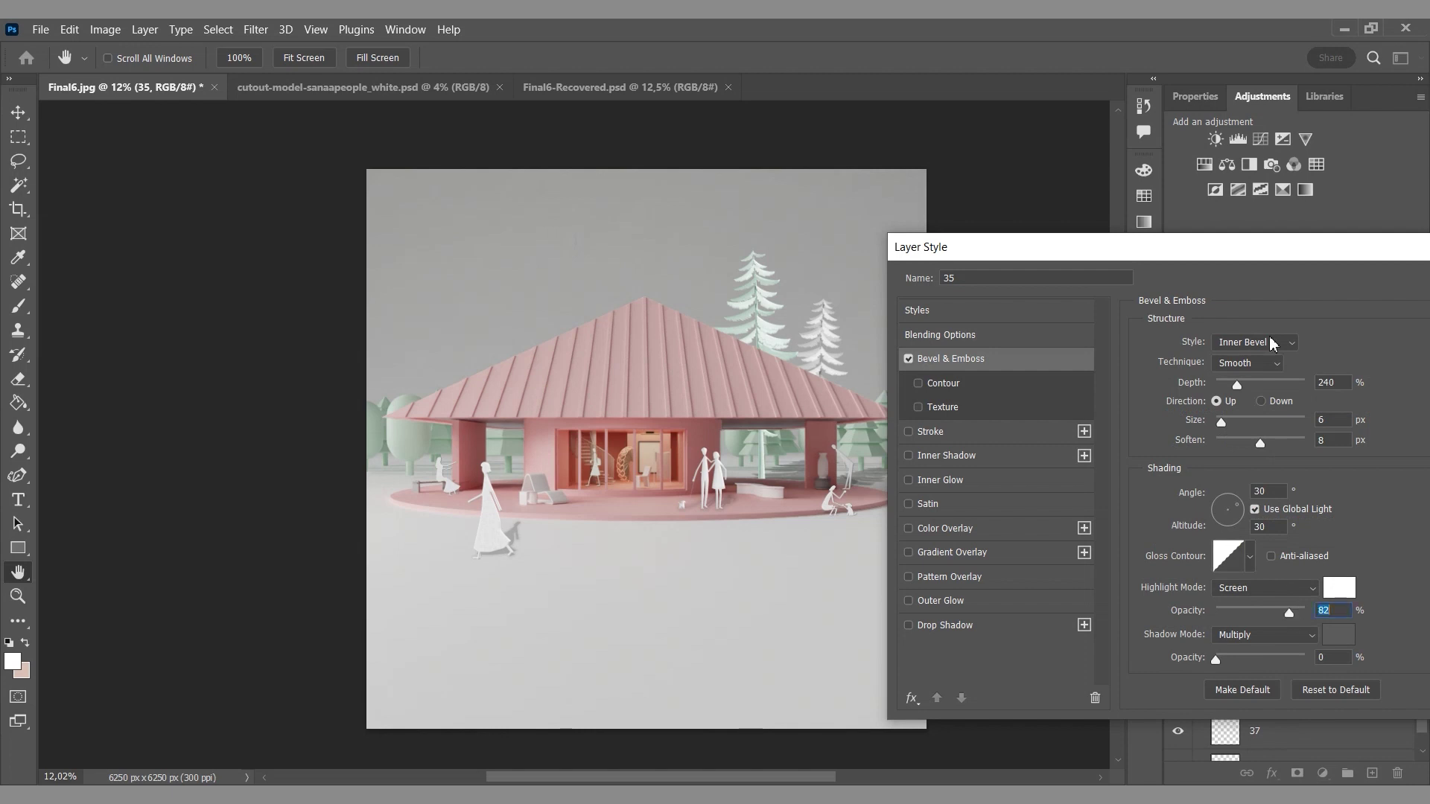
left_click_drag(1270, 251, 942, 252)
left_click(1239, 282)
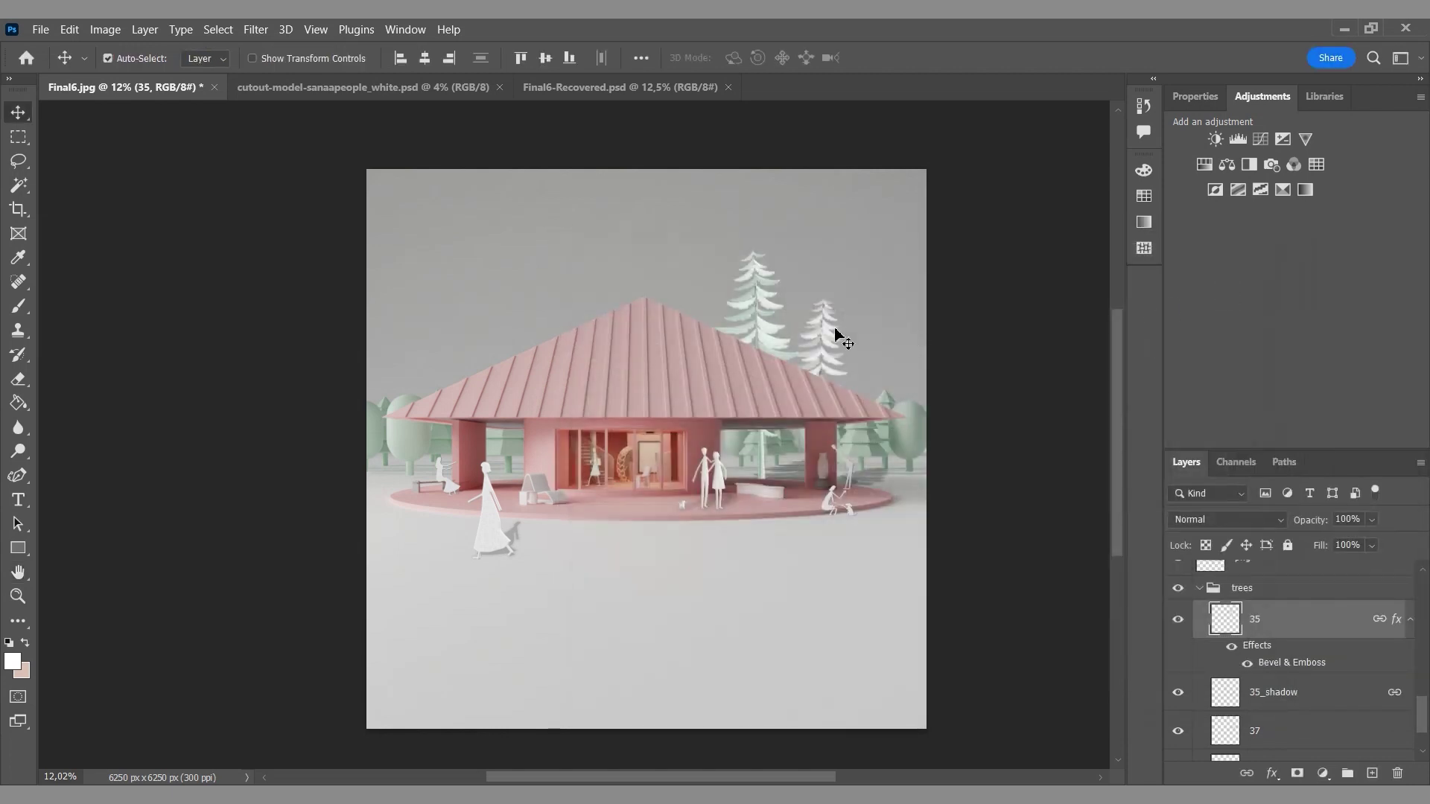
- Give tree layer 37 the same green tint and Bevel & Emboss, and add bare tree layer 19 behind the roof's left slope
key("alt+bracketleft")
key("alt+bracketleft")
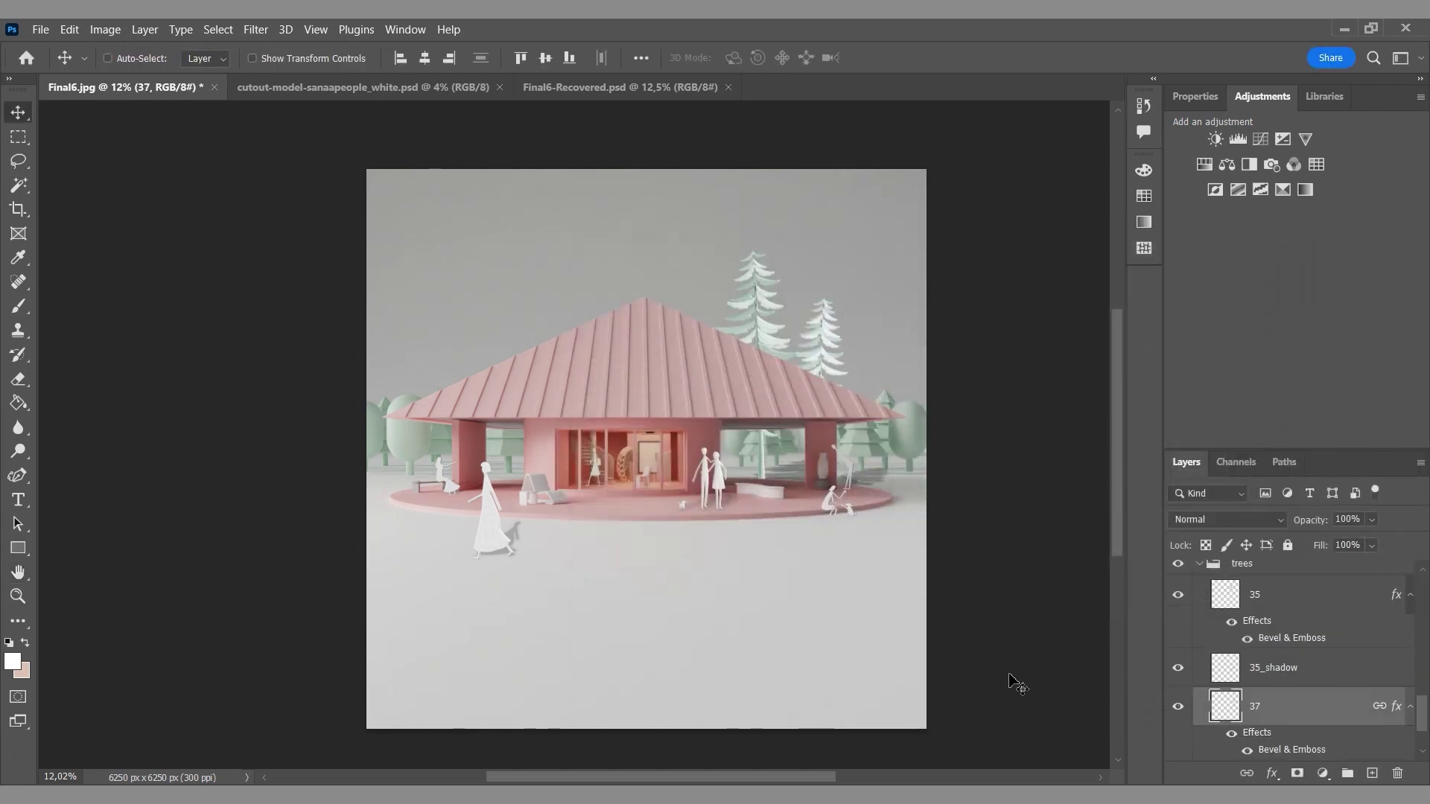
left_click(392, 224, "ctrl")
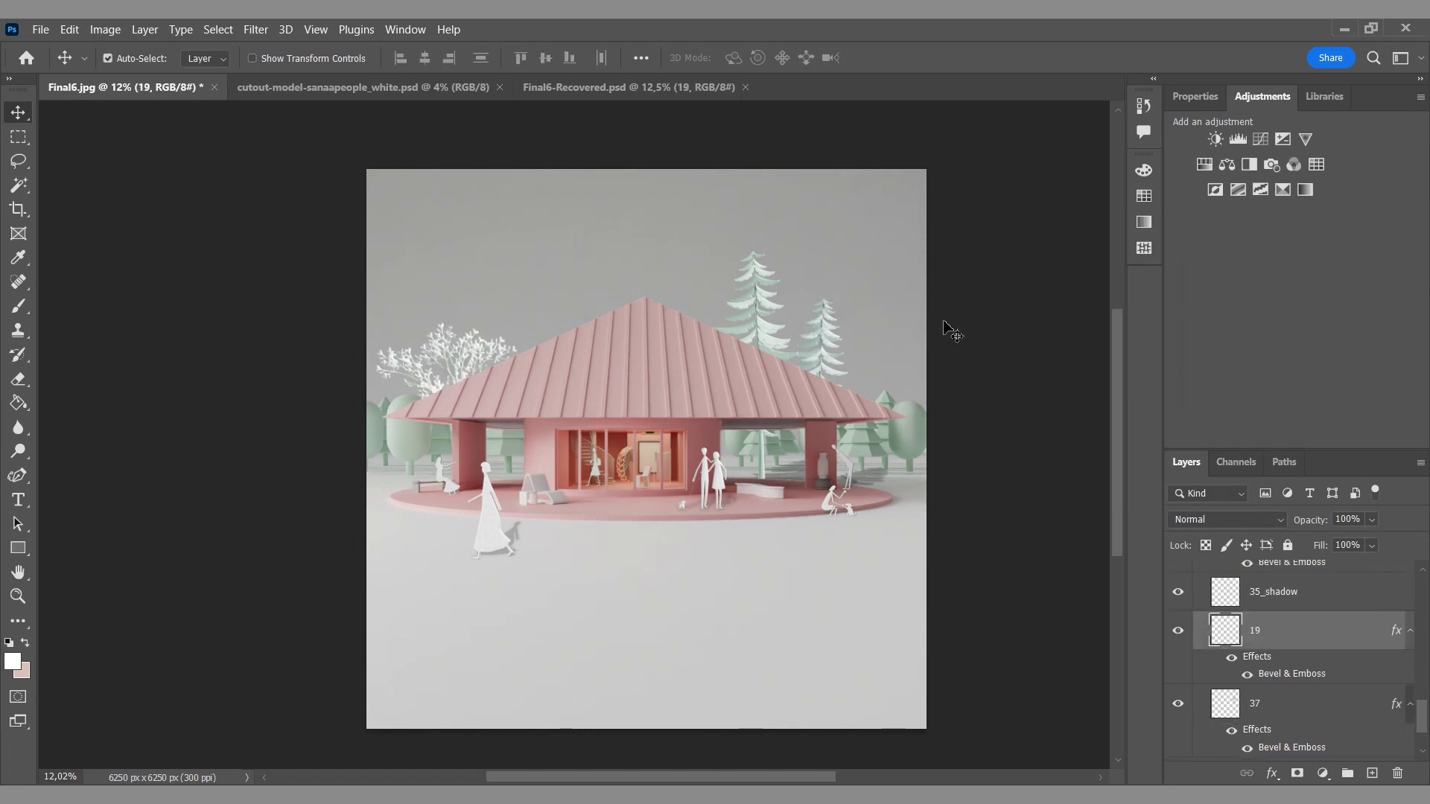
- Reduce the opacity of the tree shadow layers 35_shadow and 37_shadow to 50% each
left_click(804, 483)
left_click(1375, 524)
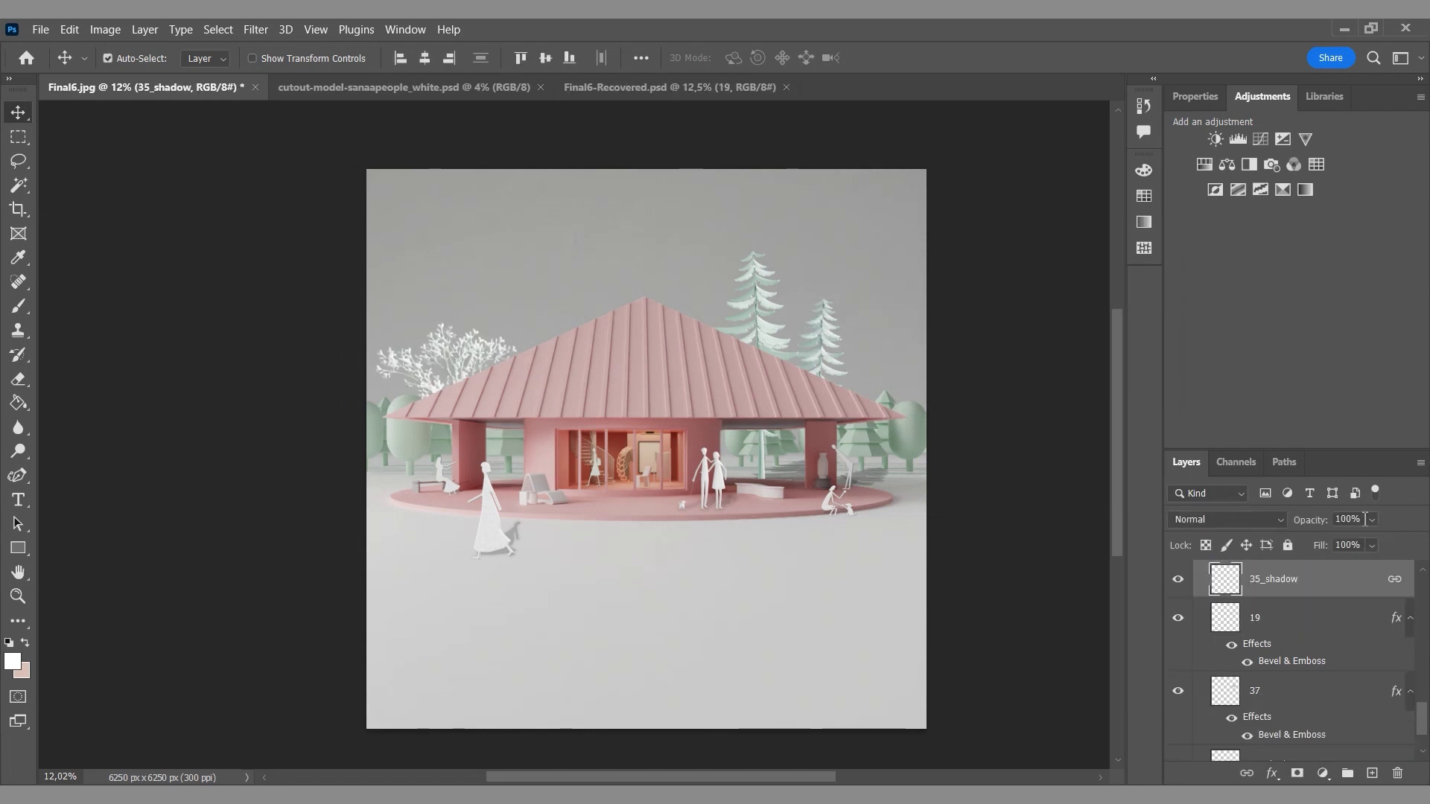
type("50")
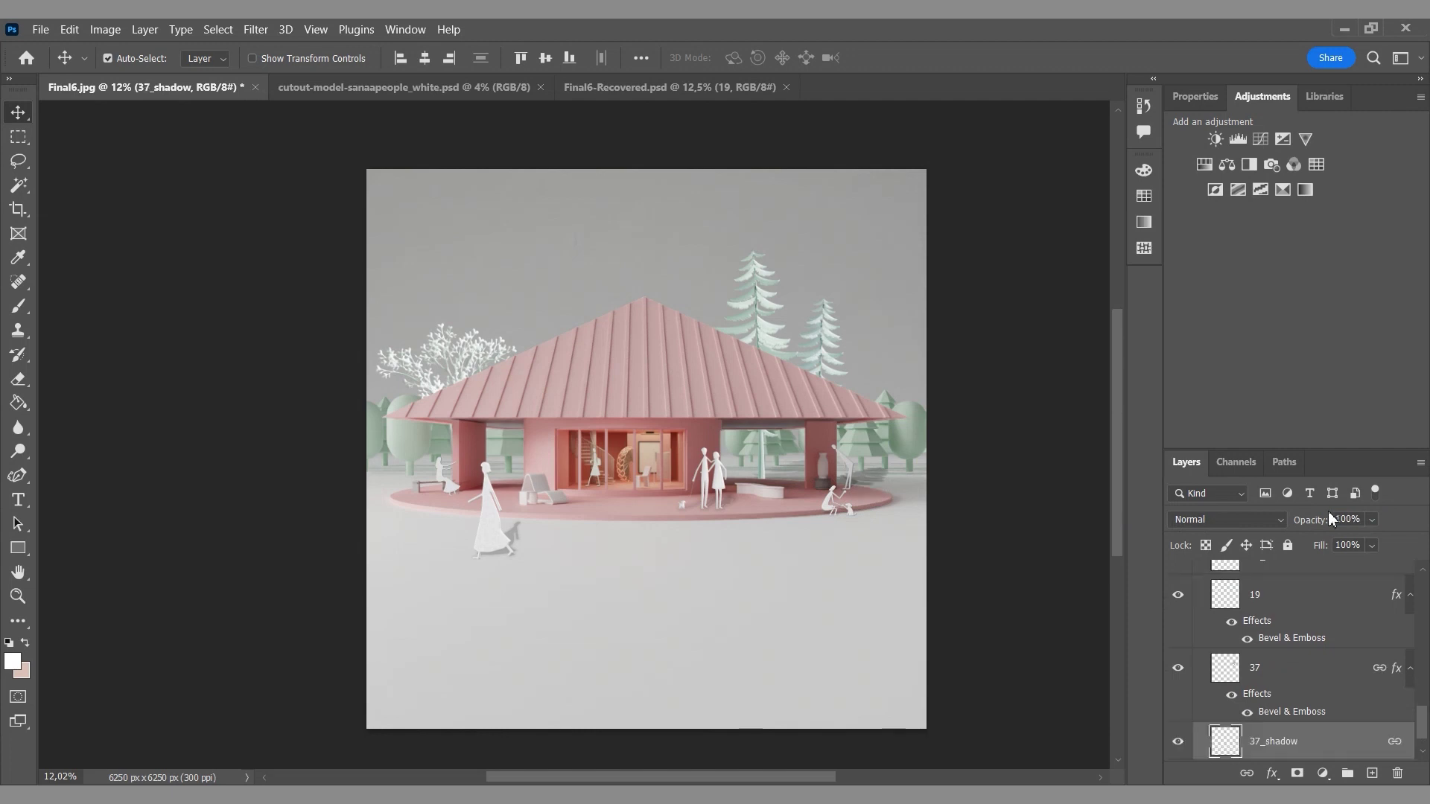
left_click(876, 487)
type("50")
key("Return")
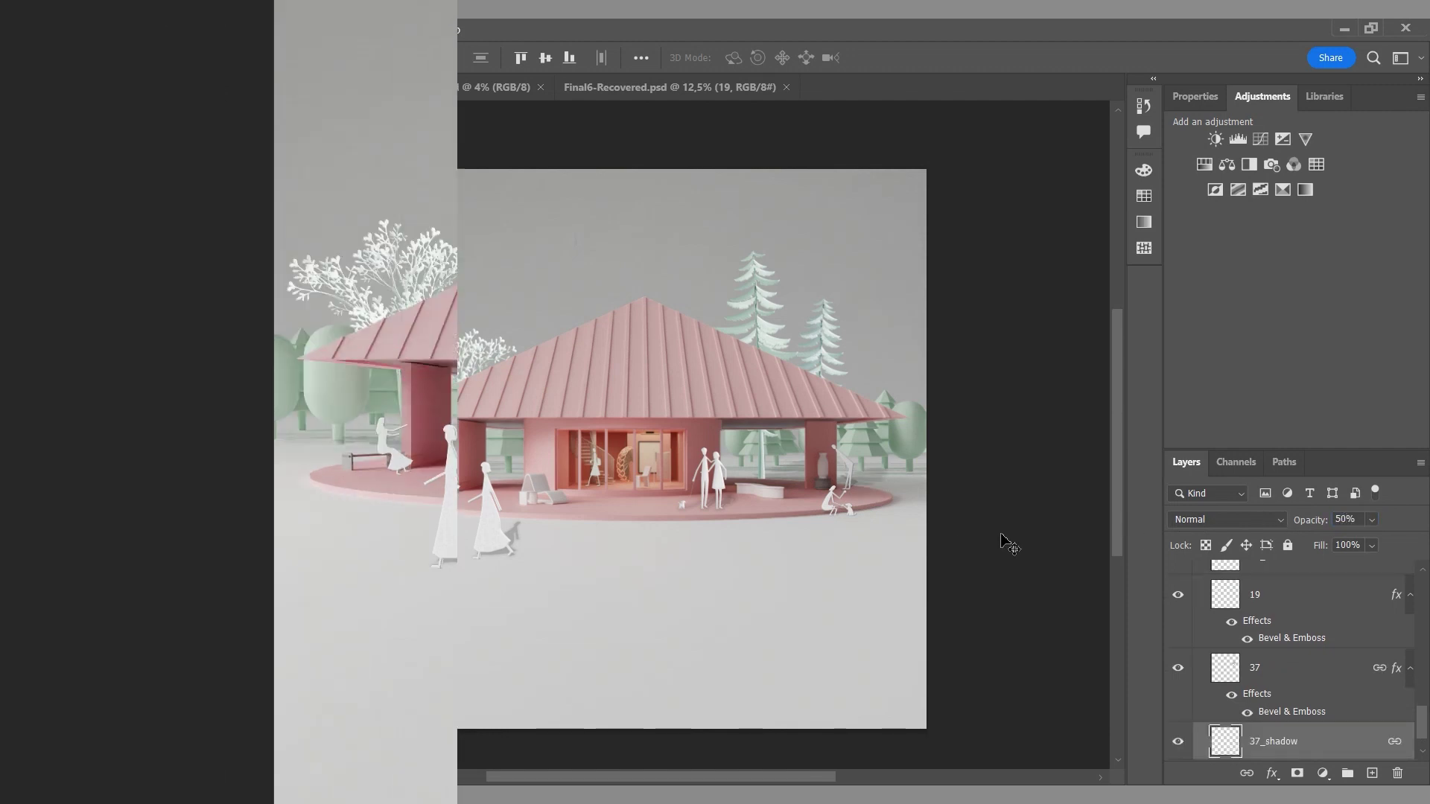